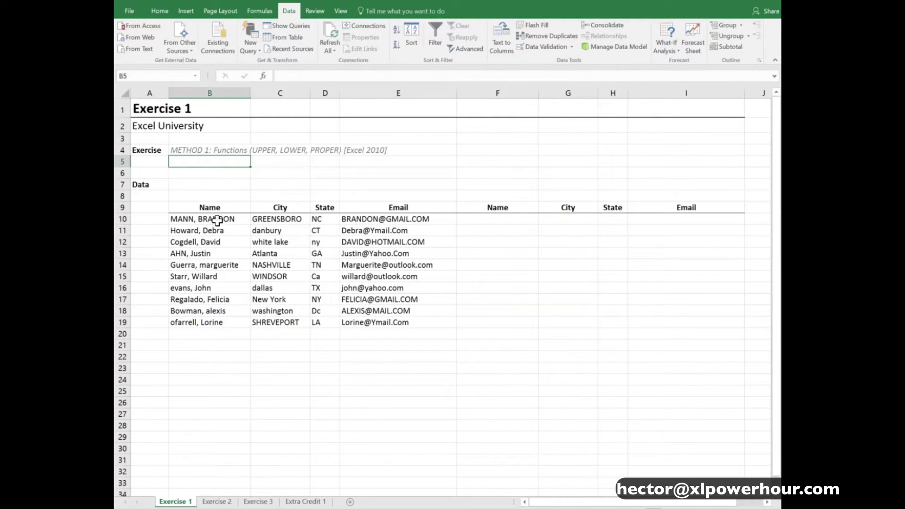
# Enter =PROPER(B10) in F10 so the first name appears in proper case
pyautogui.moveTo(226, 218); pyautogui.dragTo(424, 322)
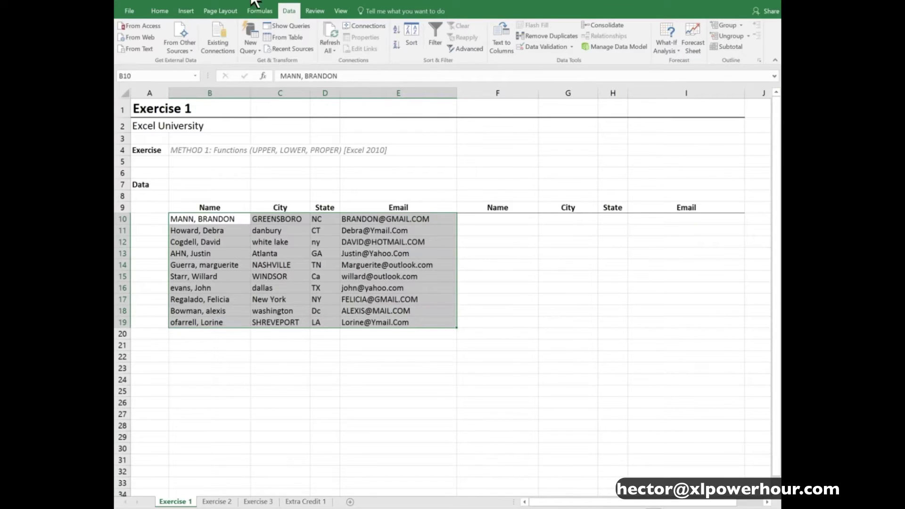
pyautogui.click(229, 220)
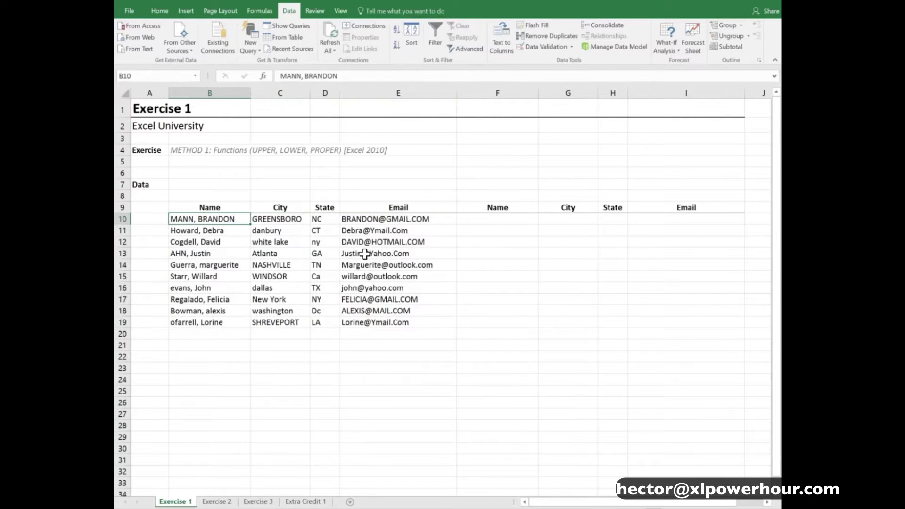
pyautogui.click(500, 221)
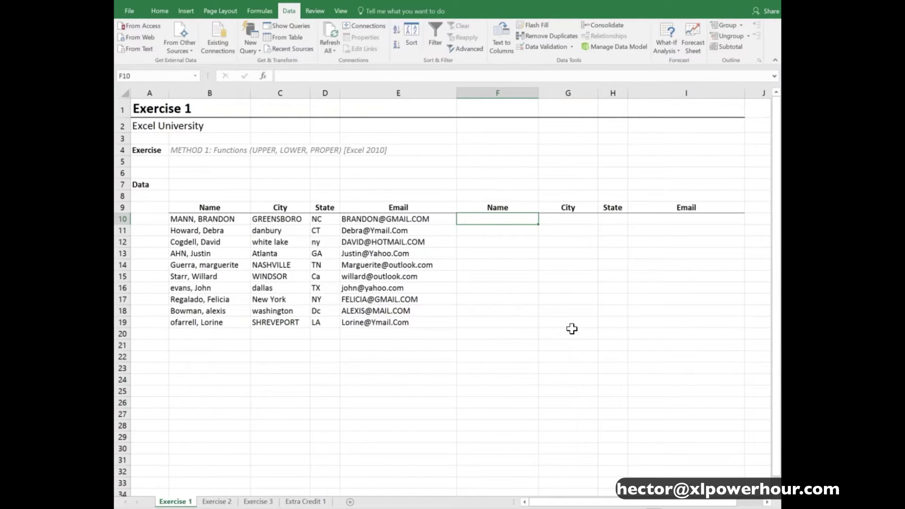
pyautogui.write('=')
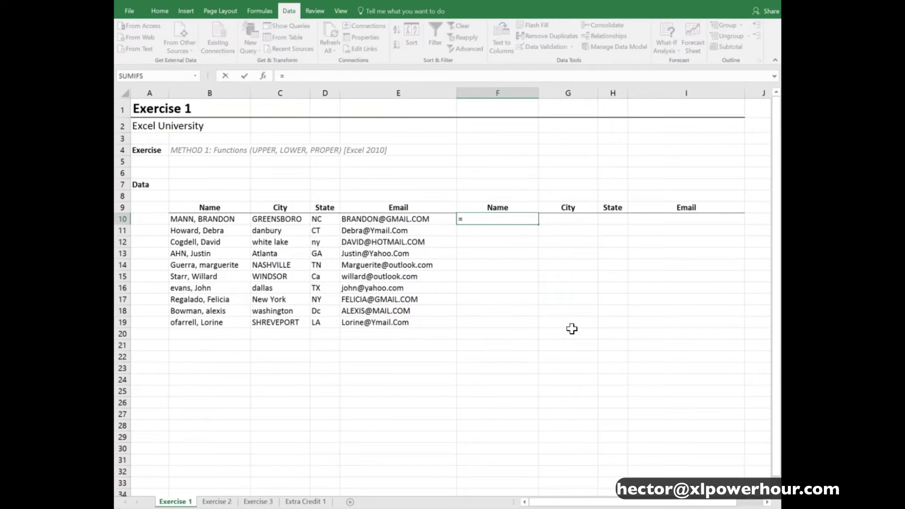
pyautogui.write('pow')
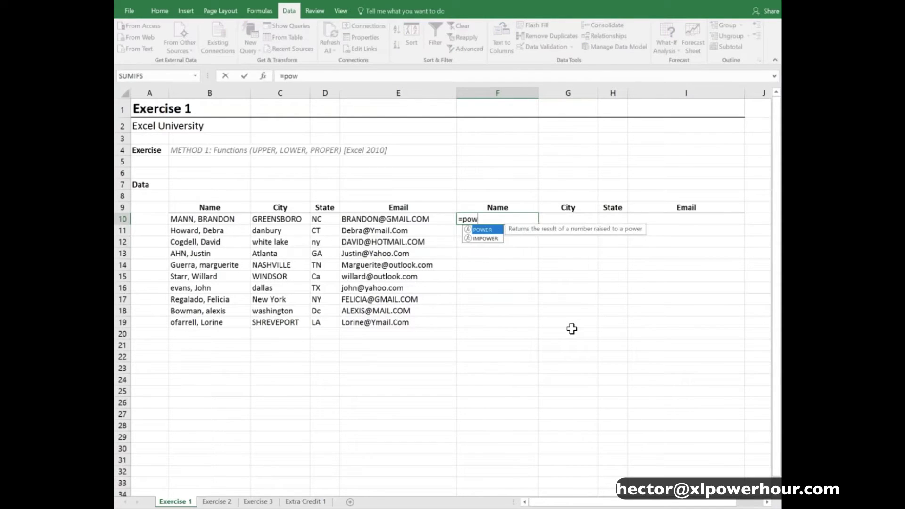
pyautogui.press('BackSpace')
pyautogui.press('BackSpace')
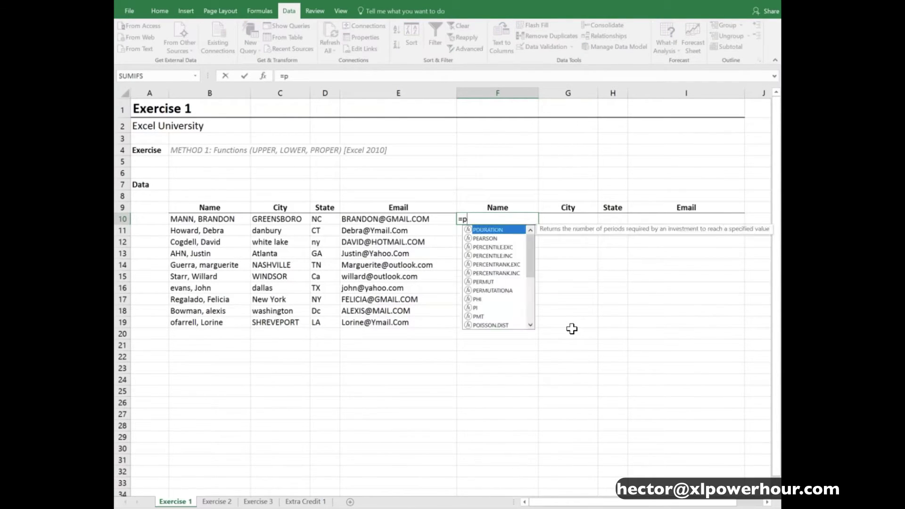
pyautogui.write('ro')
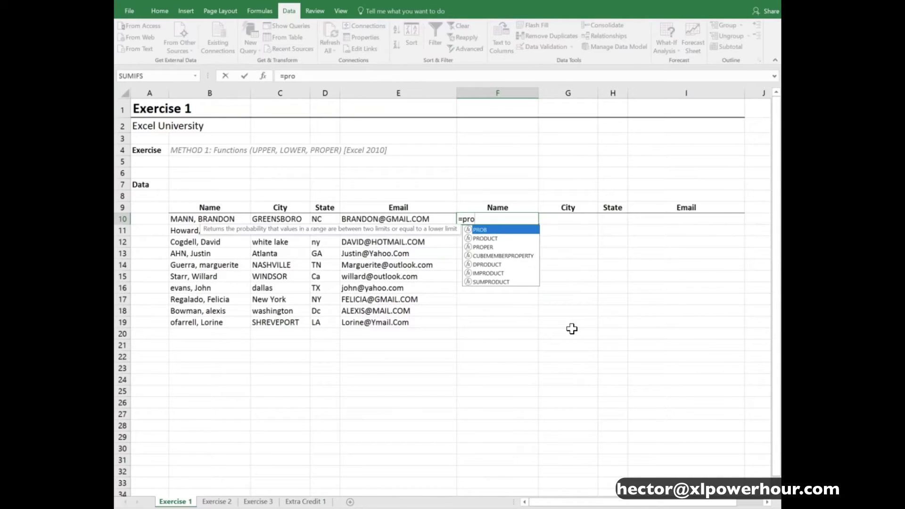
pyautogui.press('Down')
pyautogui.press('Down')
pyautogui.press('Tab')
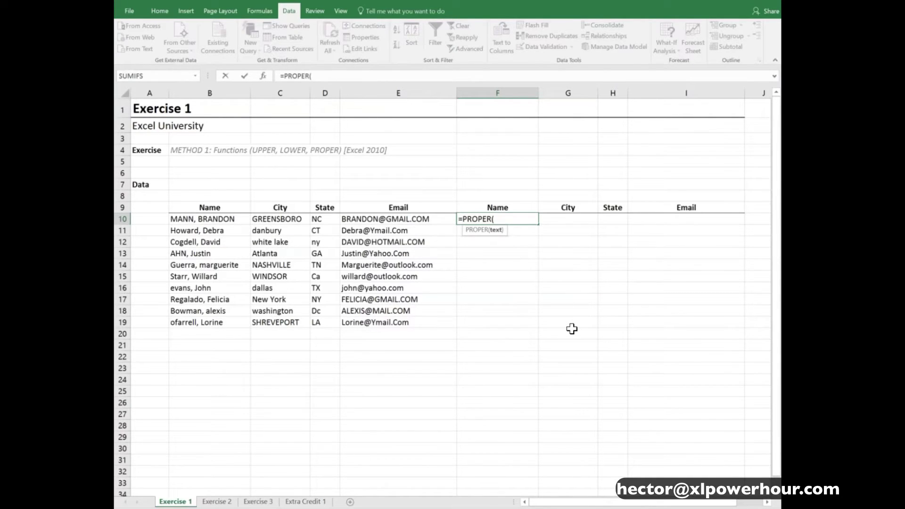
pyautogui.press('Left')
pyautogui.press('Left')
pyautogui.press('Left')
pyautogui.press('Left')
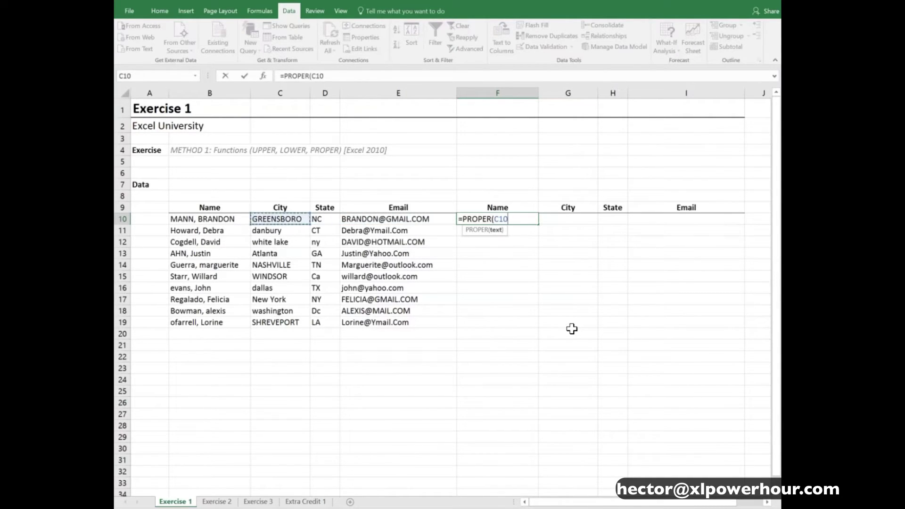
pyautogui.write(')')
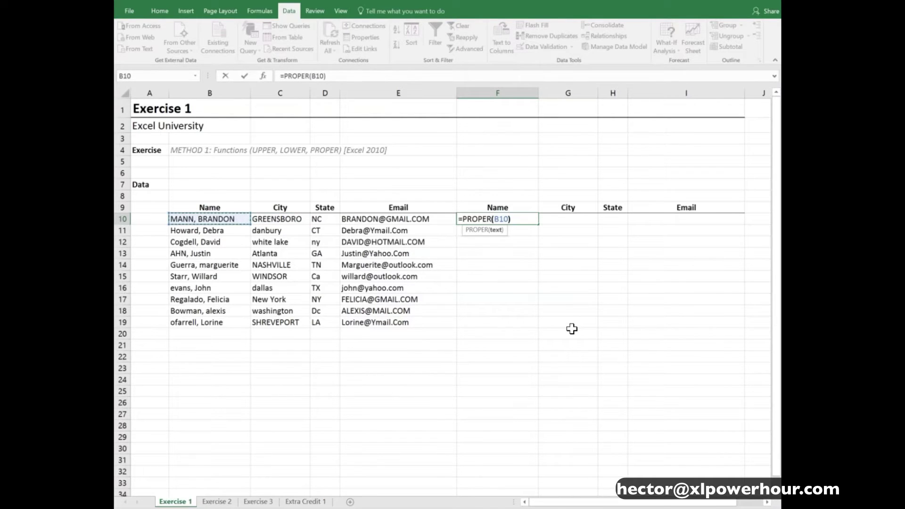
pyautogui.hotkey('ctrl', 'Return')
pyautogui.press('Down')
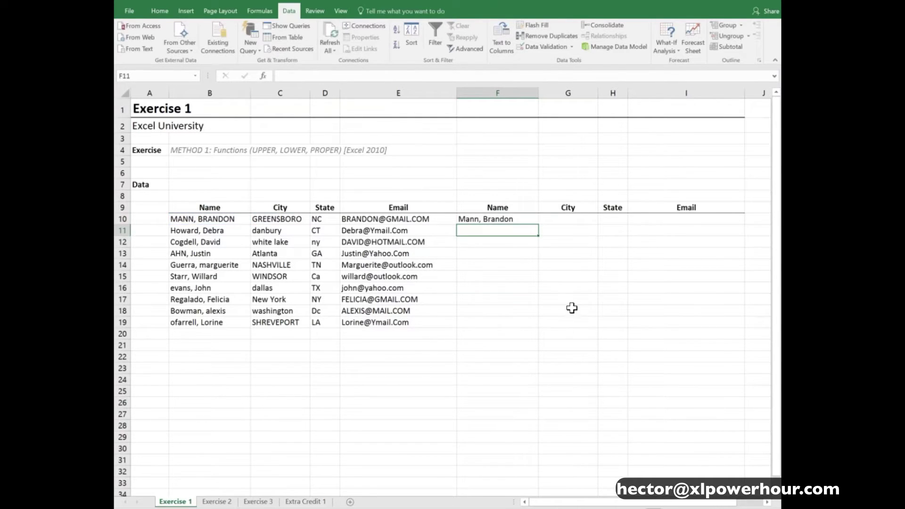
pyautogui.click(520, 219)
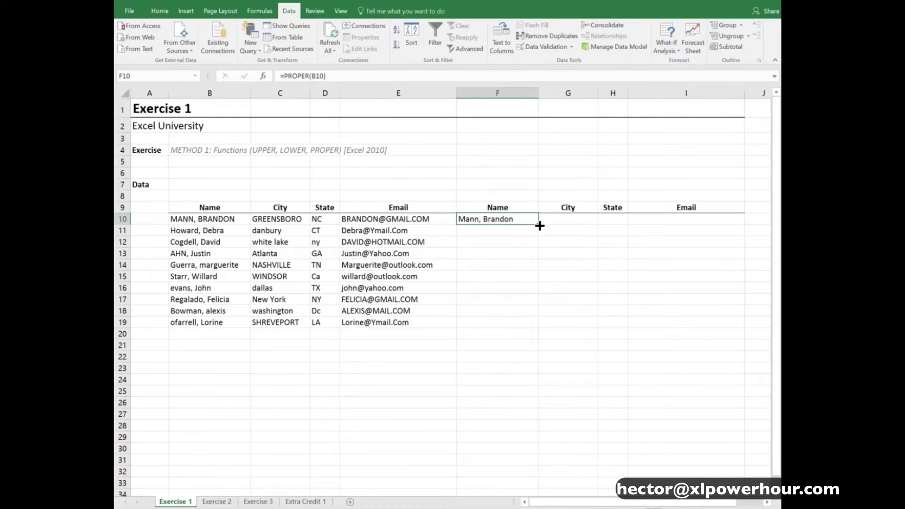
pyautogui.moveTo(540, 227); pyautogui.dragTo(542, 325)
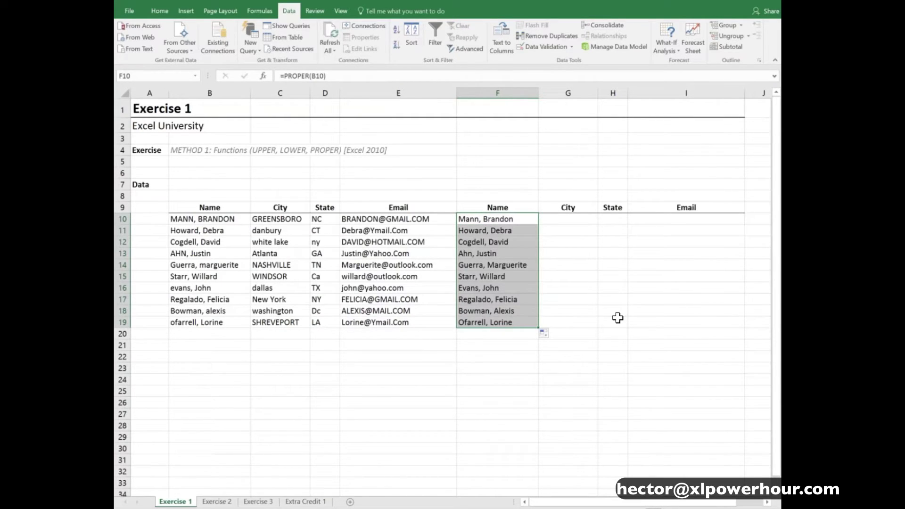
pyautogui.hotkey('ctrl', 'z')
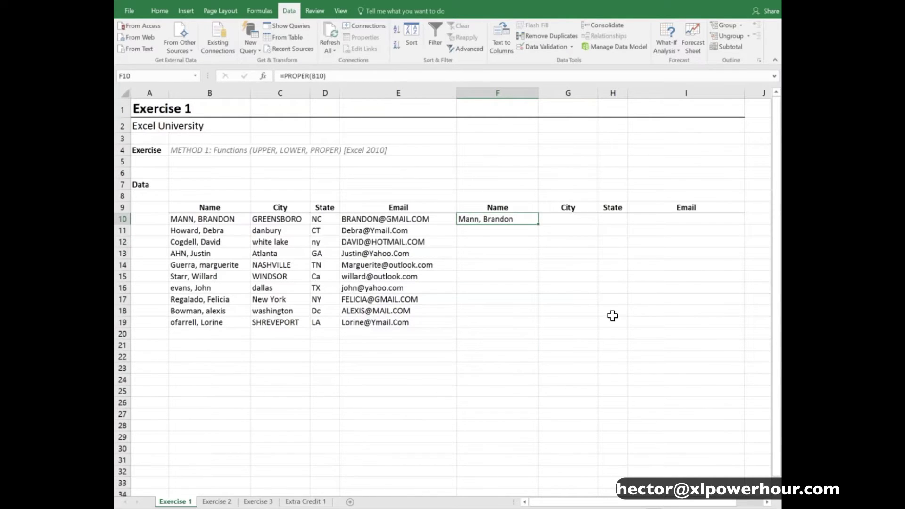
pyautogui.hotkey('ctrl', 'c')
pyautogui.moveTo(480, 229); pyautogui.dragTo(475, 322)
pyautogui.hotkey('ctrl', 'v')
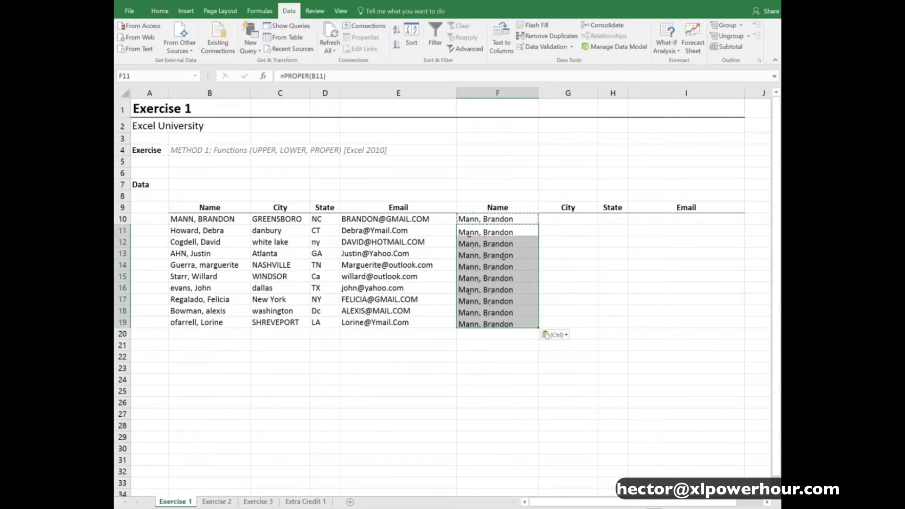
pyautogui.press('Escape')
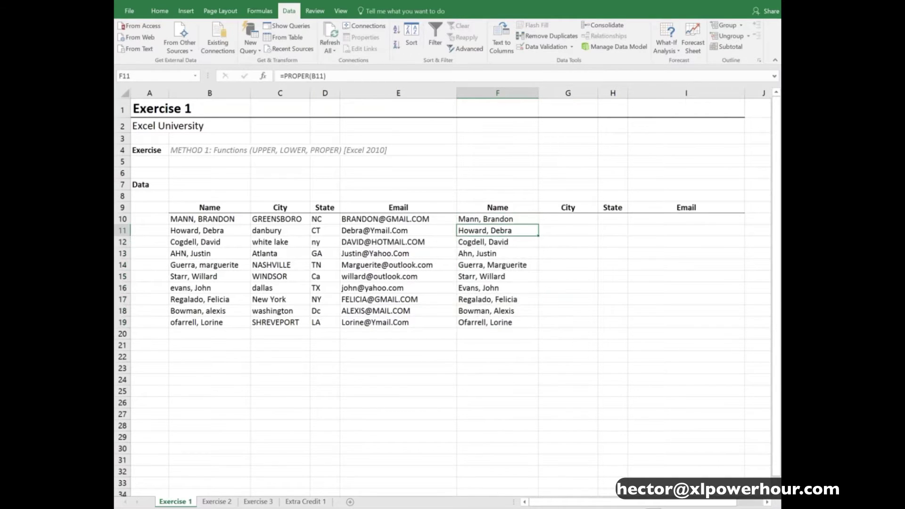
pyautogui.hotkey('ctrl', 'z')
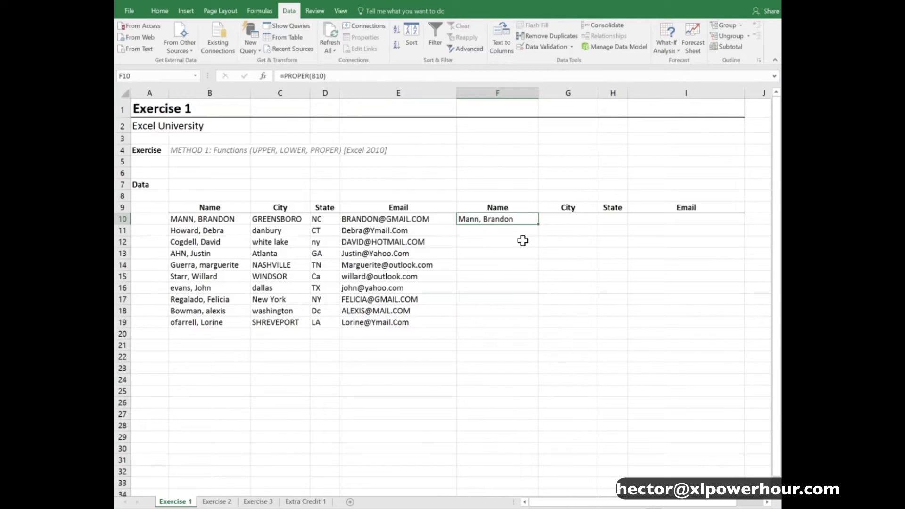
pyautogui.moveTo(517, 219); pyautogui.dragTo(499, 320)
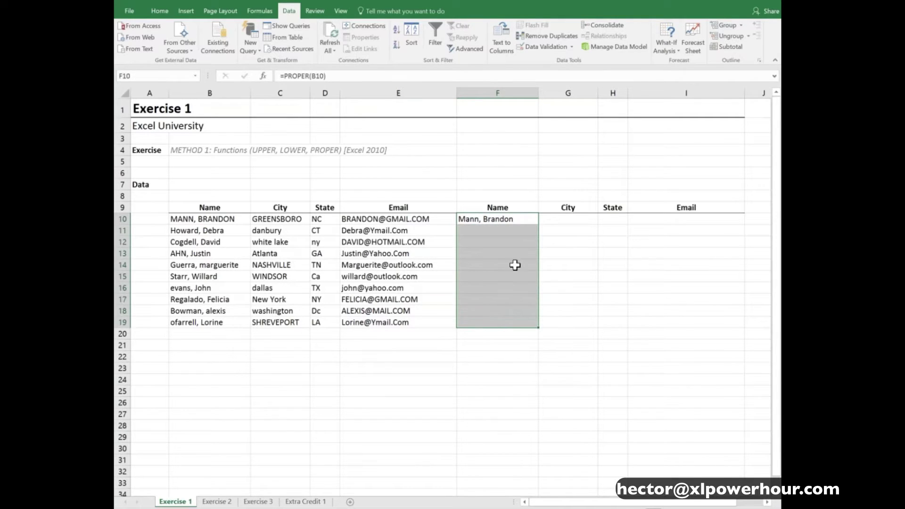
pyautogui.click(160, 11)
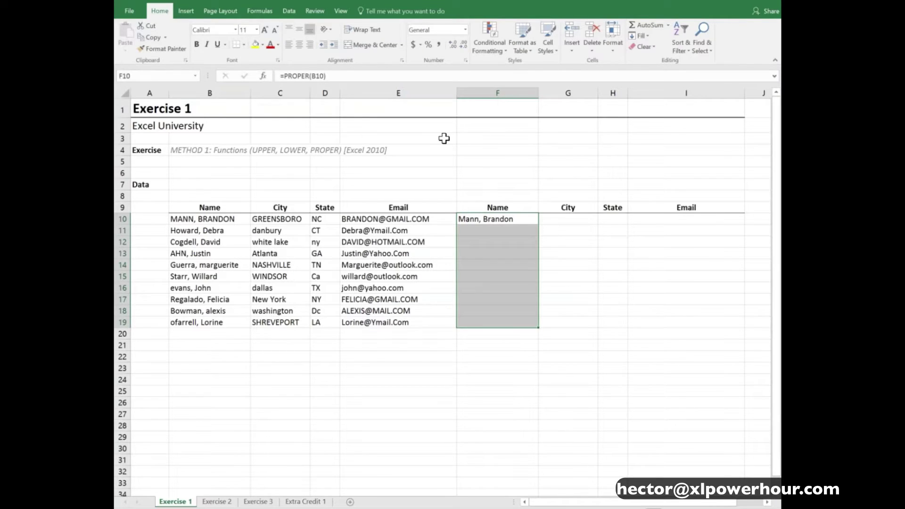
pyautogui.click(647, 36)
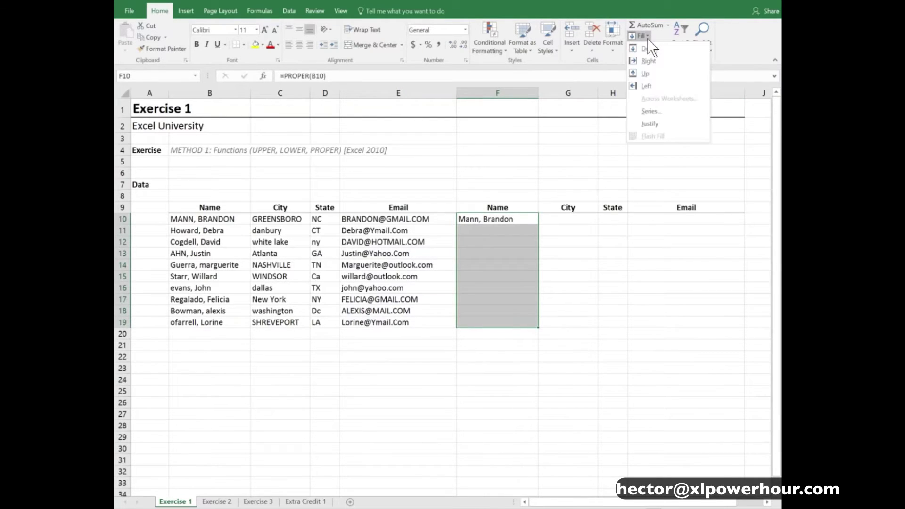
pyautogui.click(673, 49)
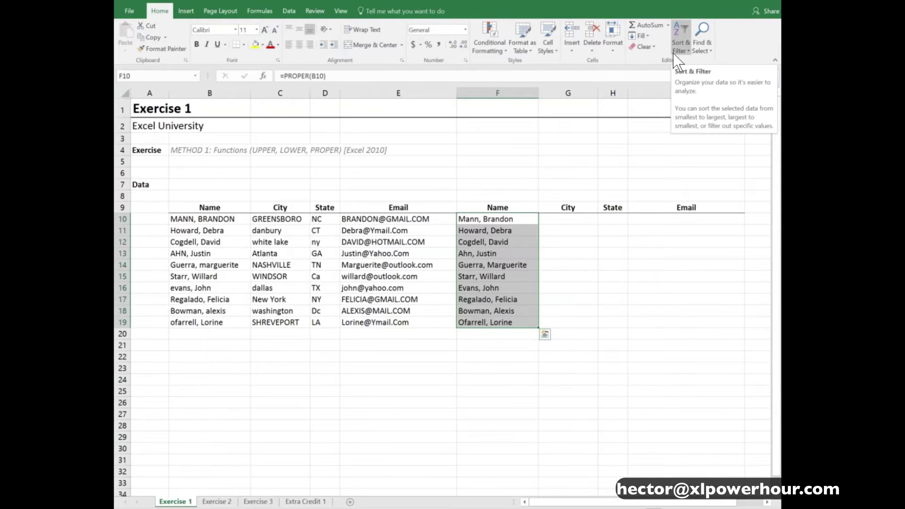
pyautogui.press('Down')
pyautogui.hotkey('ctrl', 'shift', 'Down')
pyautogui.press('Delete')
pyautogui.press('Up')
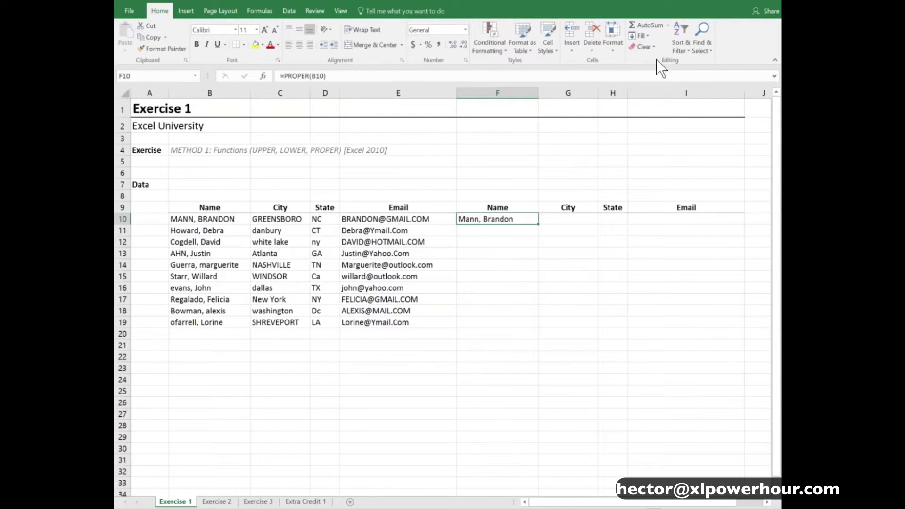
# Fill the PROPER name formula in F10 down column F to row 19
pyautogui.doubleClick(540, 224)
pyautogui.click(521, 218)
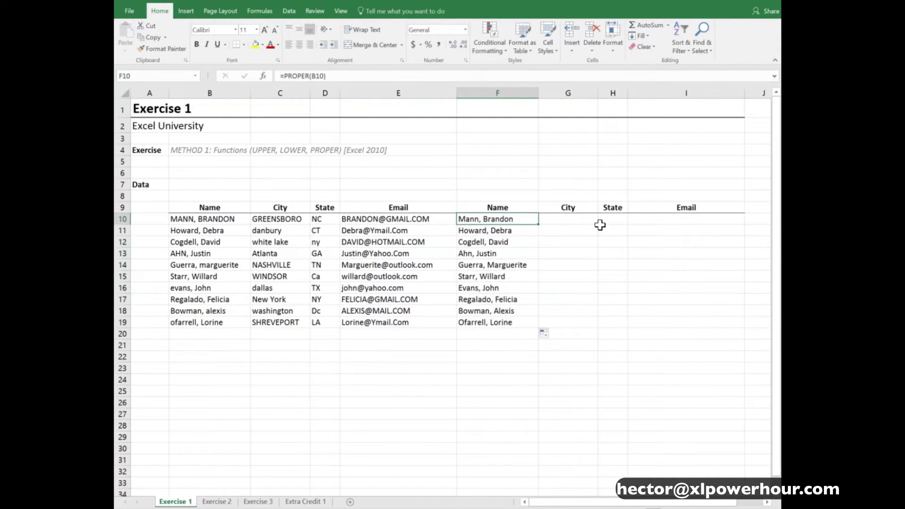
pyautogui.moveTo(433, 218); pyautogui.dragTo(439, 315)
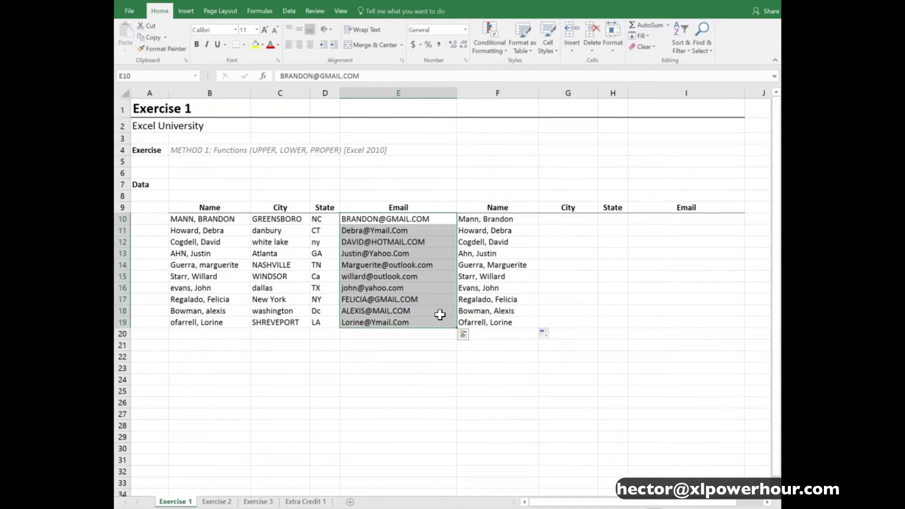
pyautogui.click(502, 218)
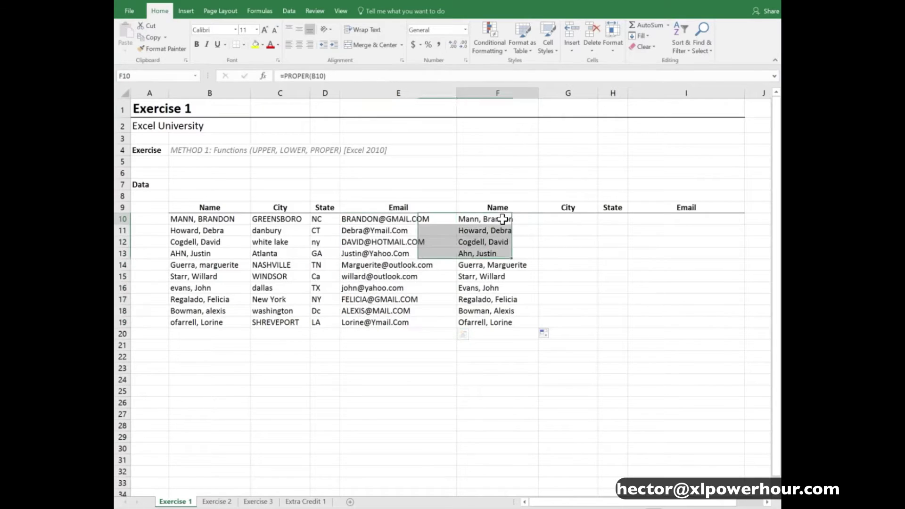
# Review the inconsistent cities in C10:C12 and check the proper-case city formula in G10
pyautogui.click(565, 226)
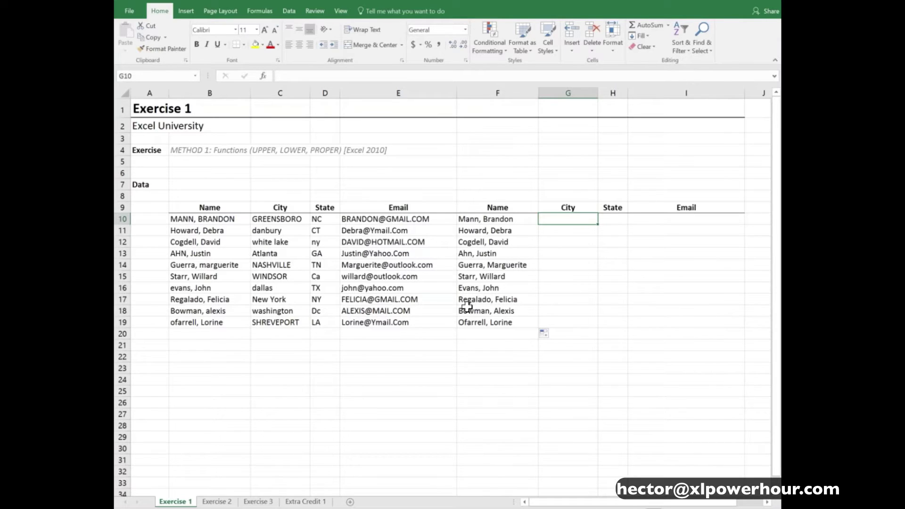
pyautogui.click(292, 217)
pyautogui.click(293, 237)
pyautogui.click(293, 230)
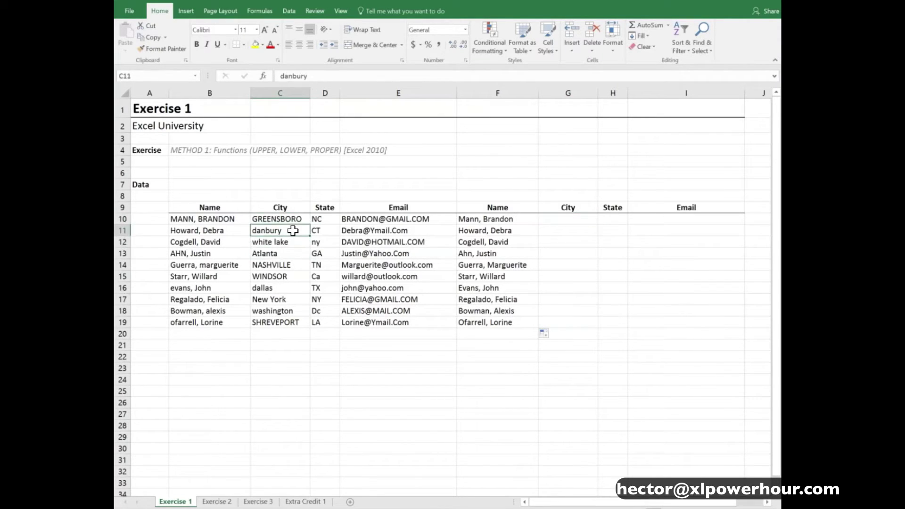
pyautogui.press('Up')
pyautogui.press('Down')
pyautogui.press('Down')
pyautogui.press('Down')
pyautogui.press('Down')
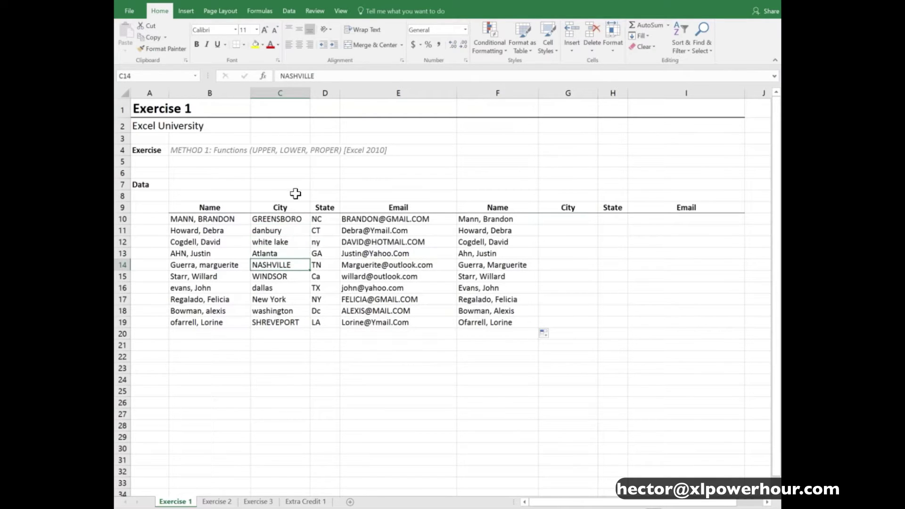
pyautogui.click(570, 220)
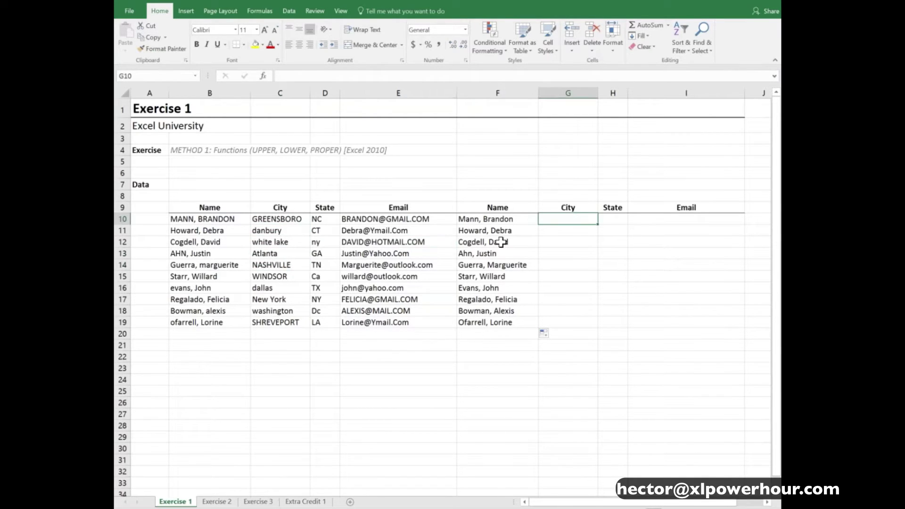
pyautogui.moveTo(500, 218); pyautogui.dragTo(589, 328)
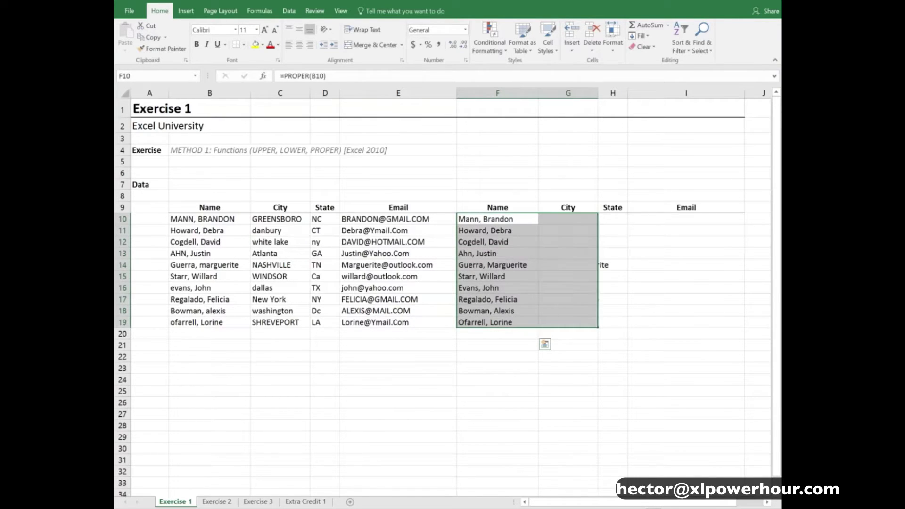
pyautogui.click(578, 218)
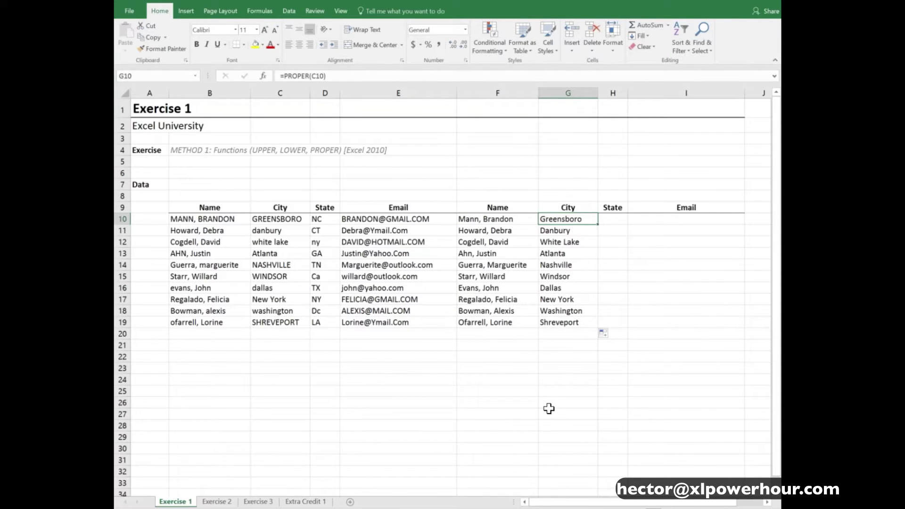
# Check the Name formula's source cell and review the mixed-case state codes in column D
pyautogui.press('Left')
pyautogui.press('F2')
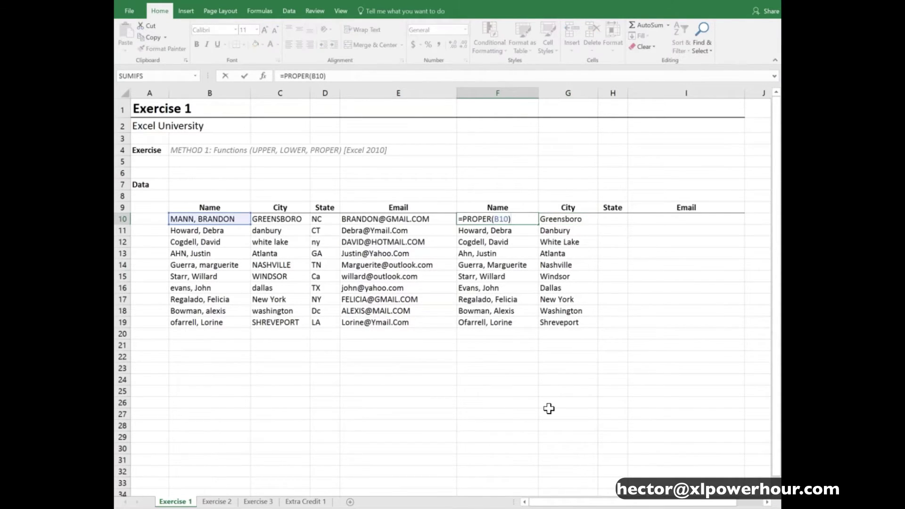
pyautogui.press('Escape')
pyautogui.press('Right')
pyautogui.press('Right')
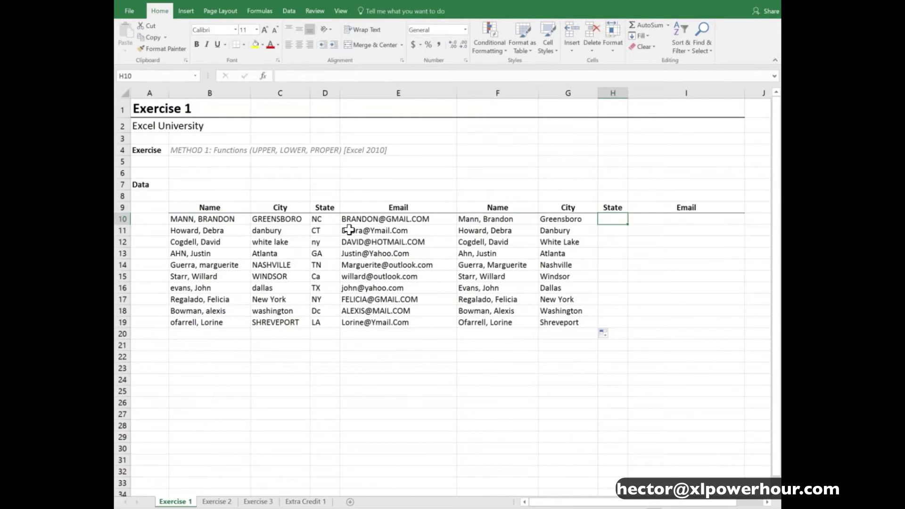
pyautogui.click(325, 220)
pyautogui.press('Down')
pyautogui.press('Down')
pyautogui.press('Down')
pyautogui.press('Down')
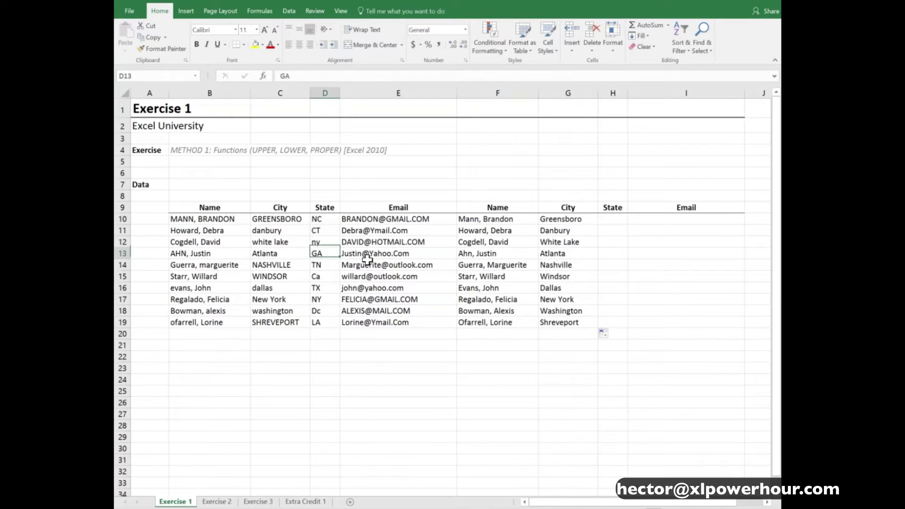
pyautogui.press('Up')
pyautogui.press('Up')
pyautogui.press('Up')
pyautogui.press('Up')
pyautogui.press('Down')
pyautogui.press('Down')
pyautogui.press('Down')
pyautogui.press('Down')
pyautogui.press('Down')
pyautogui.press('Down')
pyautogui.press('Down')
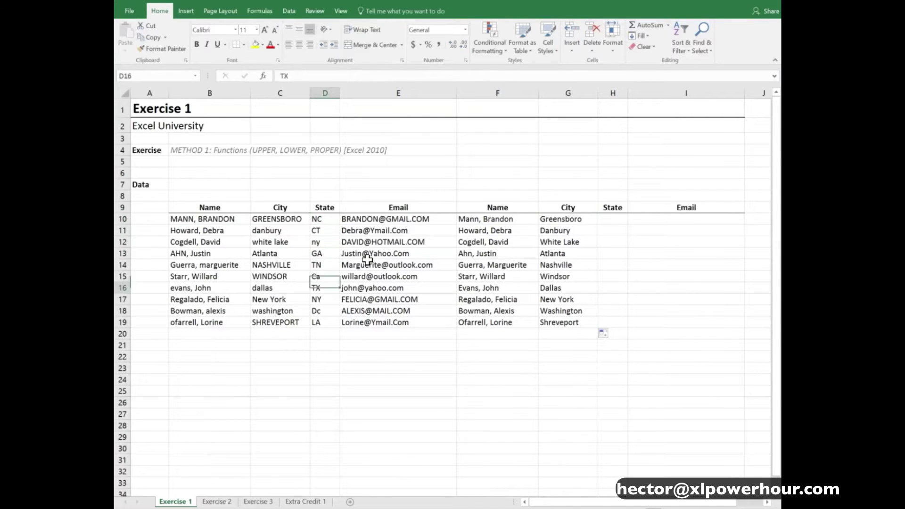
pyautogui.press('Up')
pyautogui.press('Up')
pyautogui.press('Up')
pyautogui.press('Up')
pyautogui.press('Up')
pyautogui.press('Up')
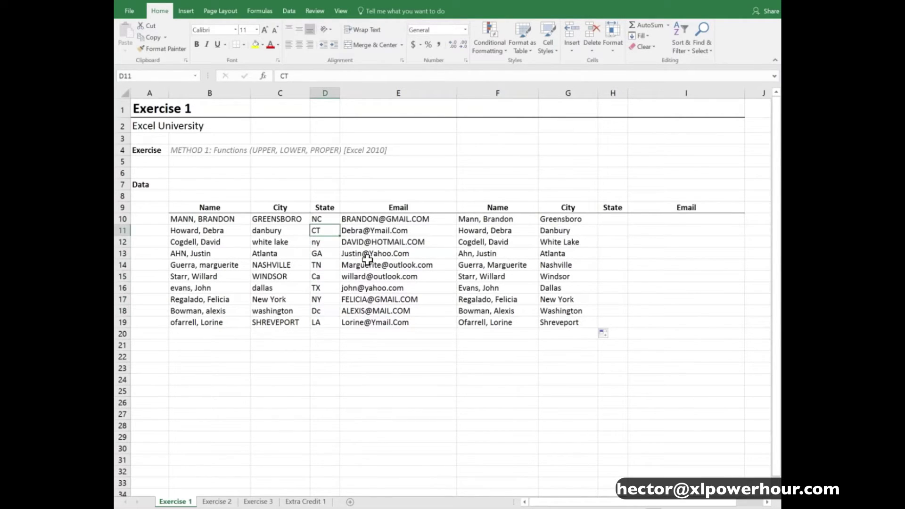
pyautogui.press('Up')
# Enter =UPPER(D10) in H10 and fill it down to H19
pyautogui.press('Right')
pyautogui.press('Right')
pyautogui.press('Right')
pyautogui.press('Right')
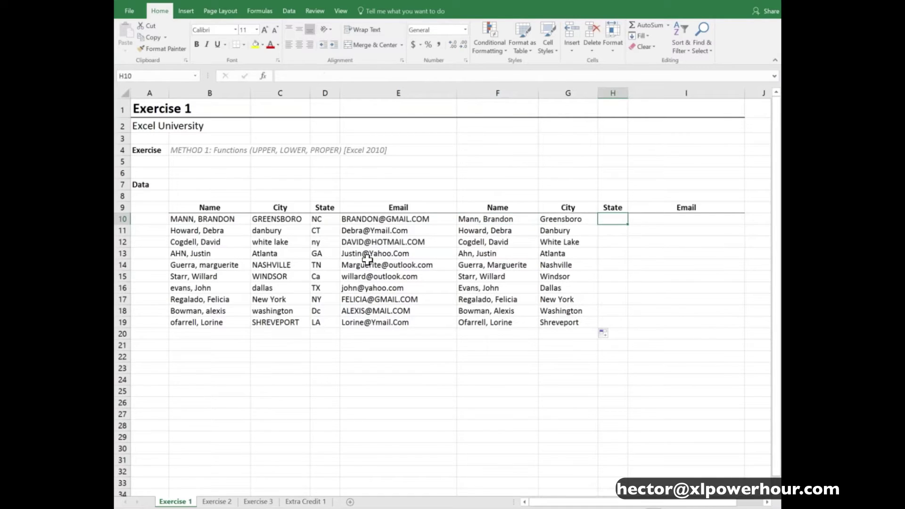
pyautogui.press('F2')
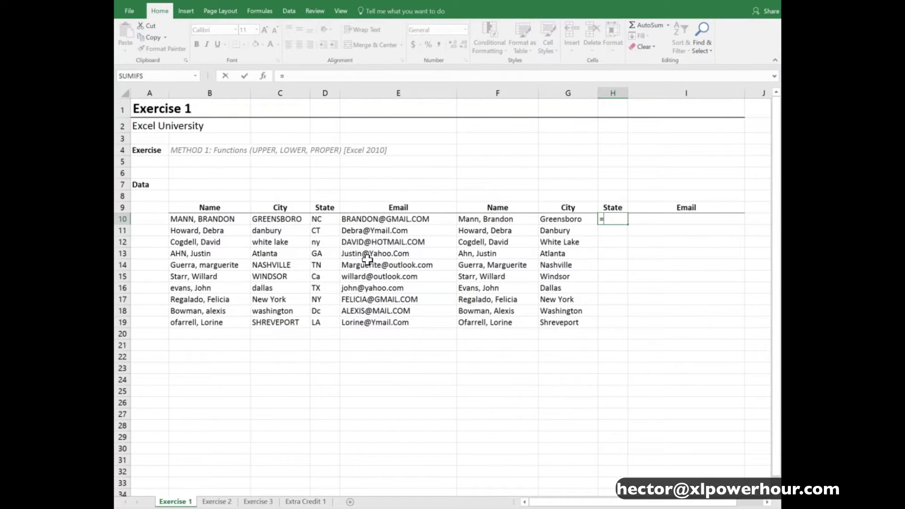
pyautogui.write('upp')
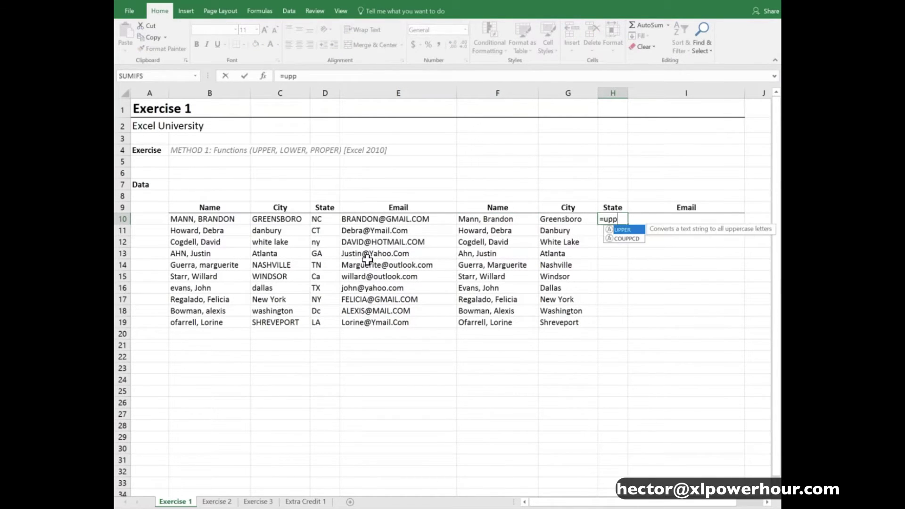
pyautogui.press('Tab')
pyautogui.press('Left')
pyautogui.press('Left')
pyautogui.press('Left')
pyautogui.press('Left')
pyautogui.press('Left')
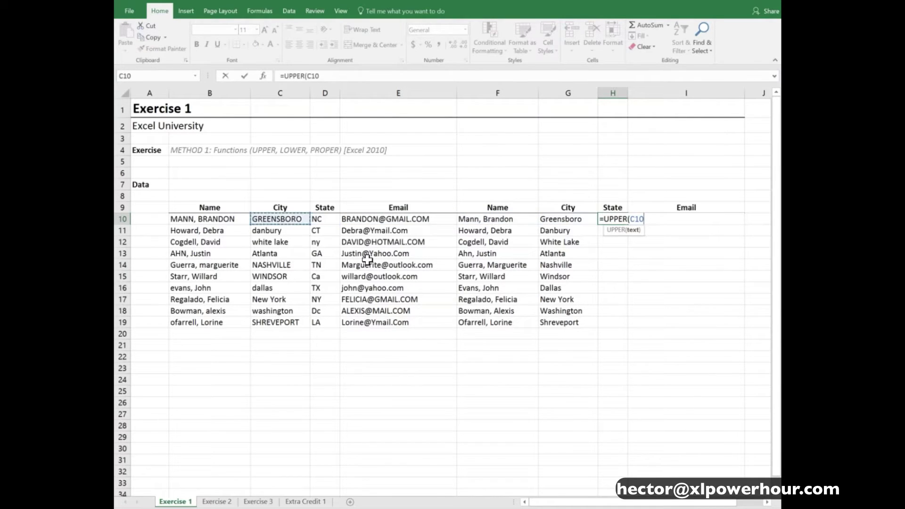
pyautogui.press('Right')
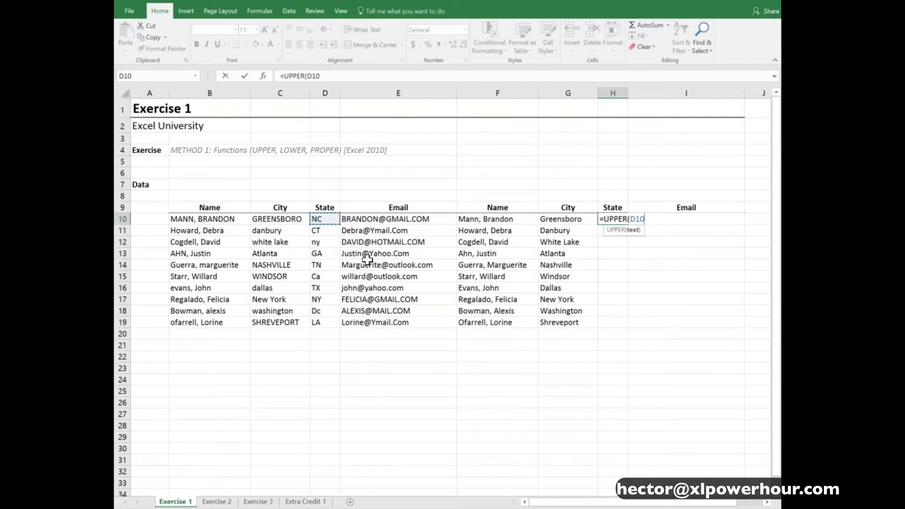
pyautogui.write(')')
pyautogui.press('Return')
pyautogui.click(612, 219)
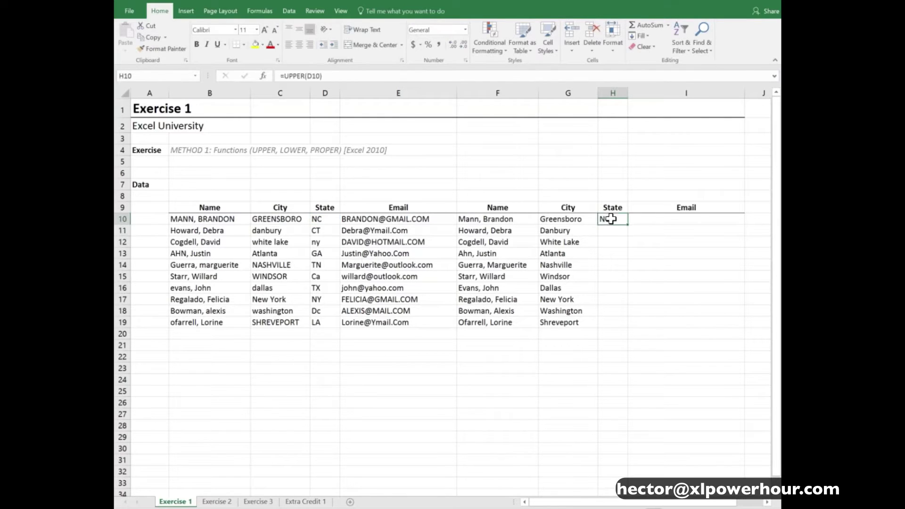
pyautogui.moveTo(630, 227); pyautogui.dragTo(633, 332)
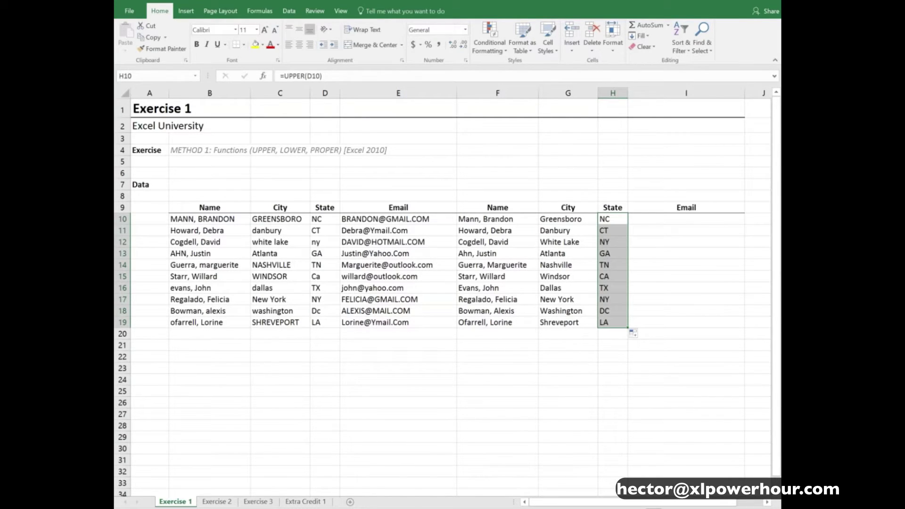
pyautogui.click(631, 220)
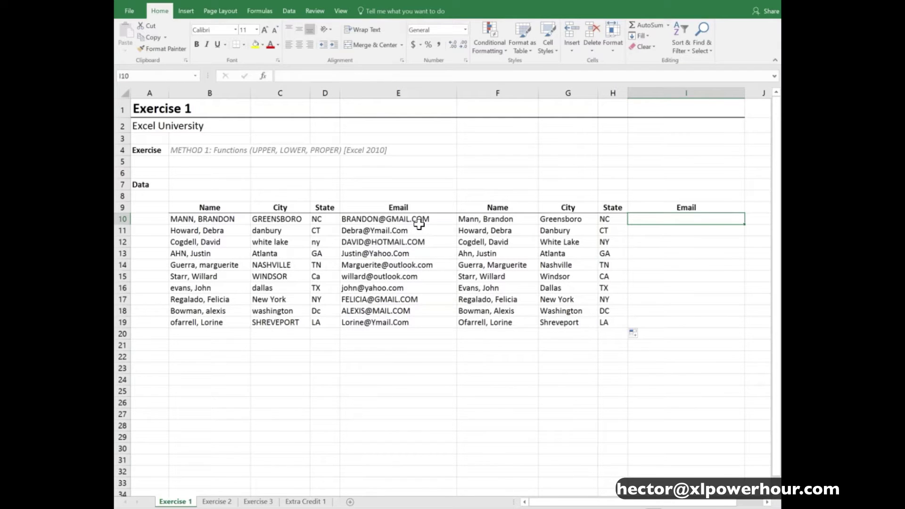
# Enter =LOWER(E10) in I10 and fill it down to I19 for all ten emails
pyautogui.moveTo(415, 220); pyautogui.dragTo(410, 322)
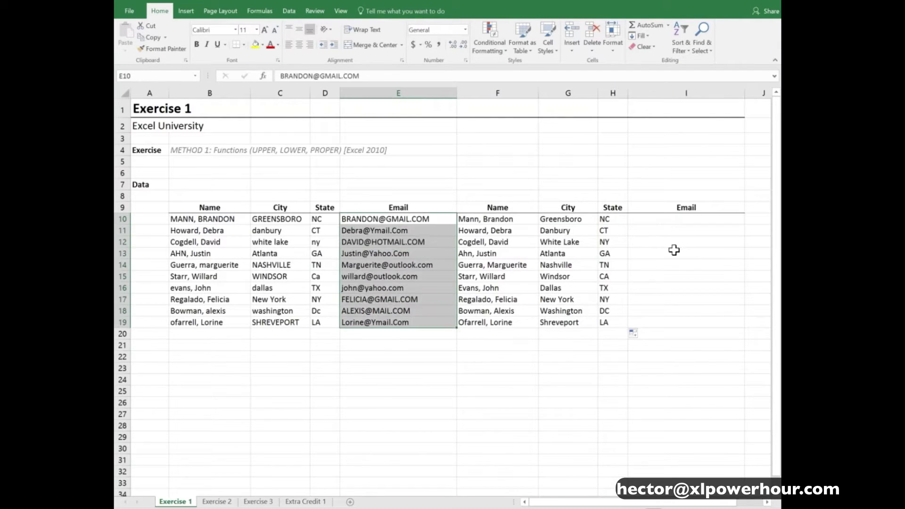
pyautogui.click(663, 221)
pyautogui.write('=')
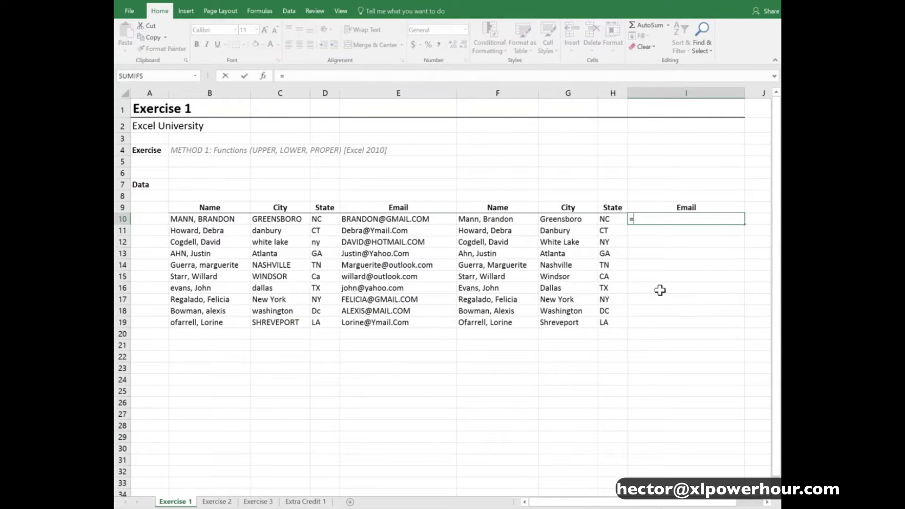
pyautogui.write('lower')
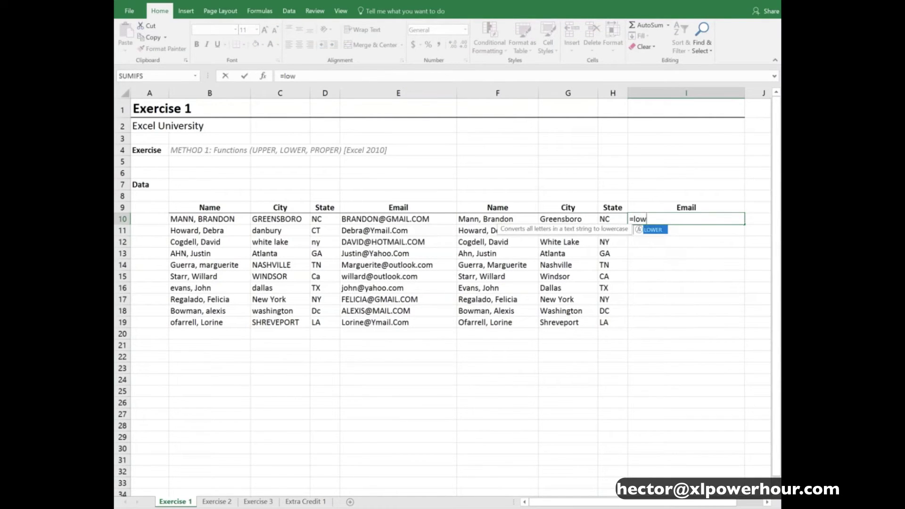
pyautogui.press('Tab')
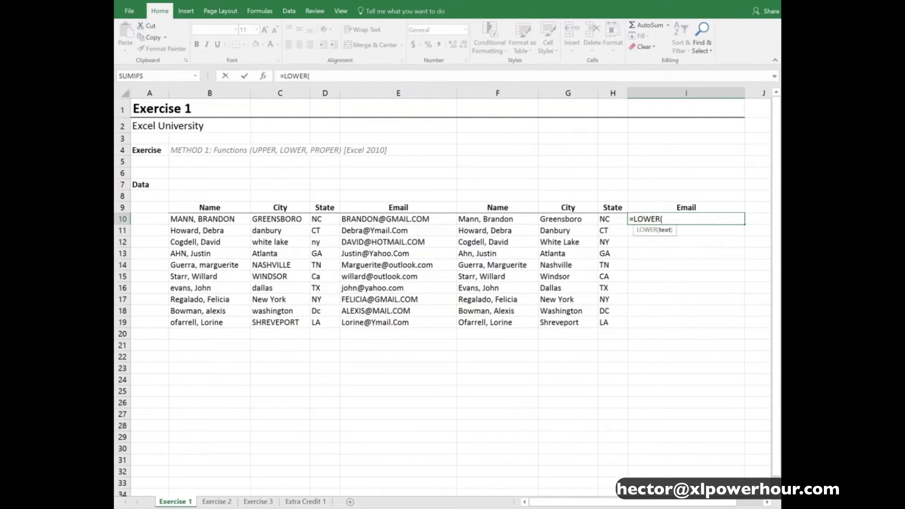
pyautogui.press('Left')
pyautogui.press('Left')
pyautogui.press('Left')
pyautogui.press('Left')
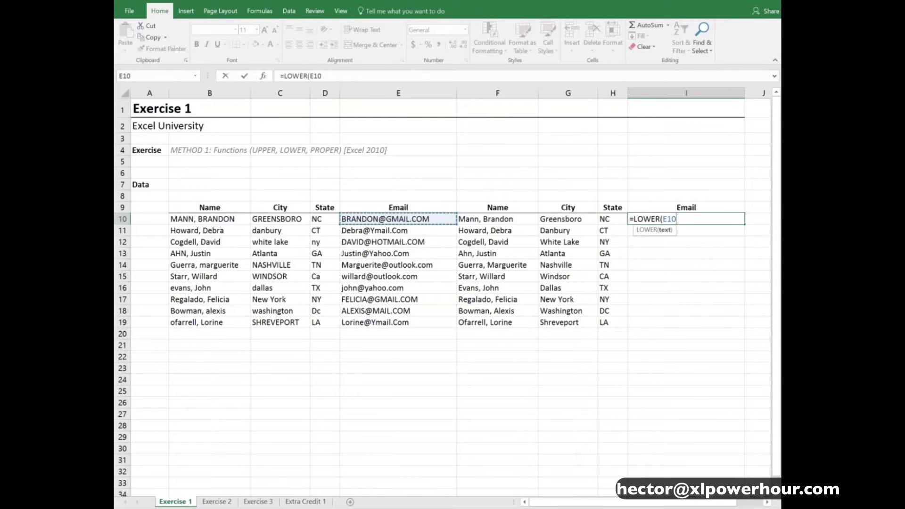
pyautogui.write(')')
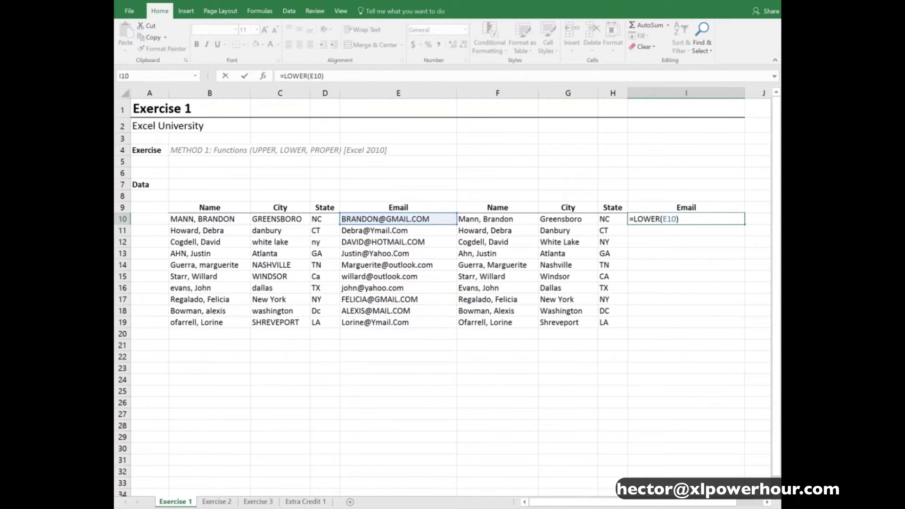
pyautogui.press('Return')
pyautogui.click(732, 220)
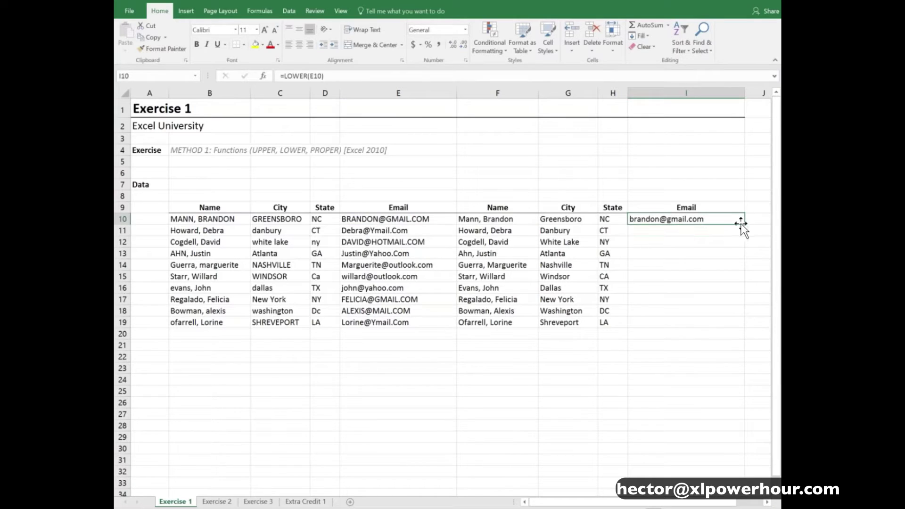
pyautogui.moveTo(744, 224); pyautogui.dragTo(748, 329)
pyautogui.click(614, 356)
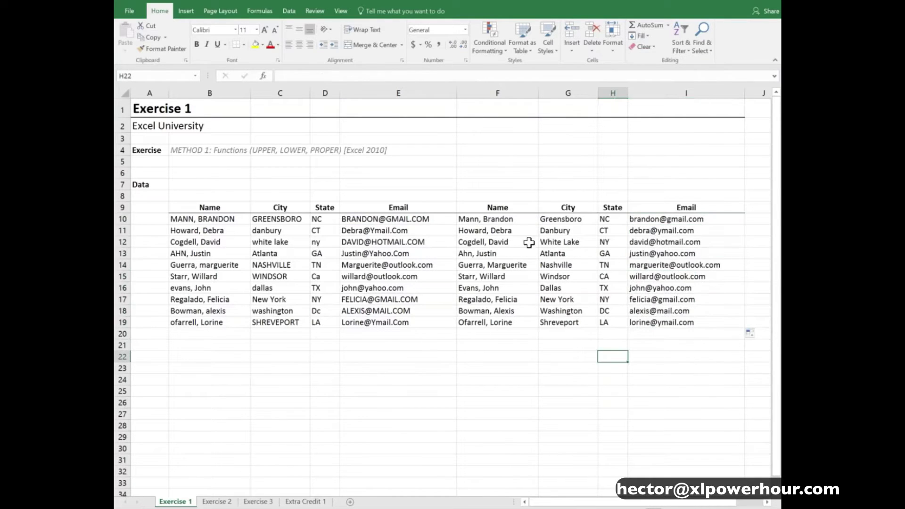
pyautogui.moveTo(506, 221); pyautogui.dragTo(652, 322)
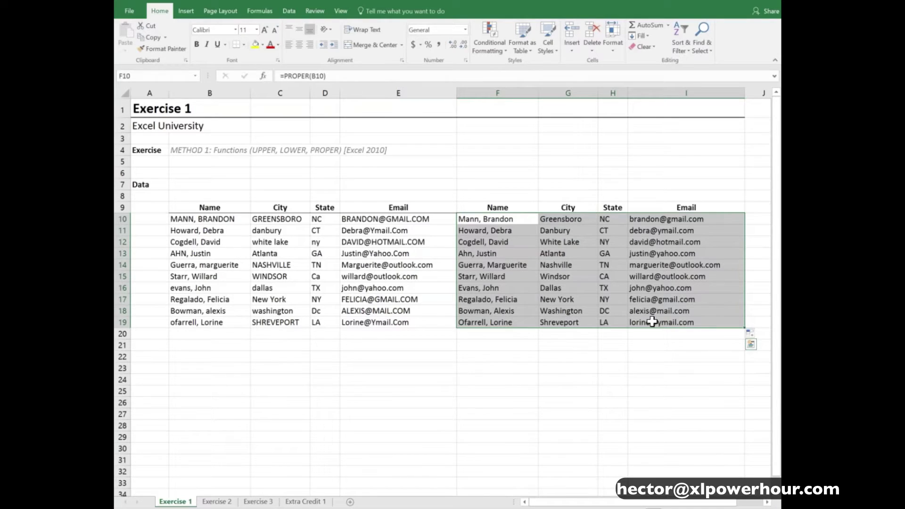
# Clear the converted results, then re-enter =PROPER(B10) in F10 and fill it down column F
pyautogui.press('Delete')
pyautogui.press('Down')
pyautogui.press('Down')
pyautogui.press('Down')
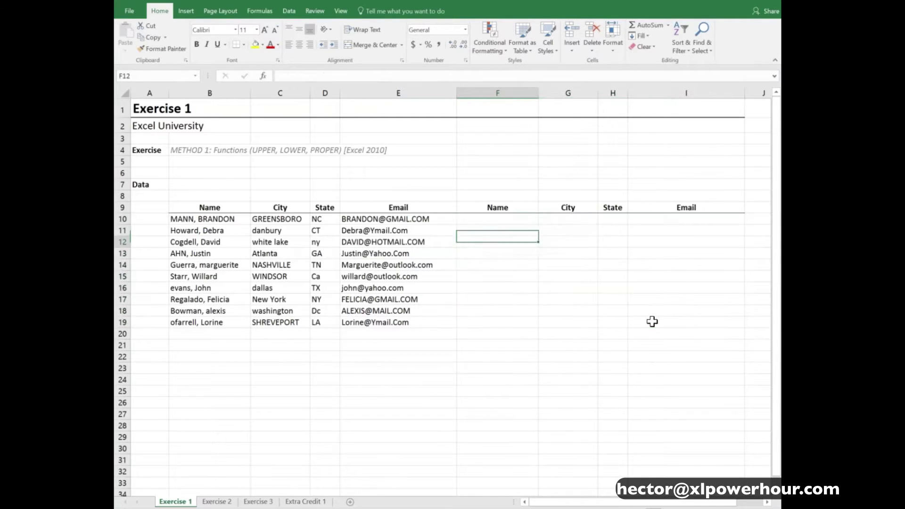
pyautogui.press('Up')
pyautogui.press('Up')
pyautogui.press('Up')
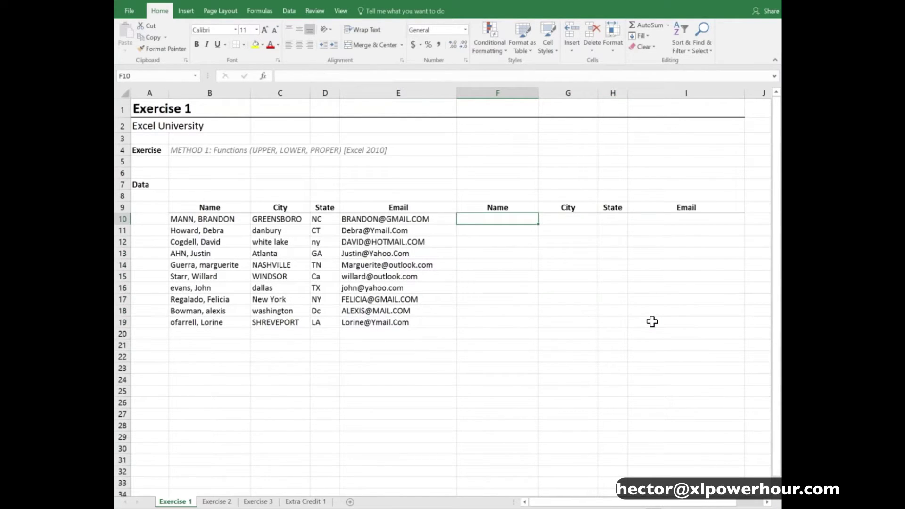
pyautogui.write('=prop')
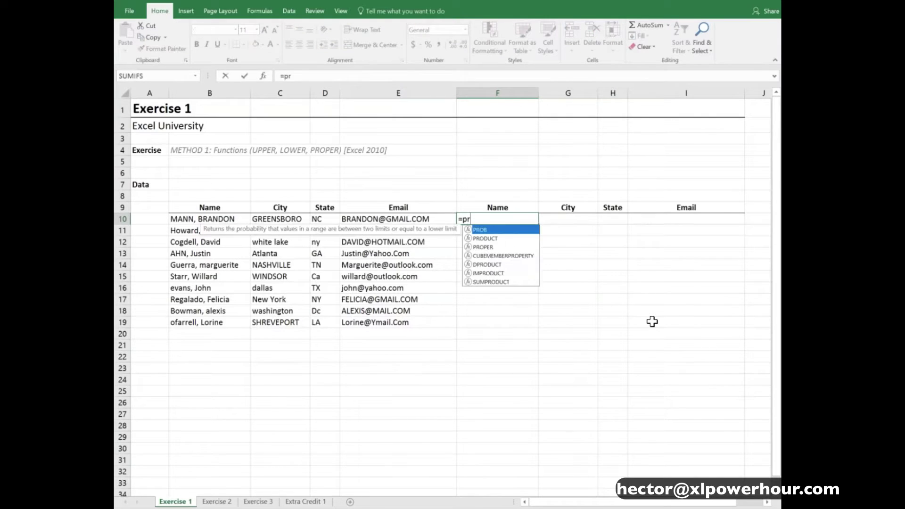
pyautogui.press('Tab')
pyautogui.press('Left')
pyautogui.press('Left')
pyautogui.press('Left')
pyautogui.press('Left')
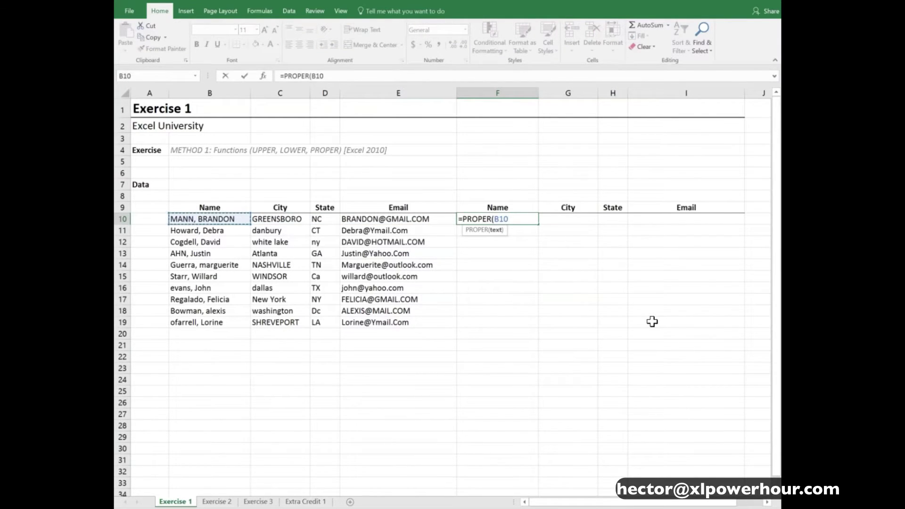
pyautogui.write(')')
pyautogui.hotkey('ctrl', 'Return')
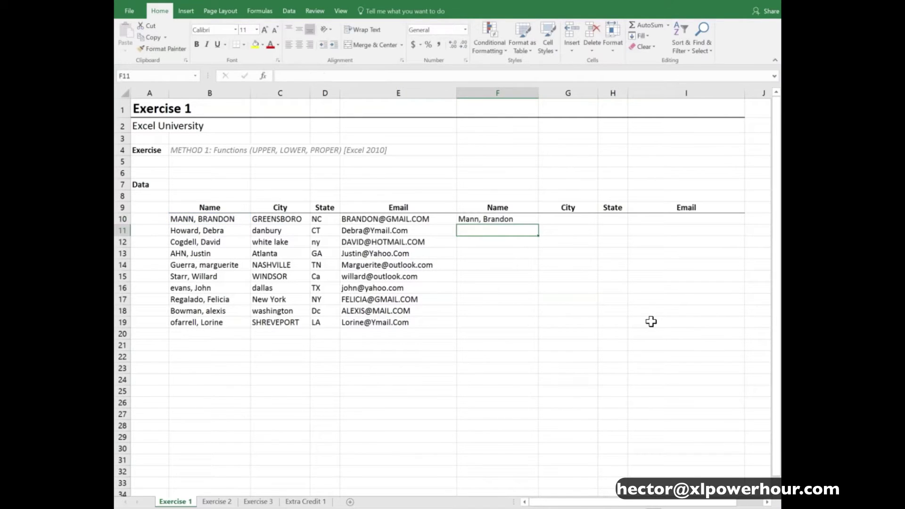
pyautogui.doubleClick(538, 226)
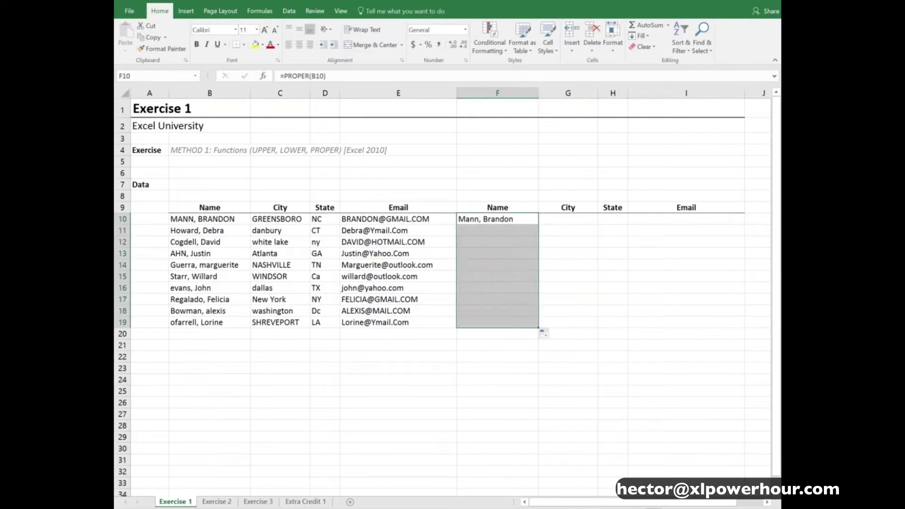
# Enter =PROPER(C10) in G10 so it shows Greensboro
pyautogui.click(557, 218)
pyautogui.write('=pro')
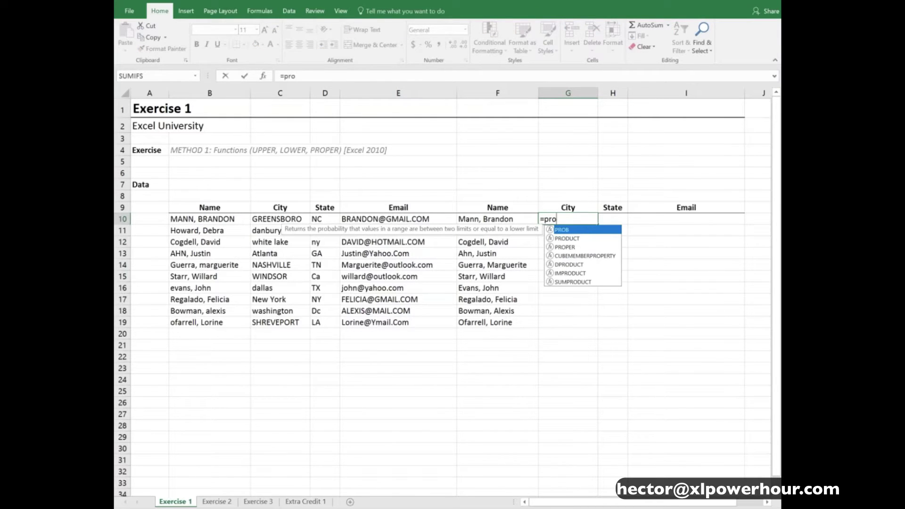
pyautogui.press('Down')
pyautogui.press('Down')
pyautogui.press('Tab')
pyautogui.press('Left')
pyautogui.press('Left')
pyautogui.press('Left')
pyautogui.press('Left')
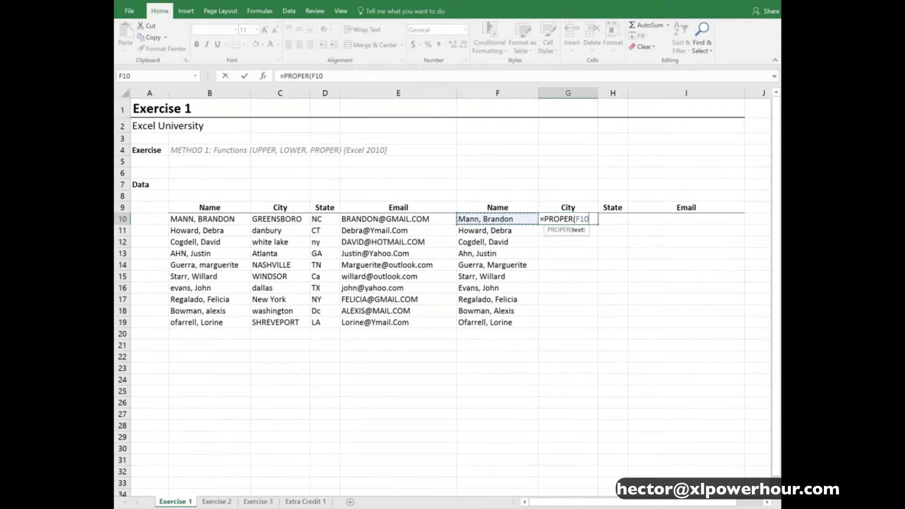
pyautogui.write(')')
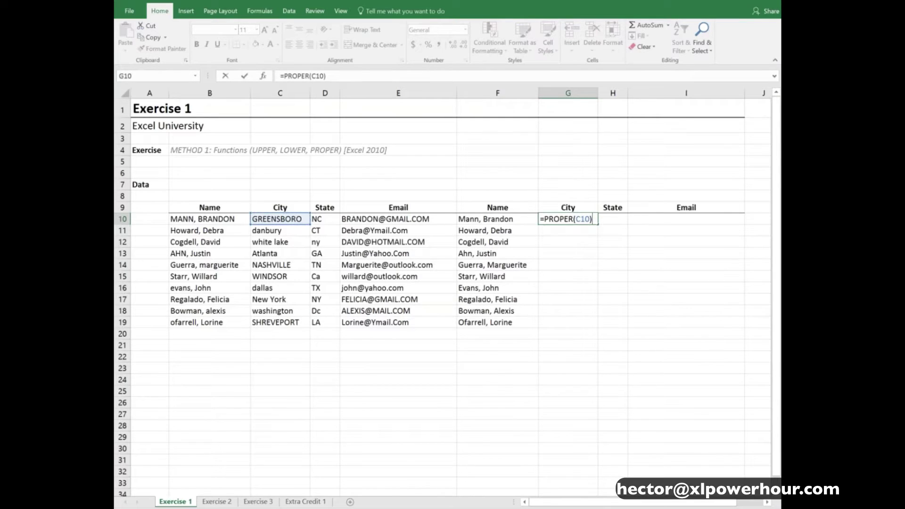
pyautogui.press('Return')
pyautogui.press('Up')
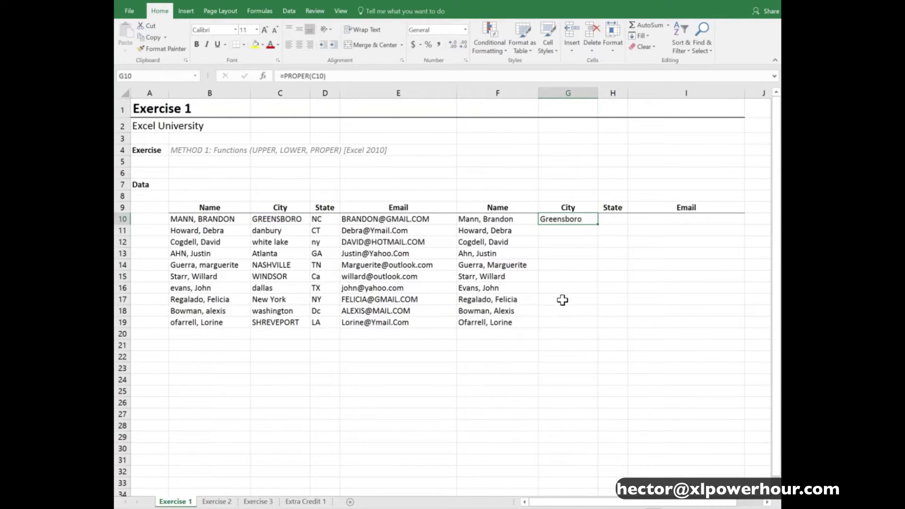
# Fill the city formula down to G19, then enter =UPPER(D10) in H10 and fill to H19
pyautogui.doubleClick(598, 225)
pyautogui.press('Right')
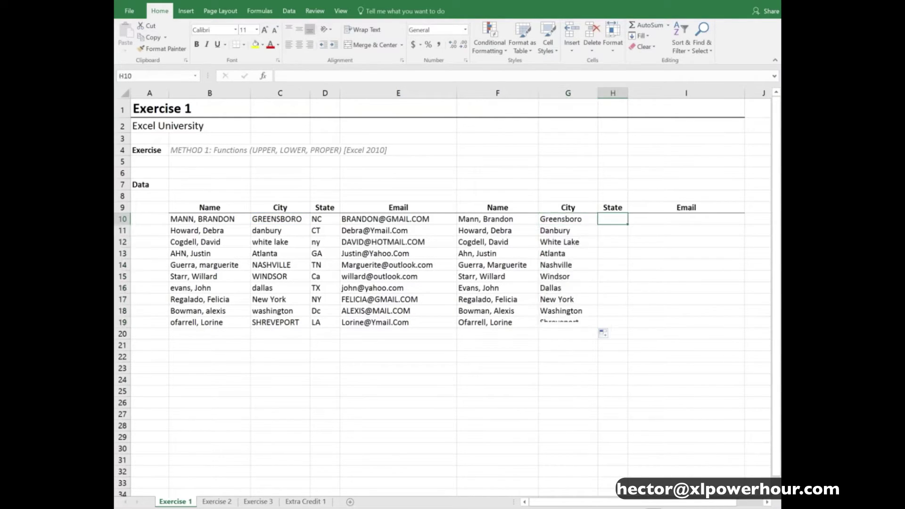
pyautogui.write('=upp')
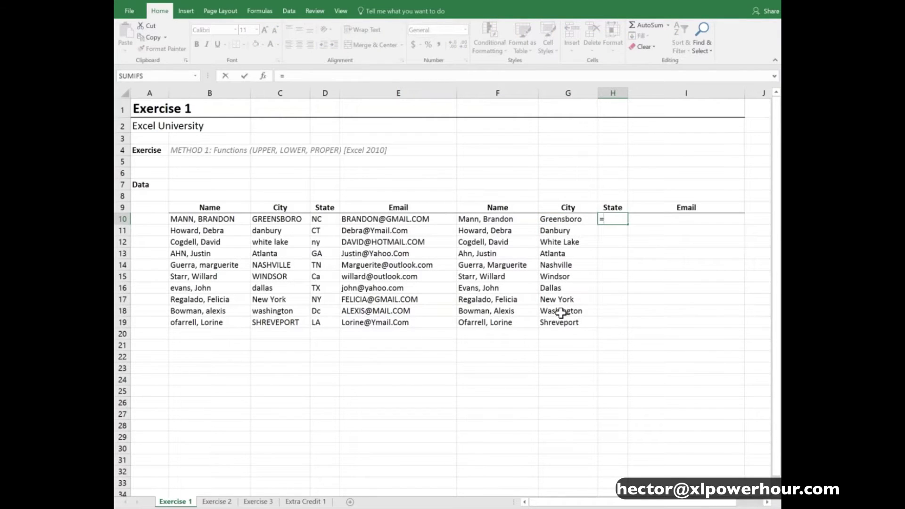
pyautogui.press('Tab')
pyautogui.press('Left')
pyautogui.press('Left')
pyautogui.press('Left')
pyautogui.press('Left')
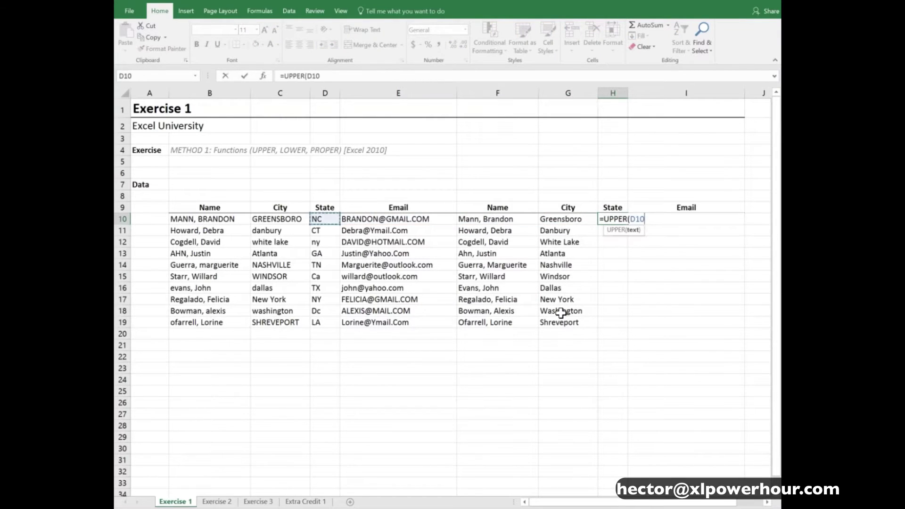
pyautogui.write(')')
pyautogui.press('Return')
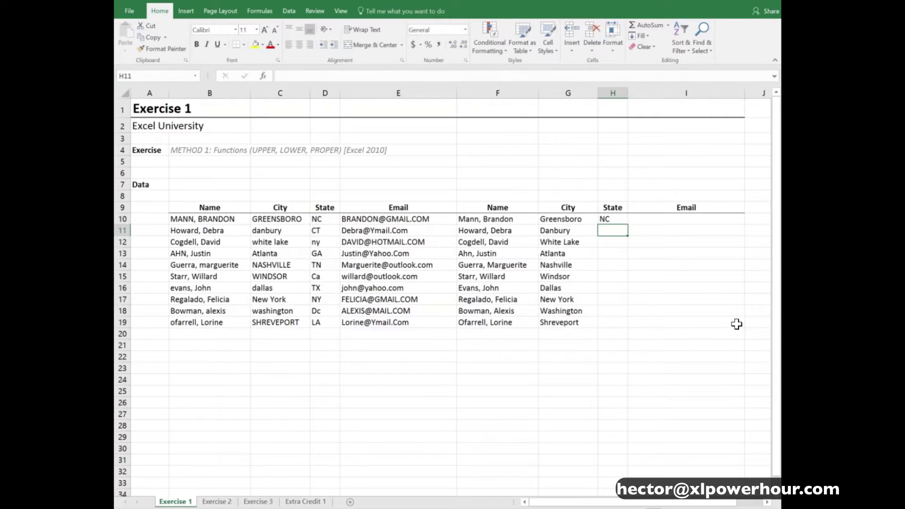
pyautogui.click(621, 218)
pyautogui.doubleClick(627, 227)
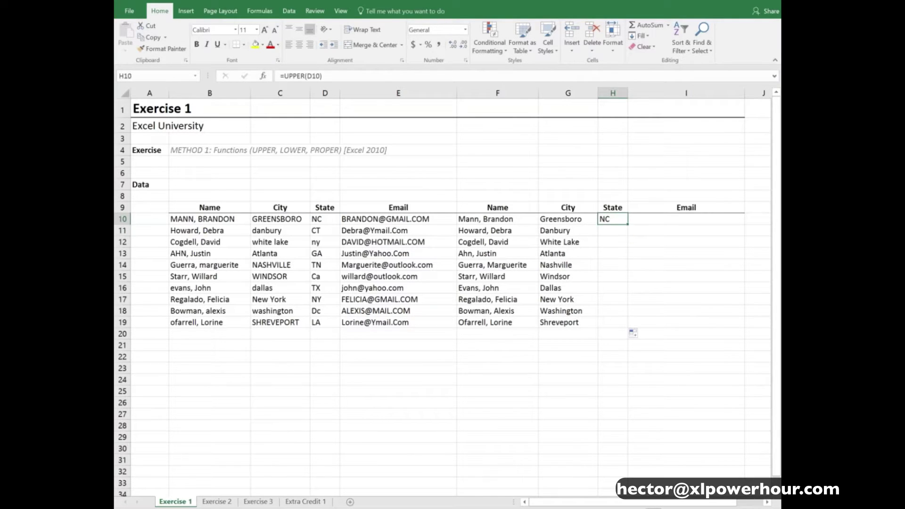
# Enter =LOWER(E10) in I10 and fill it down to I19
pyautogui.press('Right')
pyautogui.write('=low')
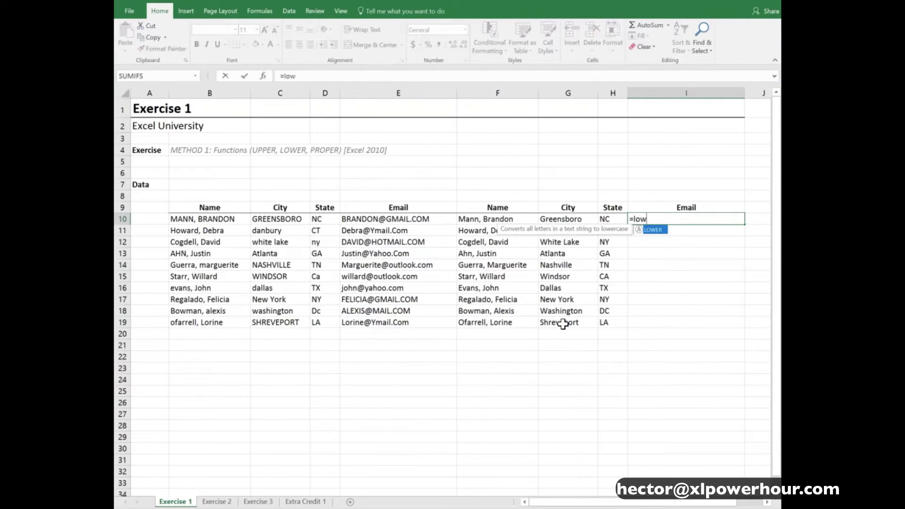
pyautogui.press('Tab')
pyautogui.press('Left')
pyautogui.press('Left')
pyautogui.press('Left')
pyautogui.press('Left')
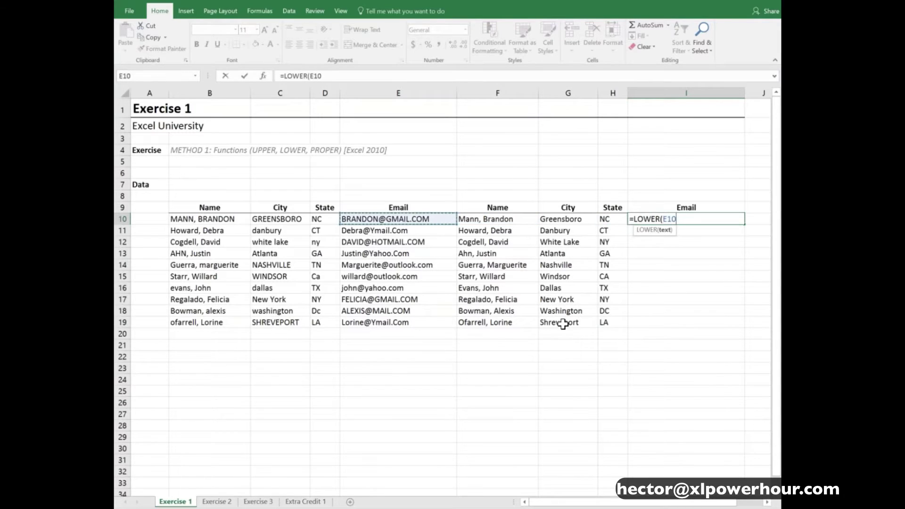
pyautogui.write(')')
pyautogui.press('Return')
pyautogui.press('Up')
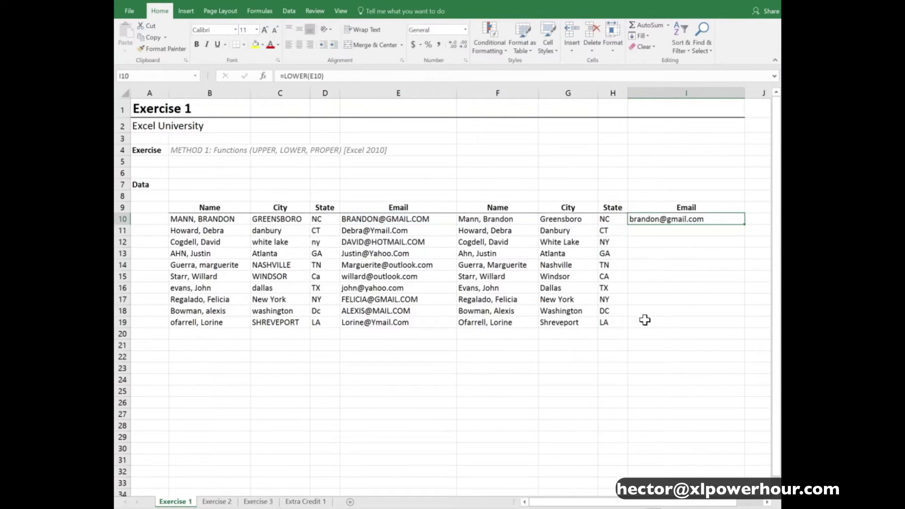
pyautogui.moveTo(745, 227); pyautogui.dragTo(747, 329)
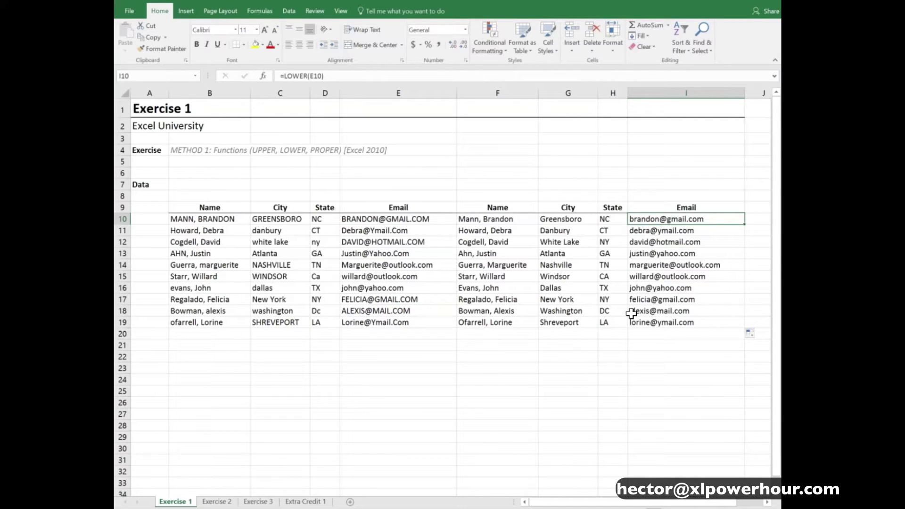
# Select the completed cleaned table from F10 across to column I to review it
pyautogui.press('Left')
pyautogui.press('Left')
pyautogui.press('Left')
pyautogui.hotkey('shift', 'Right')
pyautogui.hotkey('shift', 'Right')
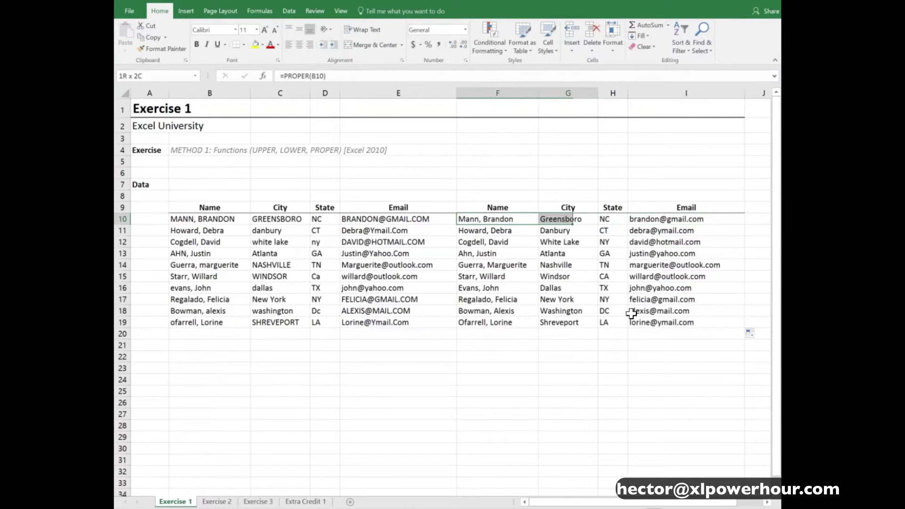
pyautogui.hotkey('shift', 'Down')
pyautogui.hotkey('shift', 'Right')
pyautogui.hotkey('shift', 'Down')
pyautogui.hotkey('shift', 'Down')
pyautogui.hotkey('shift', 'Down')
pyautogui.hotkey('shift', 'Down')
pyautogui.hotkey('shift', 'Down')
pyautogui.hotkey('shift', 'Down')
pyautogui.hotkey('shift', 'Down')
pyautogui.hotkey('shift', 'Down')
pyautogui.hotkey('shift', 'Down')
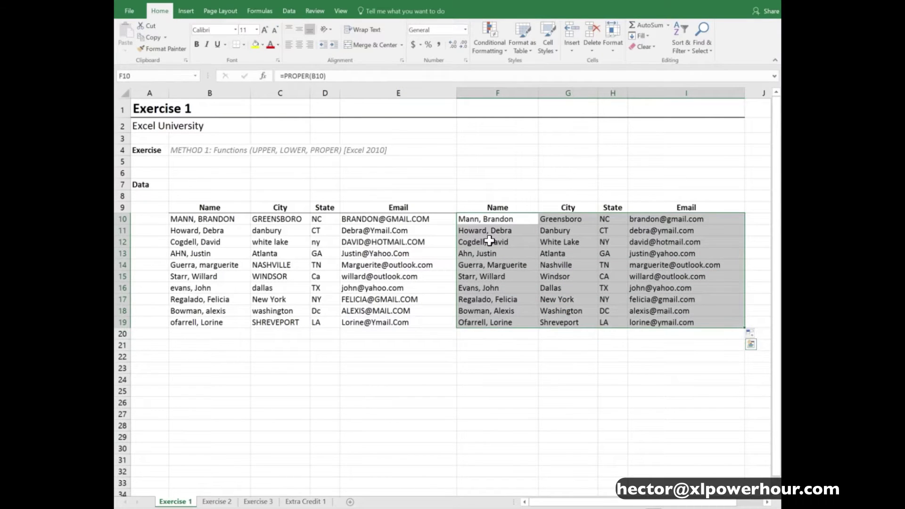
pyautogui.click(477, 220)
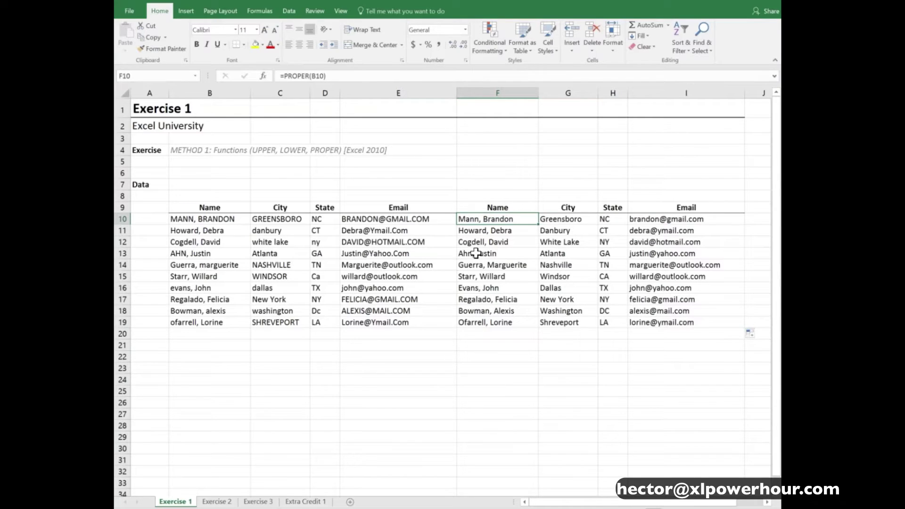
# Switch to the Exercise 2 sheet and narrow column A
pyautogui.hotkey('ctrl', 'pagedown')
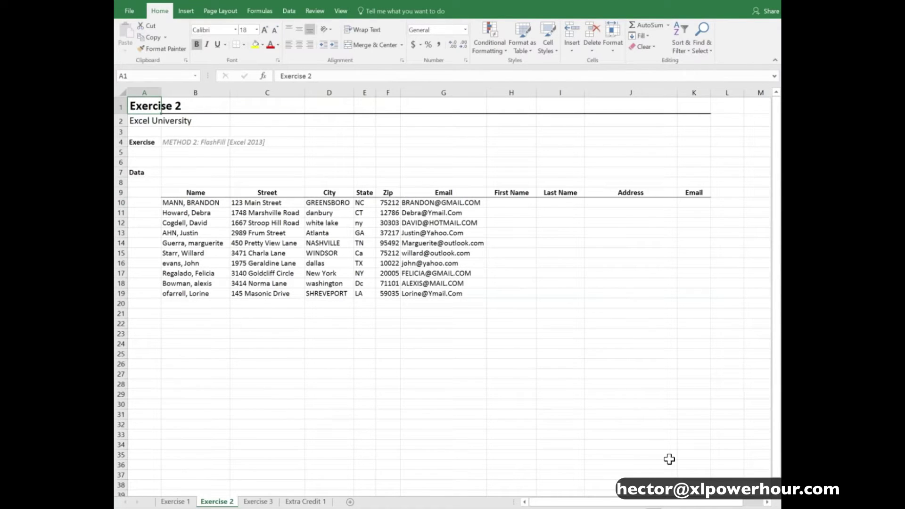
pyautogui.scroll(2, 597, 410)
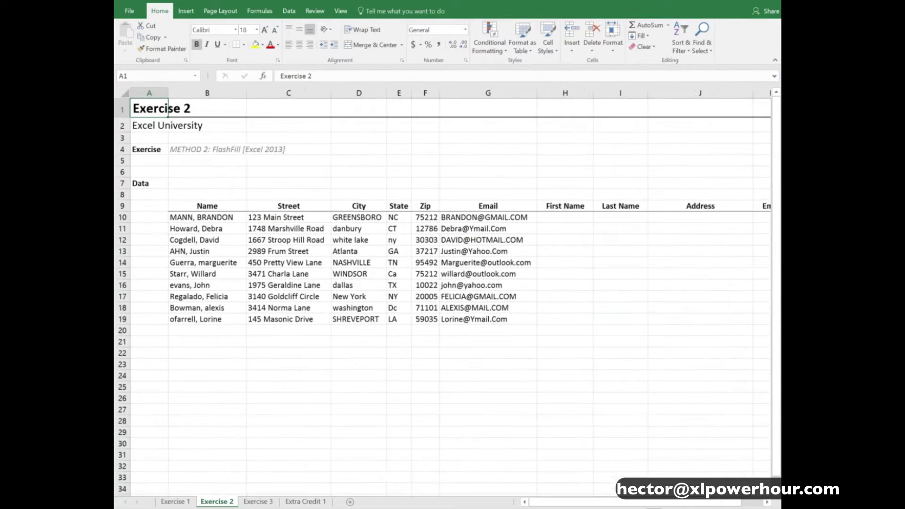
pyautogui.moveTo(171, 93); pyautogui.dragTo(150, 93)
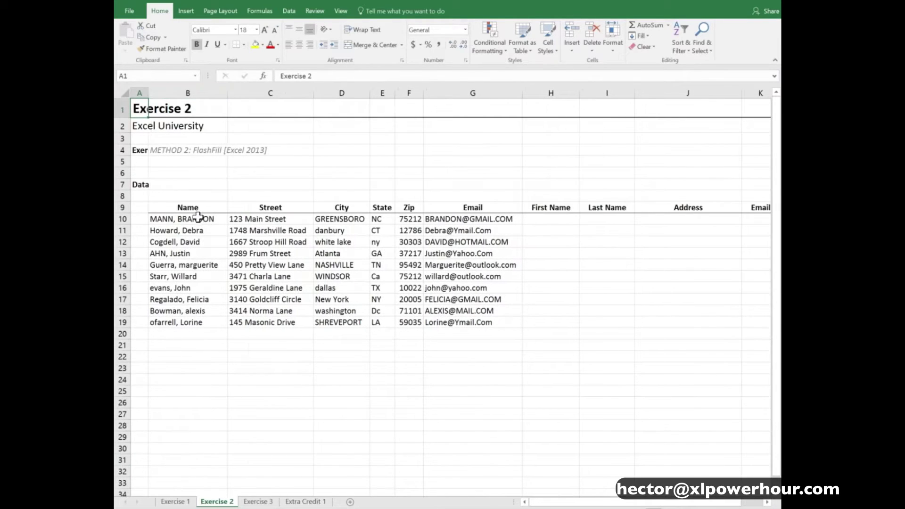
# Select the Exercise 2 data, the names in B10:B19, and the empty First and Last Name cells
pyautogui.moveTo(207, 219); pyautogui.dragTo(471, 323)
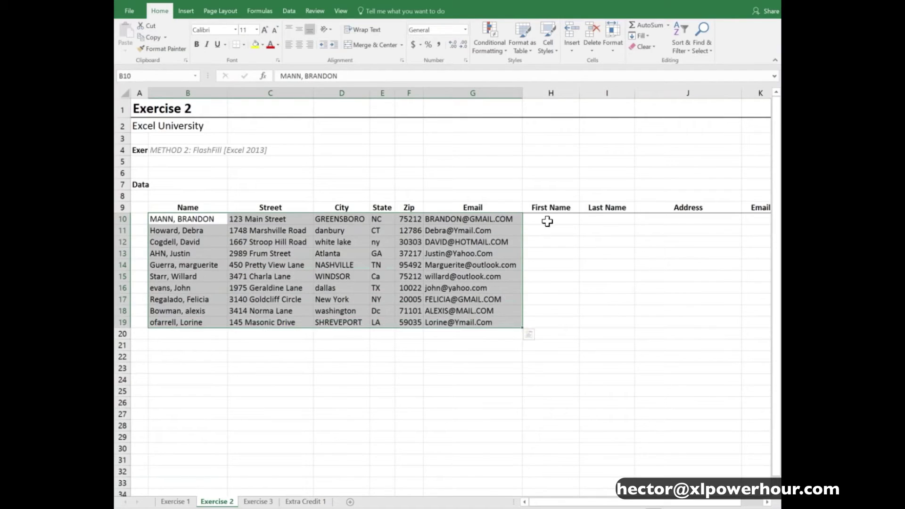
pyautogui.click(545, 220)
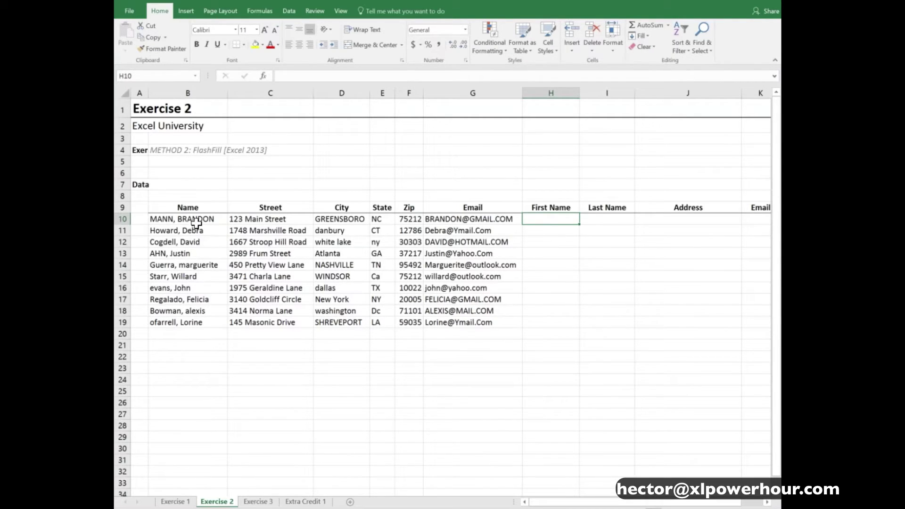
pyautogui.moveTo(191, 220); pyautogui.dragTo(189, 320)
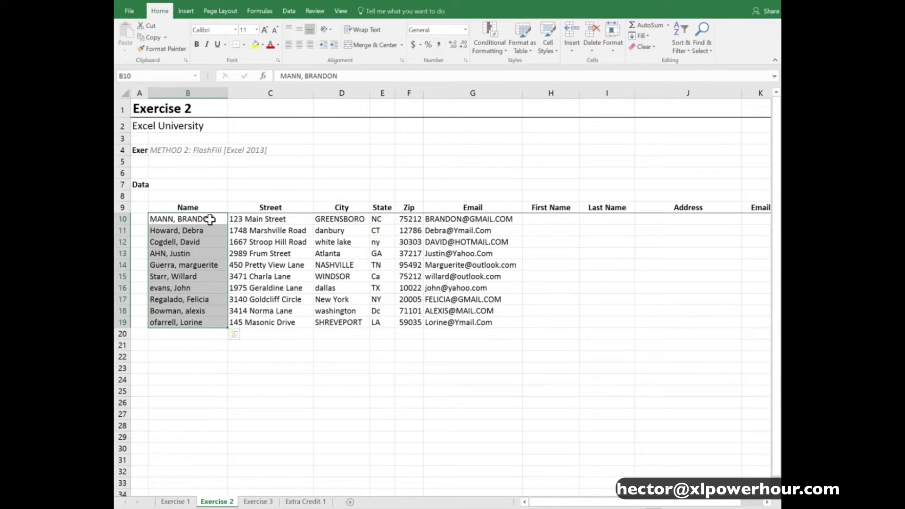
pyautogui.moveTo(208, 218); pyautogui.dragTo(209, 321)
pyautogui.moveTo(550, 219); pyautogui.dragTo(589, 323)
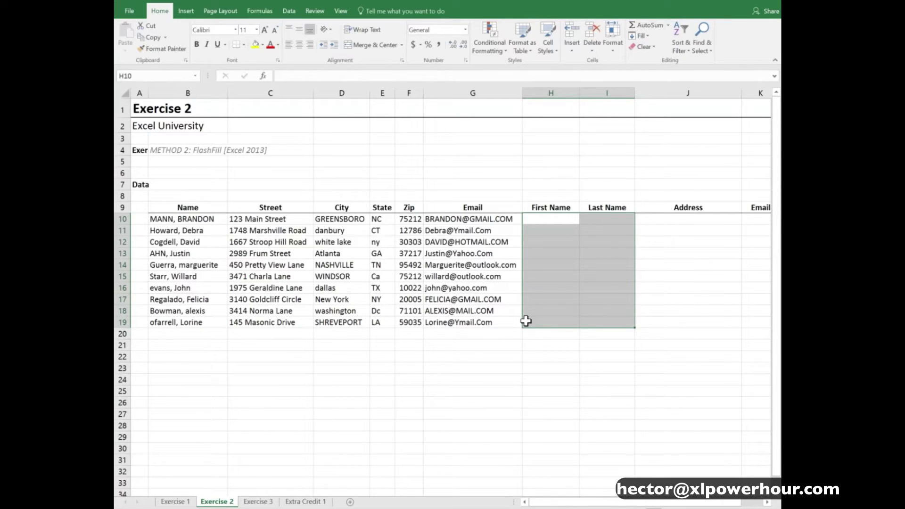
# Type the first person's first name in H10 as an example and Flash Fill the rest of column H
pyautogui.click(187, 501)
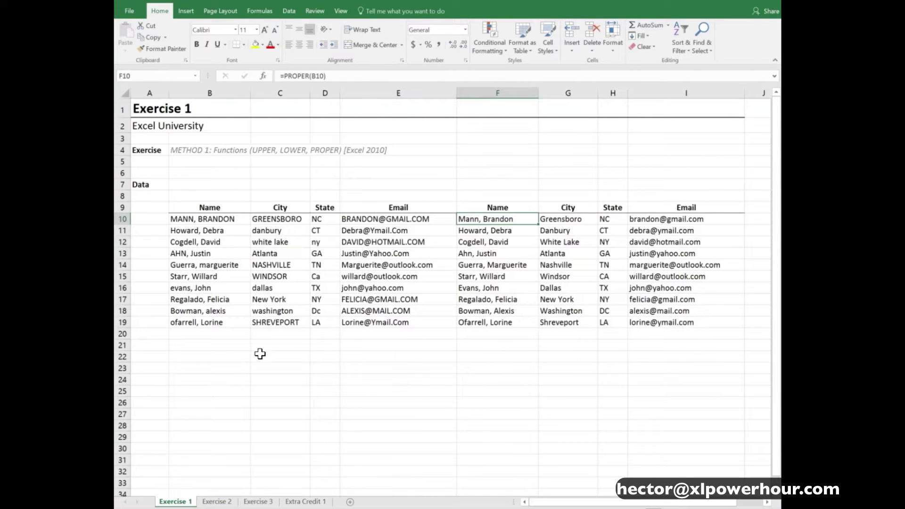
pyautogui.click(217, 501)
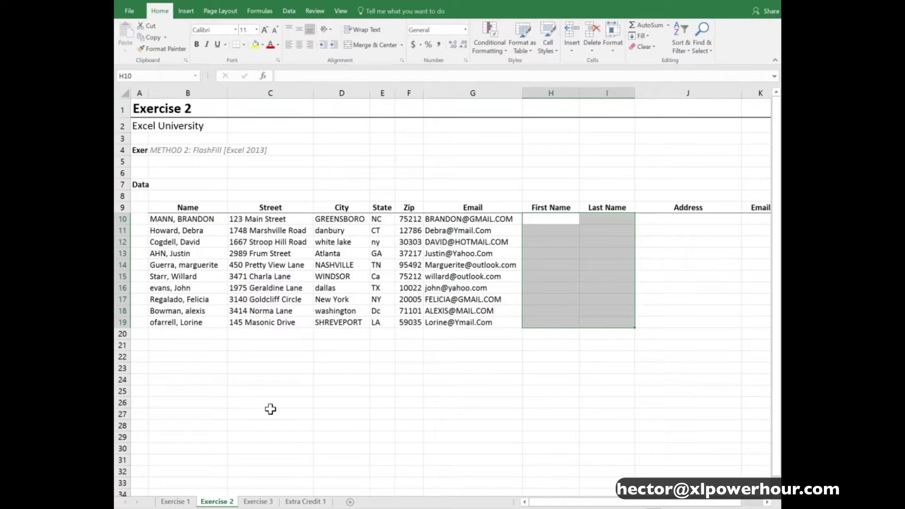
pyautogui.click(554, 219)
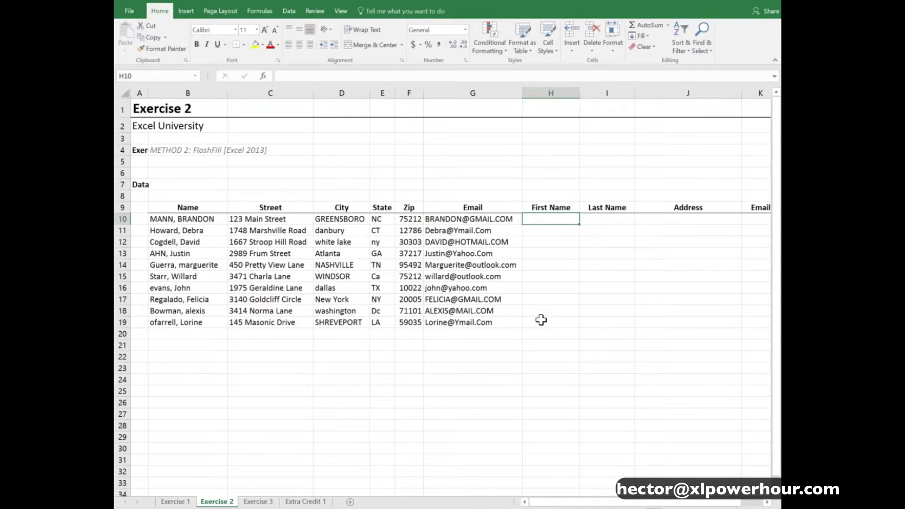
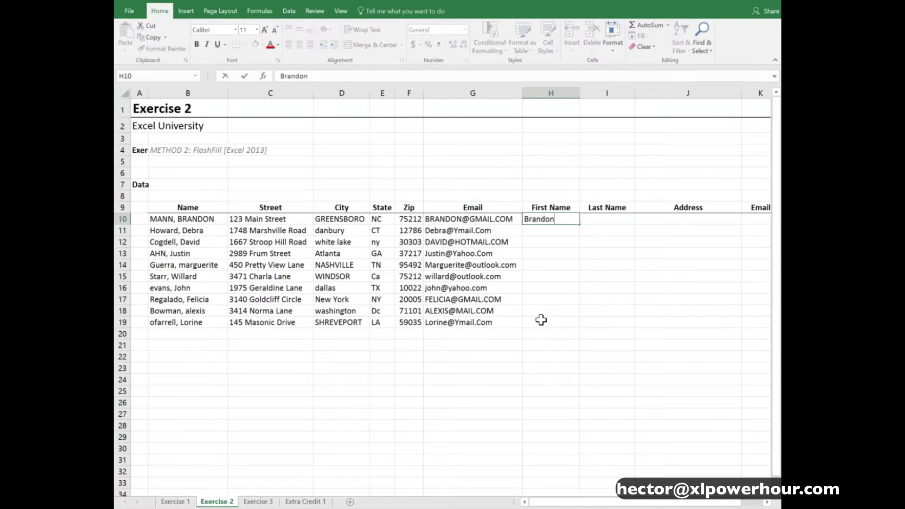
pyautogui.press('Return')
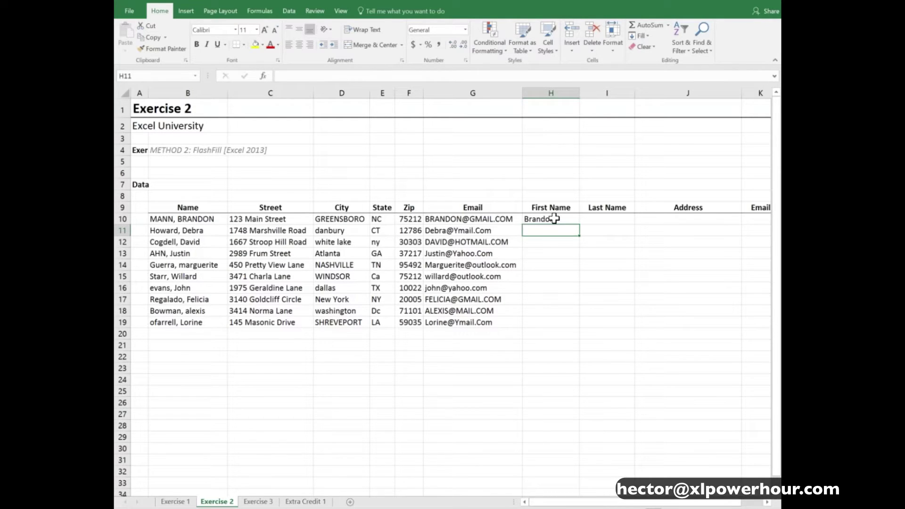
pyautogui.click(291, 11)
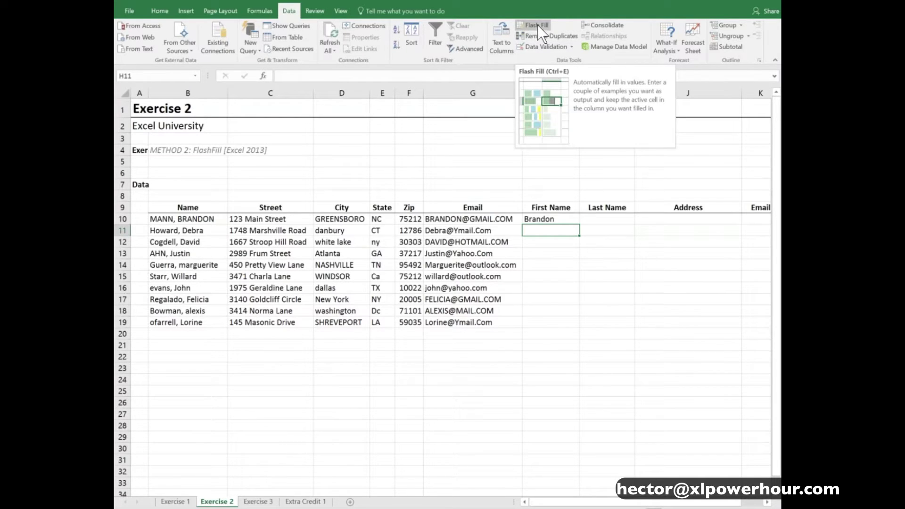
pyautogui.click(538, 24)
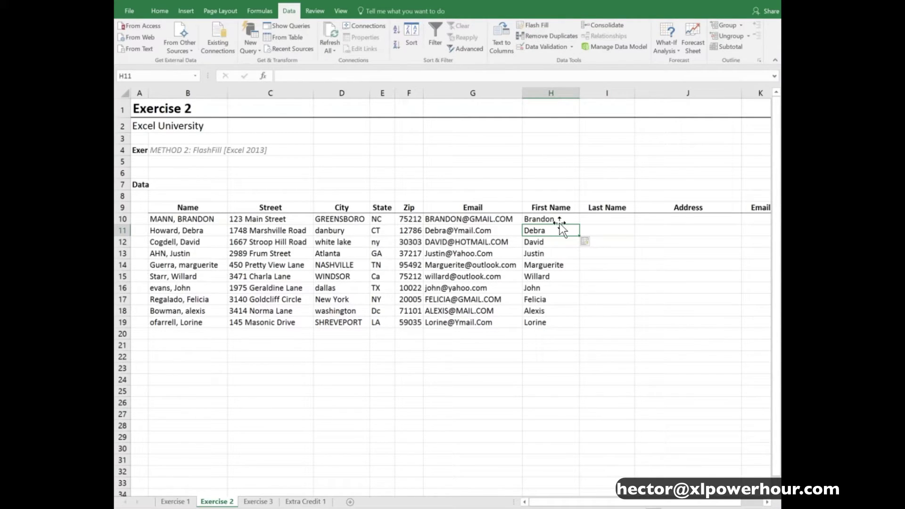
pyautogui.press('Up')
pyautogui.press('Right')
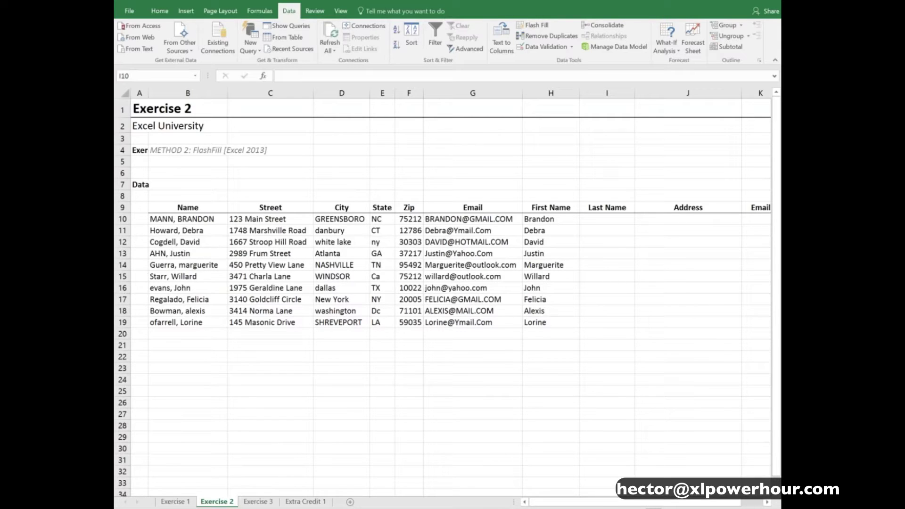
# Type the first person's surname in I10 as an example and Flash Fill column I through I19
pyautogui.click(607, 219)
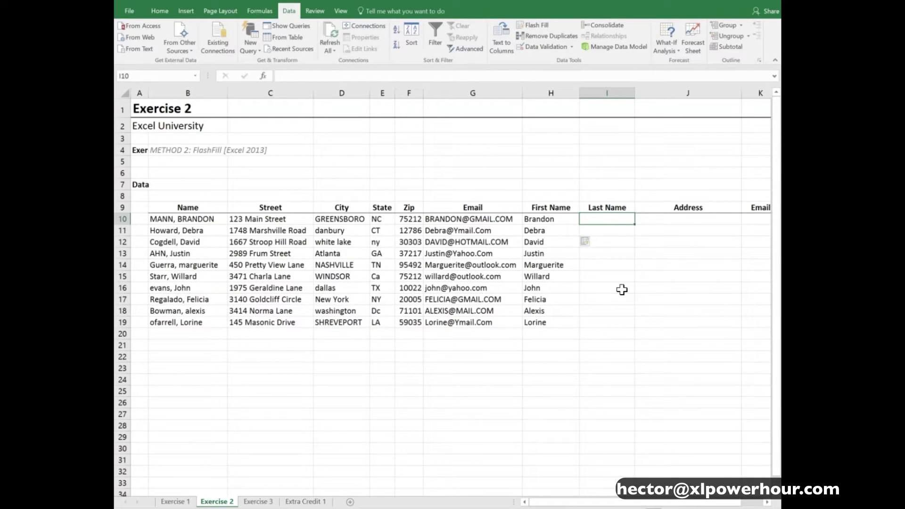
pyautogui.press('Return')
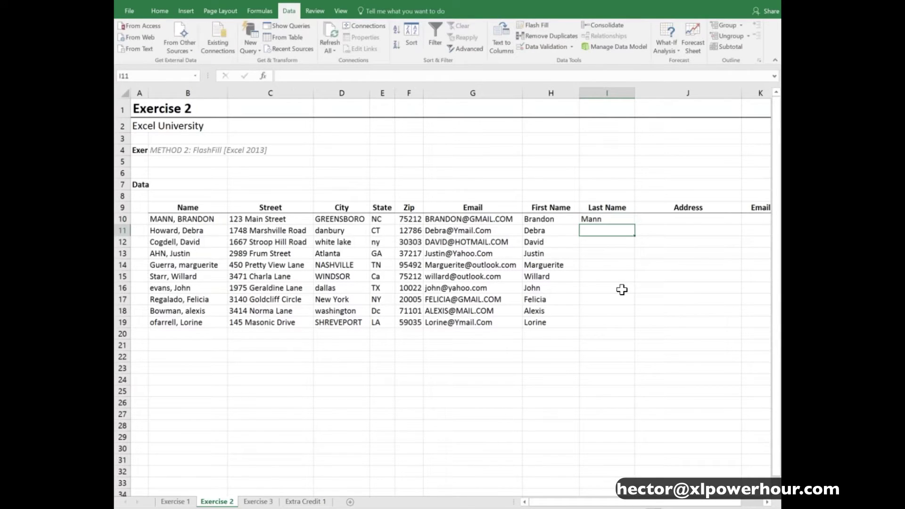
pyautogui.click(536, 26)
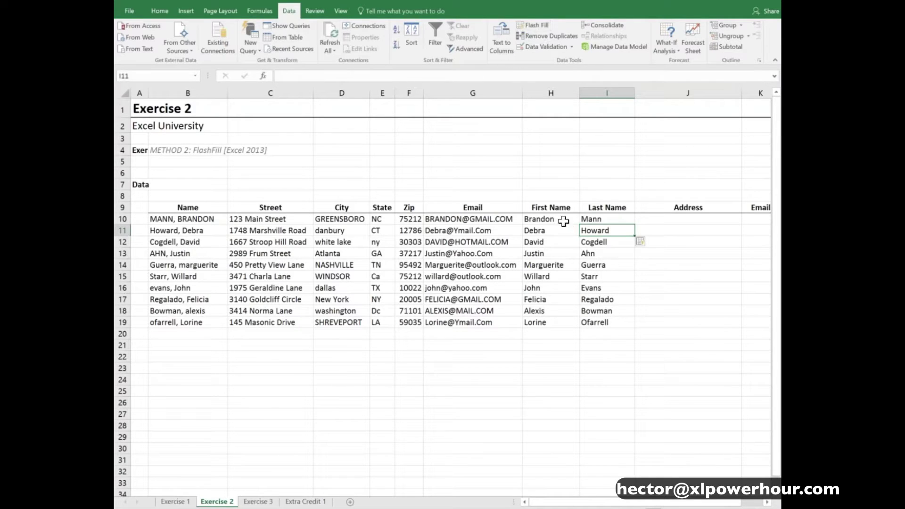
pyautogui.moveTo(561, 220); pyautogui.dragTo(595, 272)
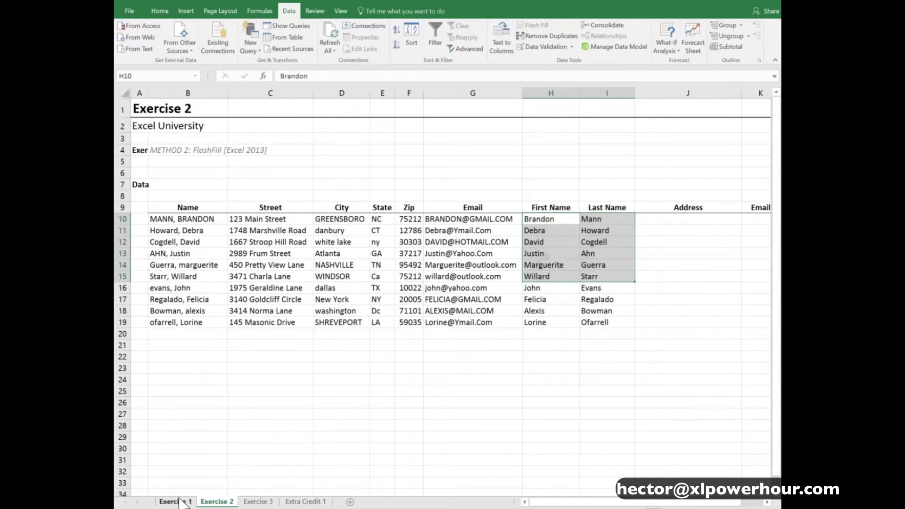
pyautogui.click(182, 502)
pyautogui.moveTo(518, 218); pyautogui.dragTo(500, 219)
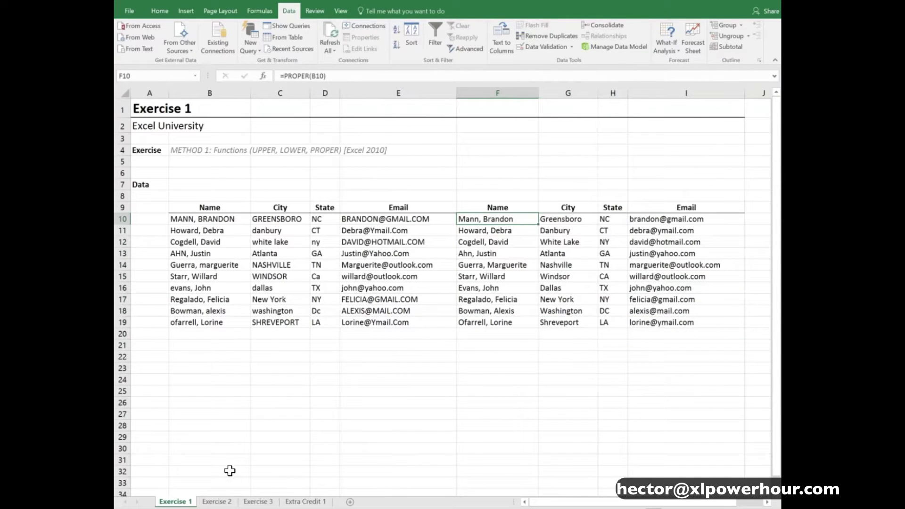
pyautogui.click(223, 502)
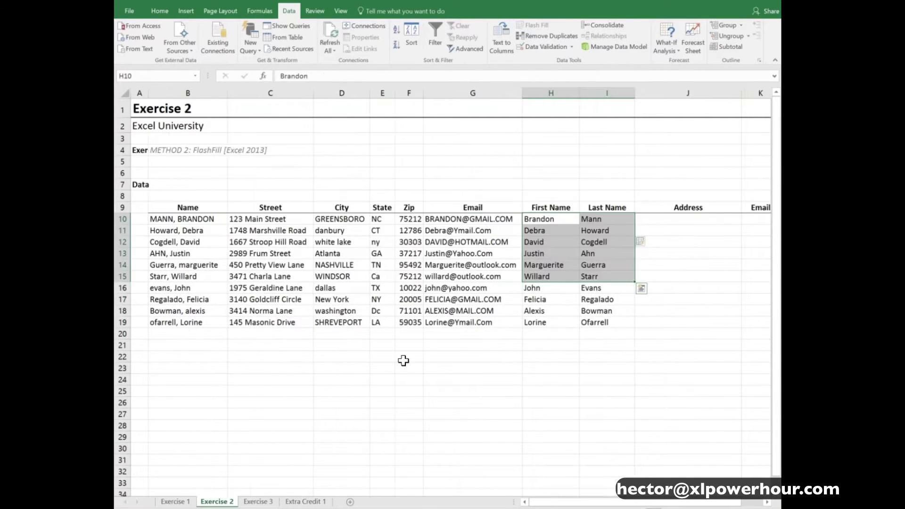
pyautogui.click(549, 221)
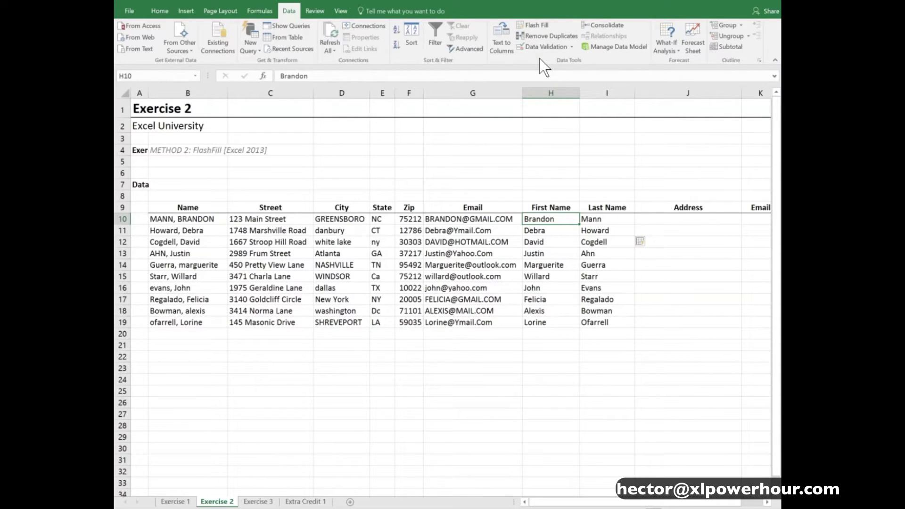
pyautogui.click(178, 503)
pyautogui.moveTo(519, 218); pyautogui.dragTo(660, 323)
pyautogui.moveTo(221, 219); pyautogui.dragTo(397, 346)
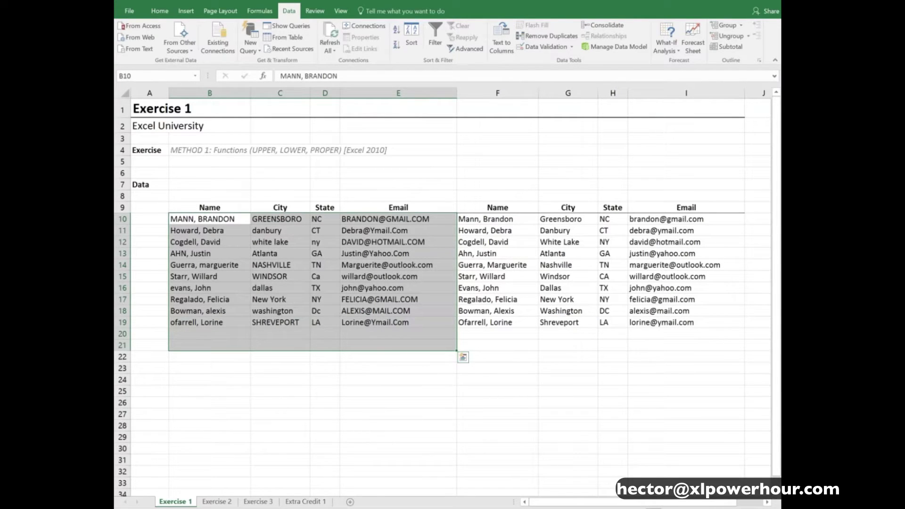
pyautogui.click(217, 501)
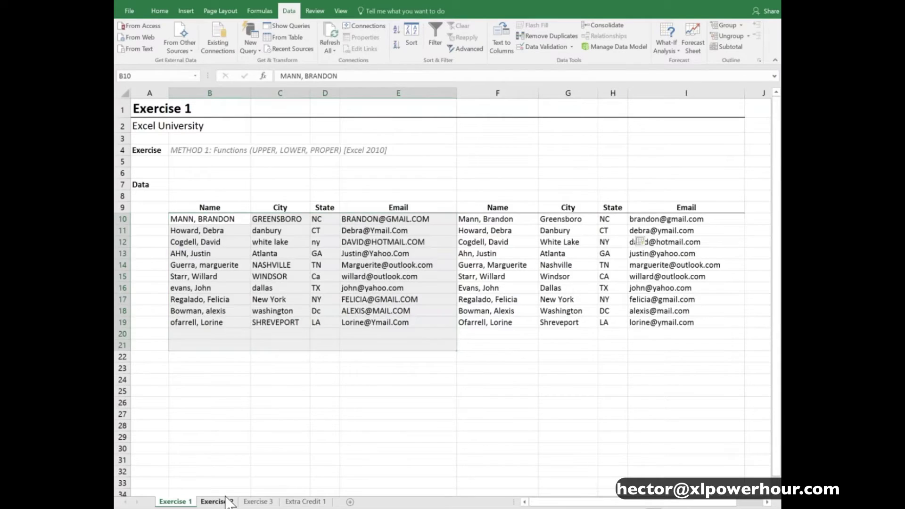
pyautogui.click(664, 220)
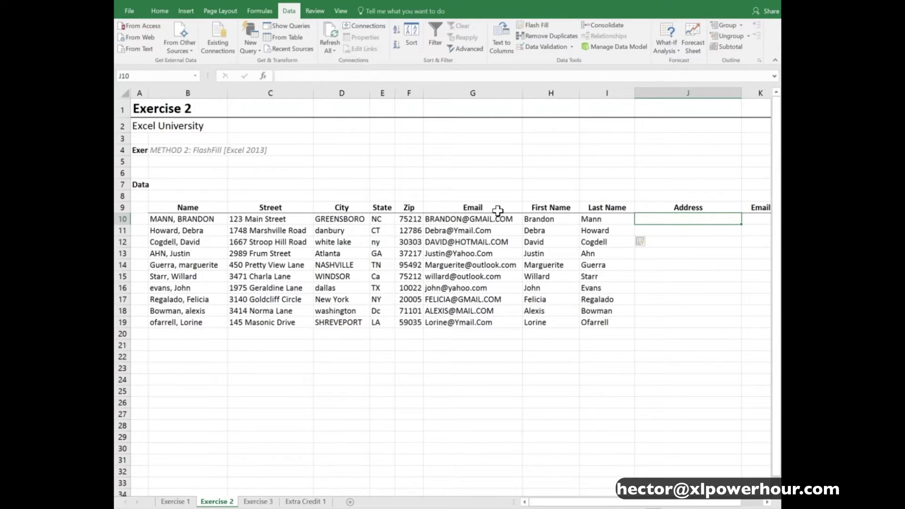
# Type the first combined street, city, state and zip address in J10, then Flash Fill J11:J19
pyautogui.write('123 M')
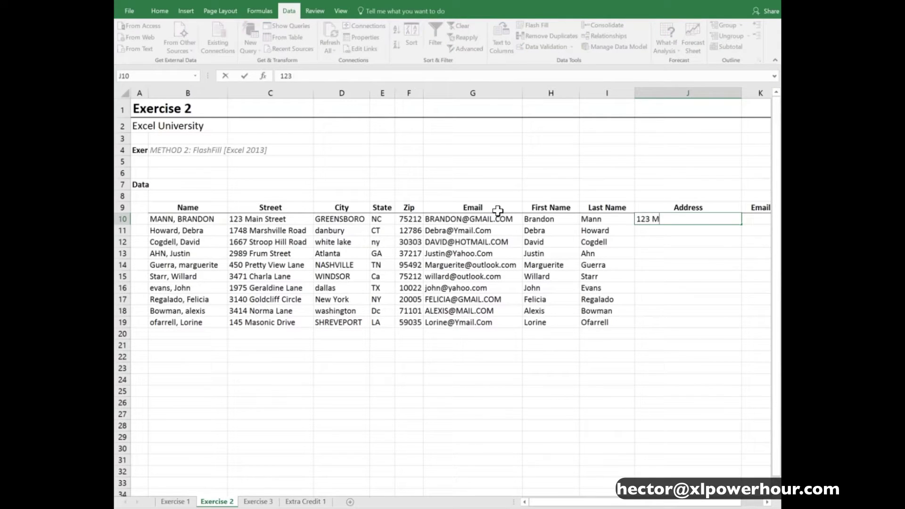
pyautogui.write('ain Street, Green')
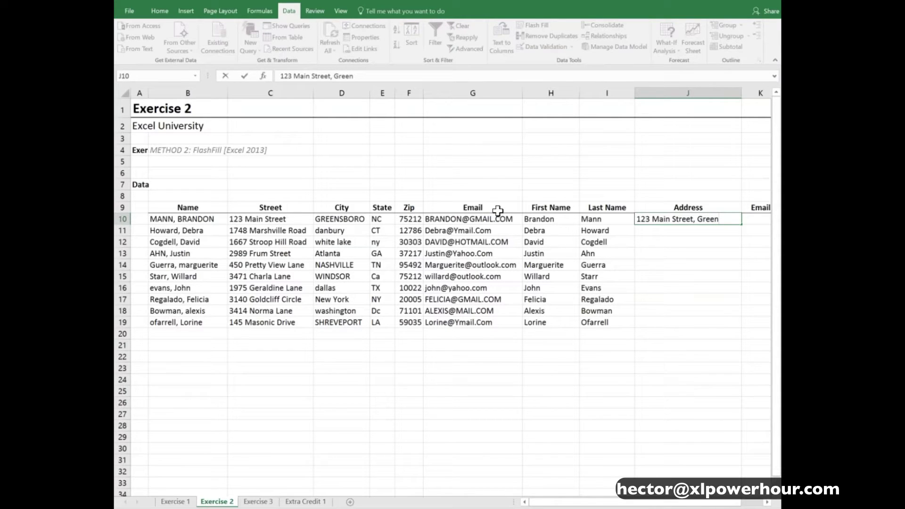
pyautogui.write('sboro, NC 75212')
pyautogui.press('Return')
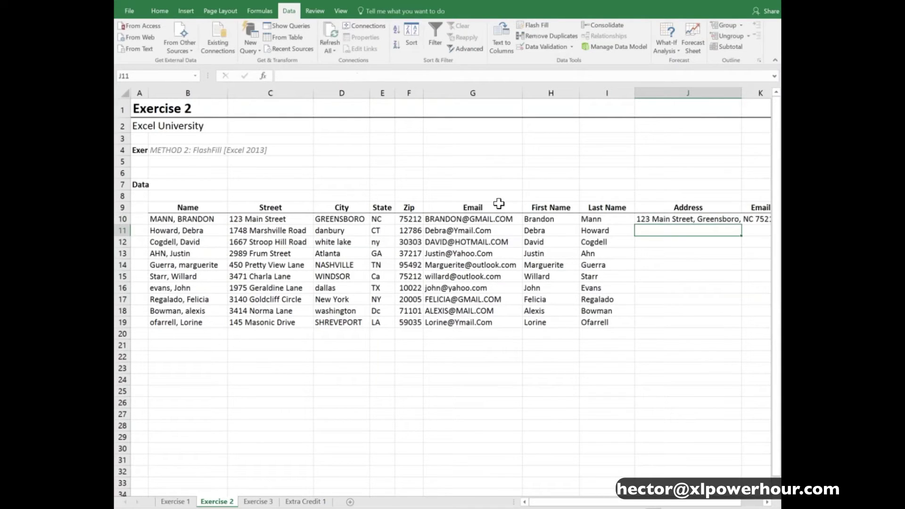
pyautogui.moveTo(228, 94); pyautogui.dragTo(203, 93)
pyautogui.click(686, 218)
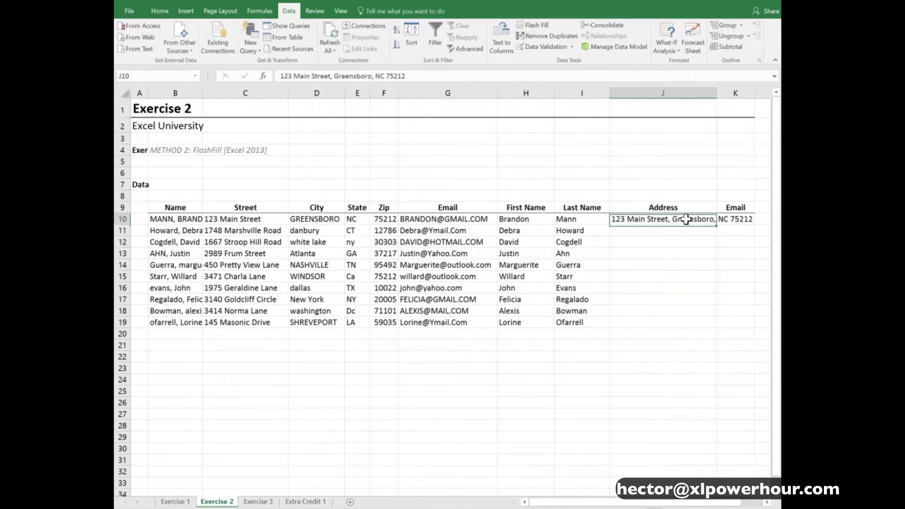
pyautogui.click(679, 229)
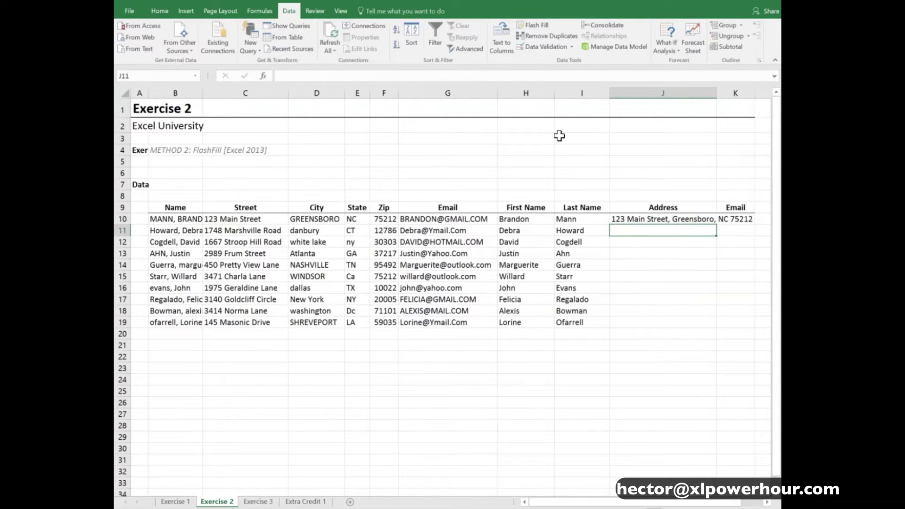
pyautogui.click(534, 25)
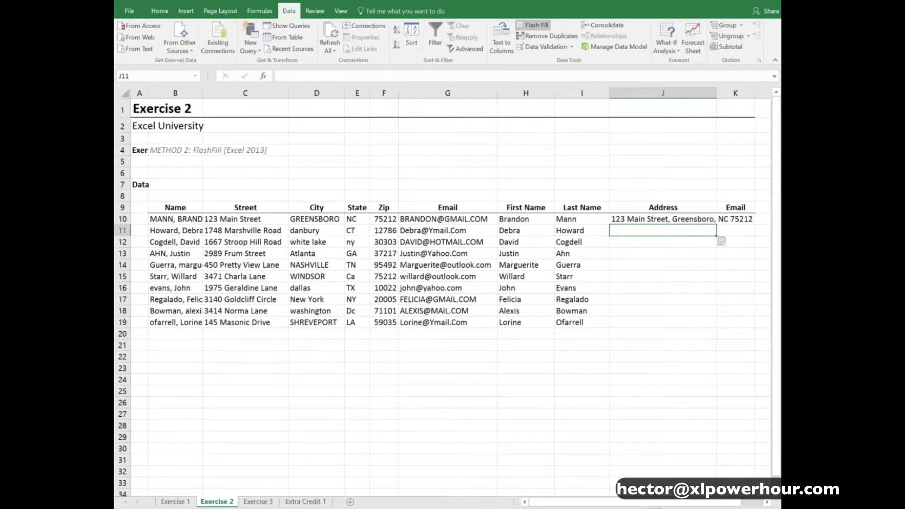
pyautogui.click(667, 414)
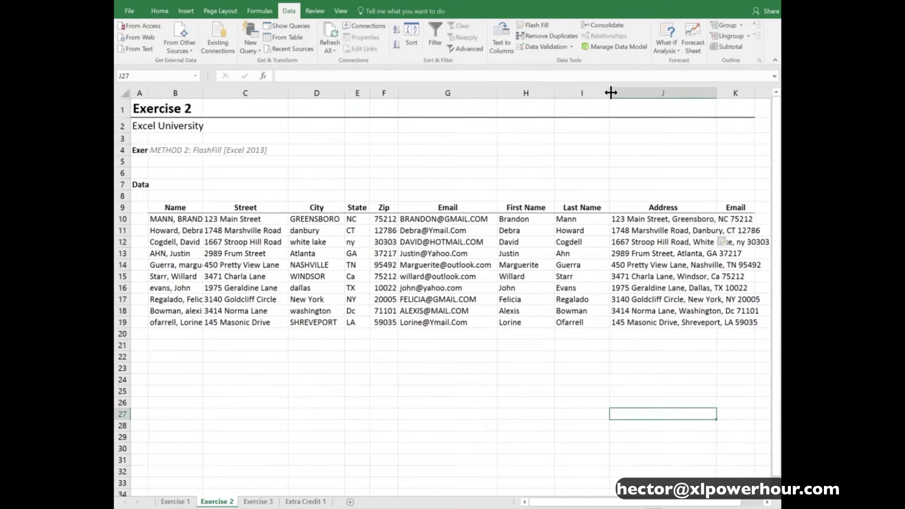
pyautogui.moveTo(609, 93); pyautogui.dragTo(602, 93)
pyautogui.click(728, 219)
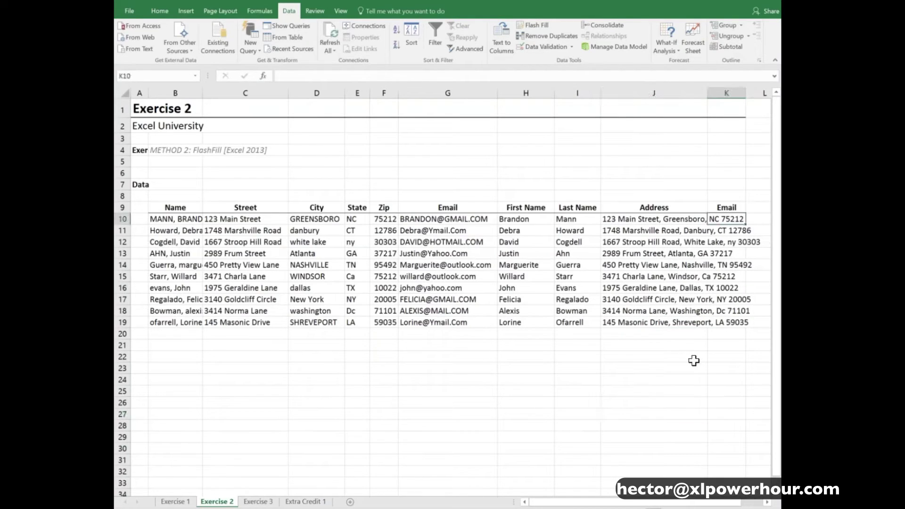
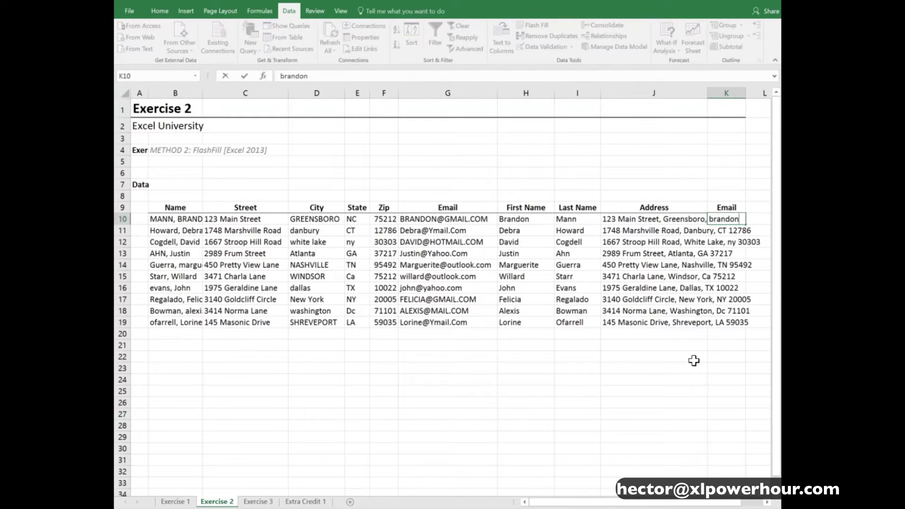
pyautogui.press('Return')
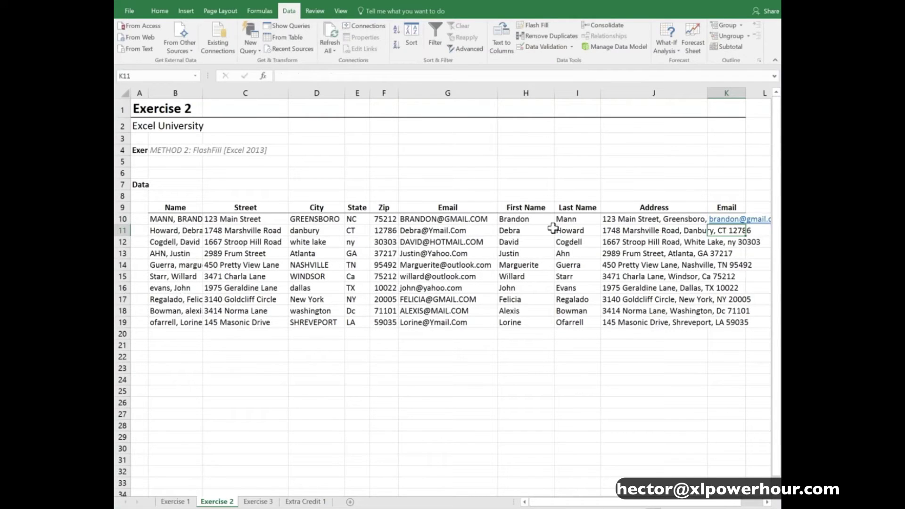
pyautogui.click(532, 27)
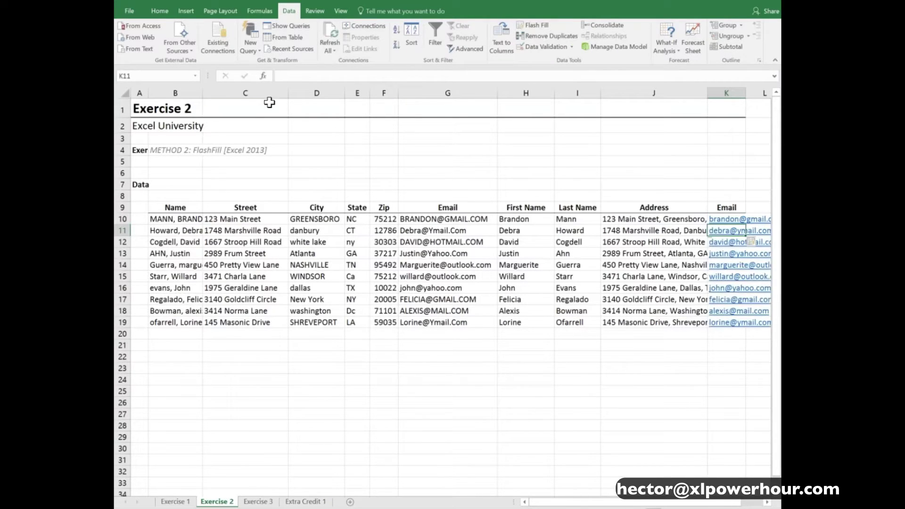
# Narrow the Street and City columns and check the full address in J11
pyautogui.moveTo(288, 93)
pyautogui.mouseDown()
pyautogui.moveTo(257, 93)
pyautogui.moveTo(297, 92)
pyautogui.mouseUp()
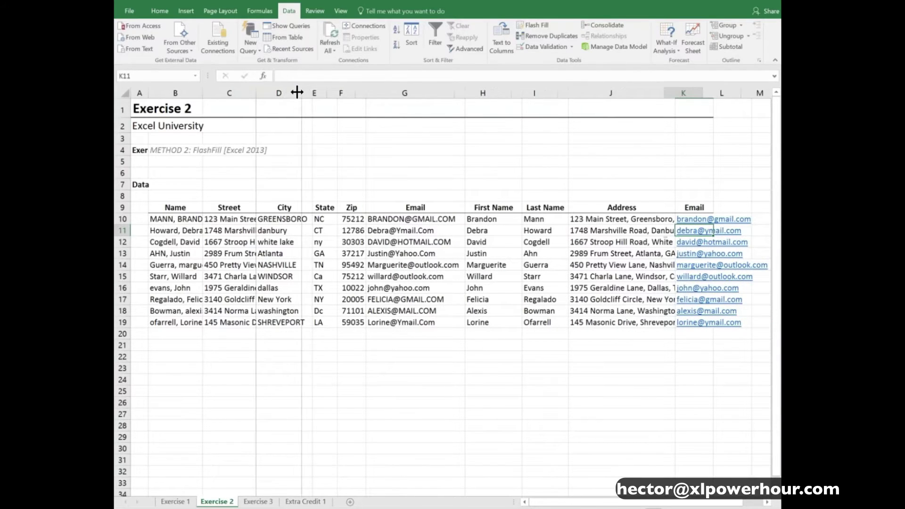
pyautogui.click(628, 277)
pyautogui.click(621, 231)
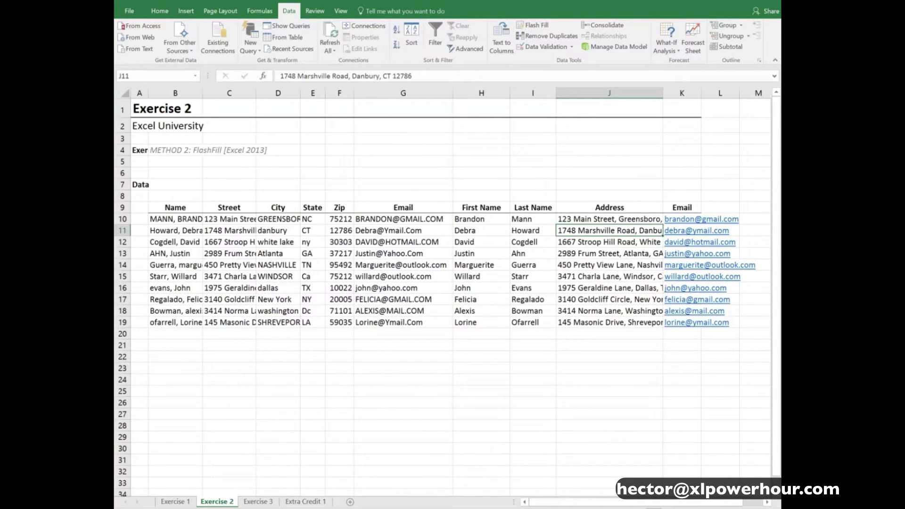
pyautogui.moveTo(469, 219); pyautogui.dragTo(682, 242)
pyautogui.press('Delete')
pyautogui.press('Left')
pyautogui.press('Right')
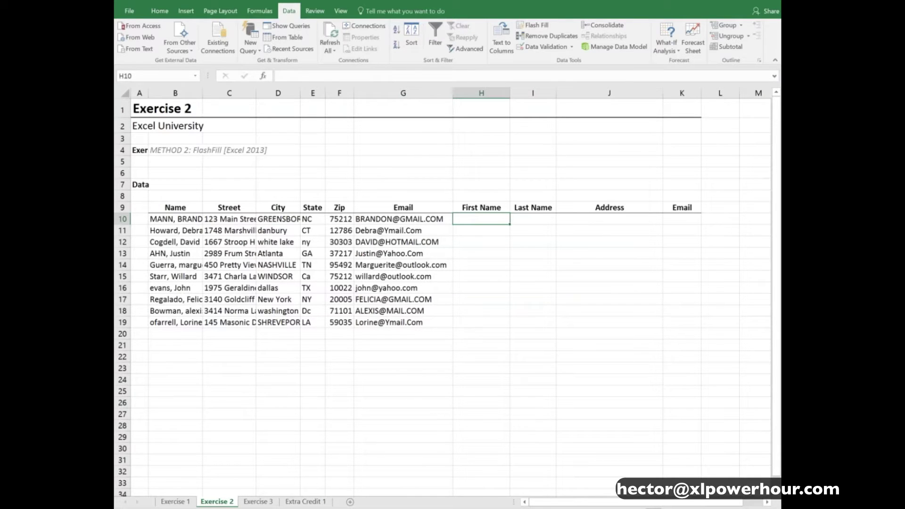
pyautogui.press('Return')
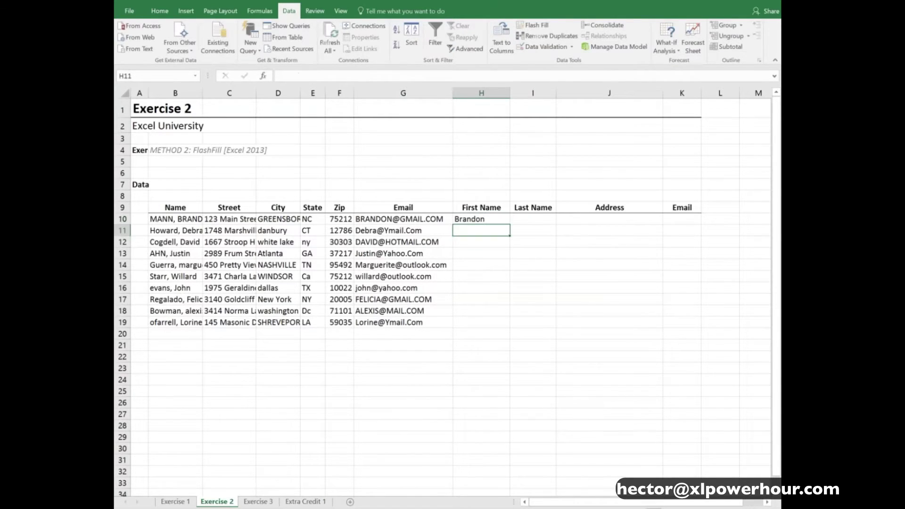
pyautogui.click(544, 23)
pyautogui.press('Right')
pyautogui.press('Up')
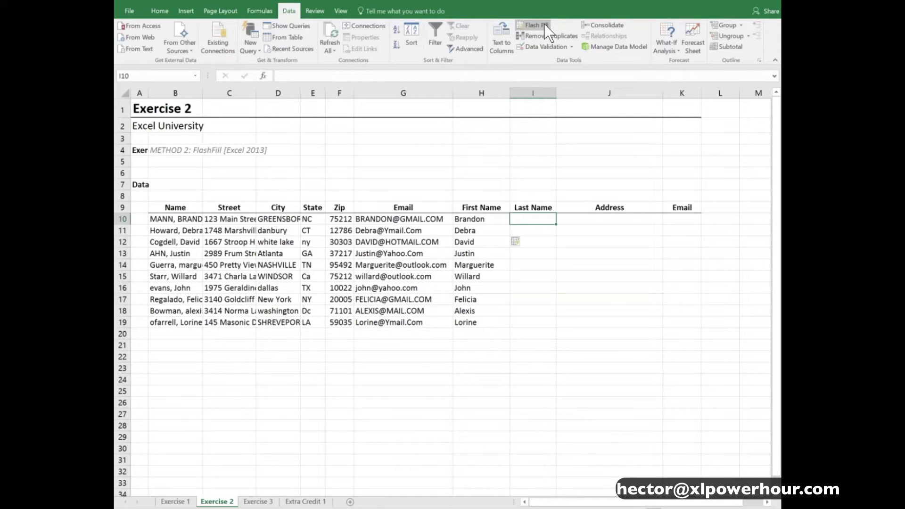
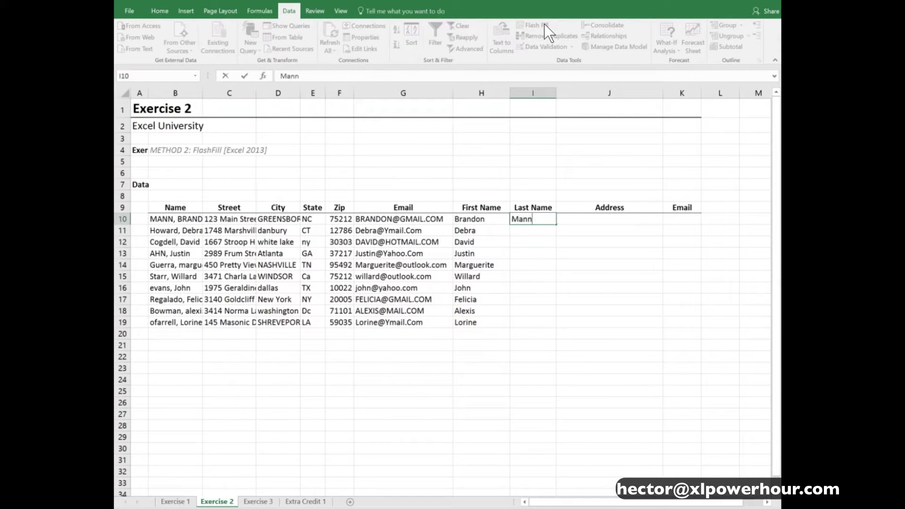
pyautogui.press('Return')
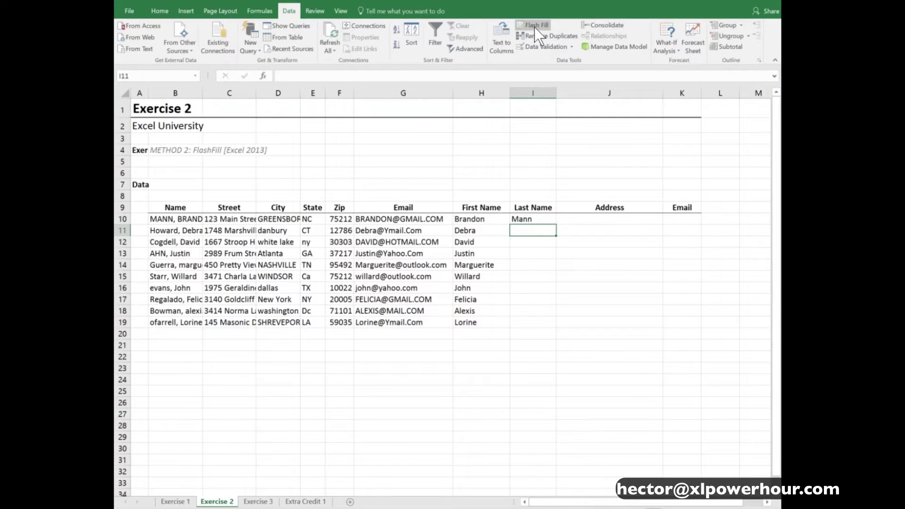
pyautogui.click(535, 25)
pyautogui.click(609, 218)
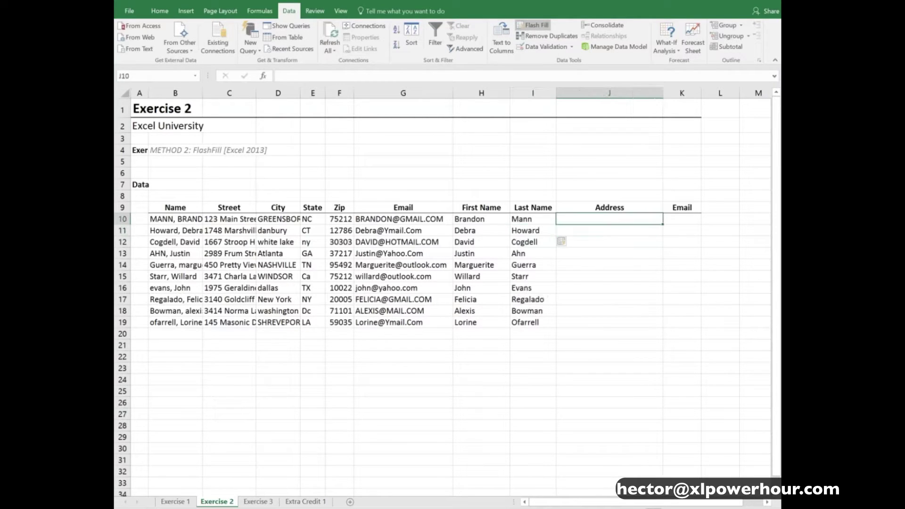
# Flash Fill J10:J19 from the example address '123 Main Street, Greensboro, NC 75212'
pyautogui.write('123 Main St')
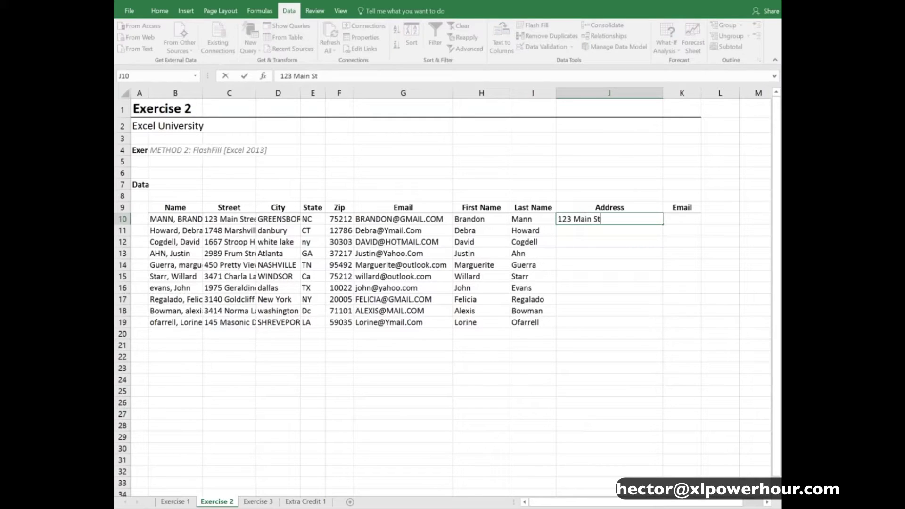
pyautogui.write('reet, Greensboro')
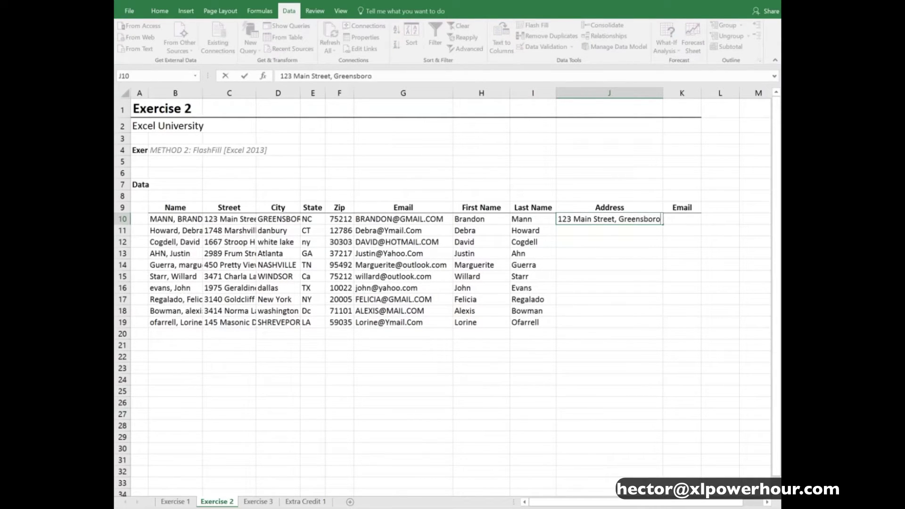
pyautogui.write(', NC 75212')
pyautogui.press('Return')
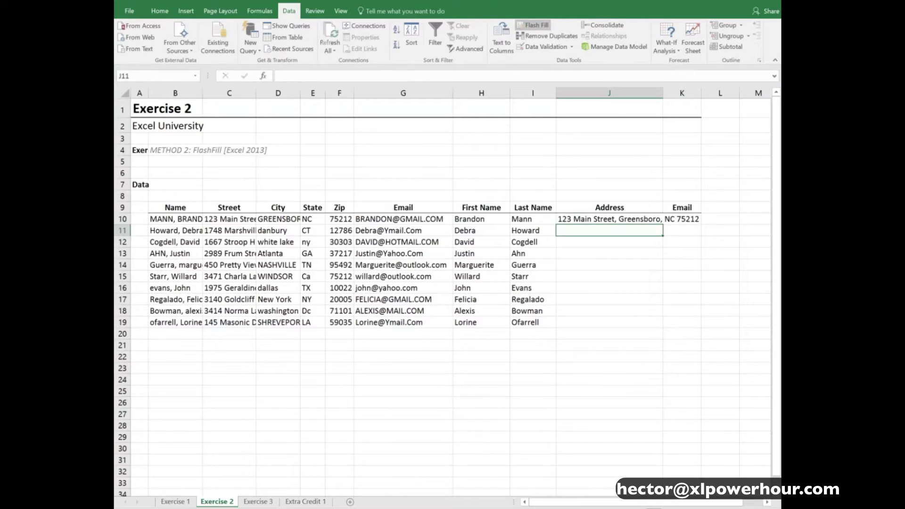
pyautogui.click(535, 27)
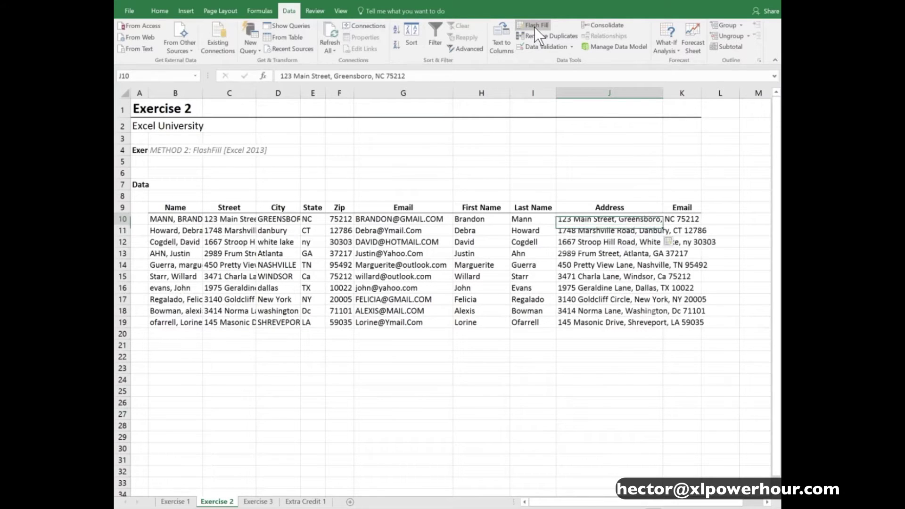
pyautogui.press('Right')
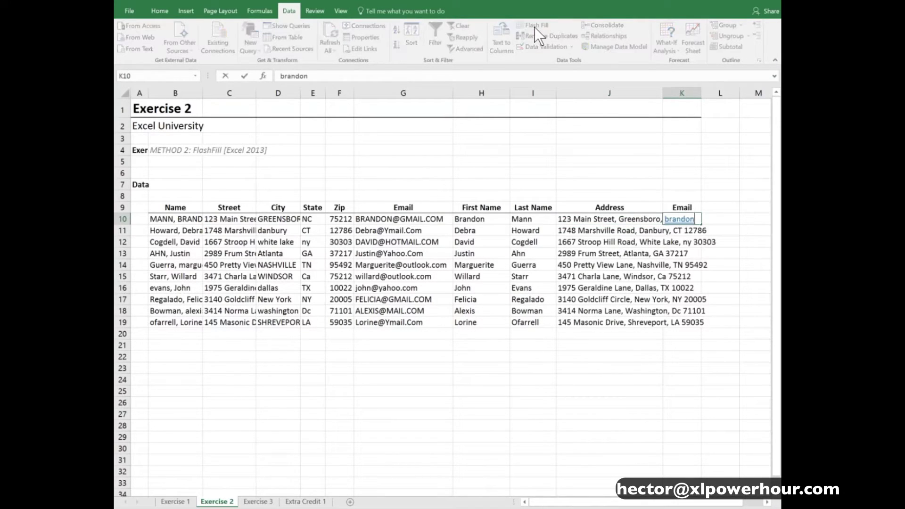
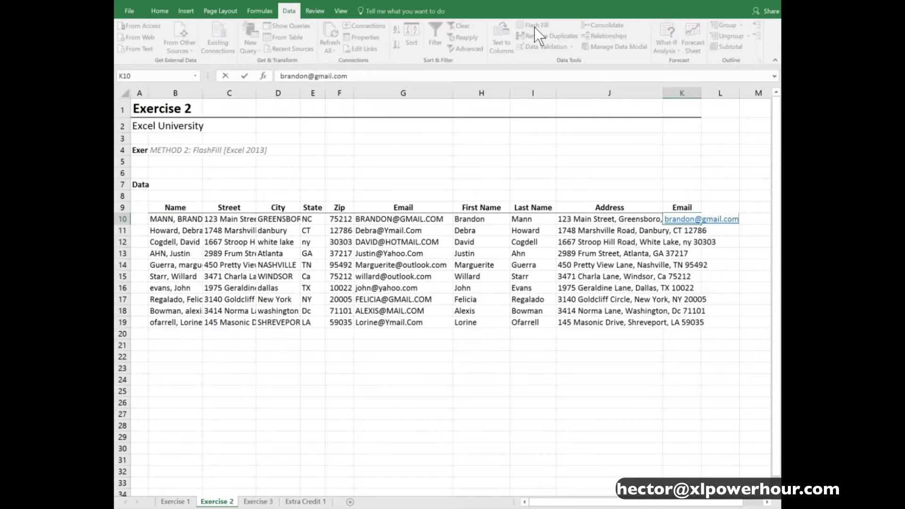
pyautogui.press('Return')
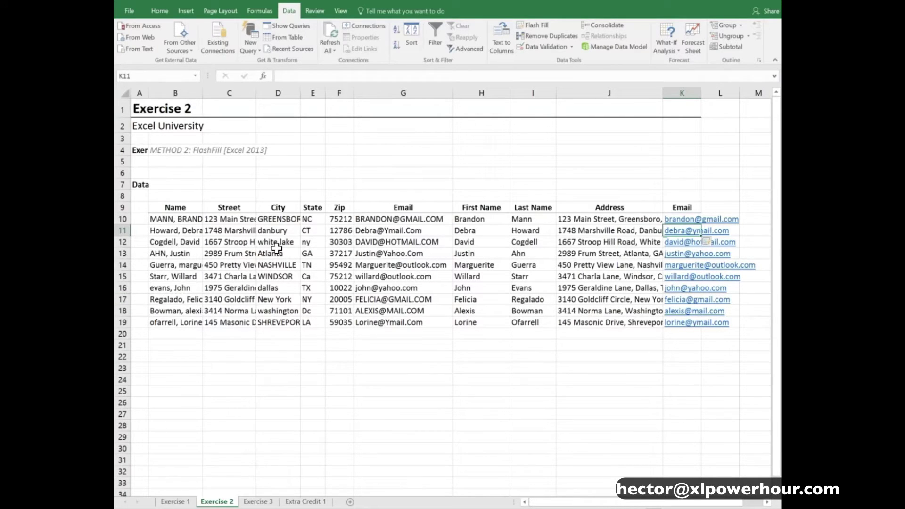
# Widen column B to show full names, then review names B10:B19 and addresses J10:J18
pyautogui.click(610, 221)
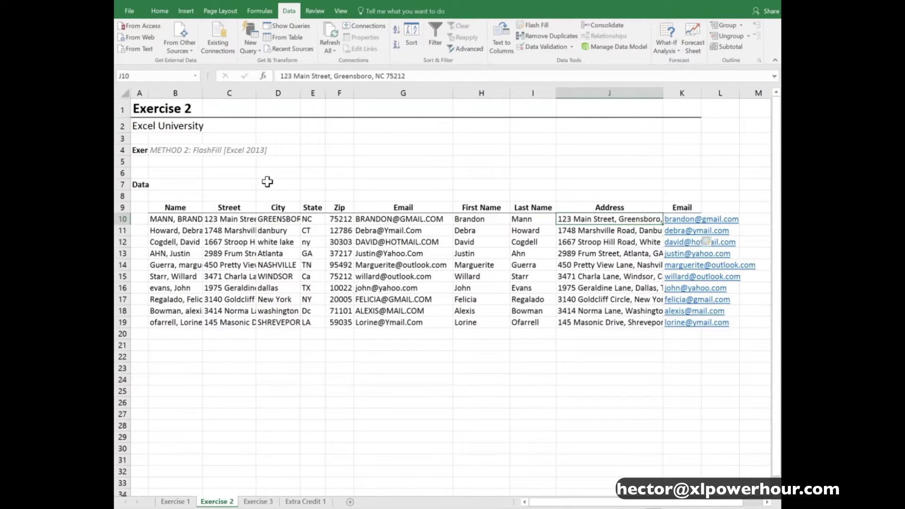
pyautogui.moveTo(203, 93); pyautogui.dragTo(226, 93)
pyautogui.moveTo(184, 219); pyautogui.dragTo(209, 319)
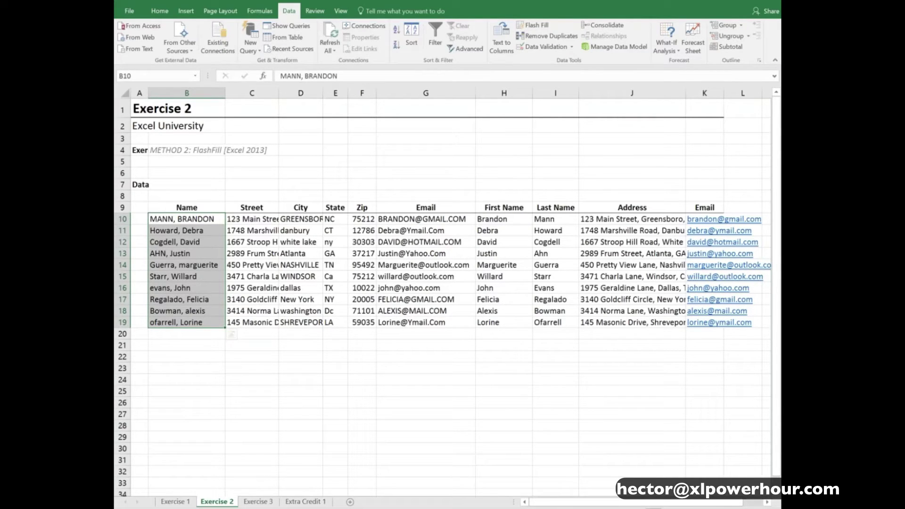
pyautogui.moveTo(610, 218); pyautogui.dragTo(617, 311)
pyautogui.click(613, 220)
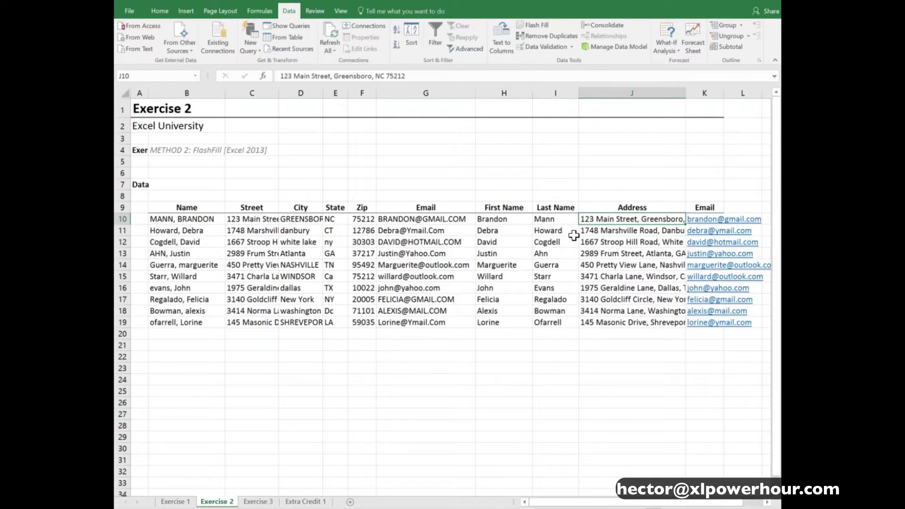
# Switch to the Exercise 3 sheet and select the Name header cell B9
pyautogui.hotkey('ctrl', 'pagedown')
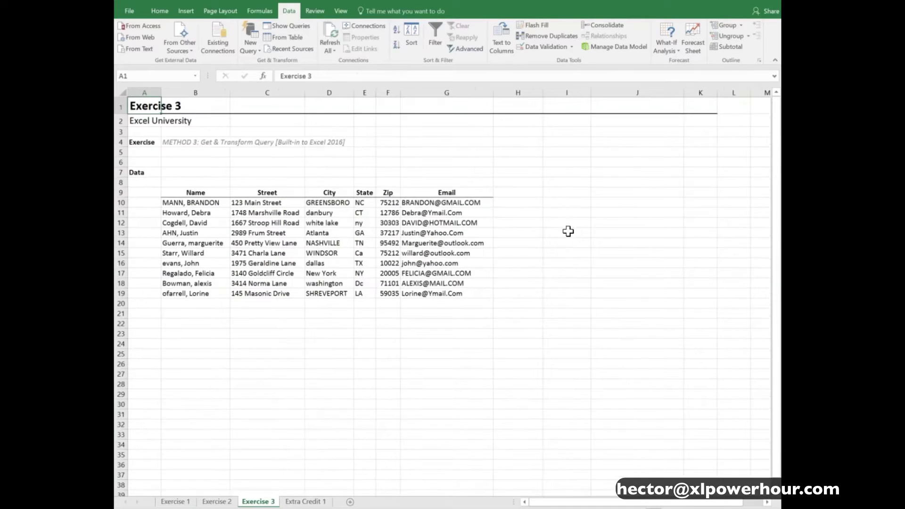
pyautogui.keyDown('ctrl'); pyautogui.scroll(2, 532, 291); pyautogui.keyUp('ctrl')
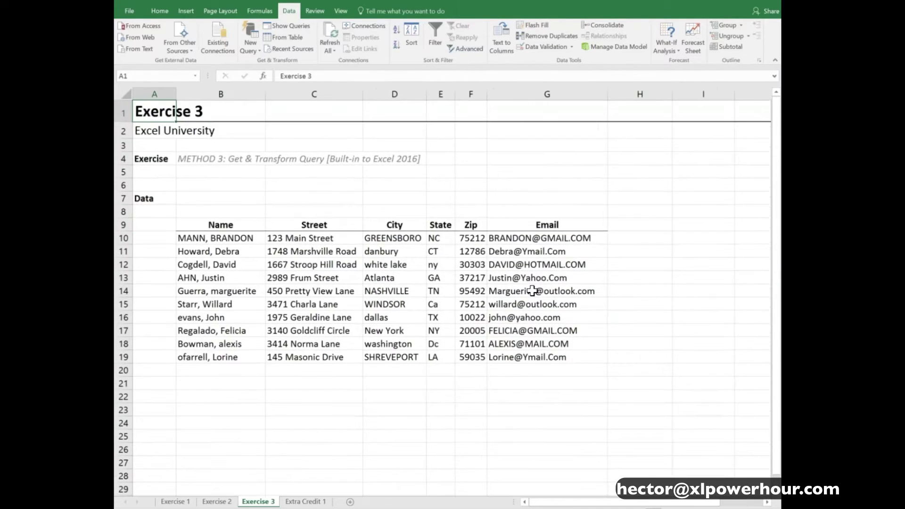
pyautogui.keyDown('ctrl'); pyautogui.scroll(1, 532, 291); pyautogui.keyUp('ctrl')
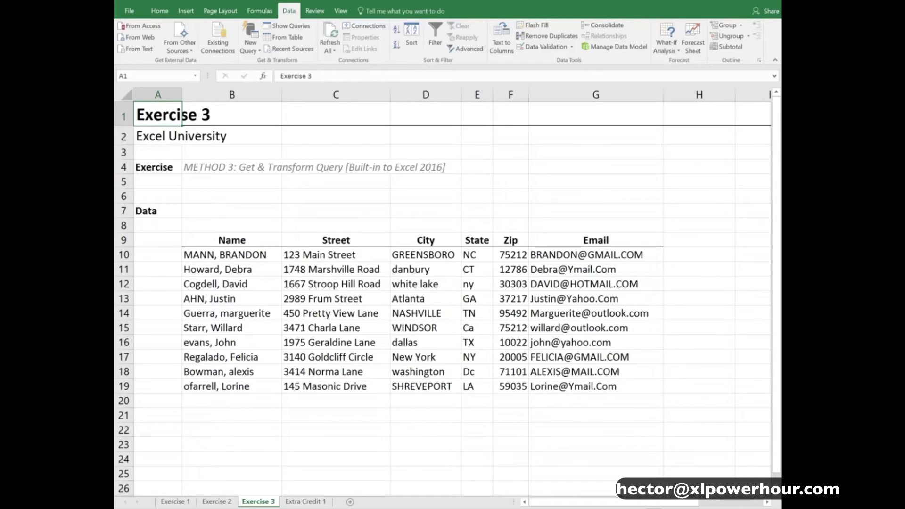
pyautogui.click(261, 235)
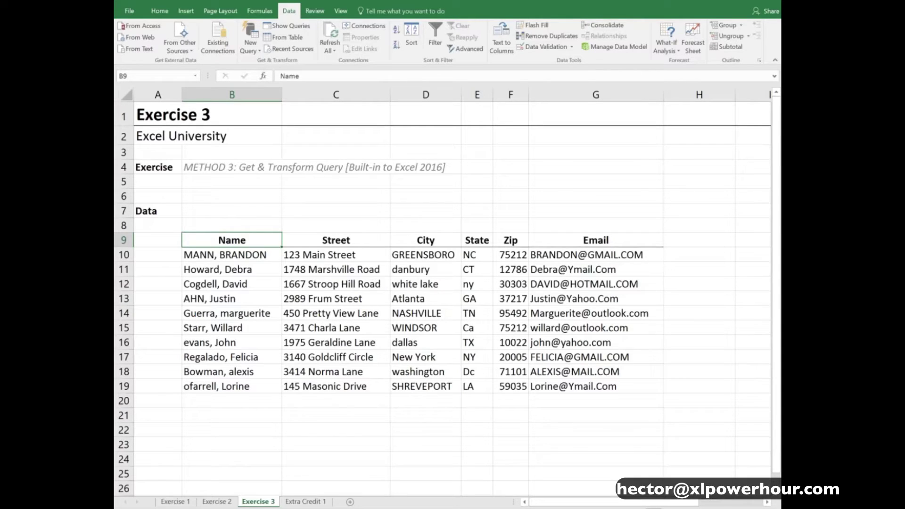
# Review the Extra Credit 1 account table B8:E13, then return to Exercise 3's street data
pyautogui.click(308, 502)
pyautogui.scroll(4, 374, 415)
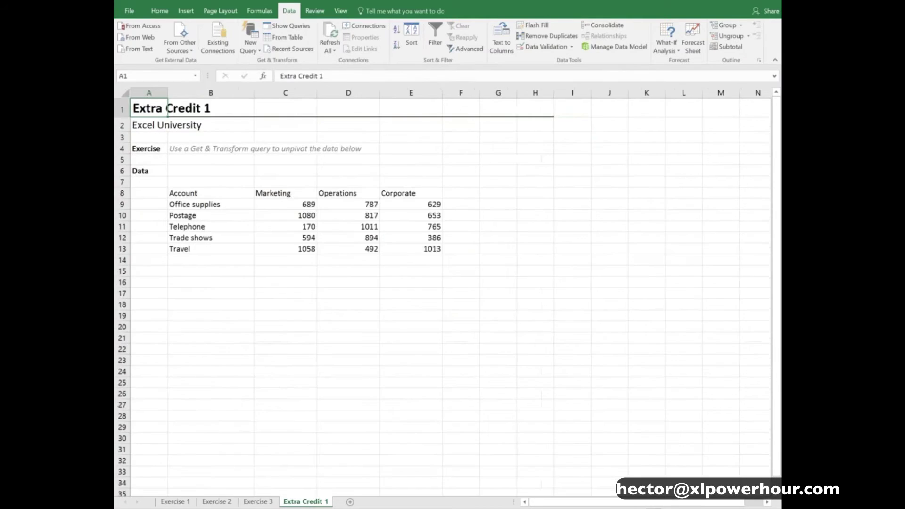
pyautogui.moveTo(212, 238); pyautogui.dragTo(556, 317)
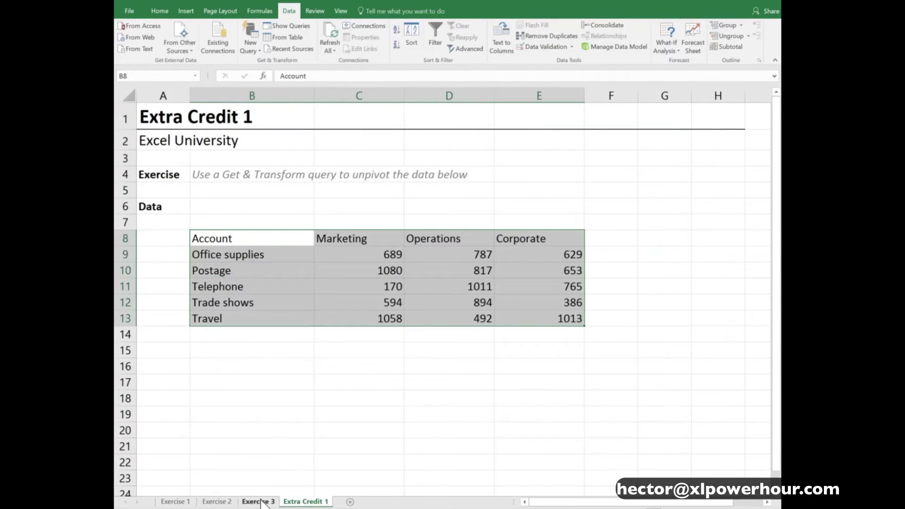
pyautogui.click(258, 502)
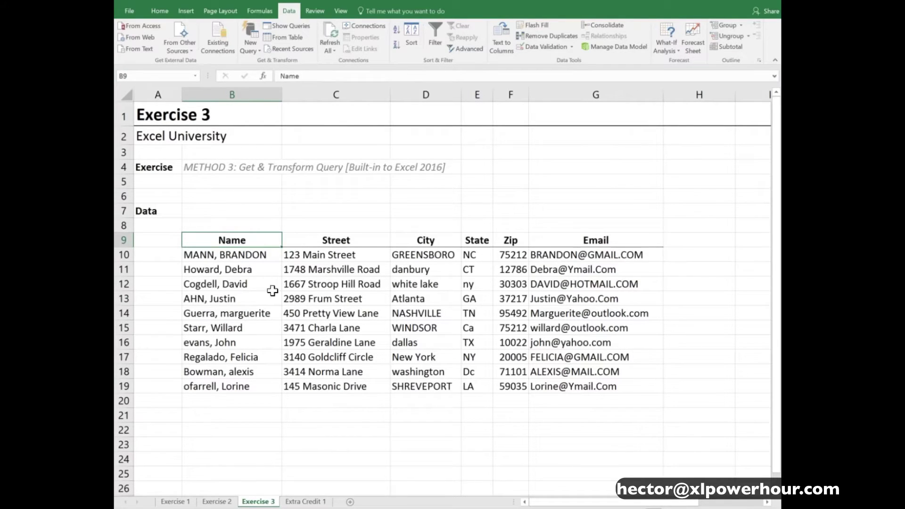
pyautogui.click(321, 254)
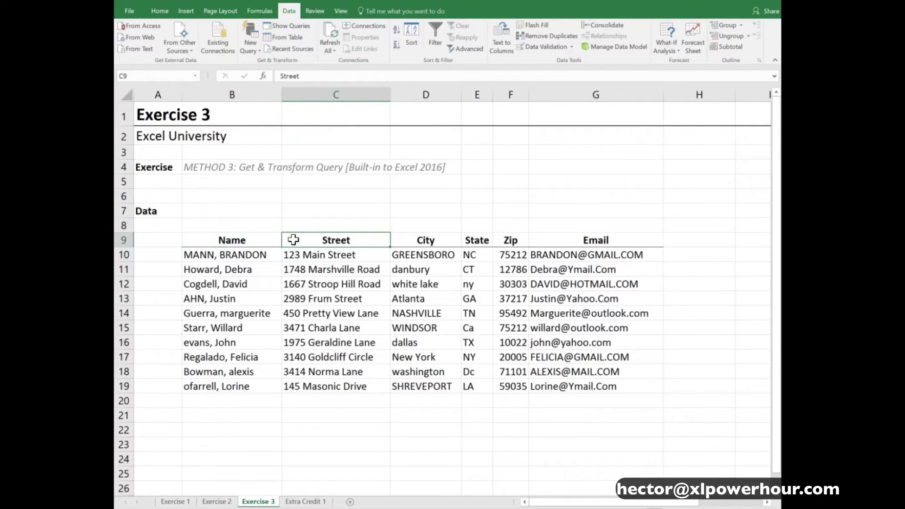
pyautogui.click(308, 270)
pyautogui.click(310, 297)
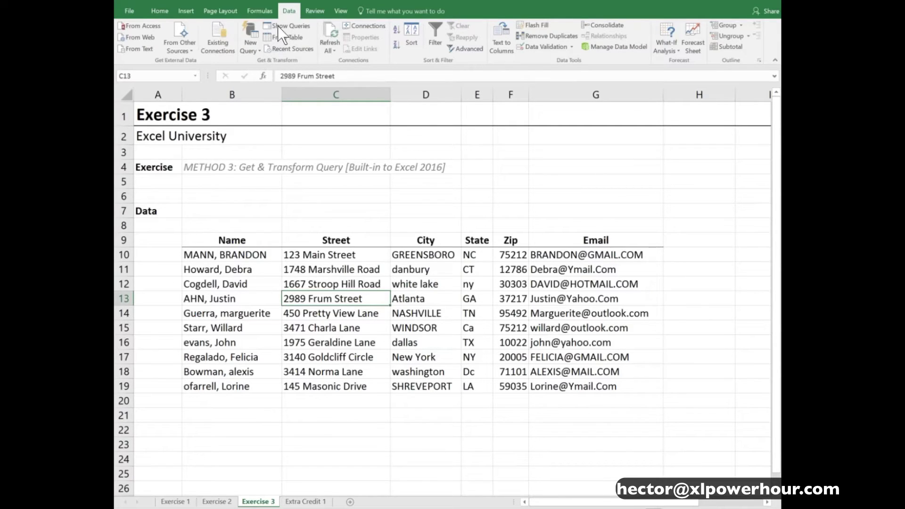
pyautogui.click(256, 50)
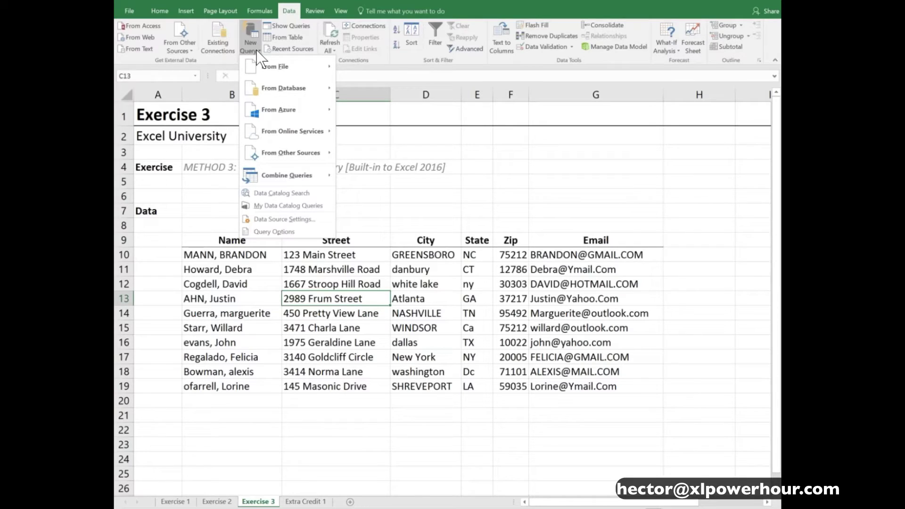
pyautogui.moveTo(260, 65)
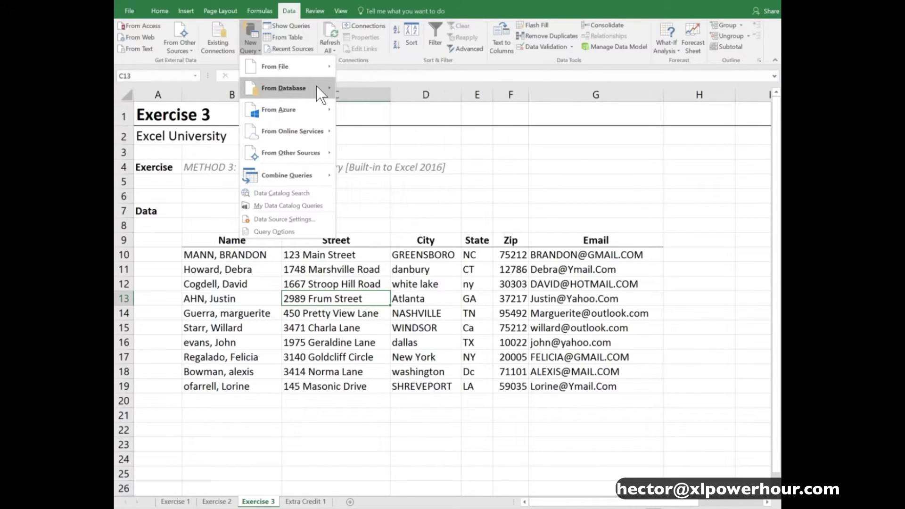
pyautogui.moveTo(317, 86)
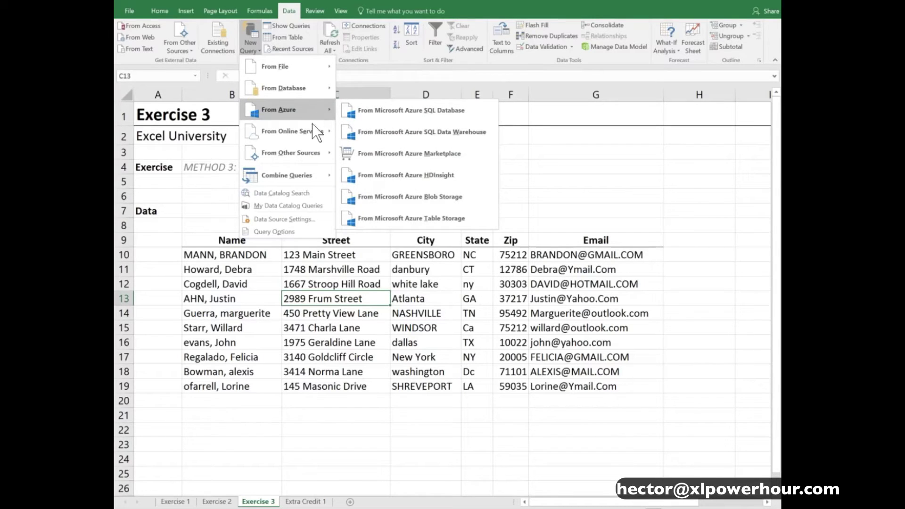
pyautogui.moveTo(313, 134)
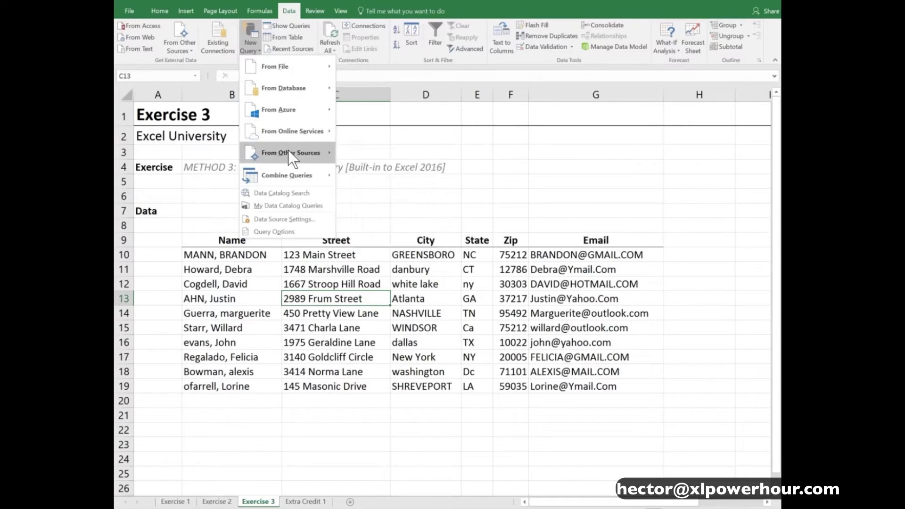
pyautogui.moveTo(289, 154)
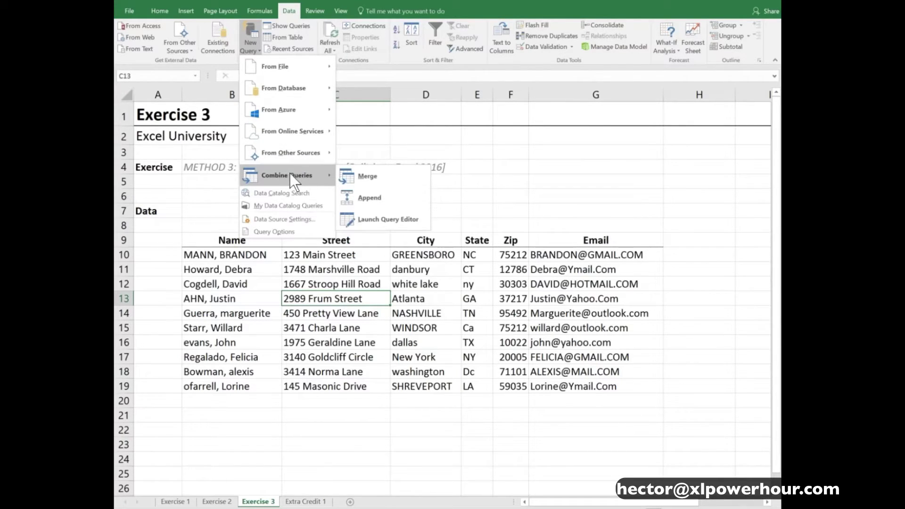
pyautogui.moveTo(294, 72)
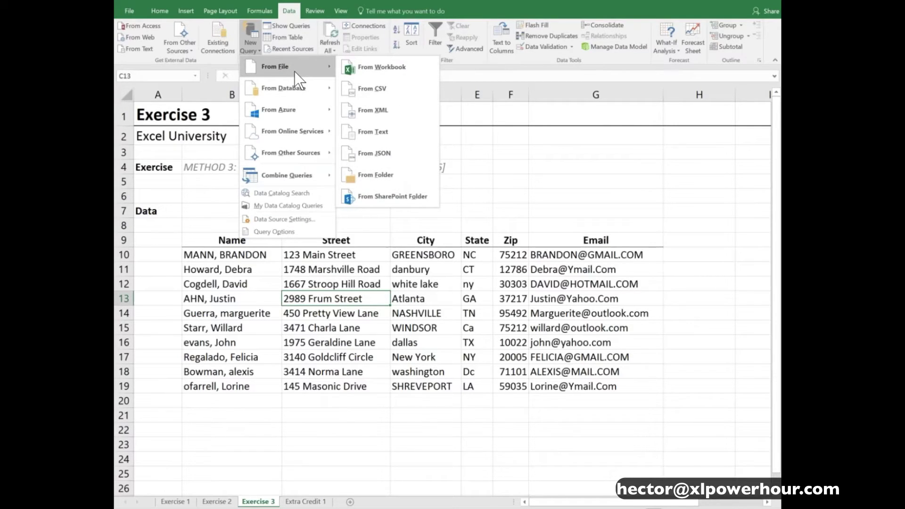
pyautogui.click(344, 265)
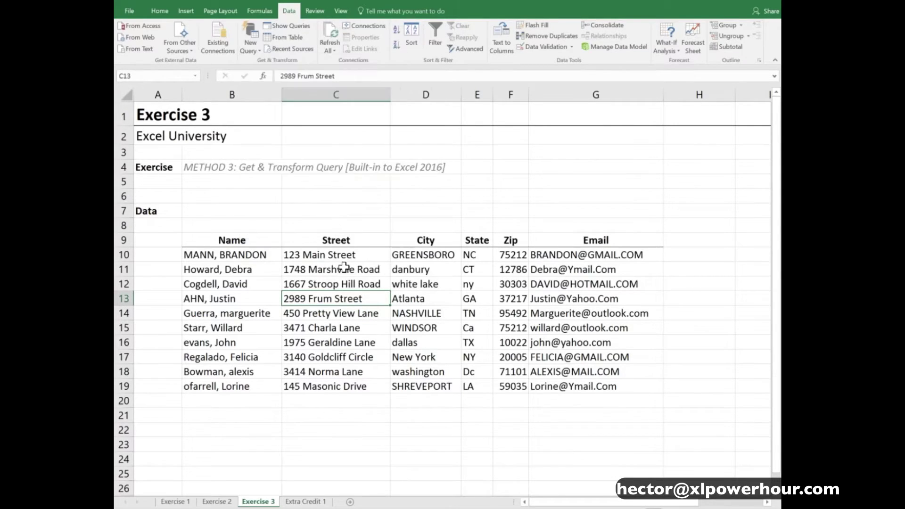
# Create a query table from Exercise 3's range $B$9:$G$19 with headers
pyautogui.click(345, 266)
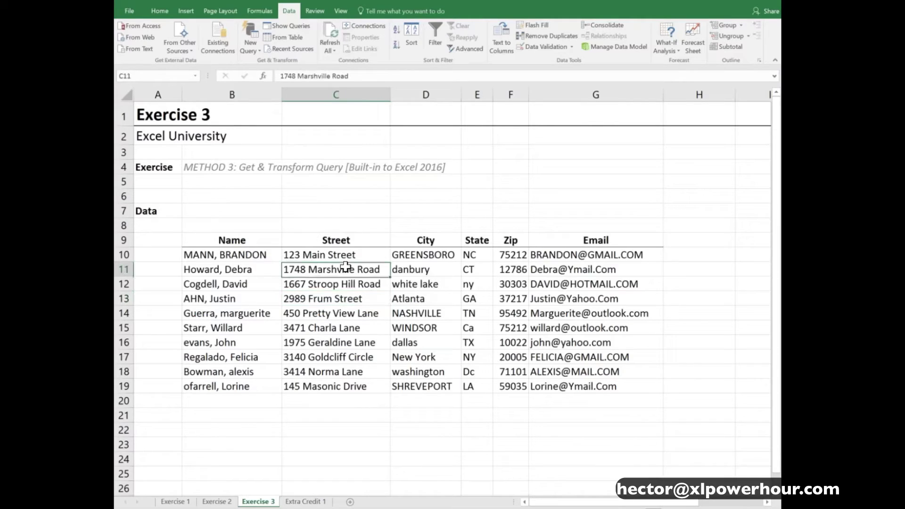
pyautogui.click(289, 38)
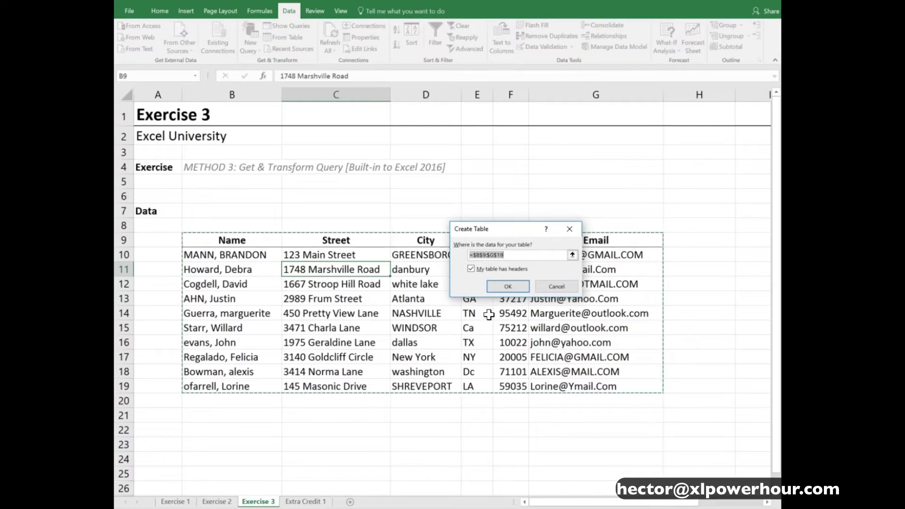
pyautogui.click(524, 290)
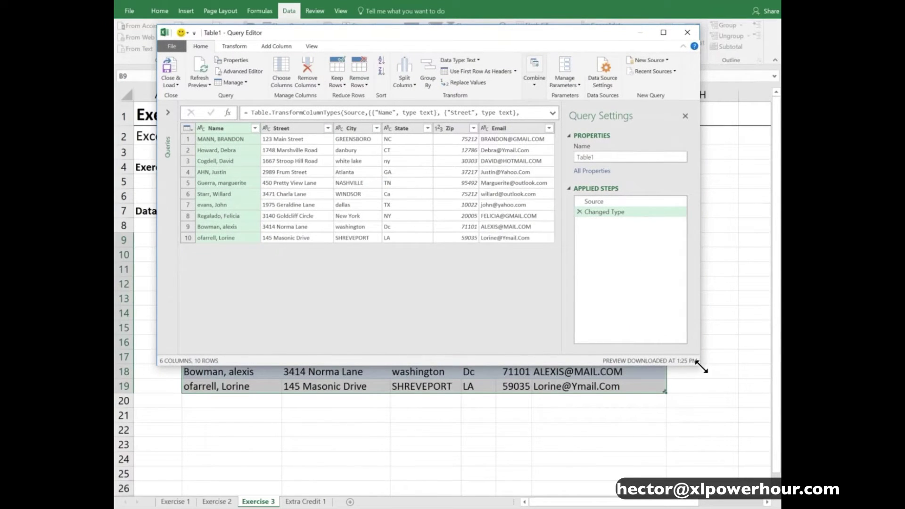
# Enlarge and reposition the Query Editor, then bring up Split Column choices for Name
pyautogui.moveTo(707, 368); pyautogui.dragTo(754, 382)
pyautogui.moveTo(474, 31); pyautogui.dragTo(459, 50)
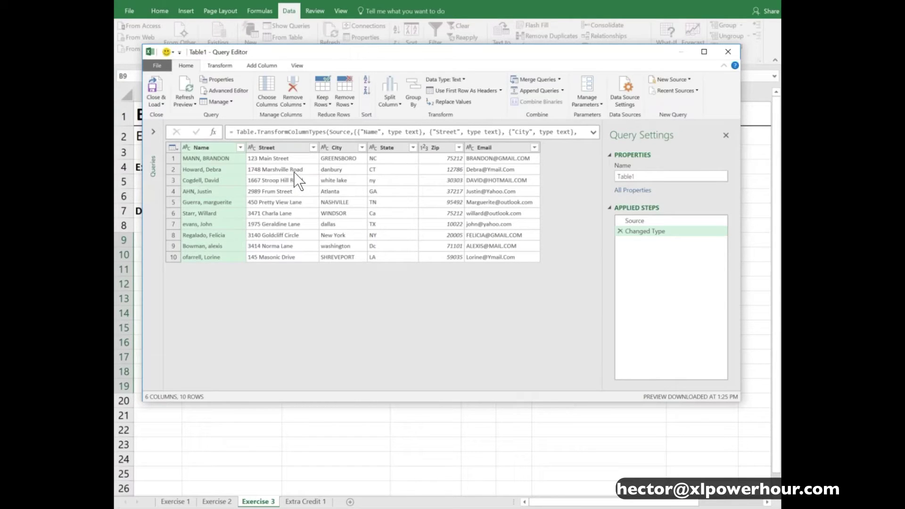
pyautogui.click(274, 149)
pyautogui.click(216, 149)
pyautogui.click(391, 104)
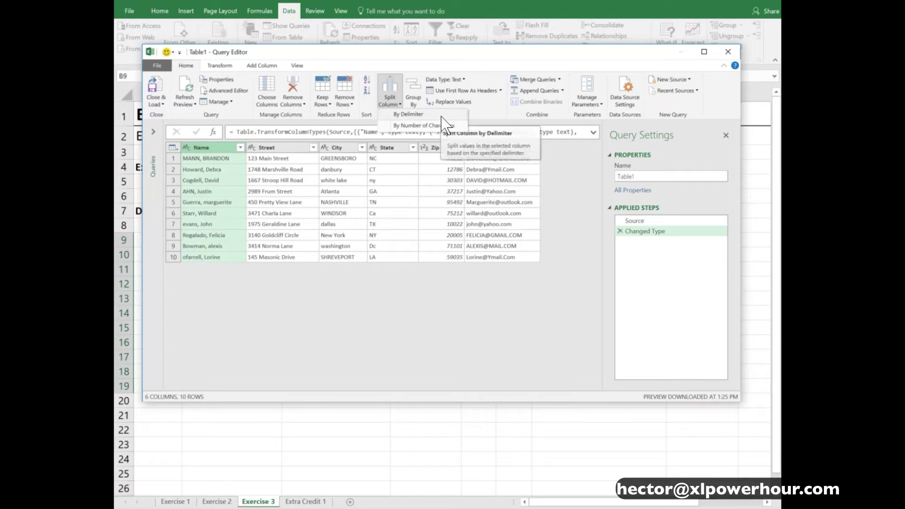
# Split Name by Comma at the left-most delimiter into Name.1 and Name.2
pyautogui.click(440, 116)
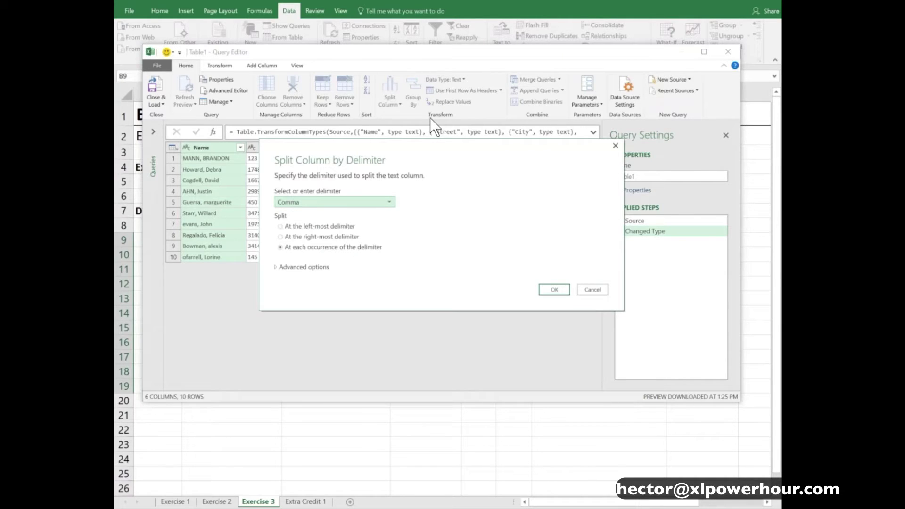
pyautogui.click(390, 202)
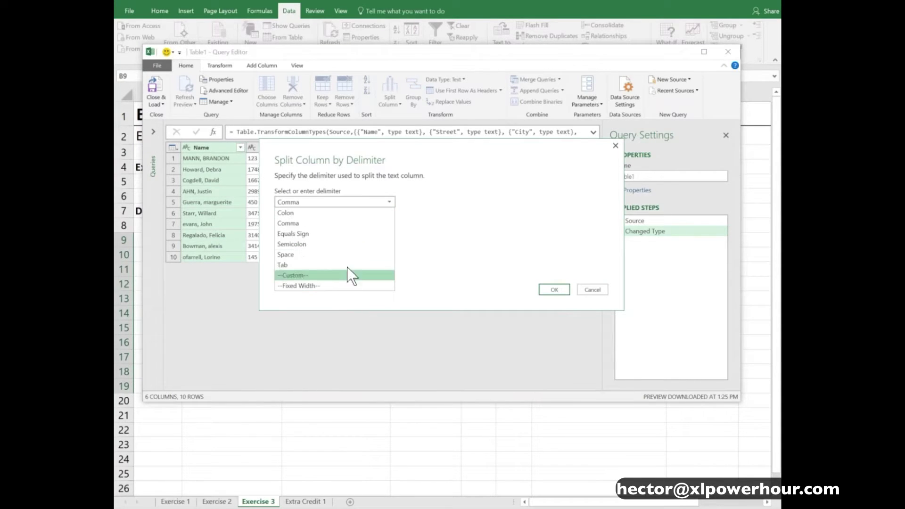
pyautogui.click(332, 224)
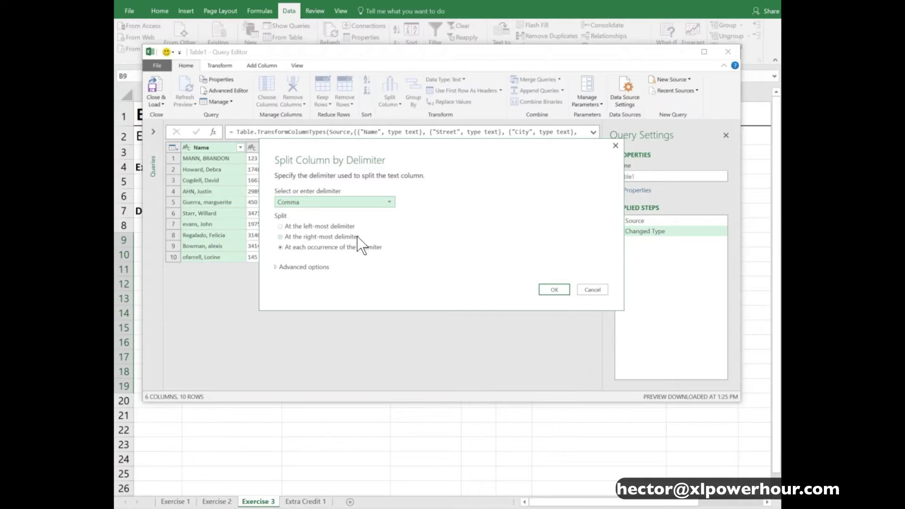
pyautogui.click(339, 226)
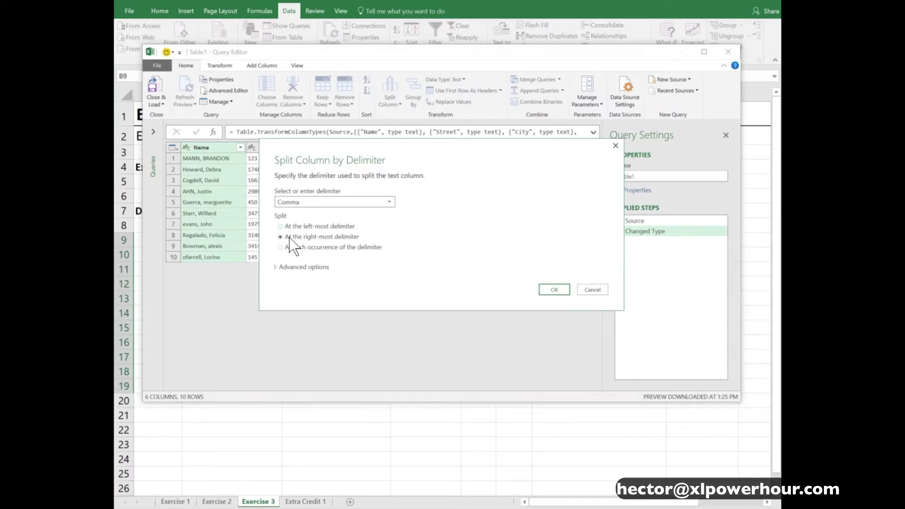
pyautogui.click(326, 248)
pyautogui.click(341, 227)
pyautogui.click(555, 290)
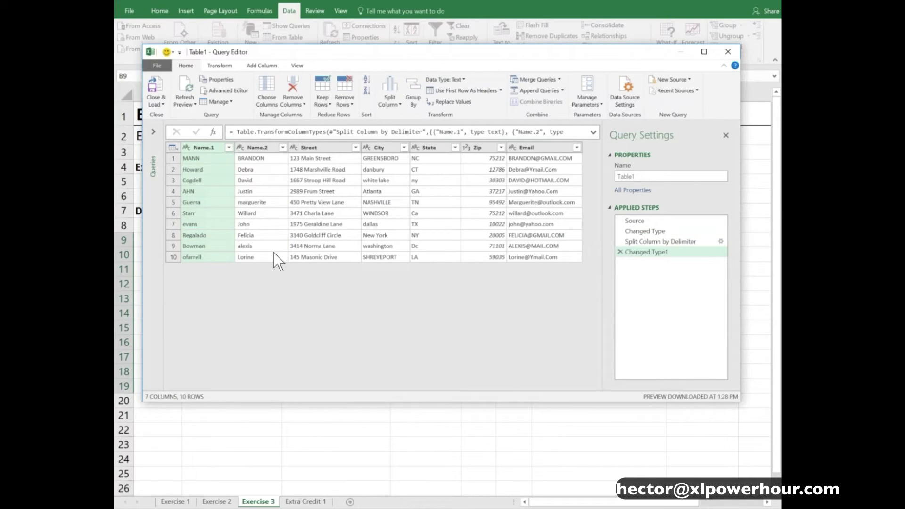
# Select the Street, City and State columns and show the Transform tools
pyautogui.keyDown('ctrl'); pyautogui.click(253, 150); pyautogui.keyUp('ctrl')
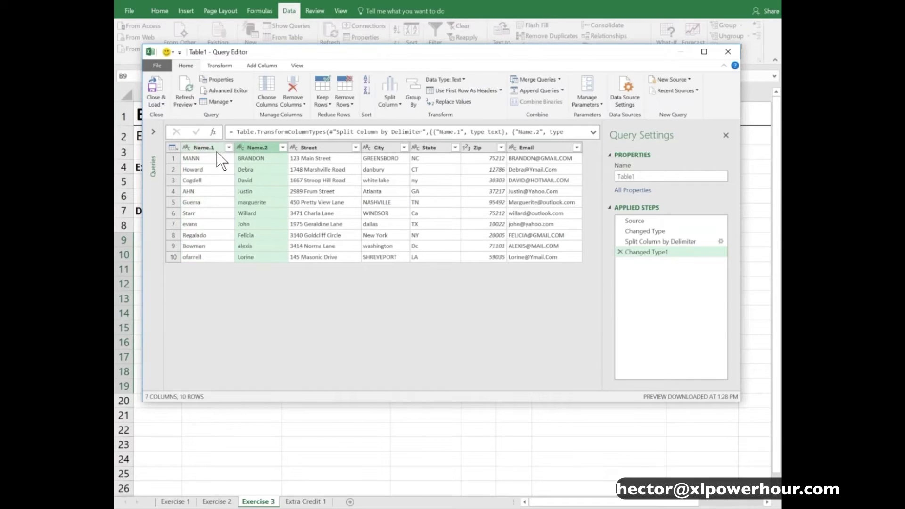
pyautogui.click(211, 148)
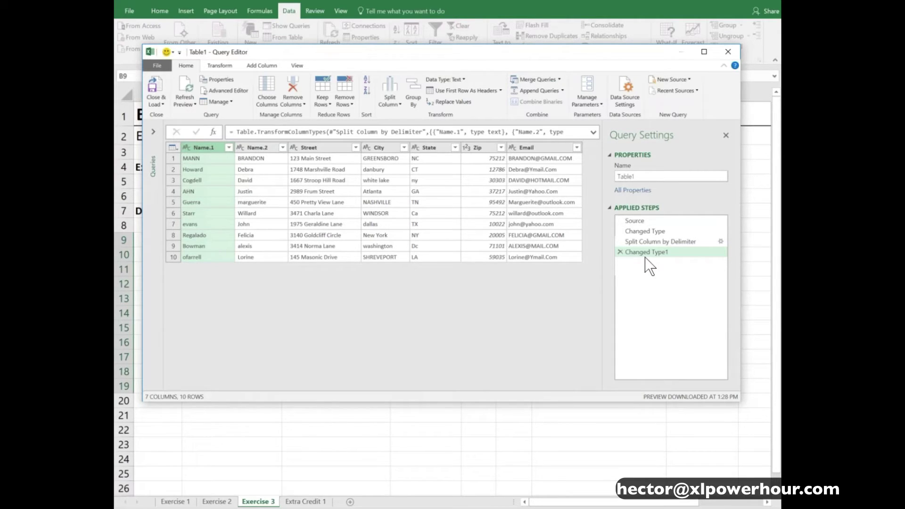
pyautogui.click(326, 148)
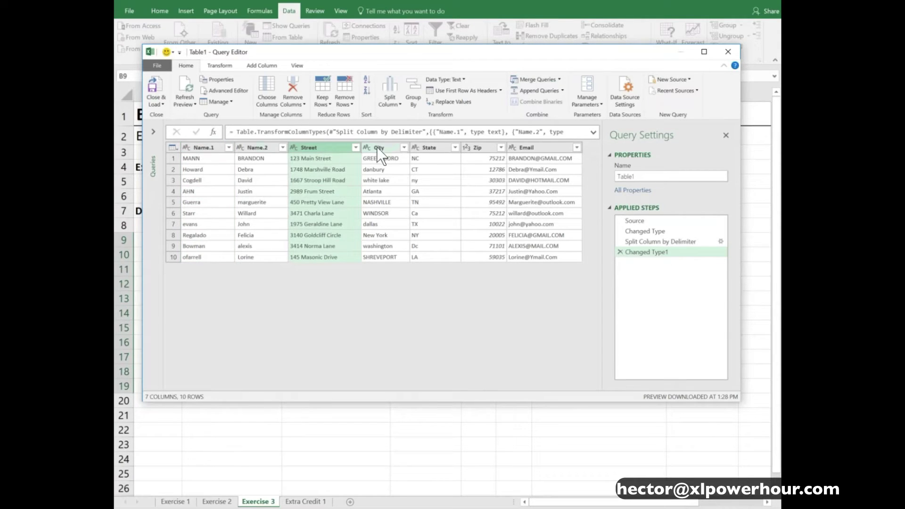
pyautogui.keyDown('shift'); pyautogui.click(430, 148); pyautogui.keyUp('shift')
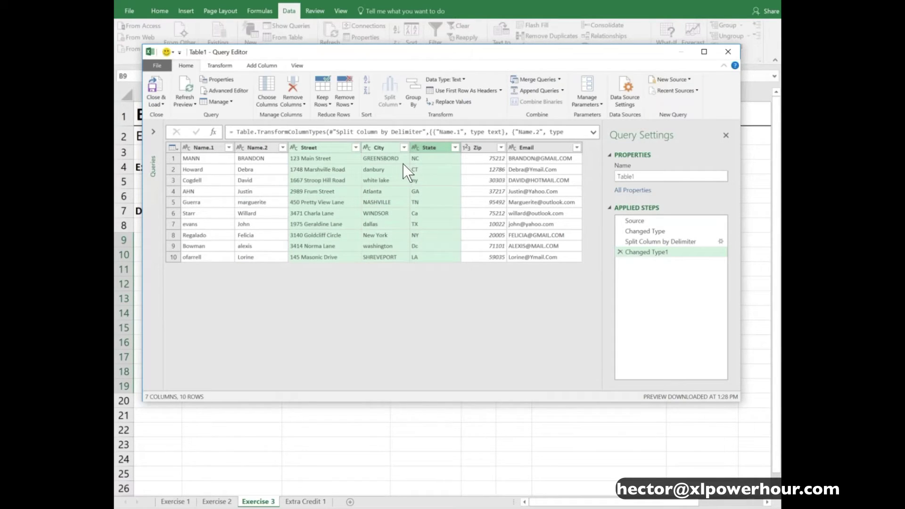
pyautogui.click(223, 69)
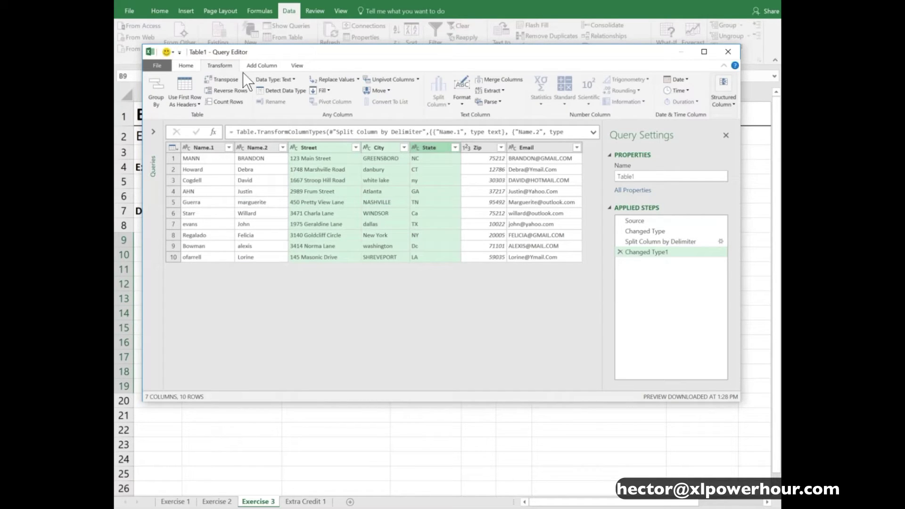
# Merge Street, City and State into one Merged column with a custom comma separator
pyautogui.click(515, 81)
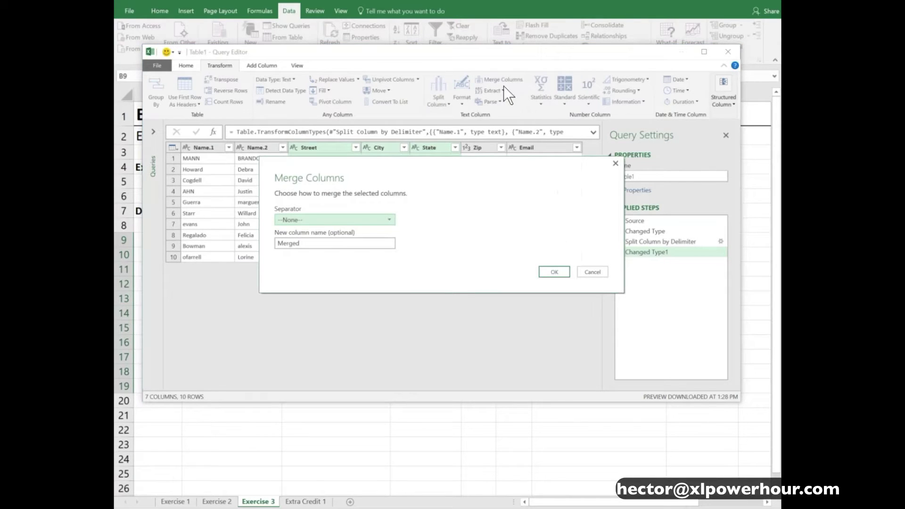
pyautogui.click(387, 221)
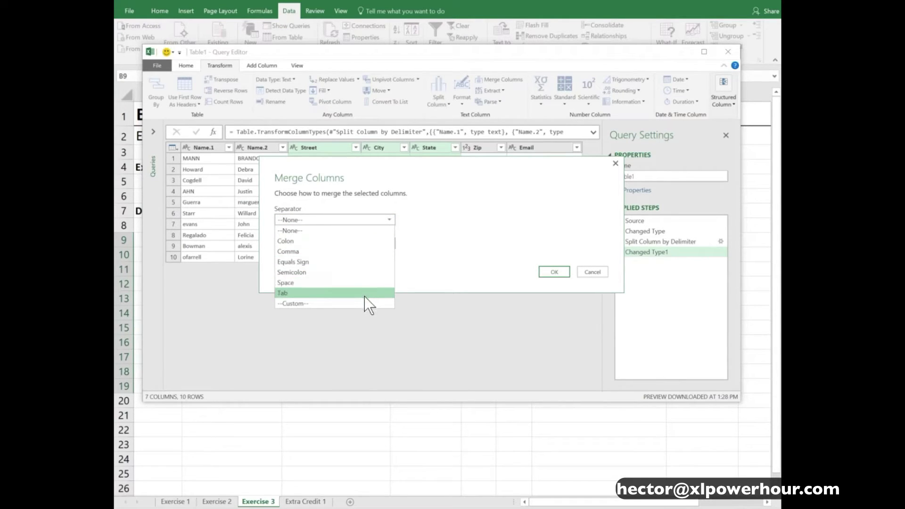
pyautogui.click(343, 305)
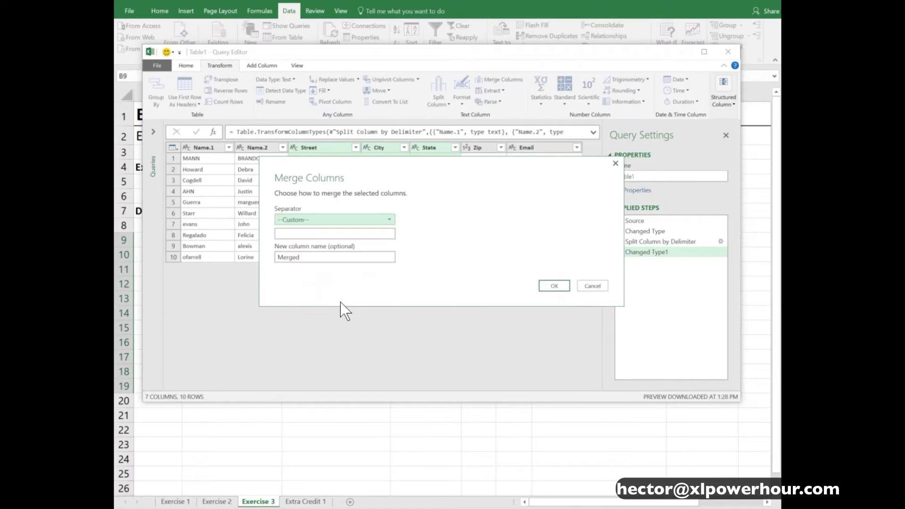
pyautogui.click(321, 235)
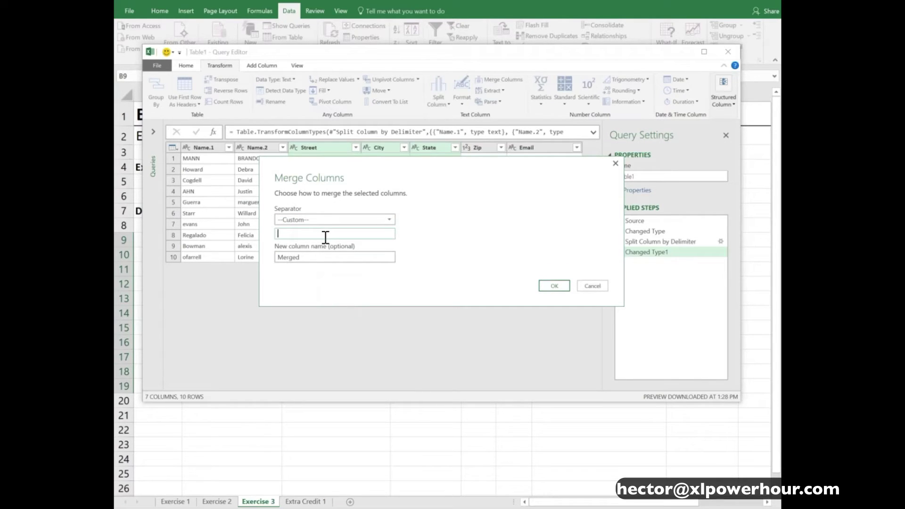
pyautogui.write(',')
pyautogui.click(560, 284)
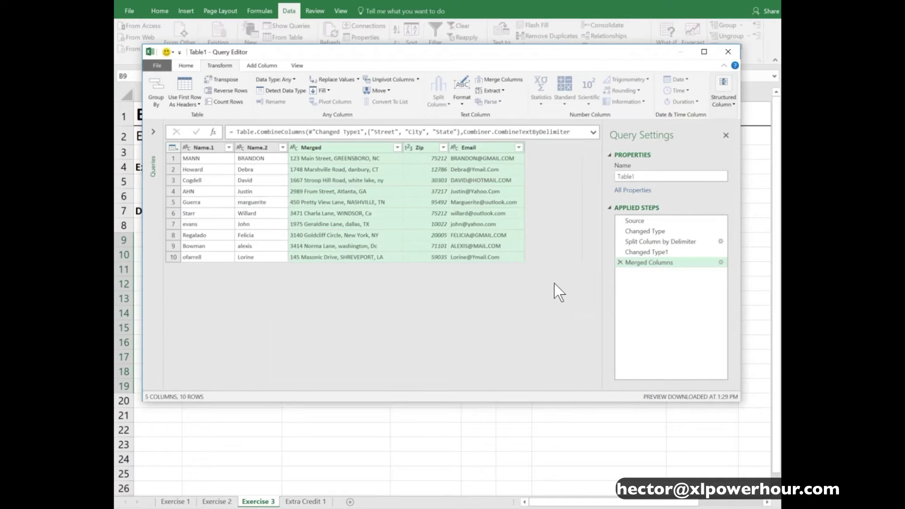
# Merge the Merged and Zip columns with a space separator, naming the result Address
pyautogui.click(355, 149)
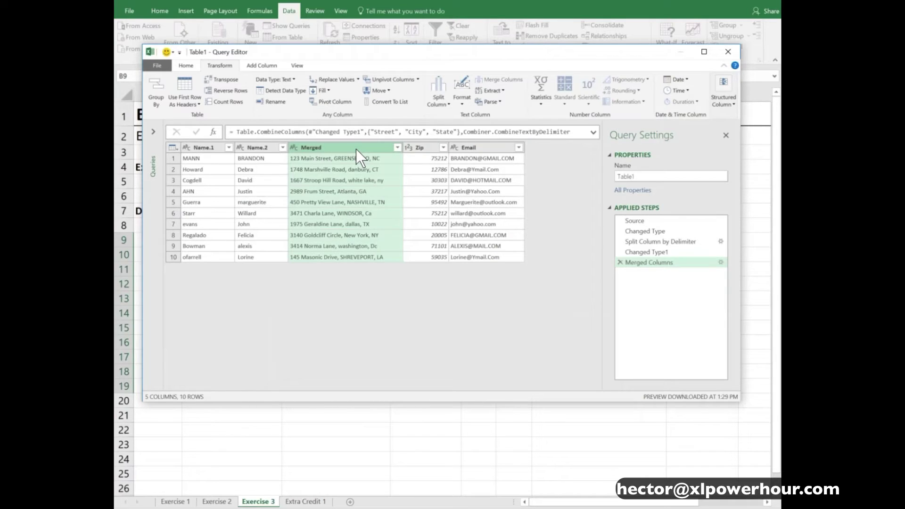
pyautogui.keyDown('shift'); pyautogui.click(422, 147); pyautogui.keyUp('shift')
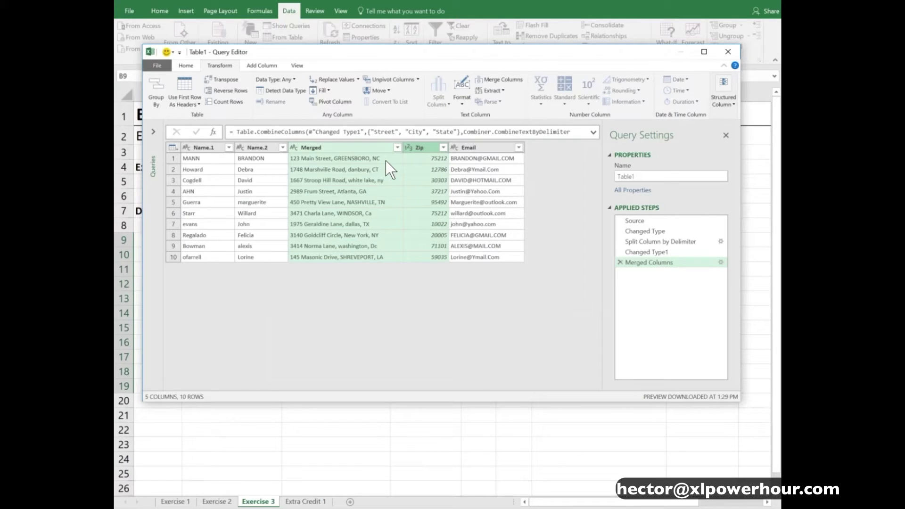
pyautogui.click(499, 79)
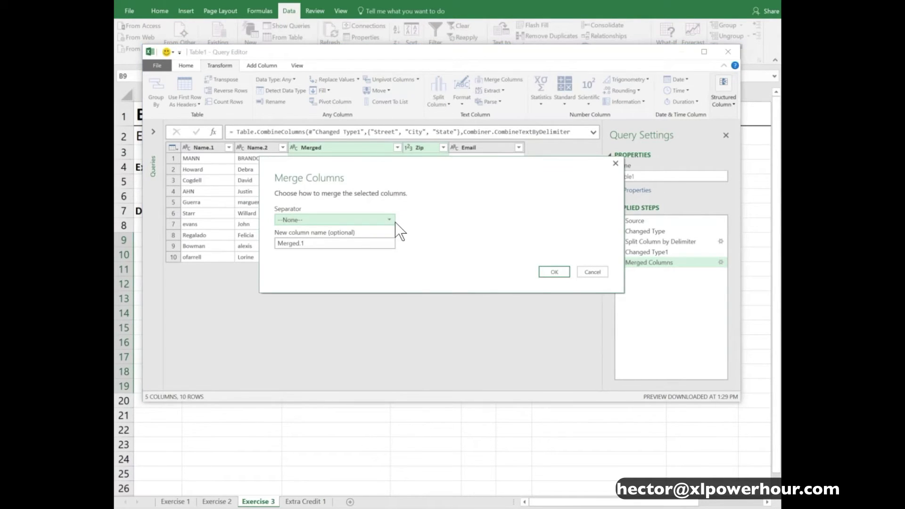
pyautogui.click(388, 220)
pyautogui.click(329, 284)
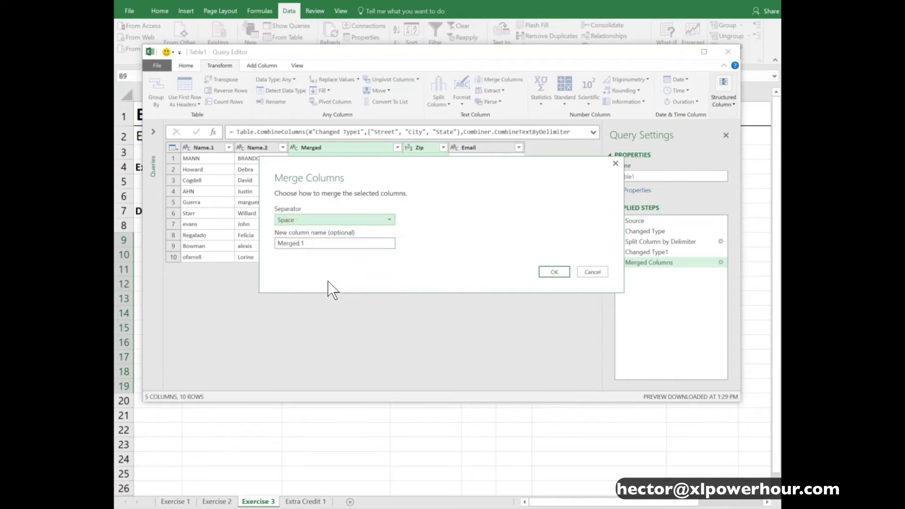
pyautogui.press('Tab')
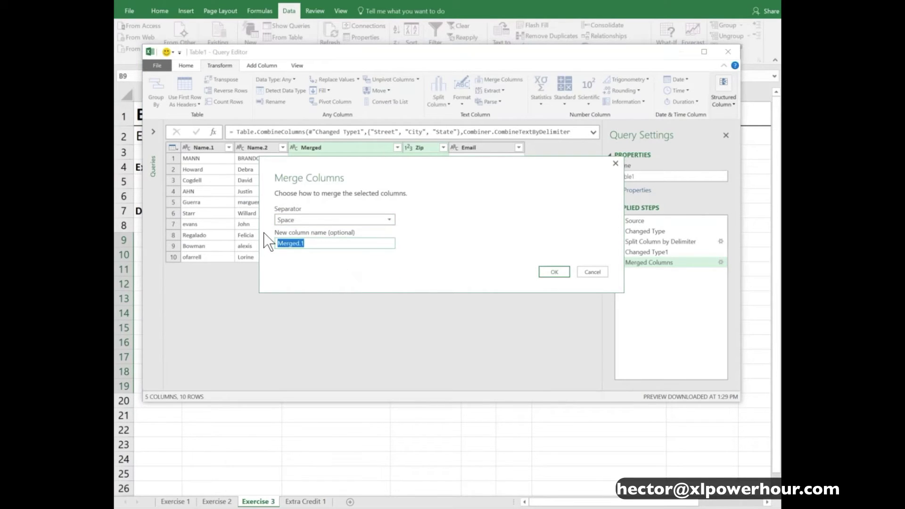
pyautogui.write('Address')
# Check the combined address values, then capitalize each word in the Name.1 column
pyautogui.click(547, 273)
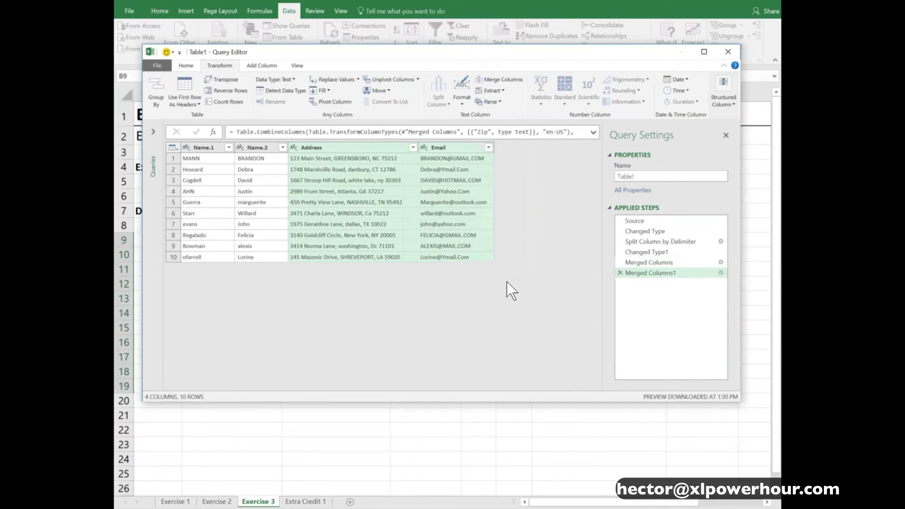
pyautogui.click(400, 160)
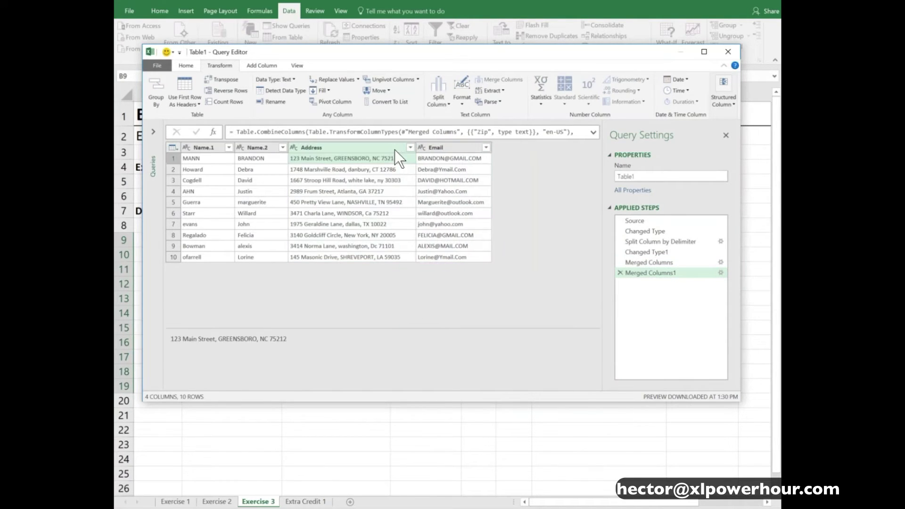
pyautogui.click(449, 148)
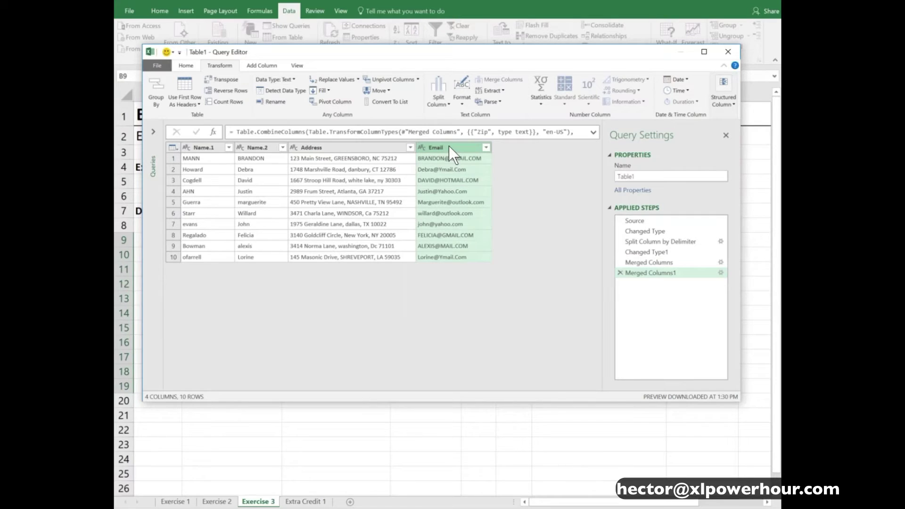
pyautogui.click(205, 147)
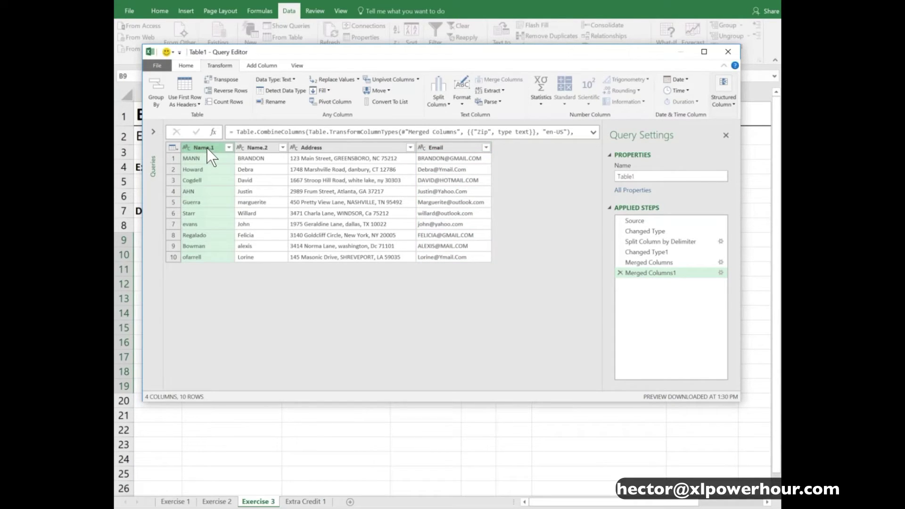
pyautogui.rightClick(208, 149)
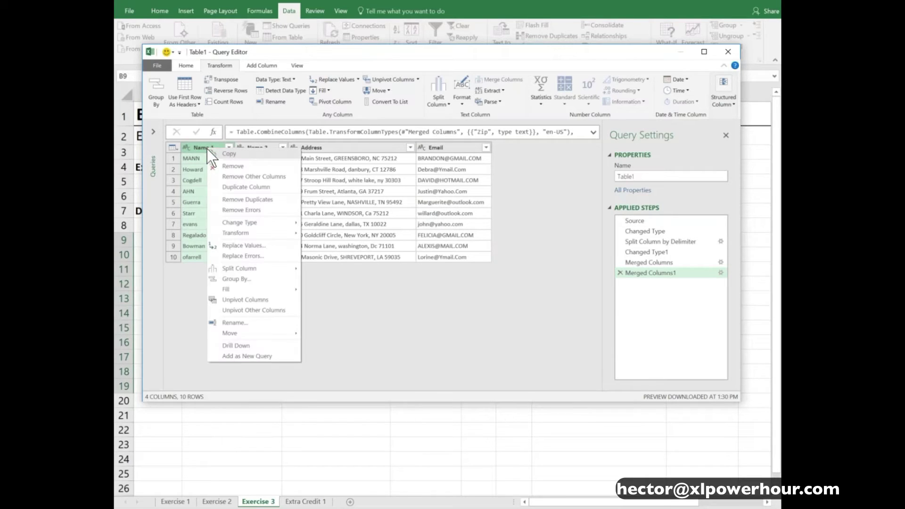
pyautogui.moveTo(250, 231)
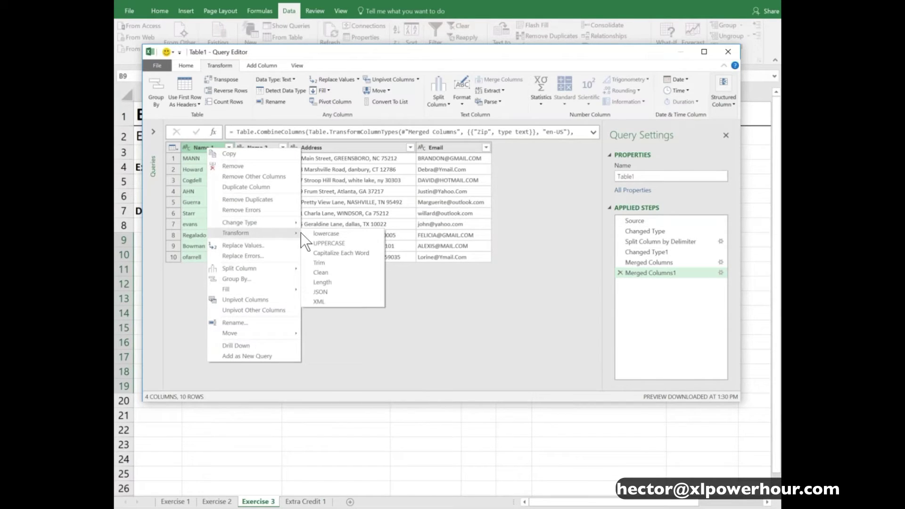
pyautogui.click(367, 253)
# Capitalize each word in the Name.2 and Address columns
pyautogui.click(263, 147)
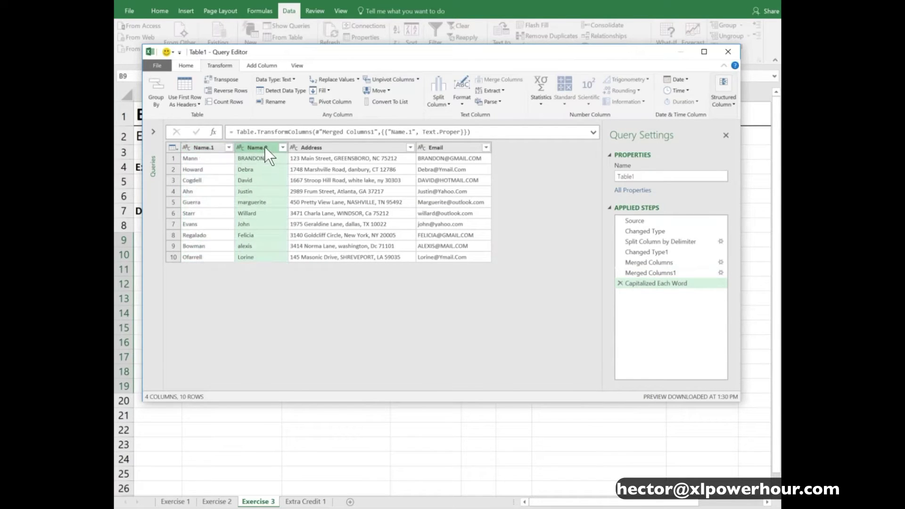
pyautogui.rightClick(264, 146)
pyautogui.moveTo(309, 231)
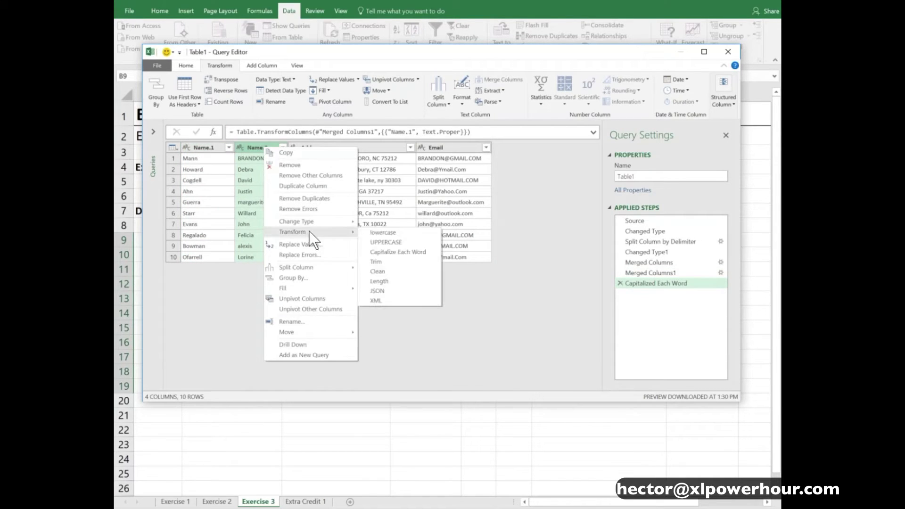
pyautogui.click(396, 251)
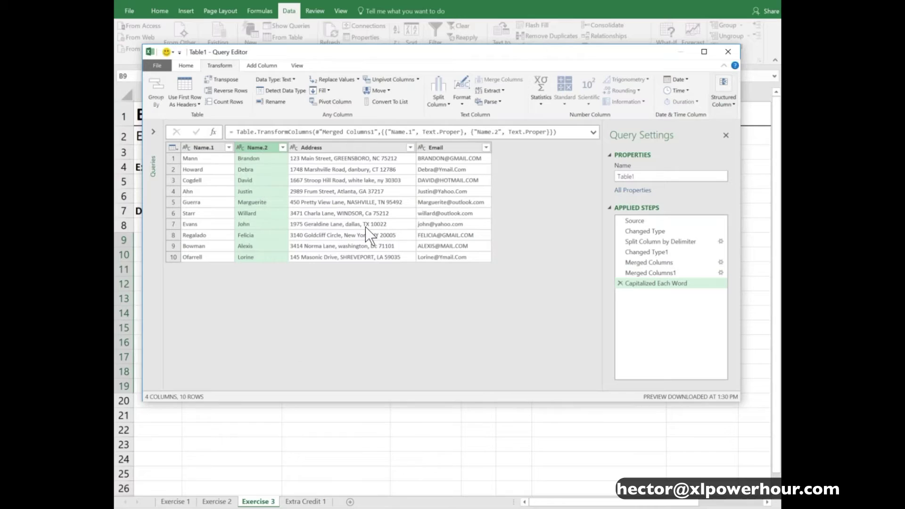
pyautogui.click(332, 148)
pyautogui.rightClick(333, 149)
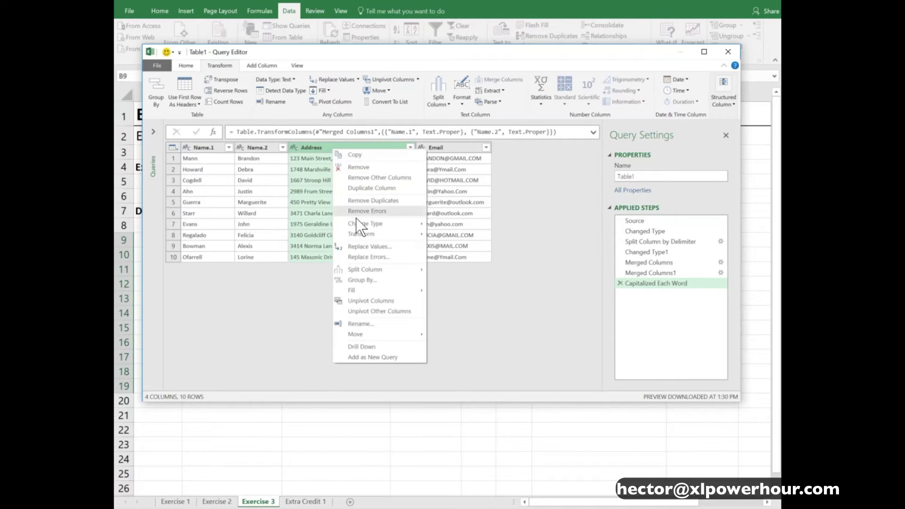
pyautogui.moveTo(372, 235)
pyautogui.click(472, 254)
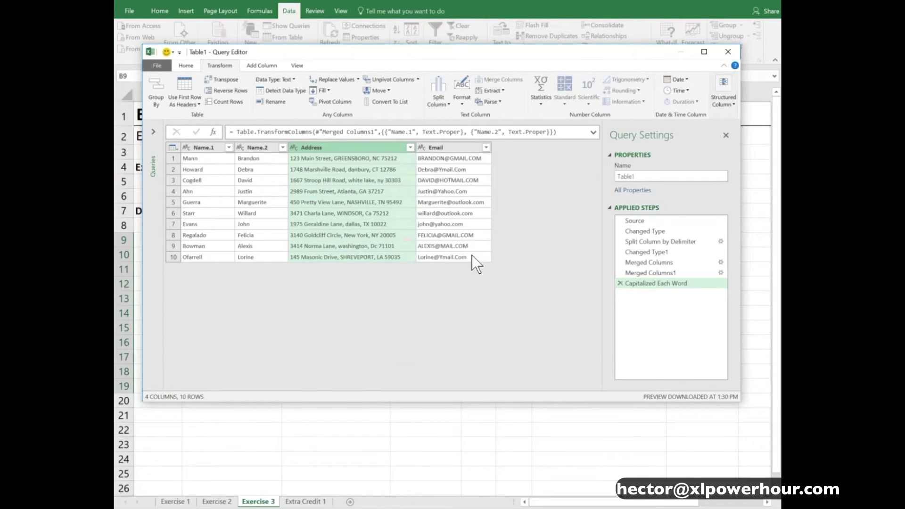
# Convert every value in the Email column to lowercase
pyautogui.click(460, 148)
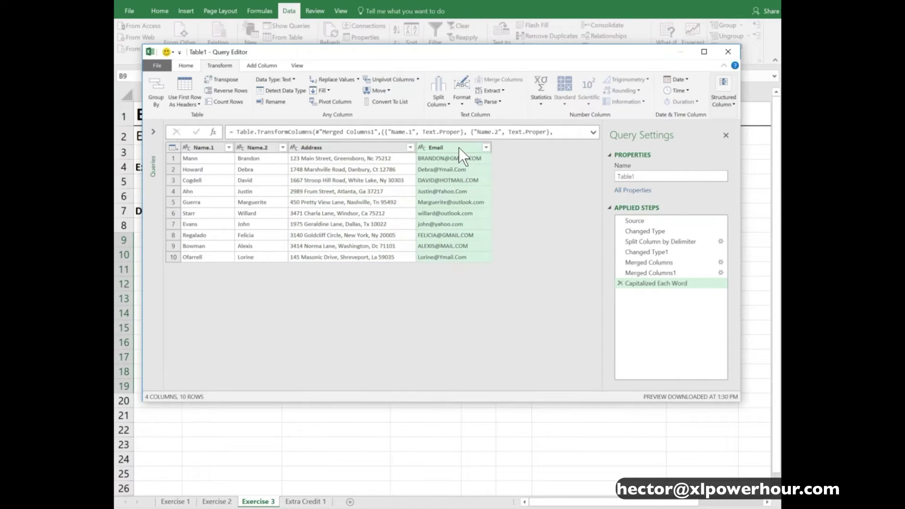
pyautogui.rightClick(459, 148)
pyautogui.moveTo(501, 228)
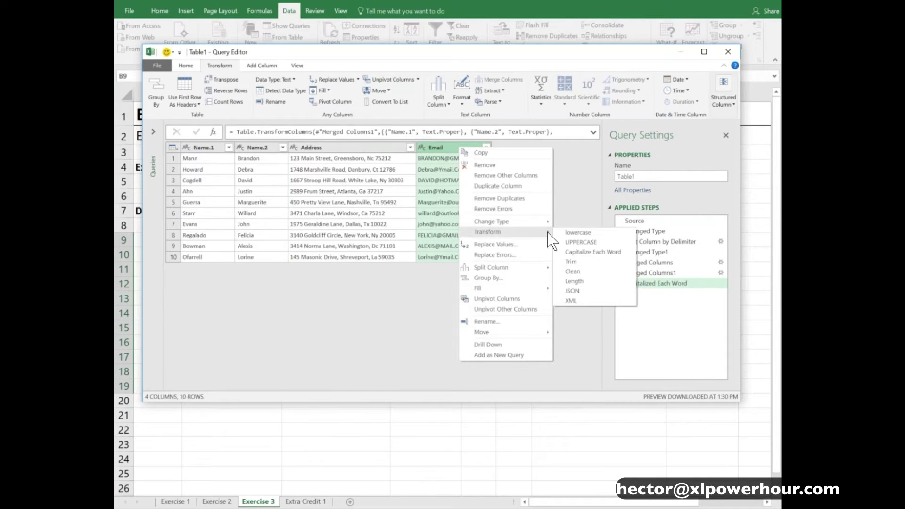
pyautogui.click(571, 231)
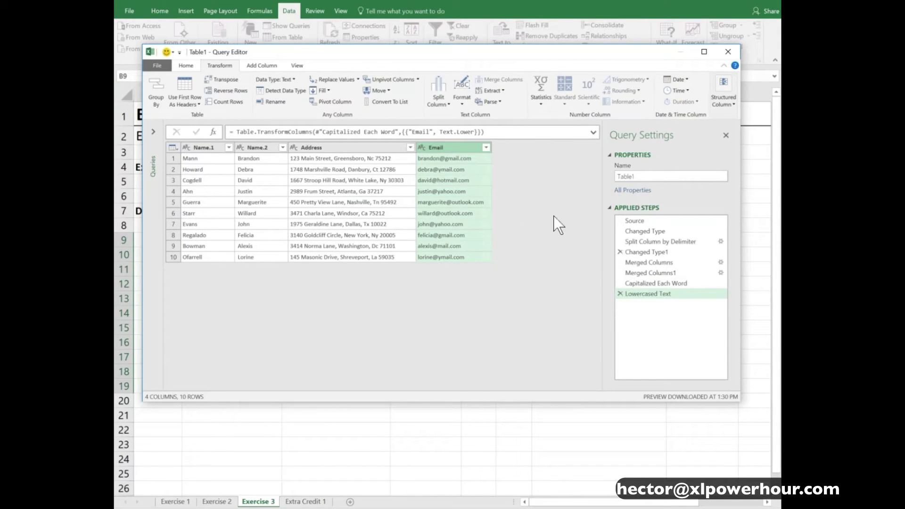
pyautogui.click(193, 68)
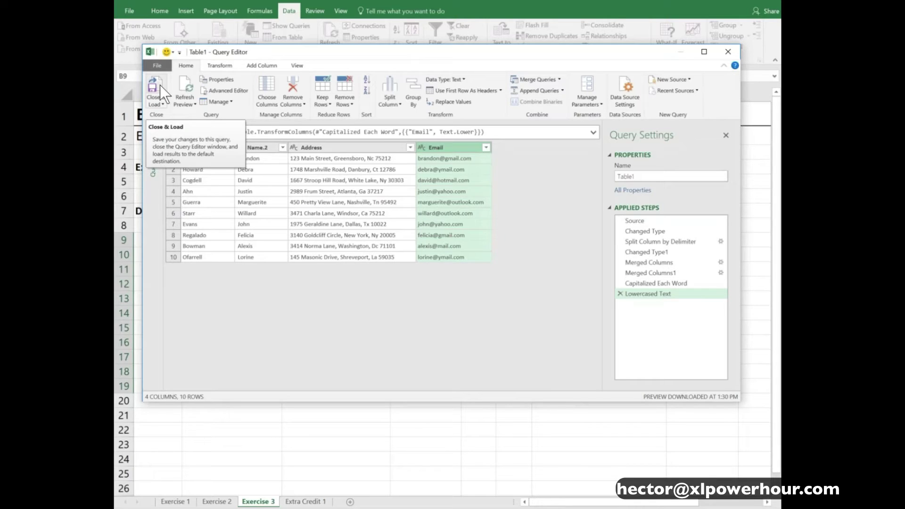
# Load the cleaned query into a Sheet1 table and compare it with the Exercise 3 data
pyautogui.click(157, 84)
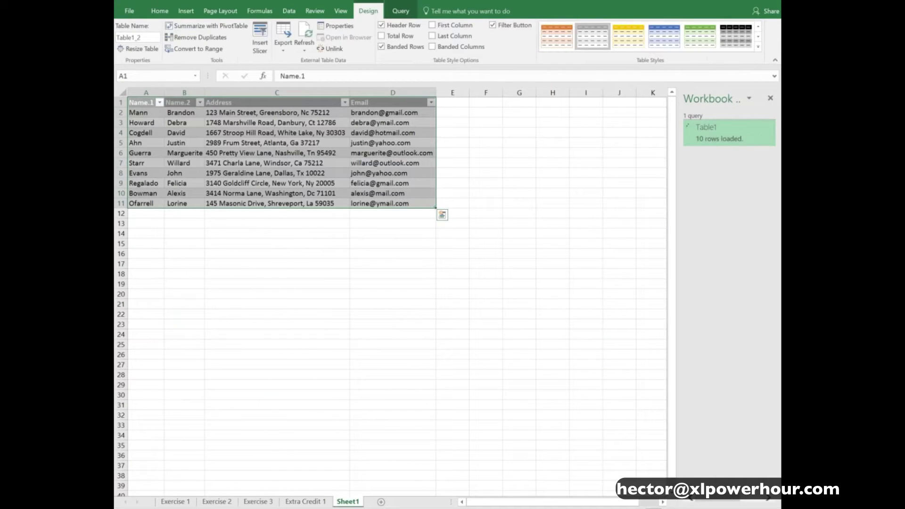
pyautogui.click(241, 113)
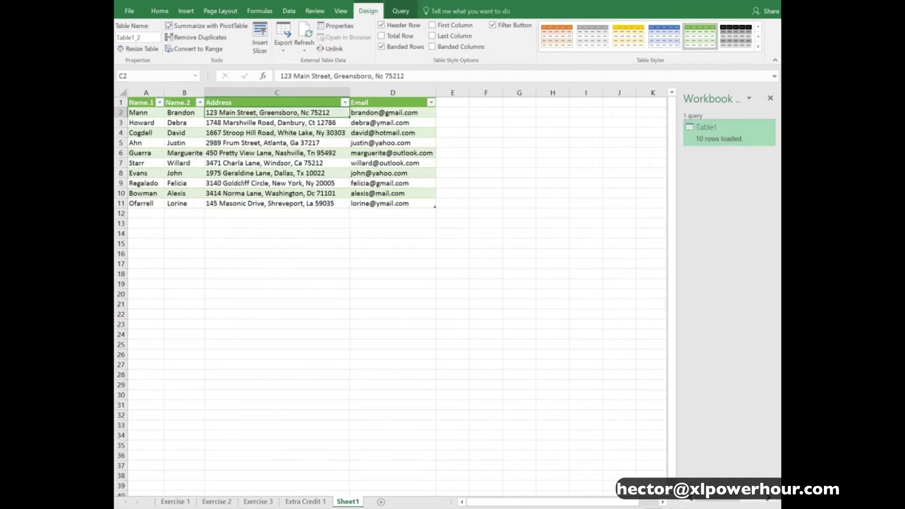
pyautogui.click(373, 113)
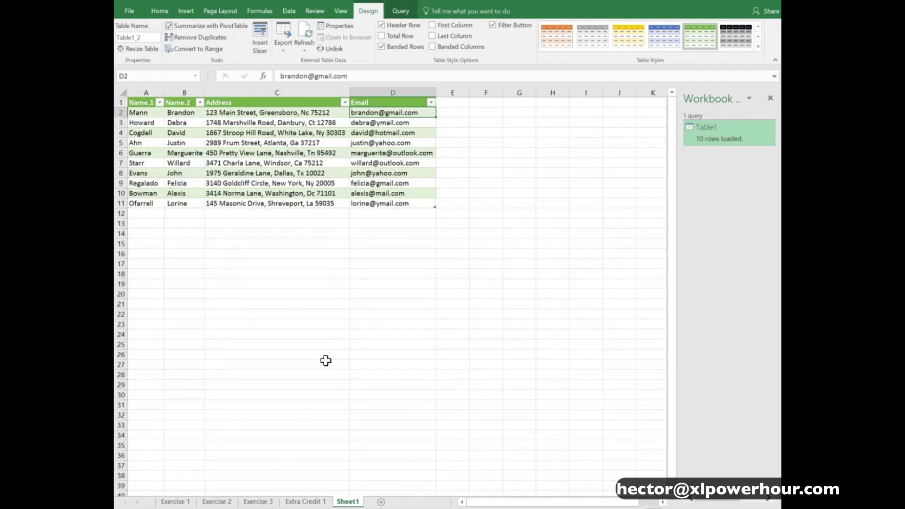
pyautogui.click(262, 502)
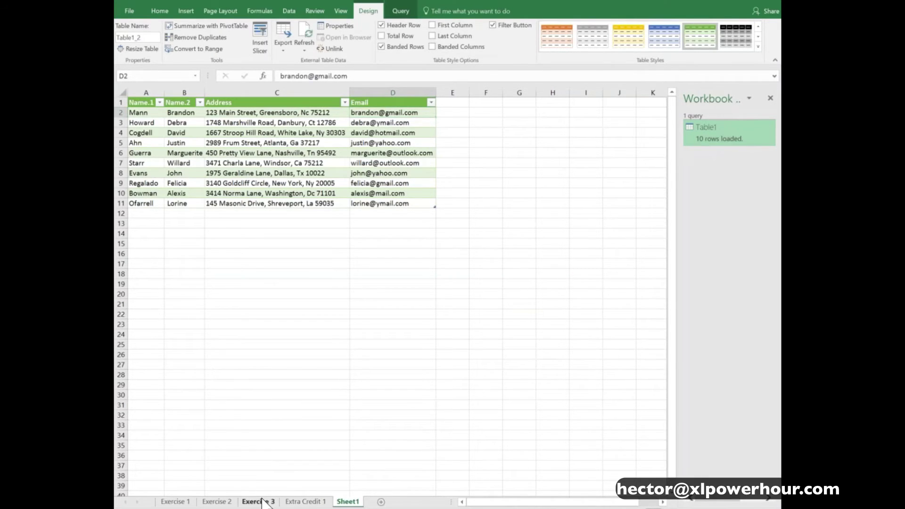
pyautogui.moveTo(243, 255); pyautogui.dragTo(580, 387)
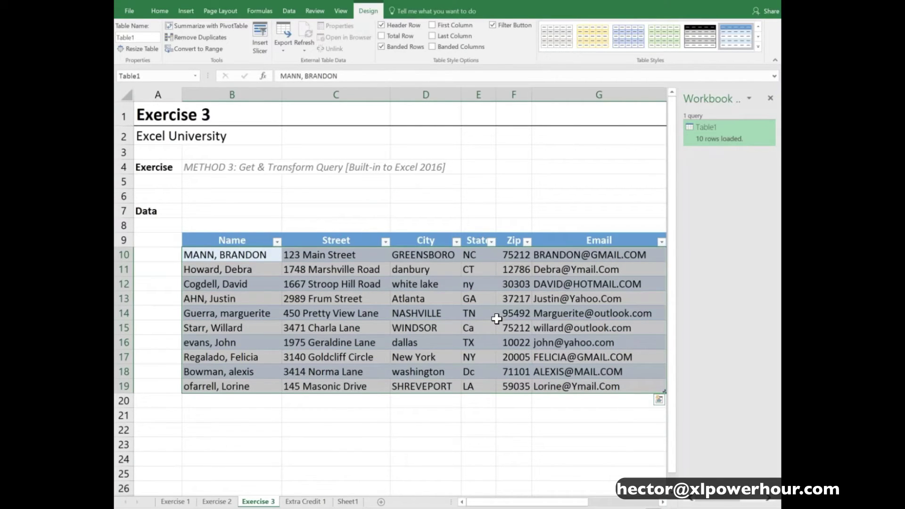
pyautogui.click(247, 255)
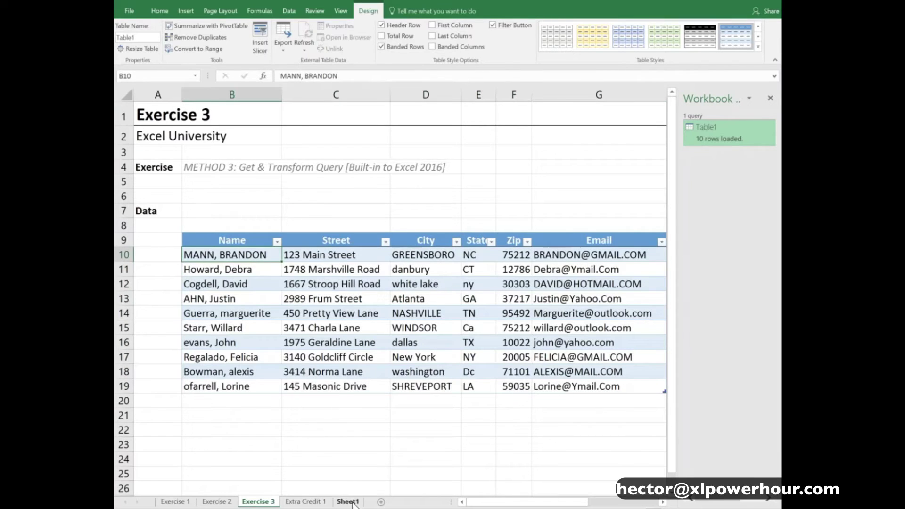
# Refresh the Sheet1 query table, then go to the Extra Credit 1 sheet
pyautogui.click(347, 502)
pyautogui.rightClick(260, 132)
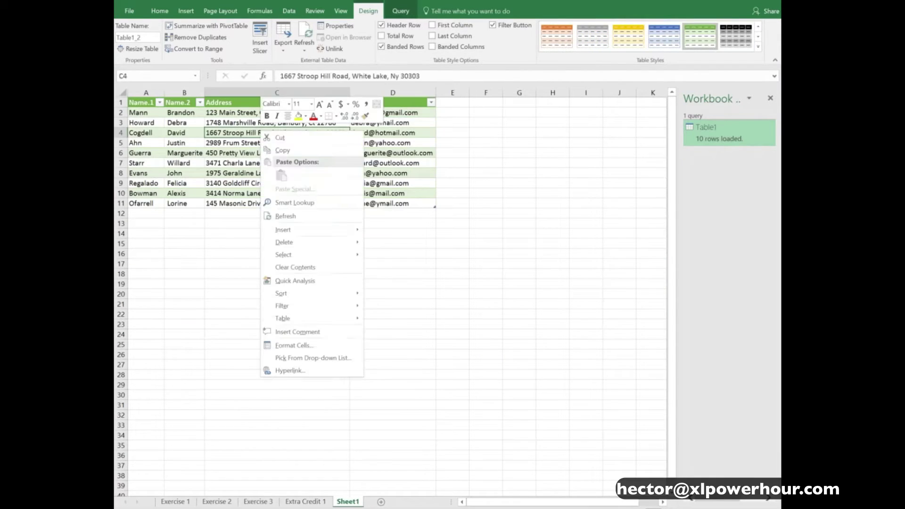
pyautogui.click(285, 216)
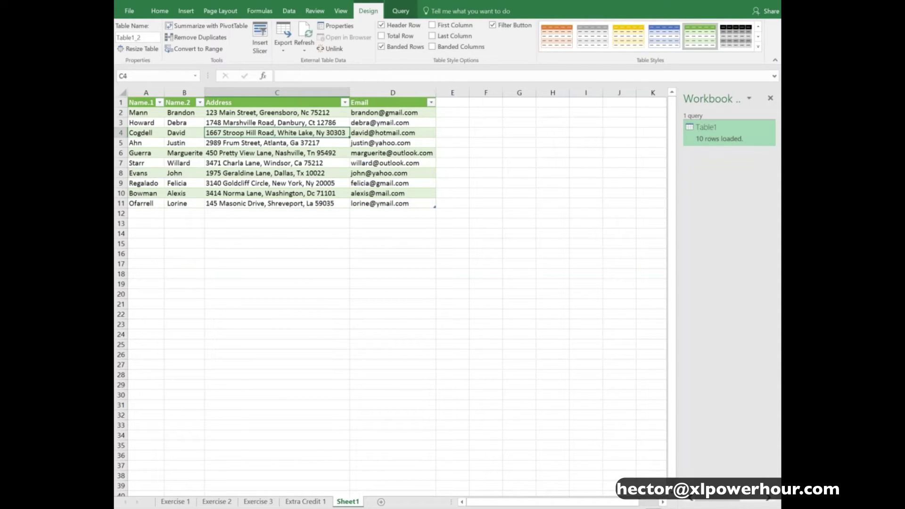
pyautogui.click(333, 242)
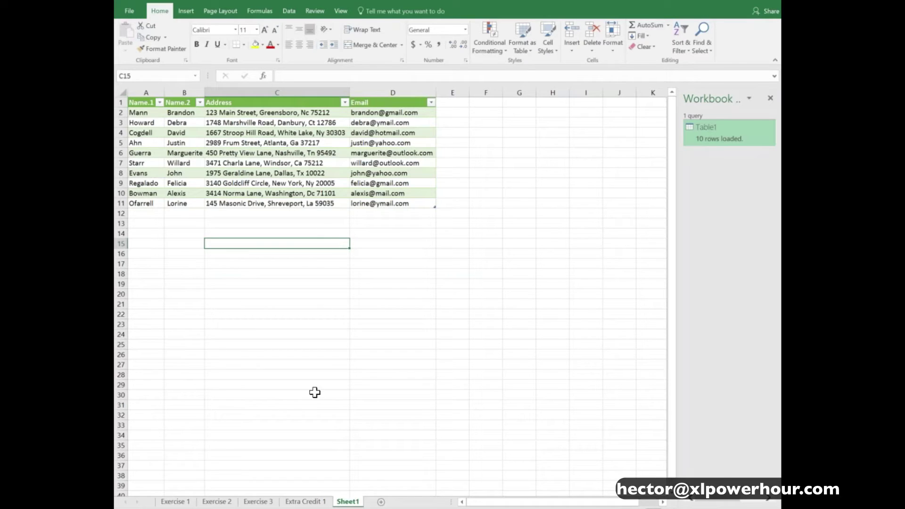
pyautogui.click(305, 501)
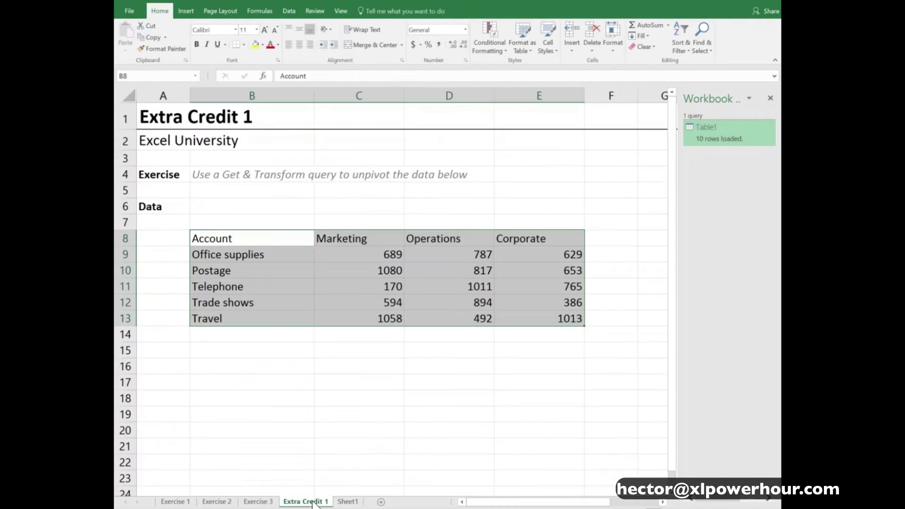
pyautogui.click(287, 242)
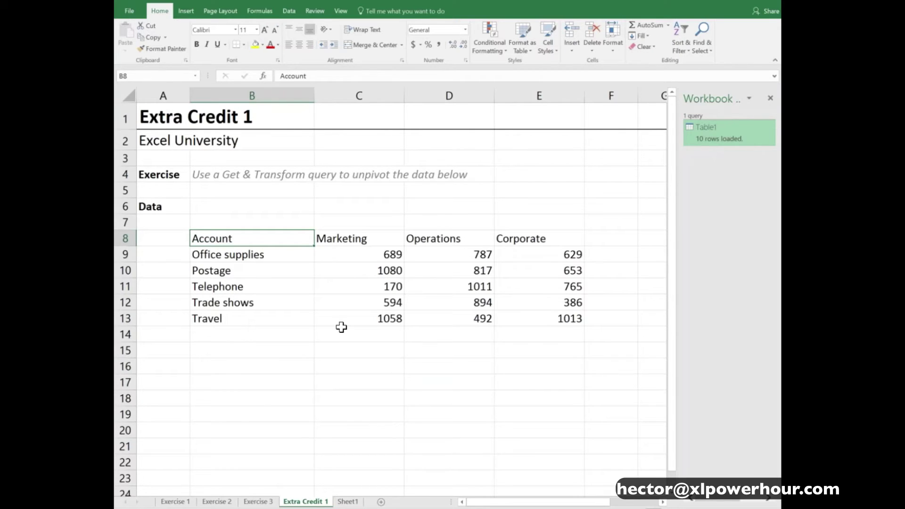
pyautogui.moveTo(302, 242); pyautogui.dragTo(551, 315)
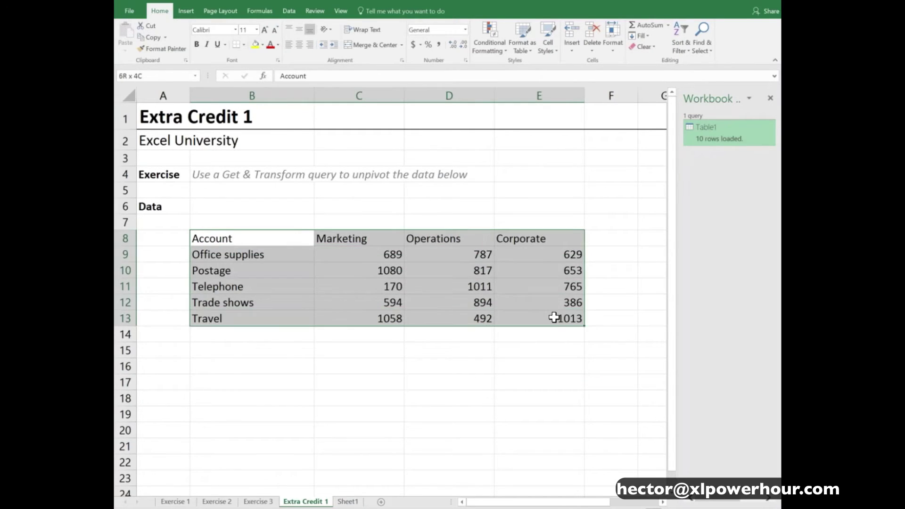
pyautogui.click(299, 240)
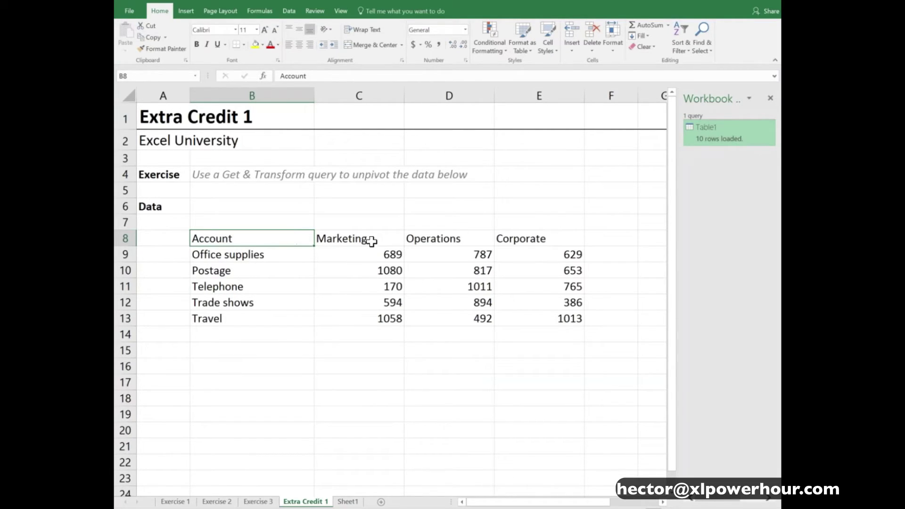
pyautogui.moveTo(367, 238); pyautogui.dragTo(547, 322)
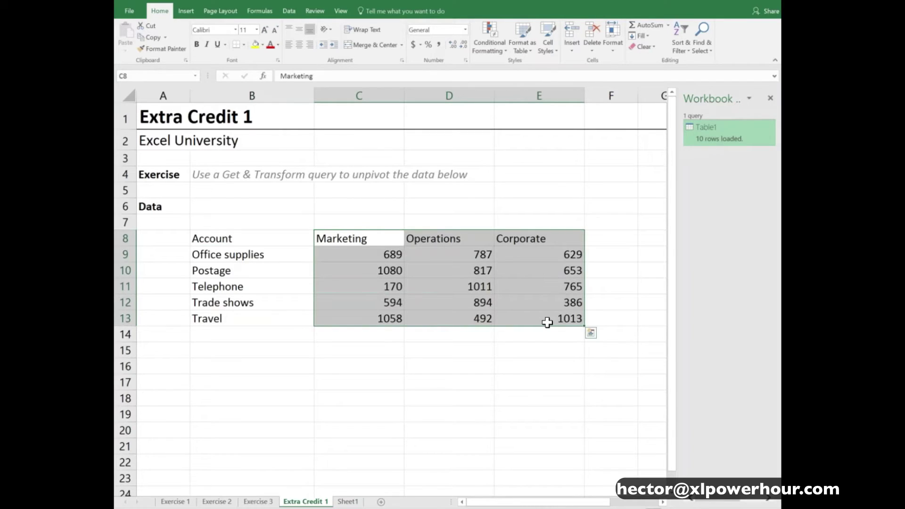
pyautogui.moveTo(390, 238); pyautogui.dragTo(525, 237)
pyautogui.click(278, 240)
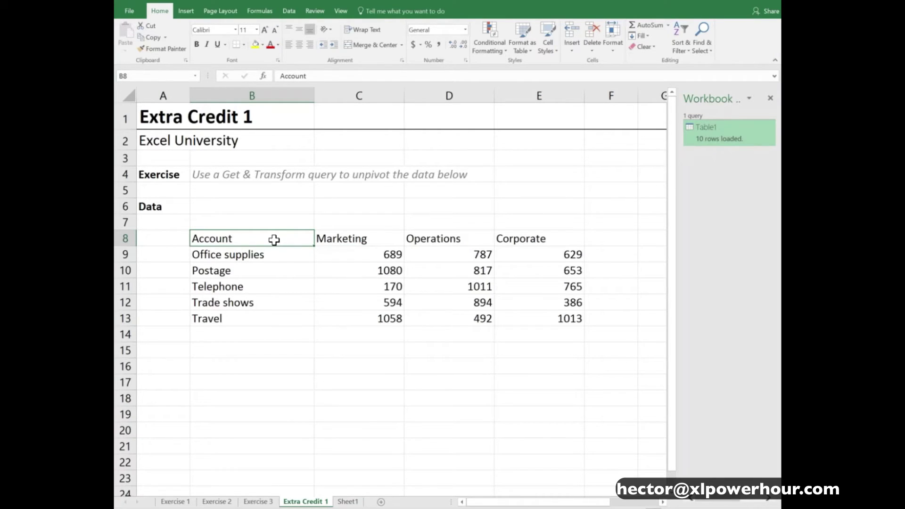
pyautogui.moveTo(288, 239); pyautogui.dragTo(576, 315)
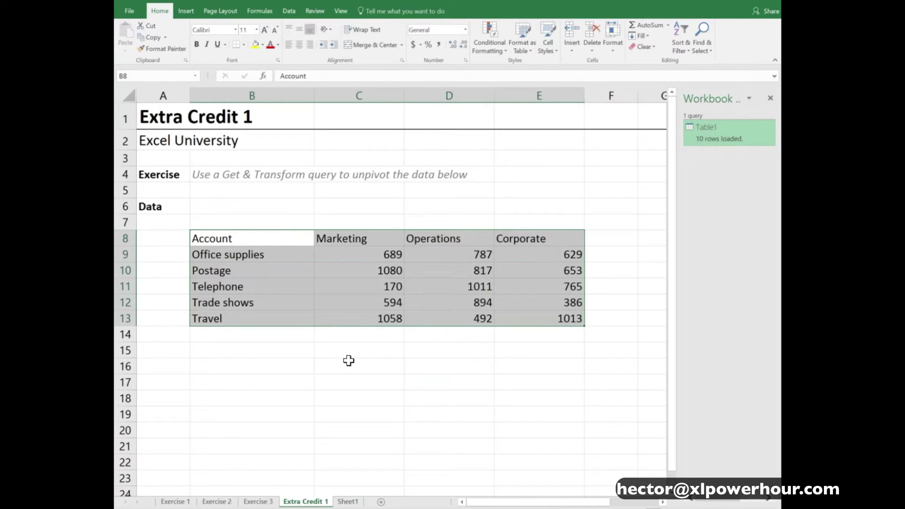
# Paste a transposed copy of the account table into B16, then delete it
pyautogui.hotkey('ctrl', 'c')
pyautogui.click(250, 368)
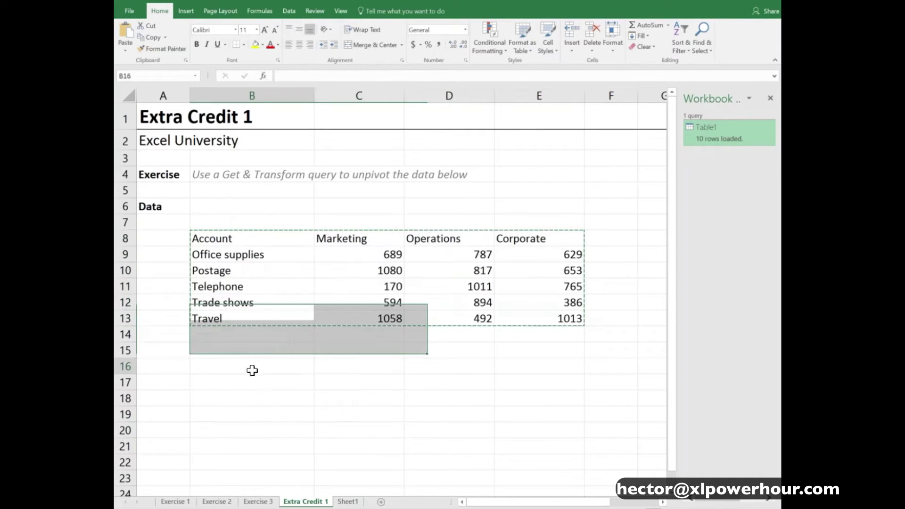
pyautogui.hotkey('ctrl', 'alt', 'v')
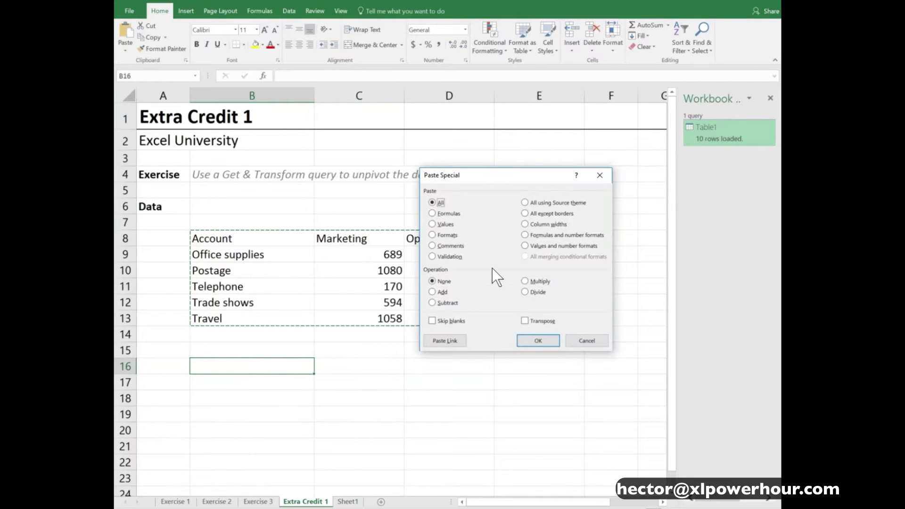
pyautogui.click(548, 321)
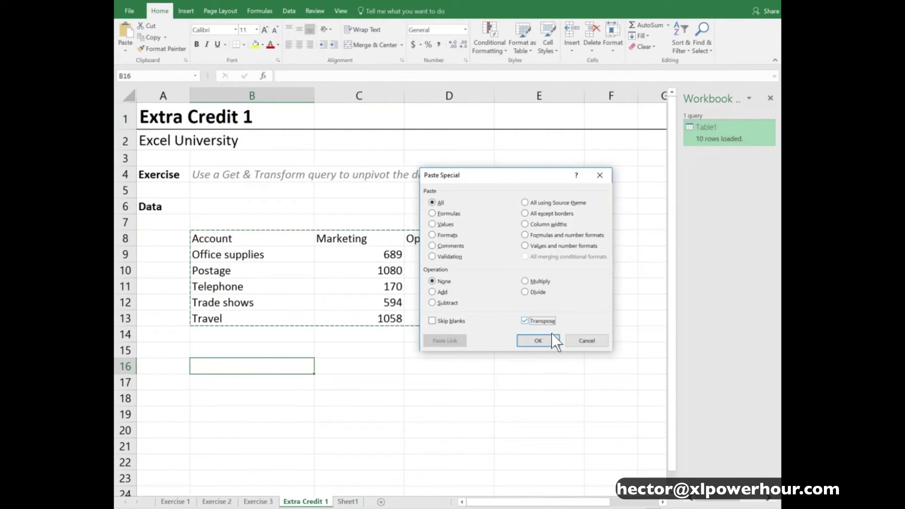
pyautogui.click(550, 338)
pyautogui.scroll(-1, 439, 328)
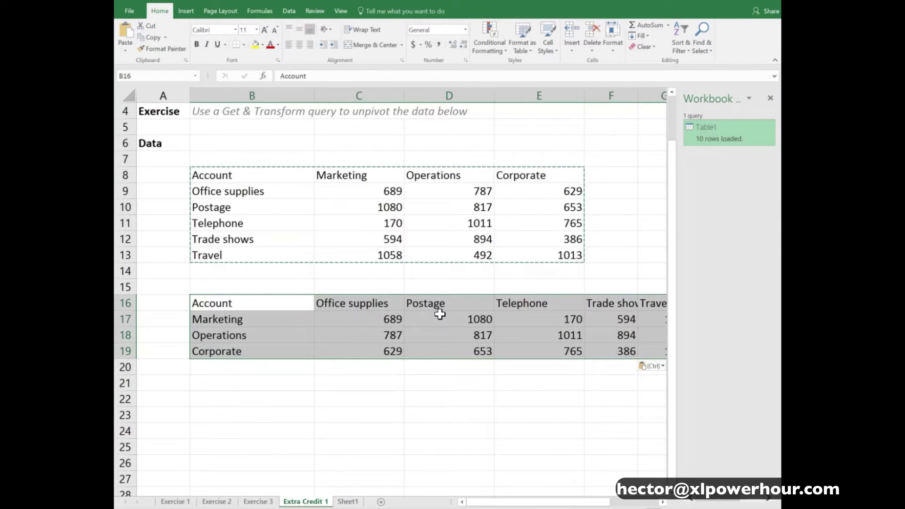
pyautogui.press('Delete')
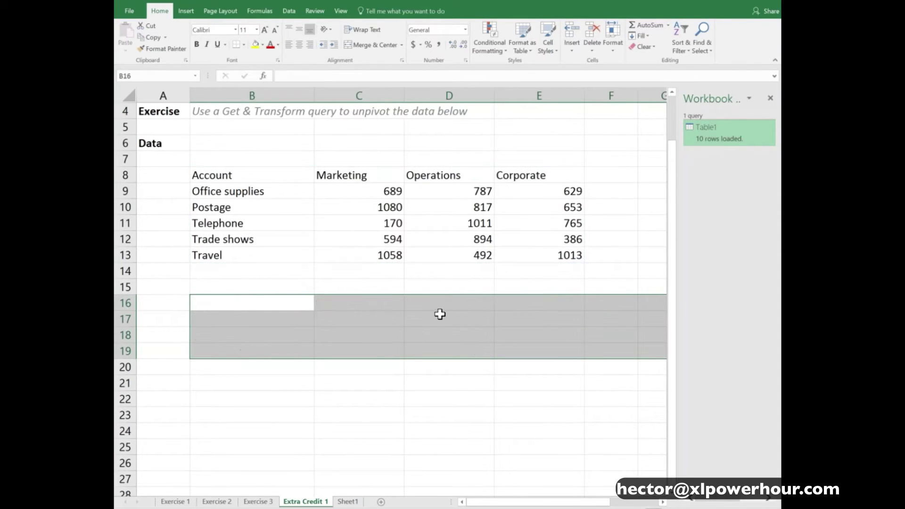
# Copy the account names B9:B13 into B14:B18 and B19:B23
pyautogui.click(268, 192)
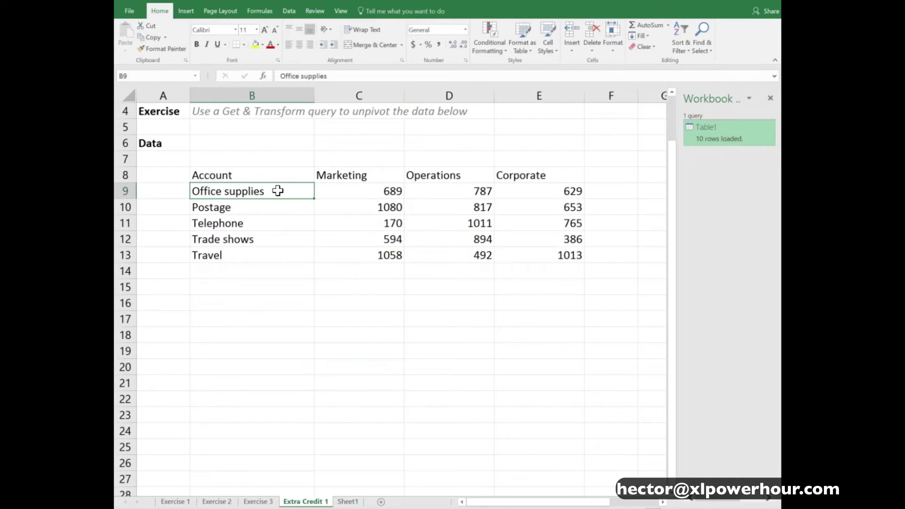
pyautogui.moveTo(276, 191); pyautogui.dragTo(277, 256)
pyautogui.hotkey('ctrl', 'c')
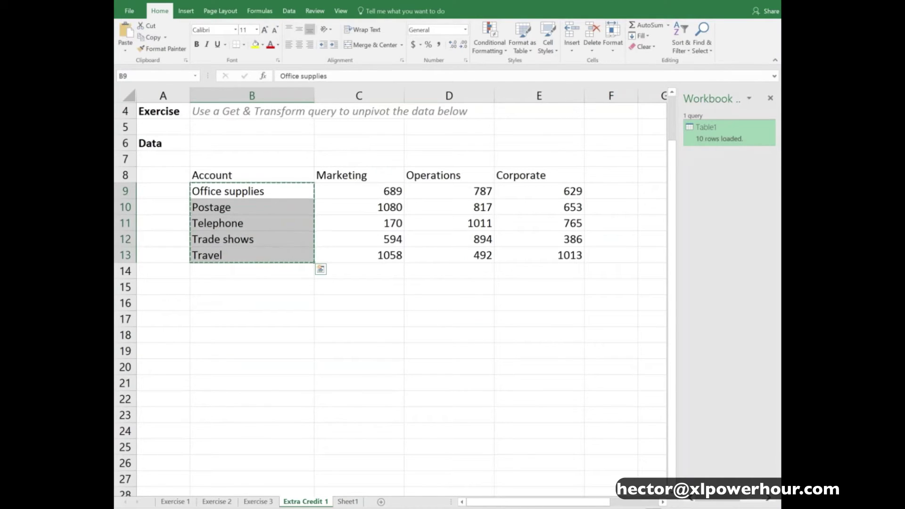
pyautogui.click(260, 272)
pyautogui.hotkey('ctrl', 'v')
pyautogui.click(264, 353)
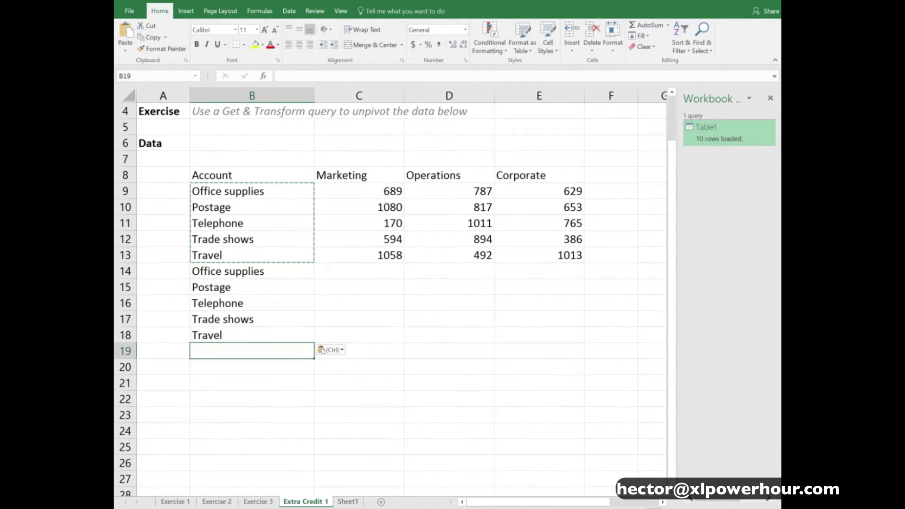
pyautogui.hotkey('ctrl', 'v')
# Delete the repeated account names in B14:B23 and return to cell B8
pyautogui.click(369, 175)
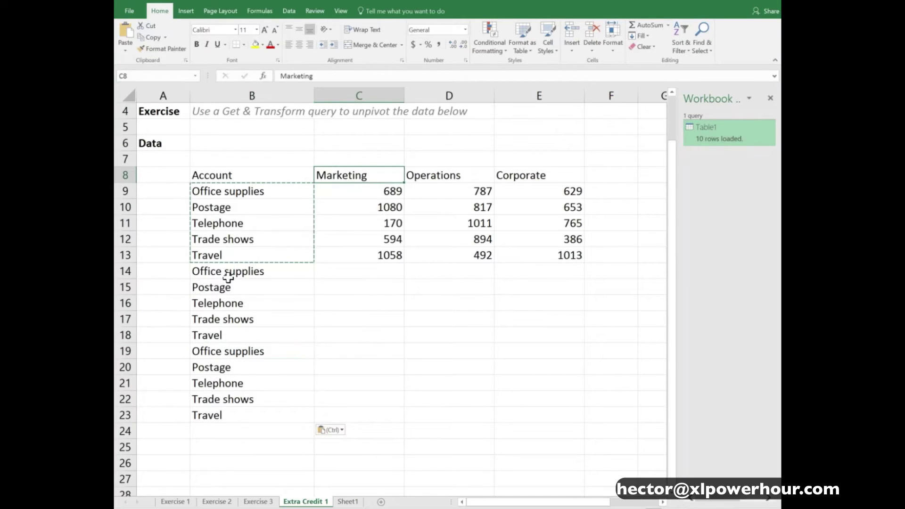
pyautogui.moveTo(238, 272); pyautogui.dragTo(236, 414)
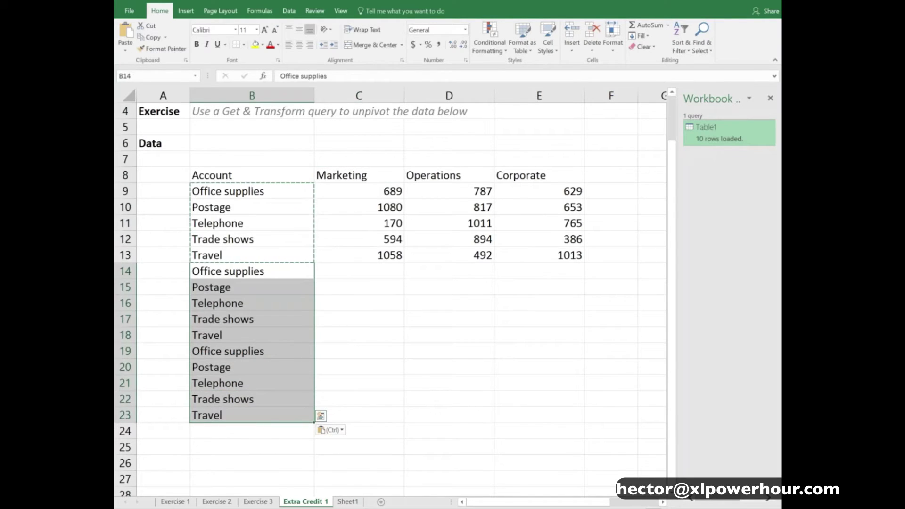
pyautogui.press('Delete')
pyautogui.click(349, 191)
pyautogui.scroll(1, 360, 246)
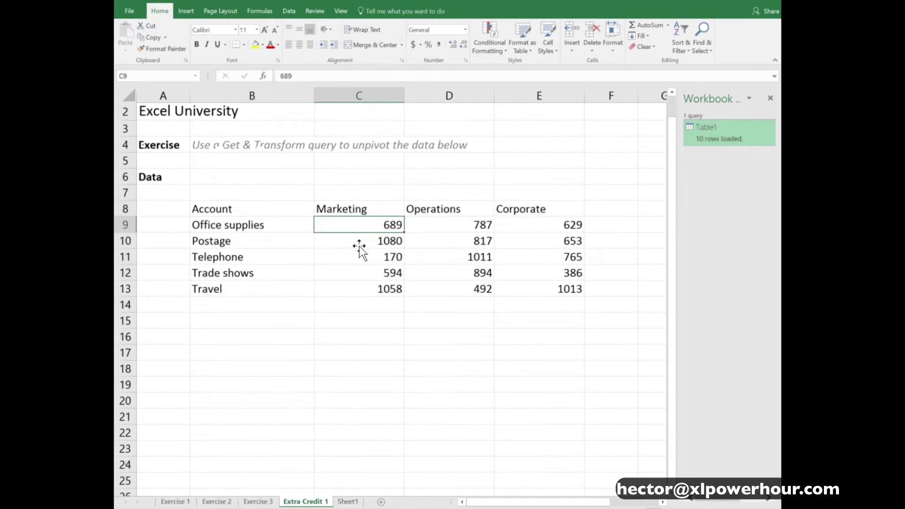
pyautogui.scroll(1, 360, 246)
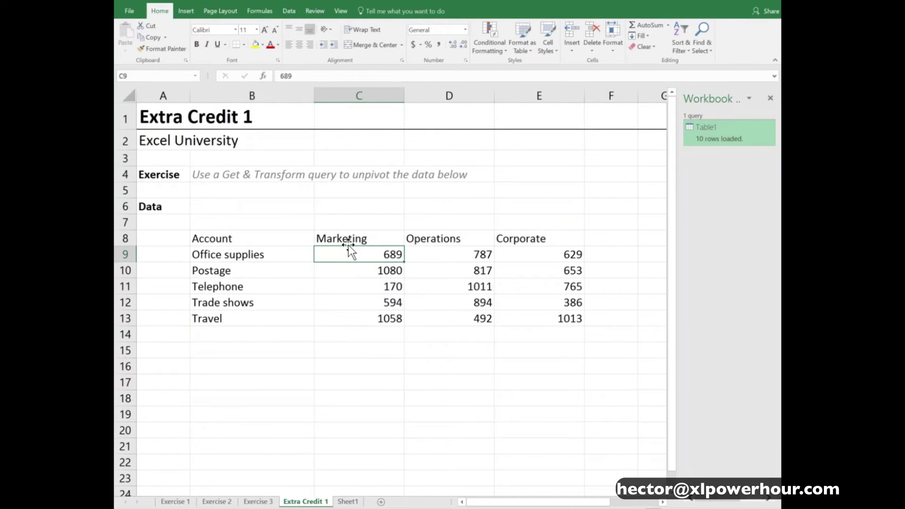
pyautogui.click(292, 237)
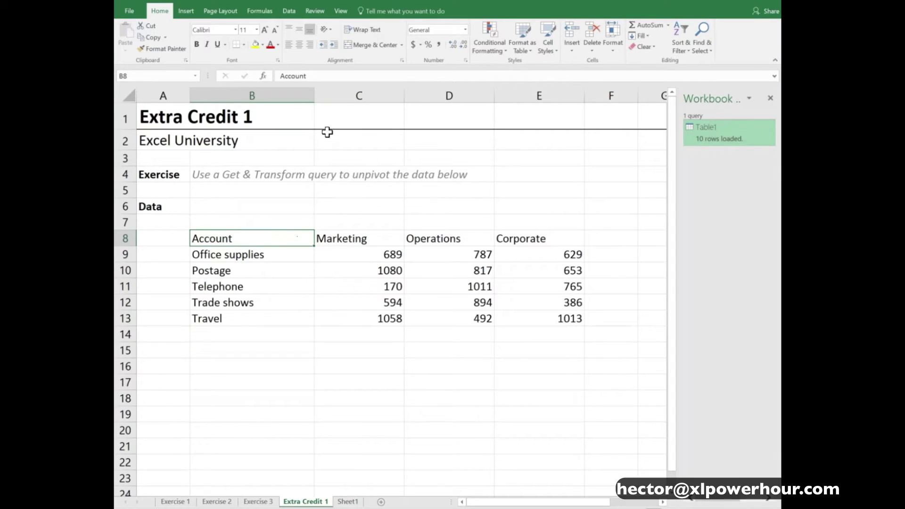
# Create Table3 from B8:E13 with headers via From Table and select only the Account column
pyautogui.click(289, 11)
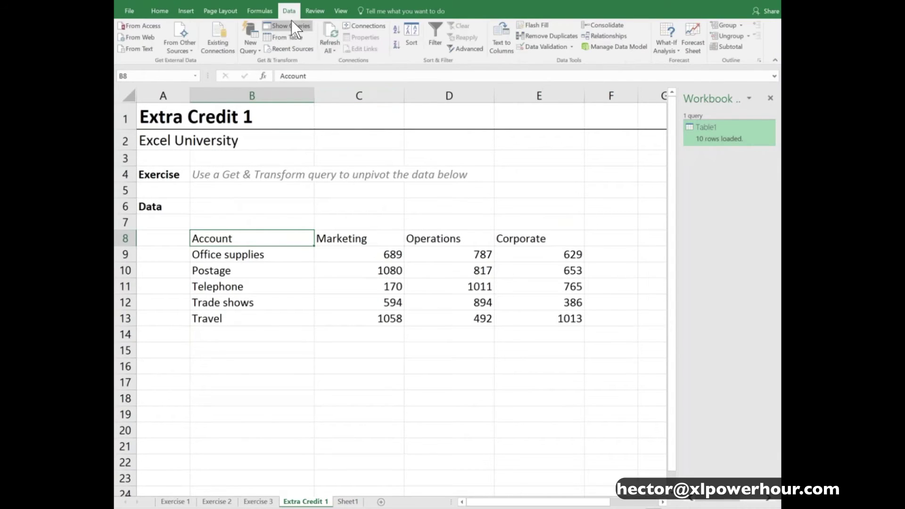
pyautogui.click(296, 39)
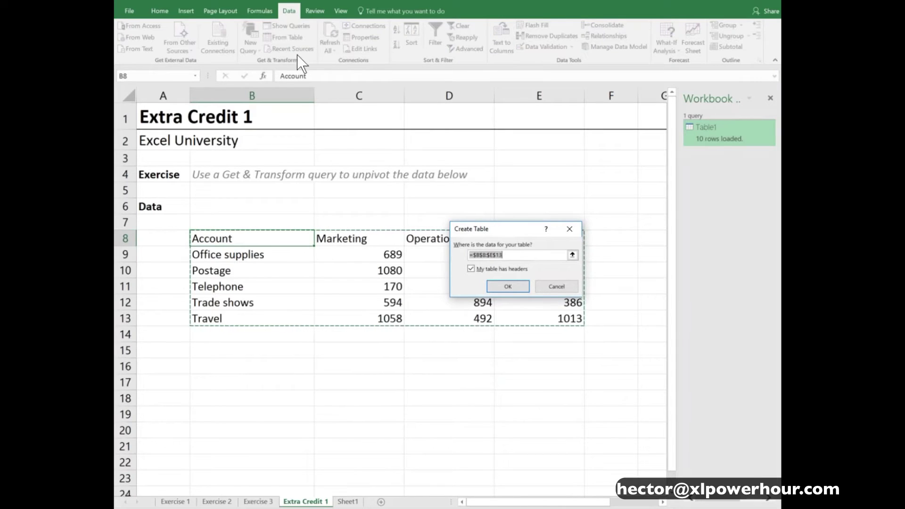
pyautogui.click(518, 287)
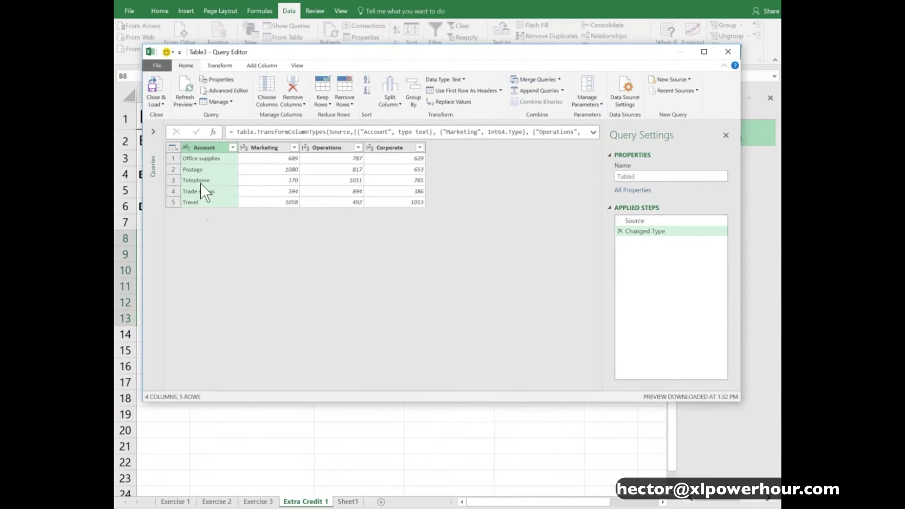
pyautogui.click(257, 148)
pyautogui.keyDown('shift'); pyautogui.click(394, 147); pyautogui.keyUp('shift')
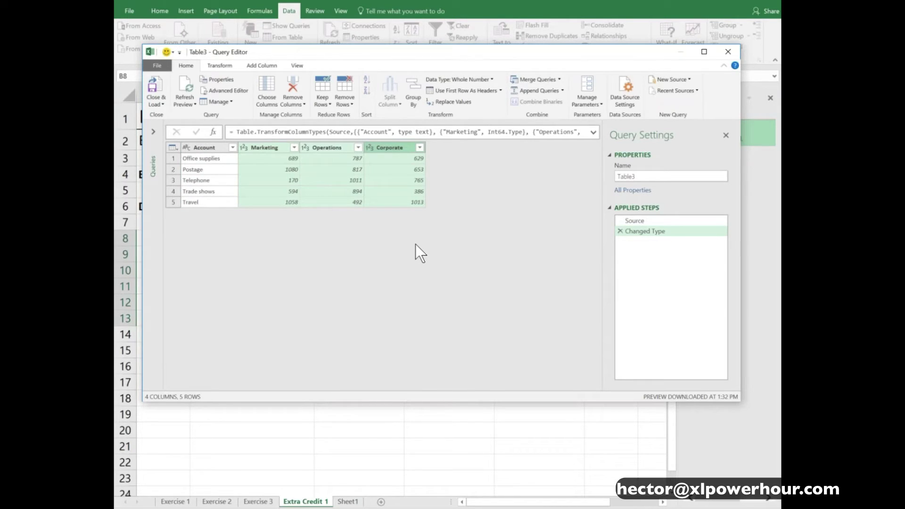
pyautogui.click(213, 148)
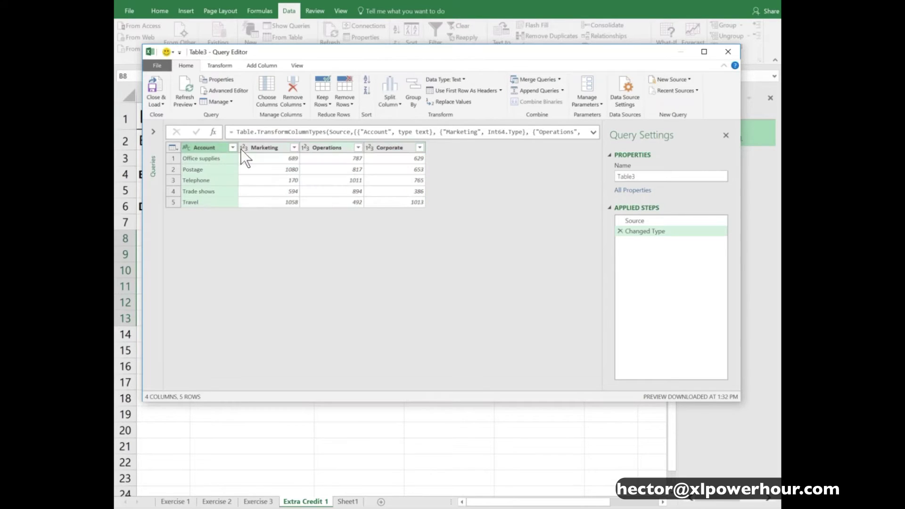
# Apply Unpivot Other Columns to Table3, keeping Account and creating Attribute and Value columns
pyautogui.click(221, 66)
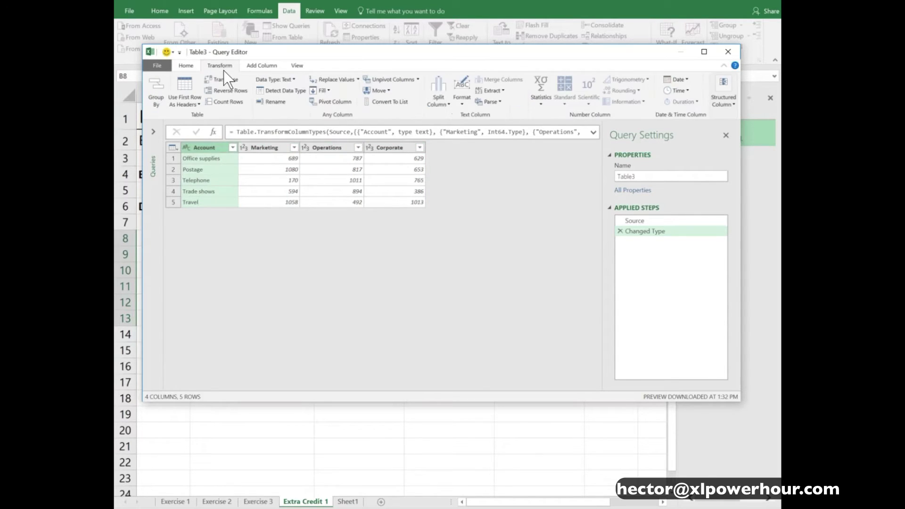
pyautogui.click(418, 79)
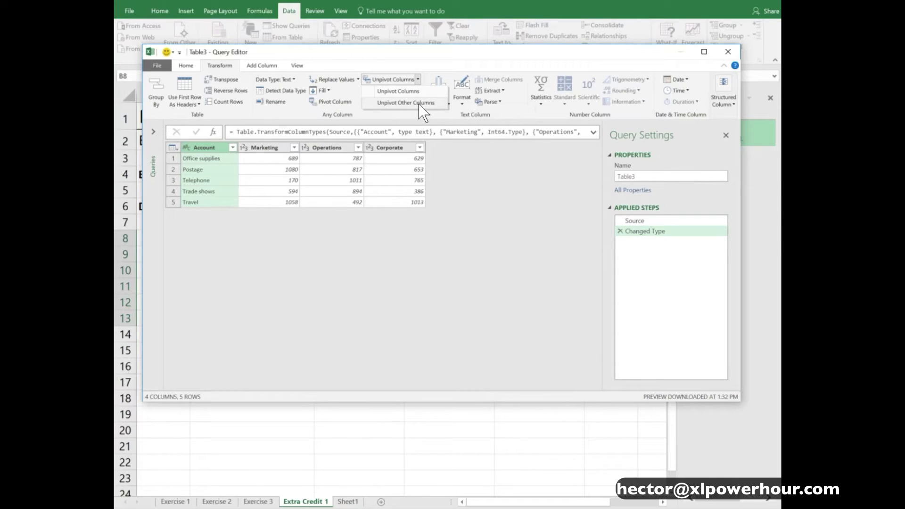
pyautogui.click(419, 104)
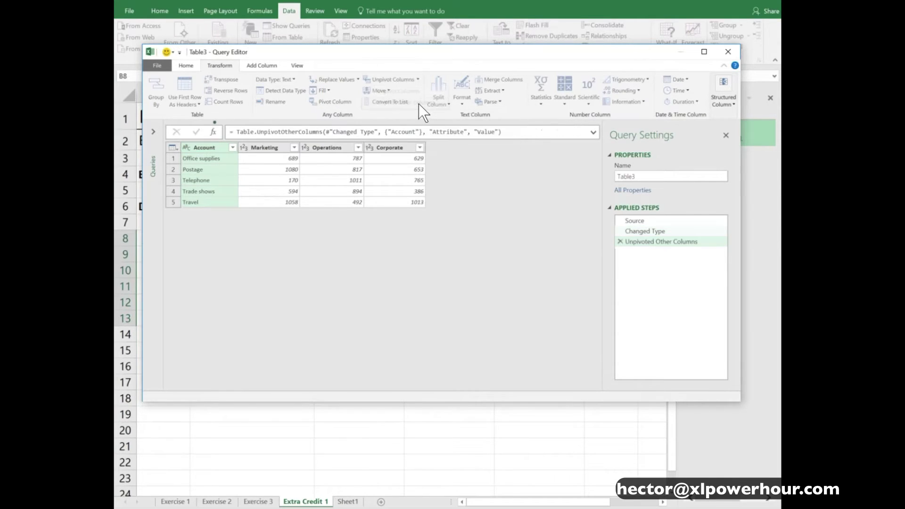
pyautogui.click(336, 160)
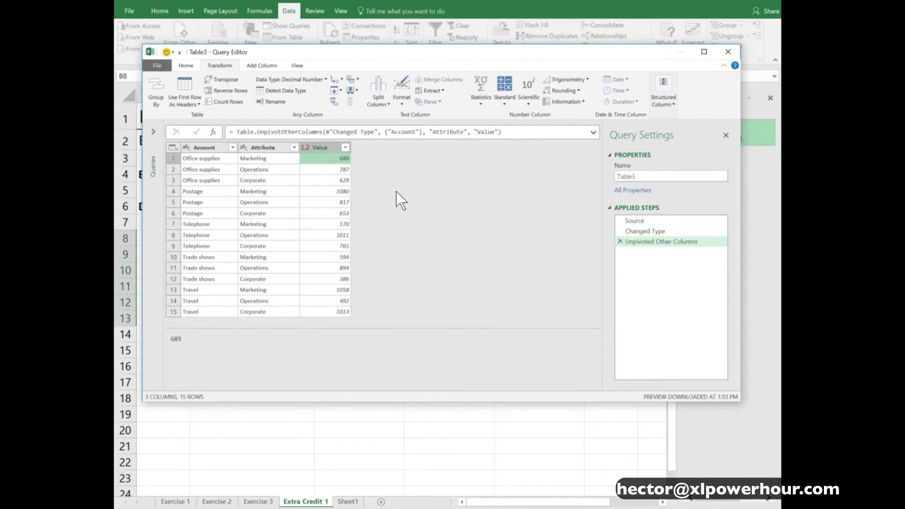
pyautogui.click(187, 66)
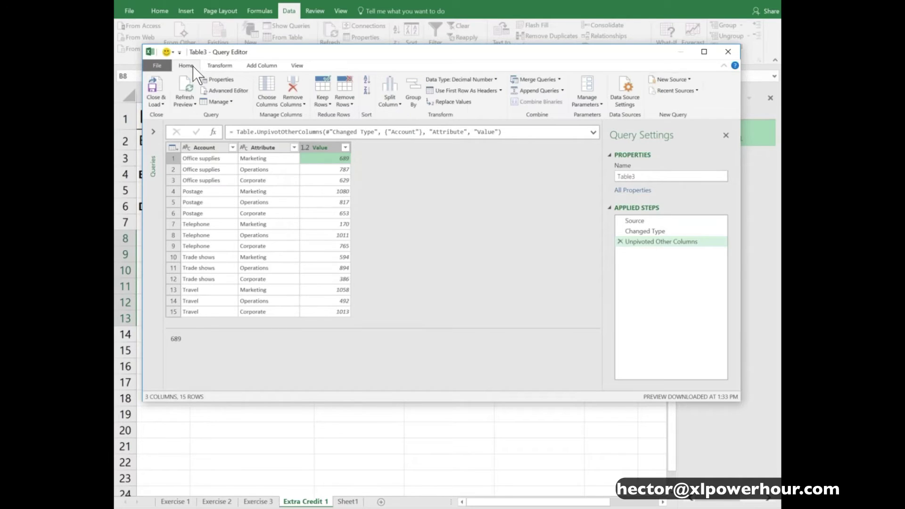
pyautogui.click(157, 86)
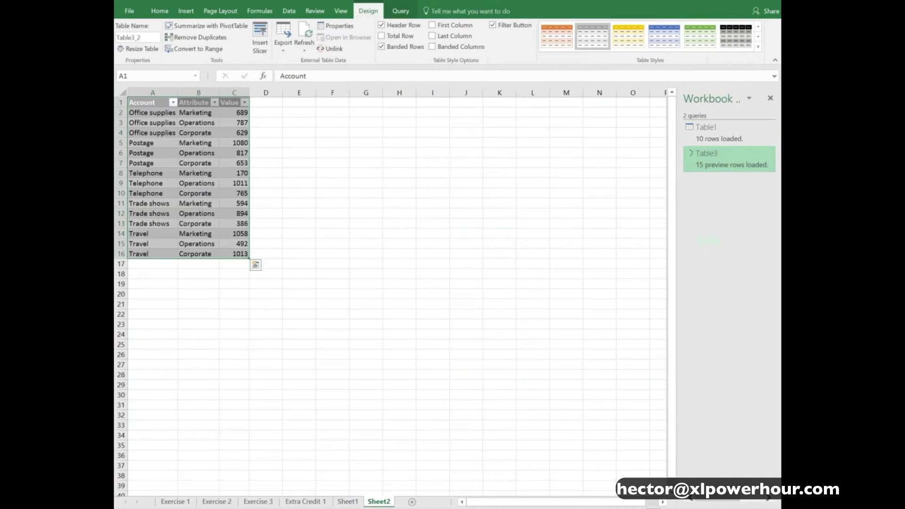
# Check the loaded 15-row table against the Extra Credit 1 source table
pyautogui.click(205, 123)
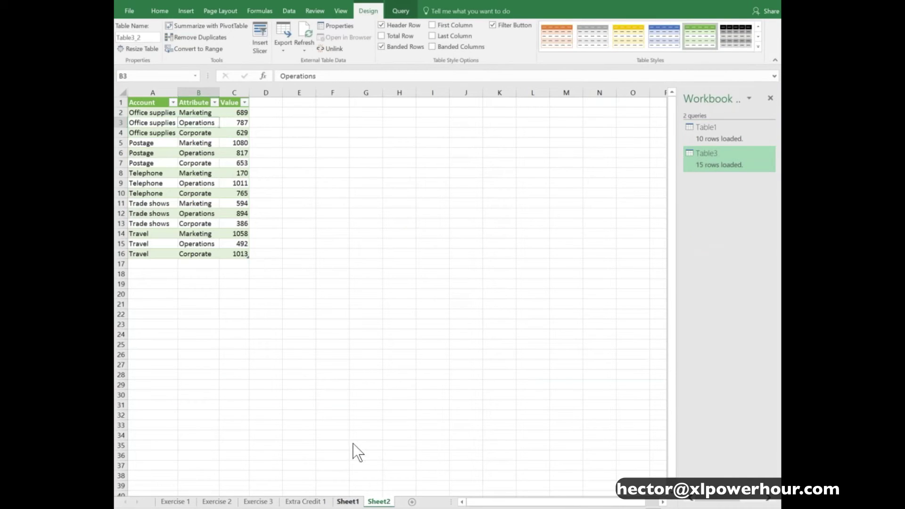
pyautogui.hotkey('ctrl', 'pageup')
pyautogui.click(306, 501)
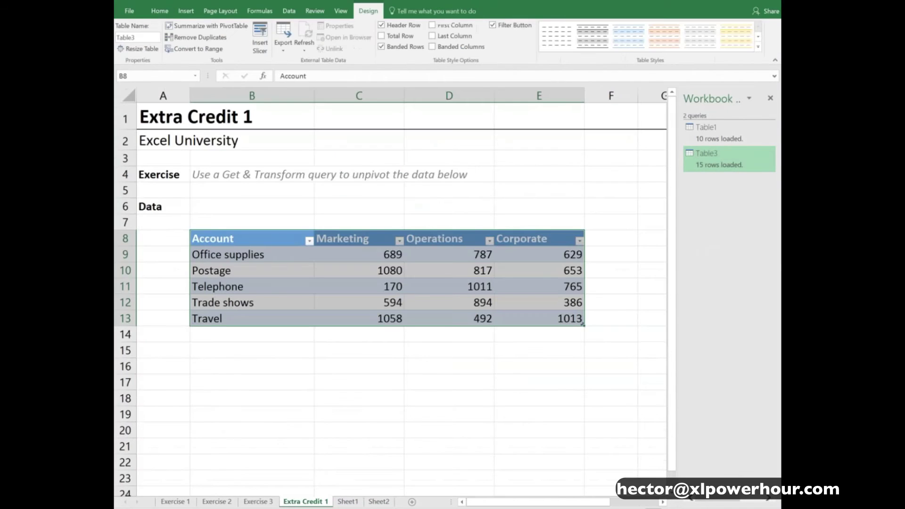
pyautogui.click(259, 254)
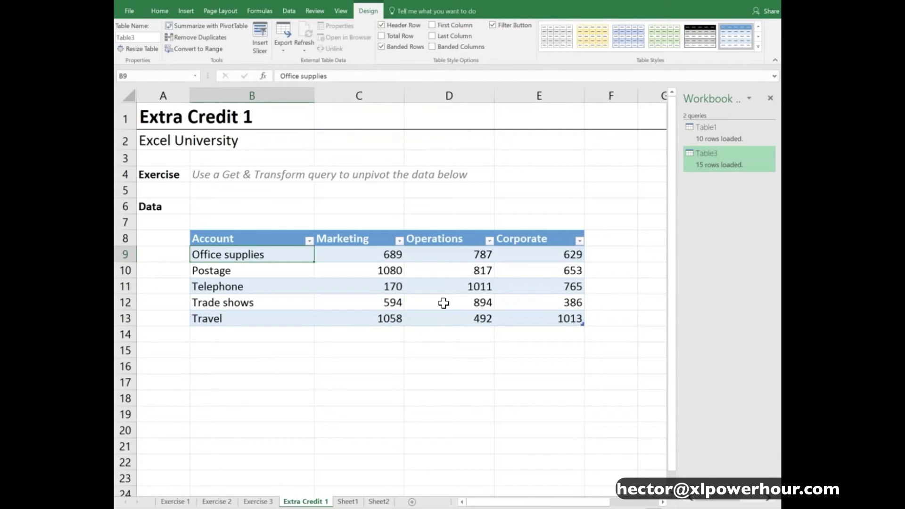
# Refresh the unpivoted query table on Sheet2, then move to Sheet1
pyautogui.click(378, 501)
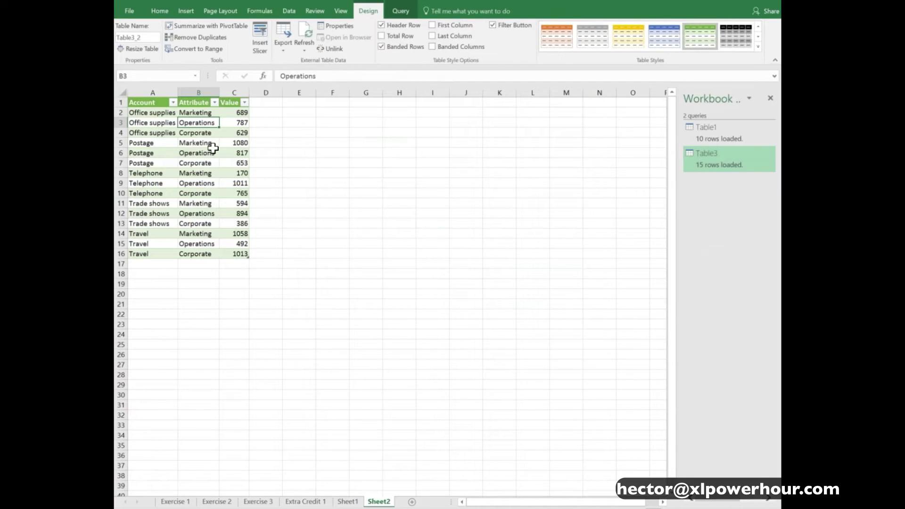
pyautogui.rightClick(199, 121)
pyautogui.click(238, 192)
pyautogui.click(205, 133)
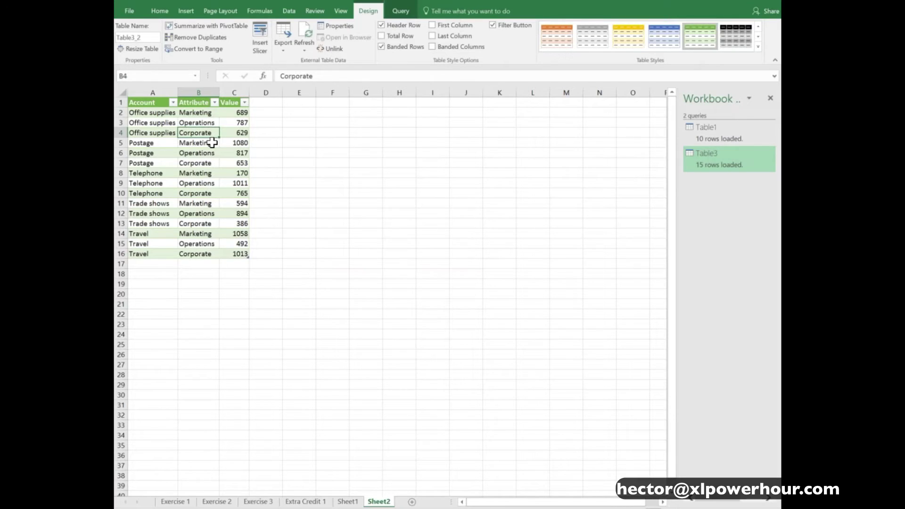
pyautogui.hotkey('ctrl', 'pageup')
pyautogui.hotkey('ctrl', 'pageup')
pyautogui.hotkey('ctrl', 'pageup')
pyautogui.hotkey('ctrl', 'pageup')
pyautogui.hotkey('ctrl', 'pageup')
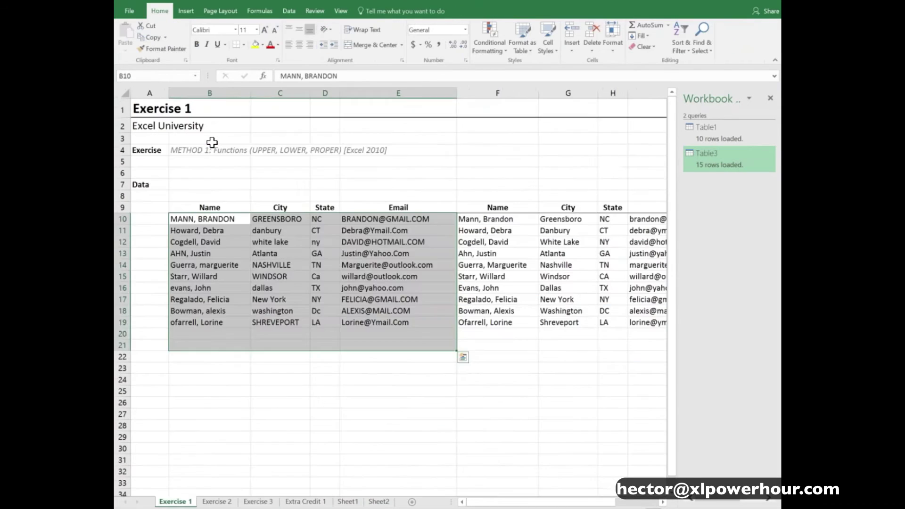
pyautogui.hotkey('ctrl', 'Home')
pyautogui.press('Right')
pyautogui.press('Right')
pyautogui.press('Right')
pyautogui.press('Right')
pyautogui.hotkey('ctrl', 'Down')
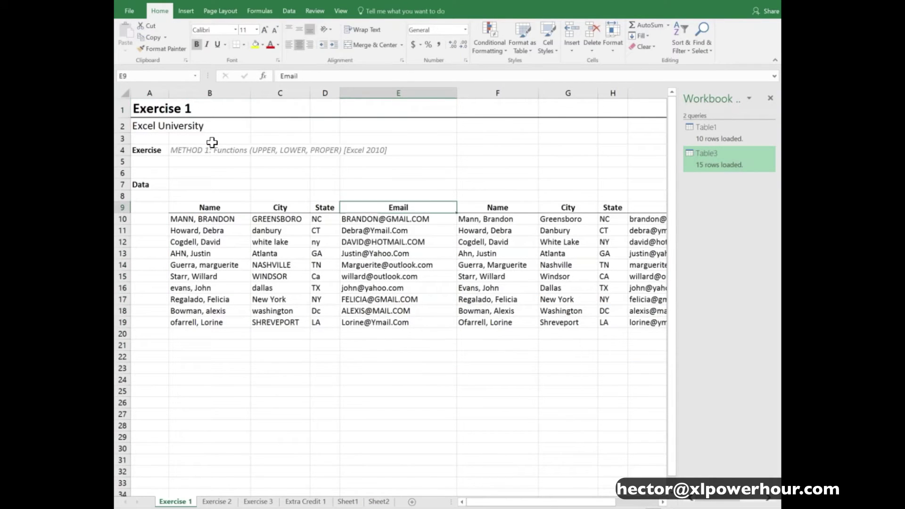
pyautogui.press('Right')
pyautogui.press('Down')
pyautogui.press('F2')
pyautogui.press('Escape')
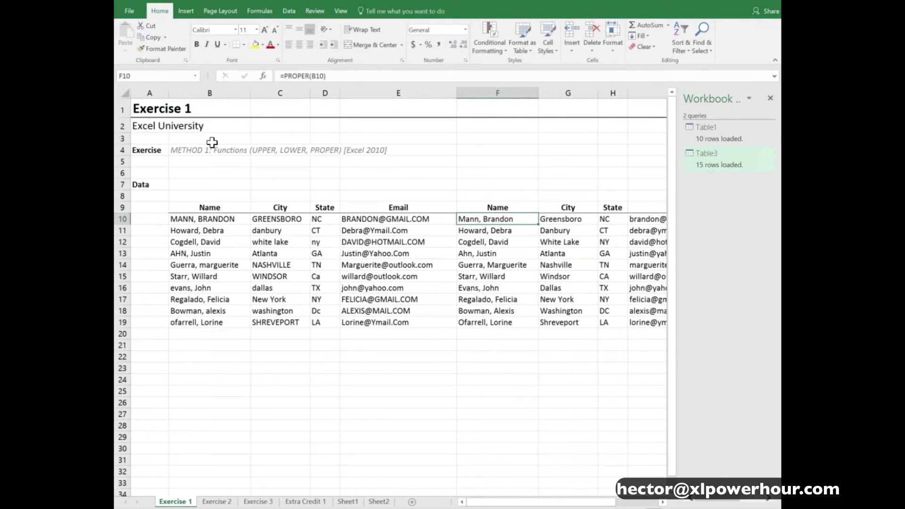
pyautogui.hotkey('ctrl', 'pagedown')
pyautogui.press('Right')
pyautogui.press('Right')
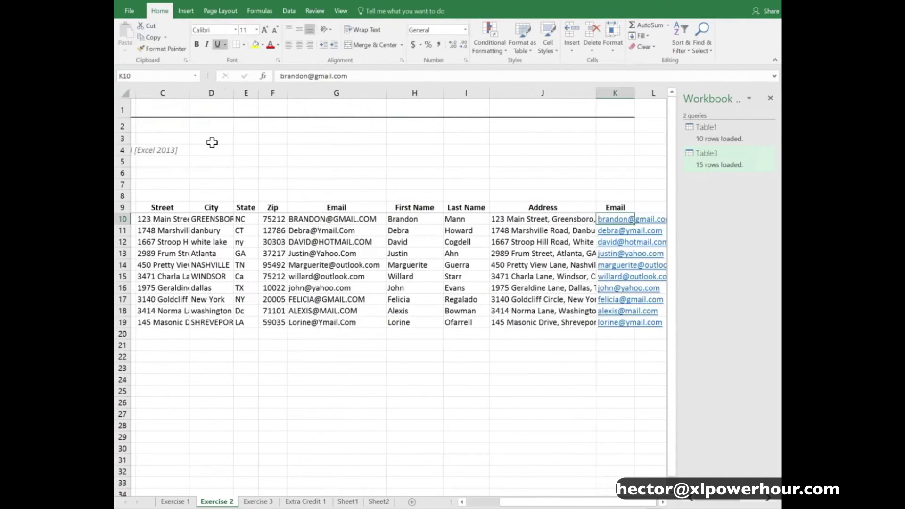
pyautogui.press('Left')
pyautogui.press('Left')
pyautogui.press('Left')
pyautogui.press('Left')
pyautogui.press('Left')
pyautogui.press('Left')
pyautogui.press('Left')
pyautogui.press('Left')
pyautogui.press('Left')
pyautogui.press('Left')
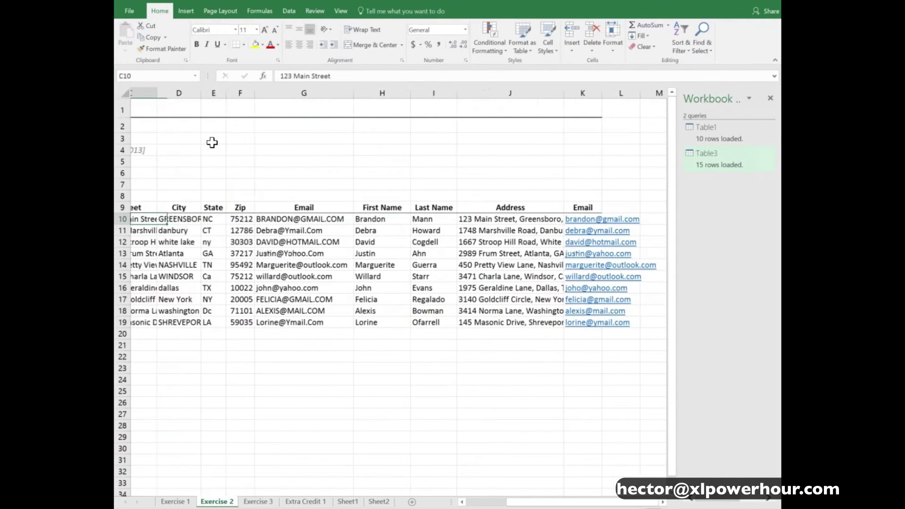
pyautogui.hotkey('ctrl', 'pagedown')
pyautogui.press('Right')
pyautogui.press('Right')
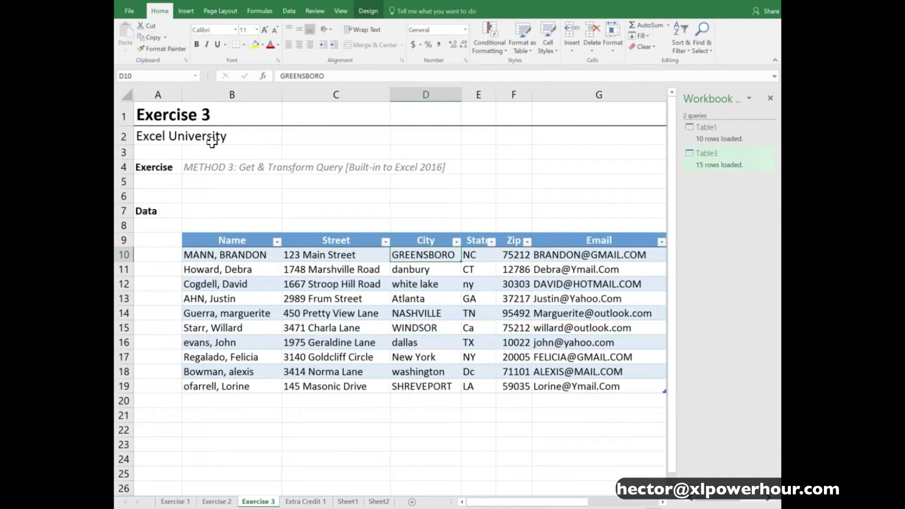
pyautogui.hotkey('ctrl', 'pagedown')
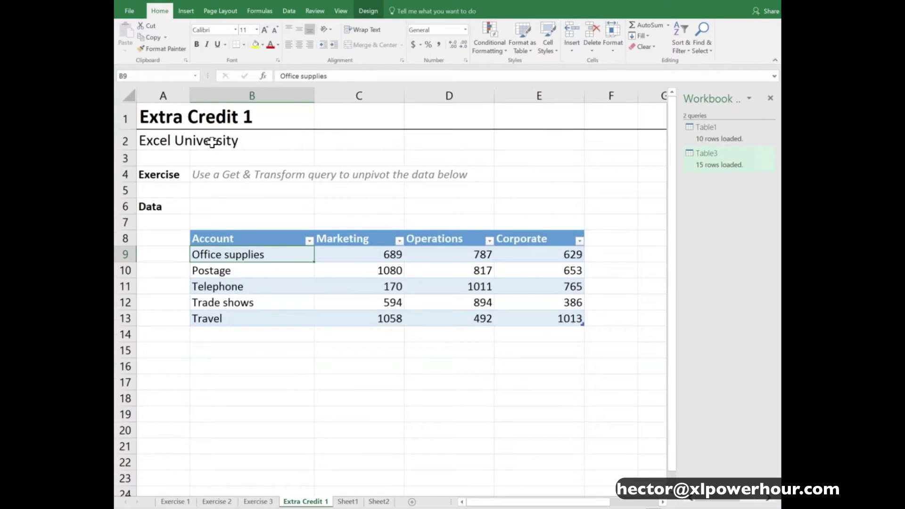
pyautogui.hotkey('ctrl', 'pagedown')
pyautogui.hotkey('ctrl', 'pagedown')
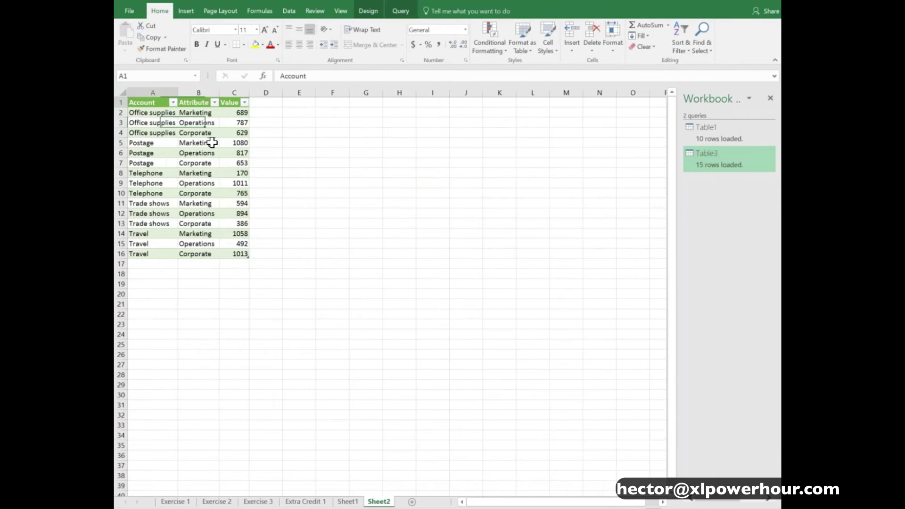
pyautogui.hotkey('ctrl', 'pageup')
pyautogui.hotkey('ctrl', 'pageup')
pyautogui.hotkey('ctrl', 'pageup')
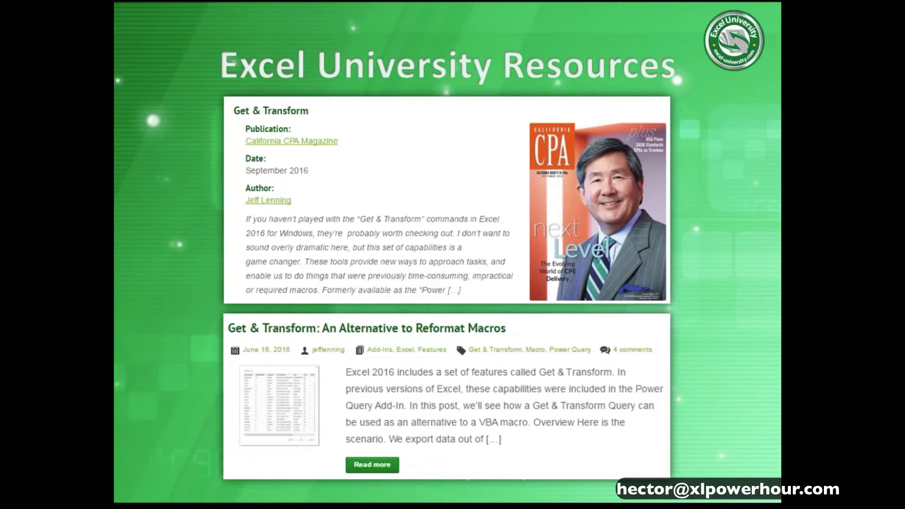
# Switch from the slideshow to the Chrome window with the XL Power Hour page
pyautogui.hotkey('alt', 'Tab')
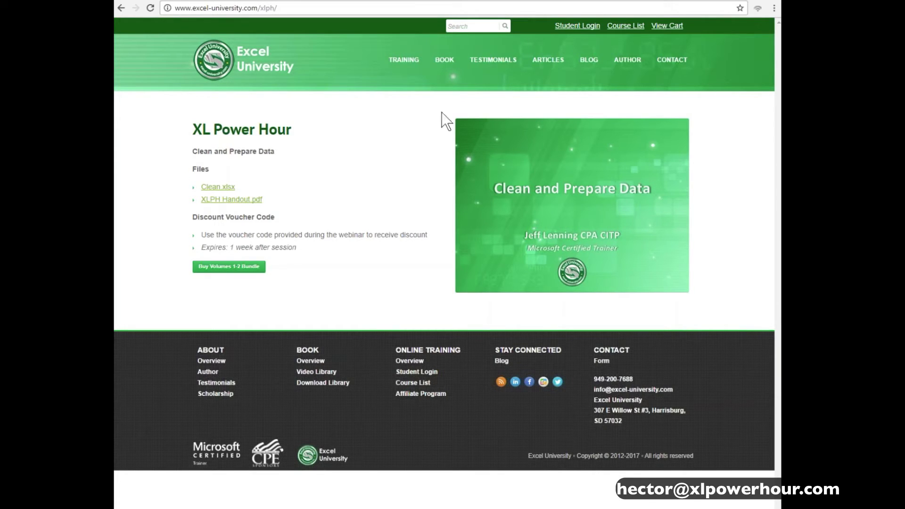
# Open the Get & Transform article from the ARTICLES list and scroll through it
pyautogui.click(556, 79)
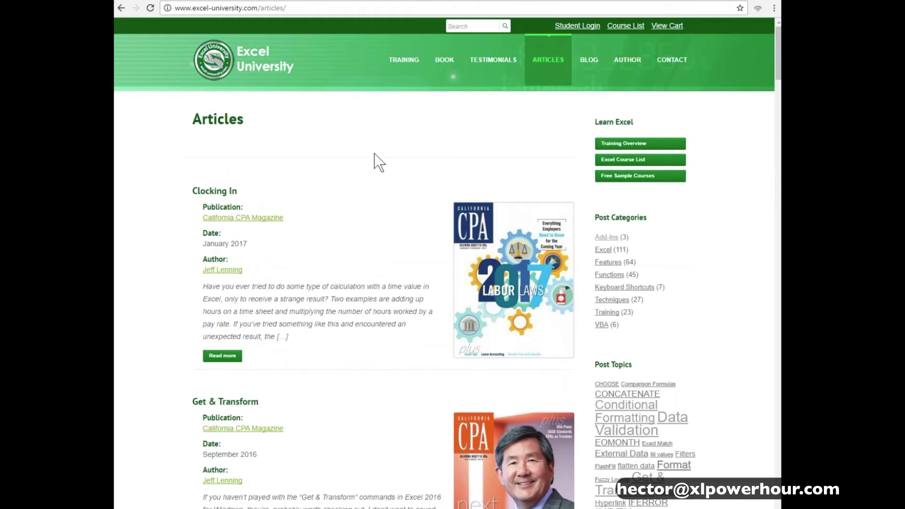
pyautogui.scroll(-5, 372, 154)
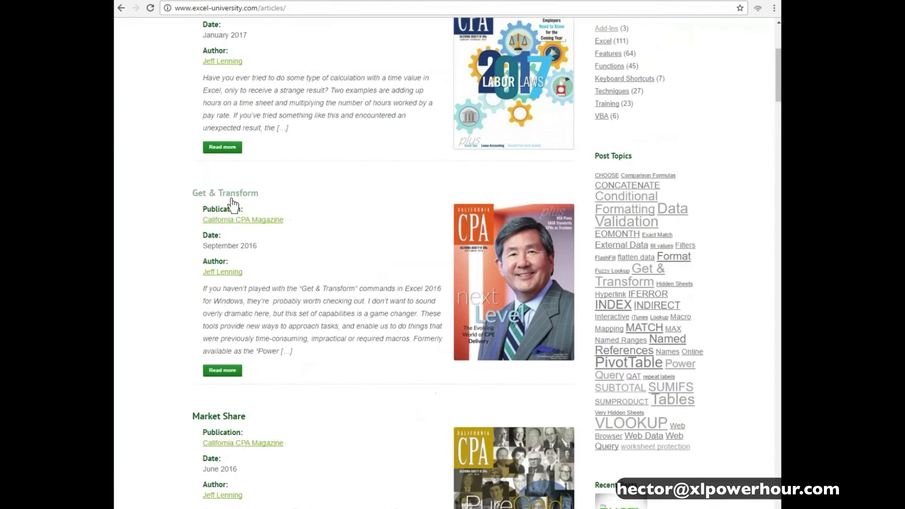
pyautogui.click(249, 202)
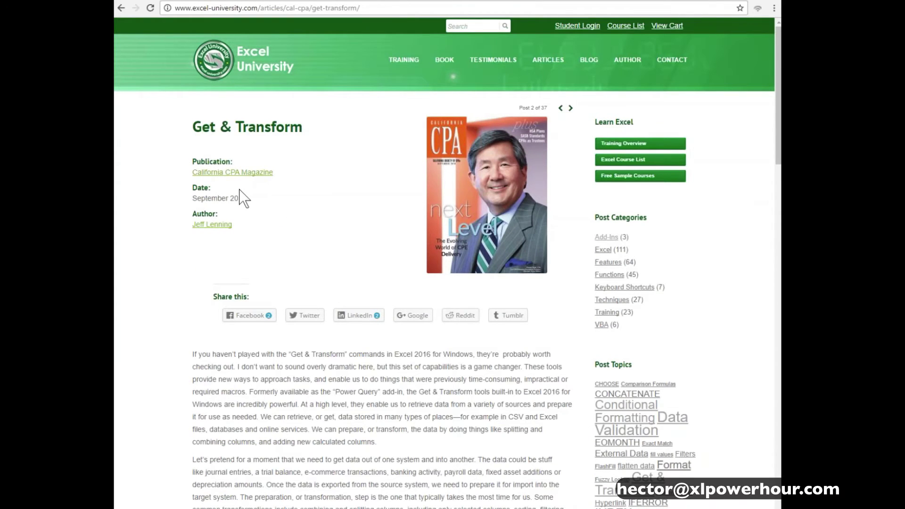
pyautogui.scroll(-4, 244, 196)
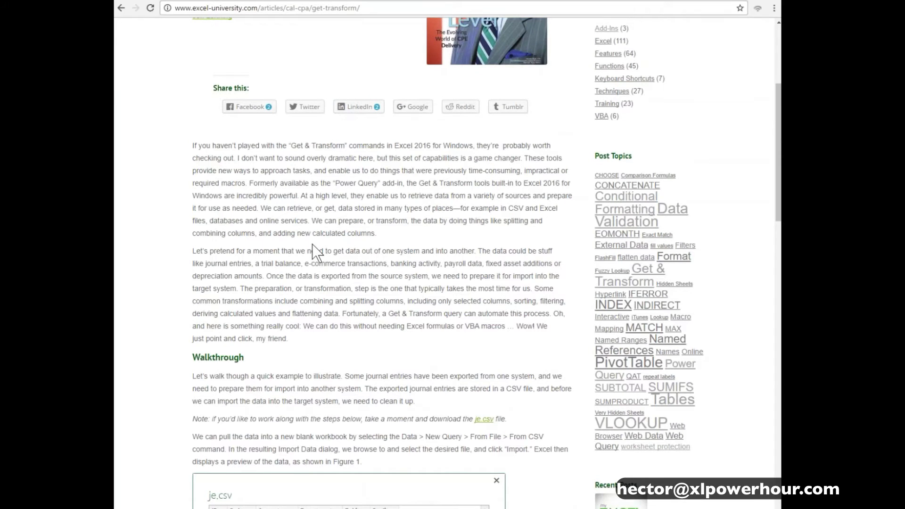
pyautogui.scroll(-3, 316, 254)
pyautogui.scroll(-7, 312, 245)
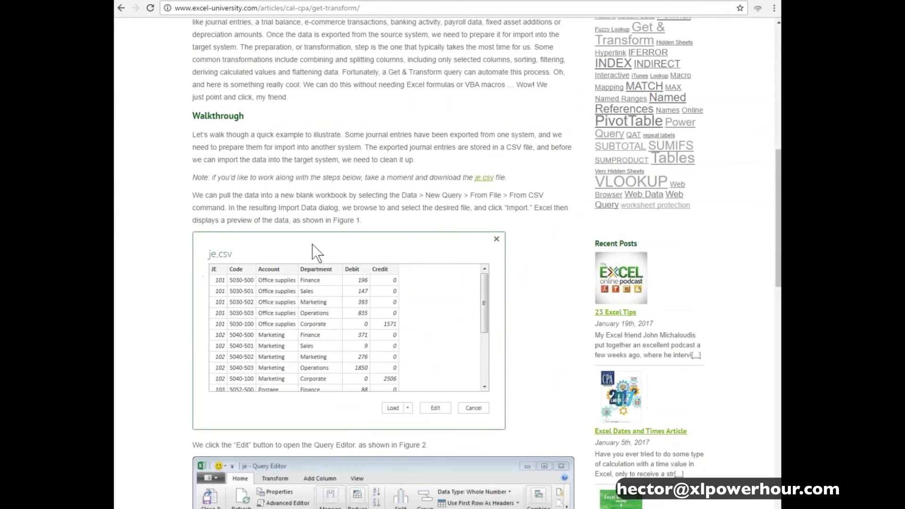
pyautogui.scroll(-10, 311, 244)
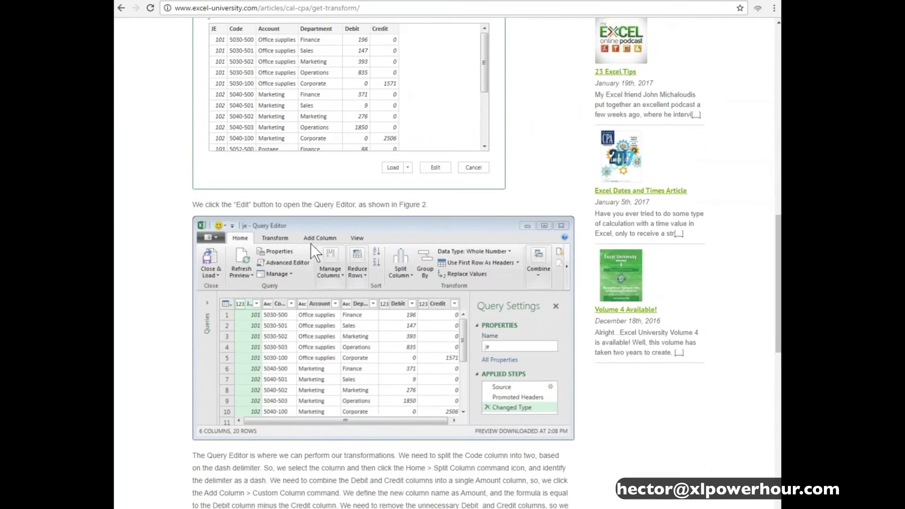
pyautogui.scroll(20, 316, 233)
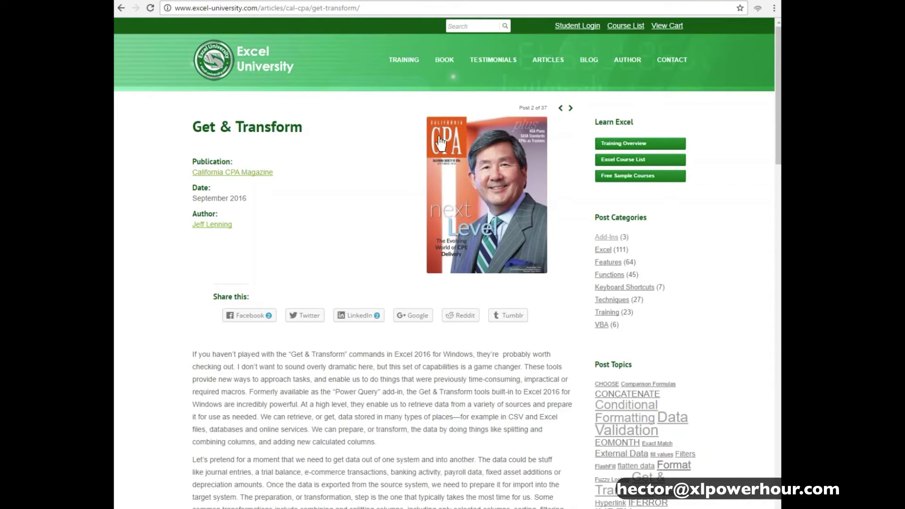
# Open the Excel University BLOG listing and scroll down to the page numbers
pyautogui.click(578, 75)
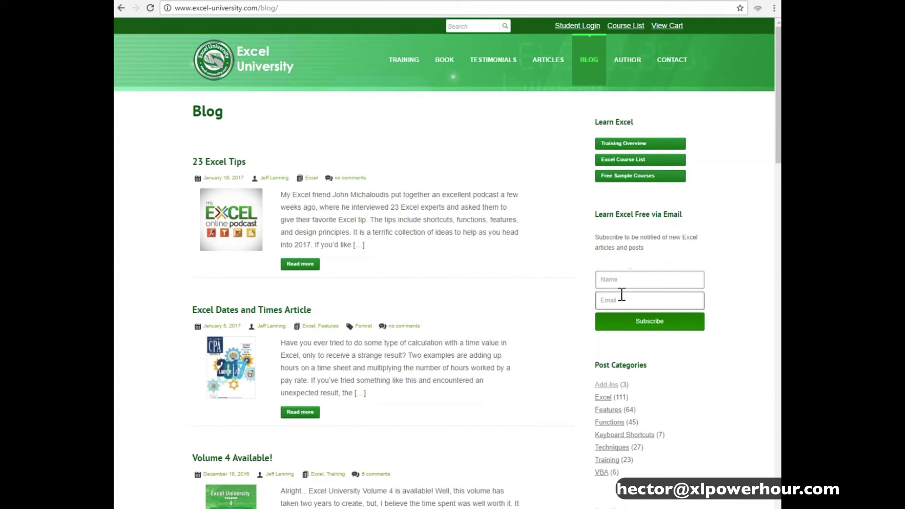
pyautogui.scroll(-10, 454, 277)
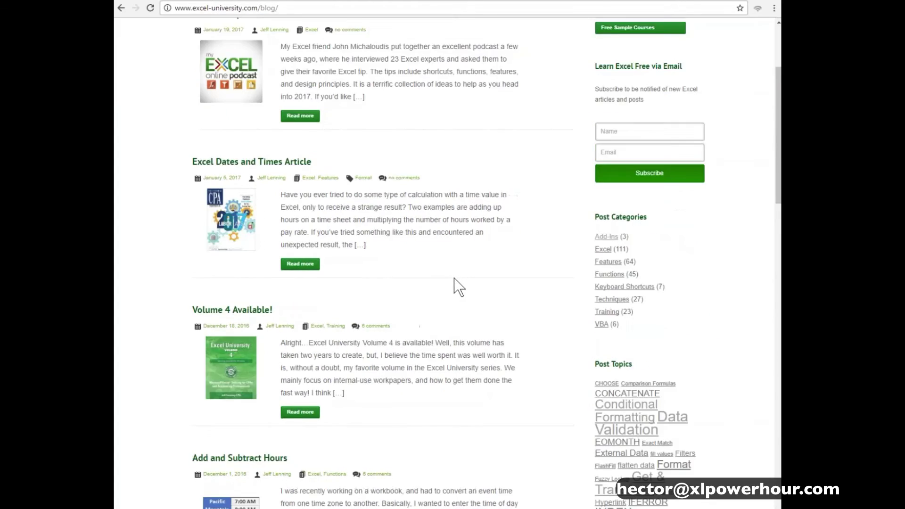
pyautogui.scroll(-10, 455, 278)
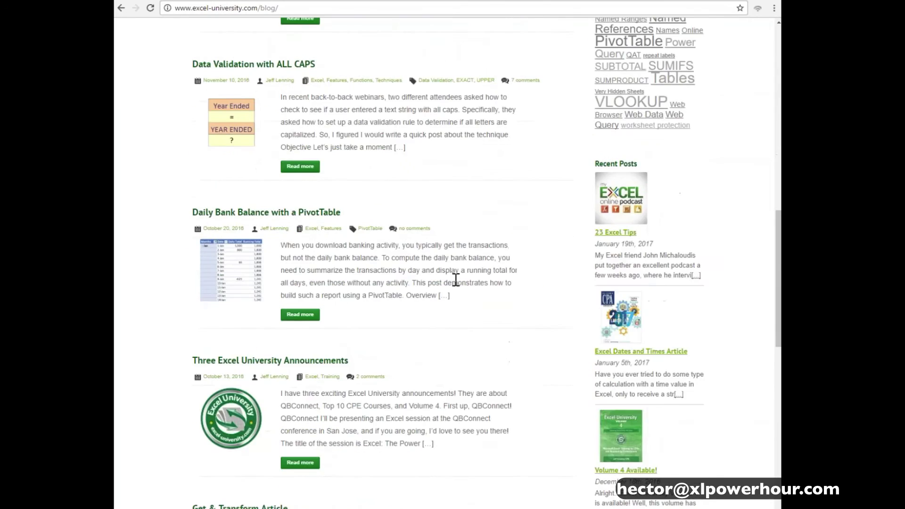
pyautogui.scroll(-5, 455, 280)
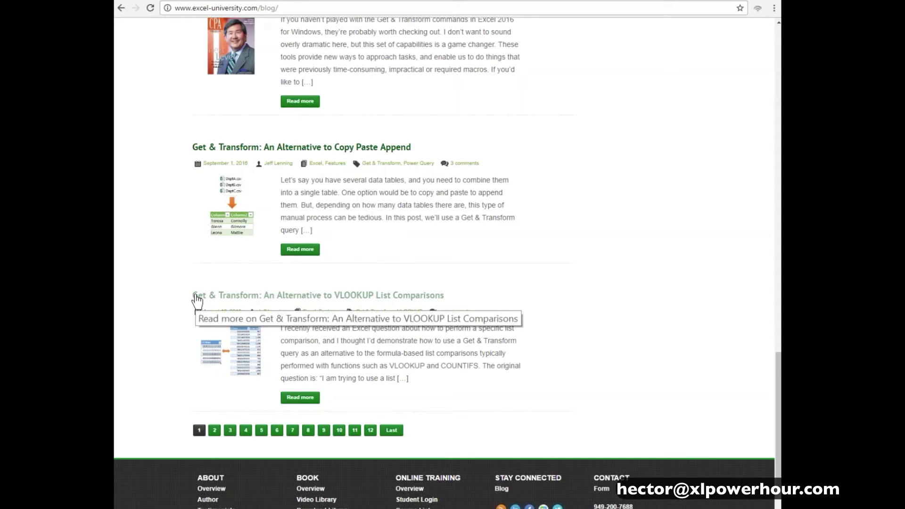
# Go to page 2 of the blog listing and scroll through its posts
pyautogui.click(214, 429)
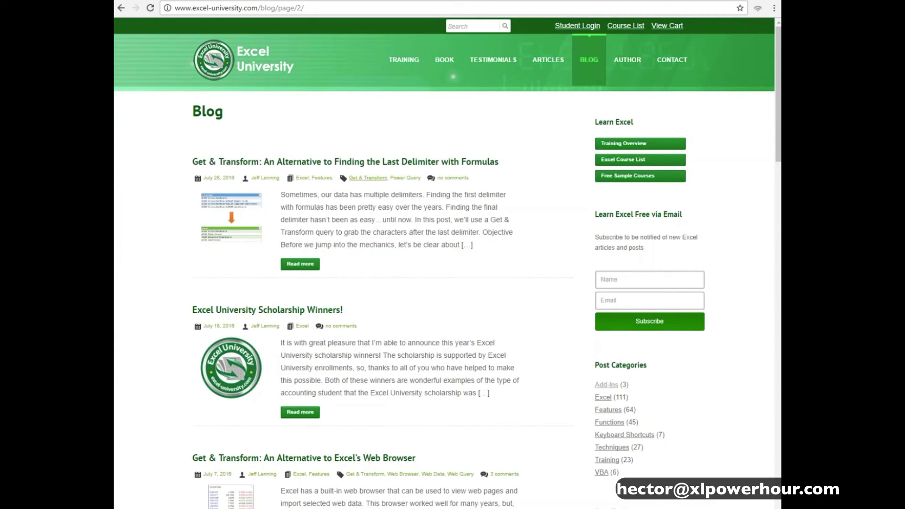
pyautogui.scroll(-1, 356, 183)
pyautogui.scroll(-5, 357, 183)
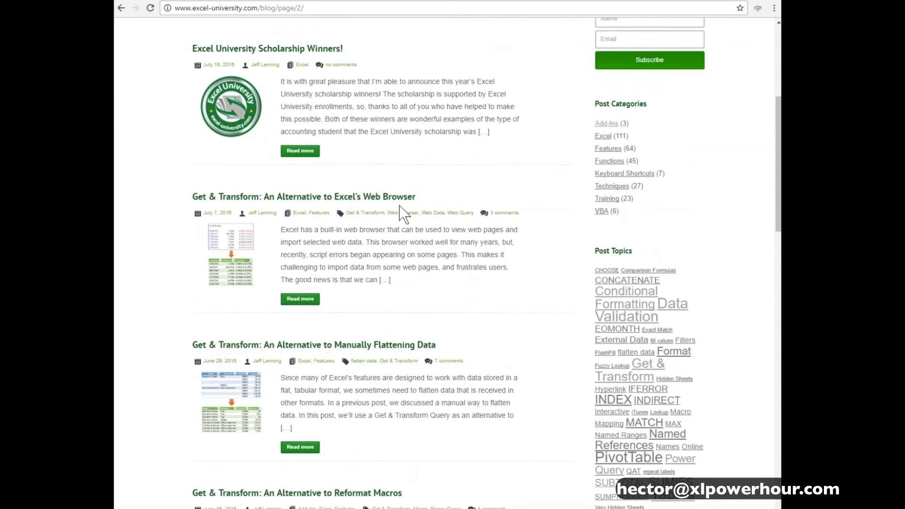
pyautogui.scroll(-3, 402, 214)
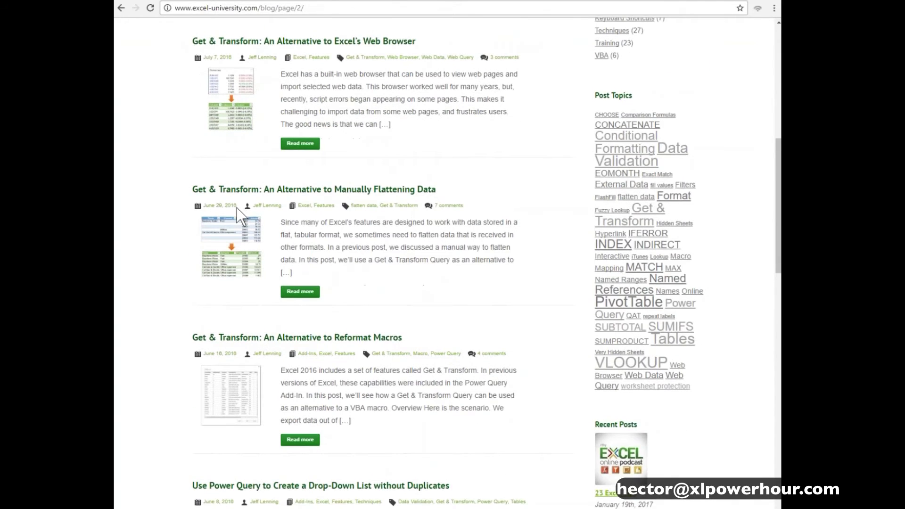
pyautogui.scroll(1, 241, 214)
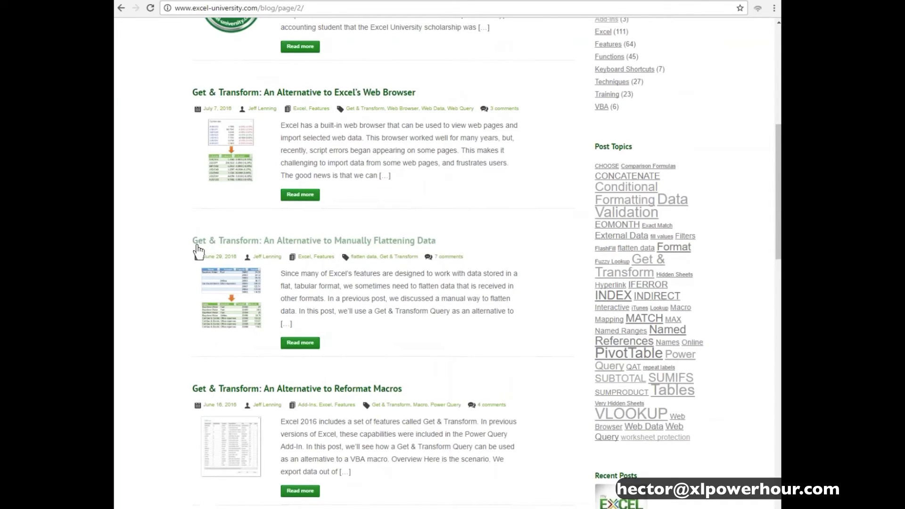
pyautogui.scroll(-2, 200, 249)
pyautogui.scroll(-2, 328, 190)
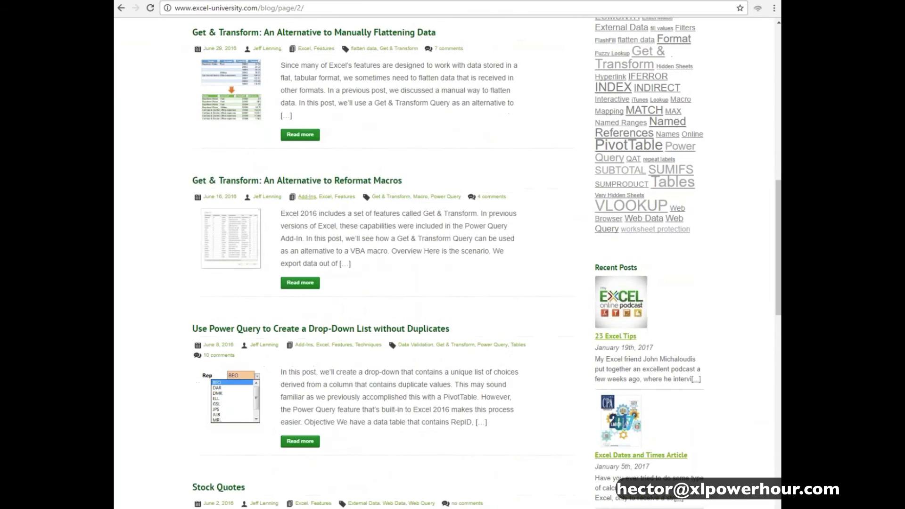
# Read the 'Get & Transform: An Alternative to Reformat Macros' post, then advance the slideshow
pyautogui.click(327, 184)
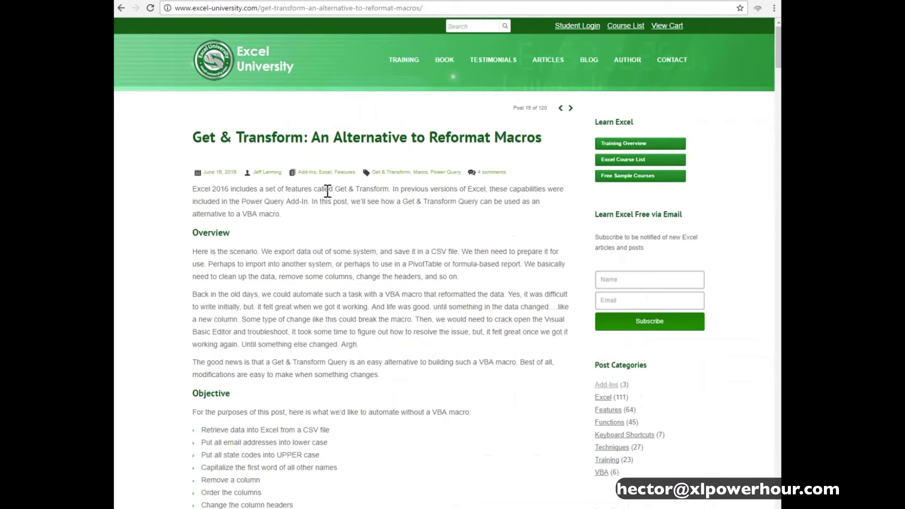
pyautogui.scroll(-5, 328, 200)
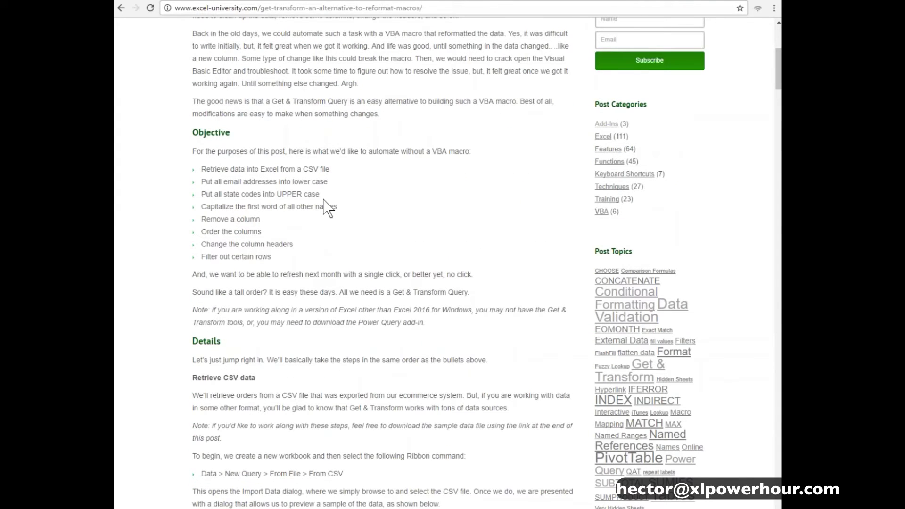
pyautogui.scroll(-6, 332, 206)
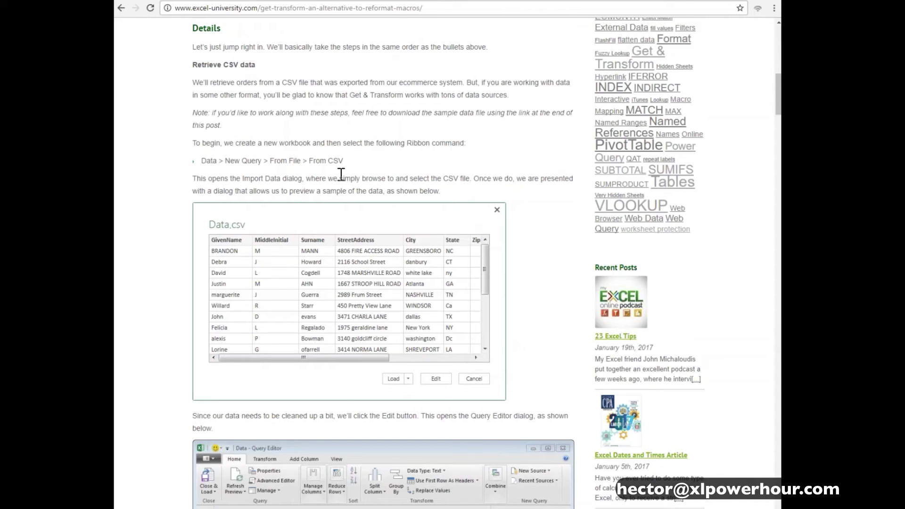
pyautogui.scroll(1, 340, 174)
pyautogui.scroll(11, 340, 179)
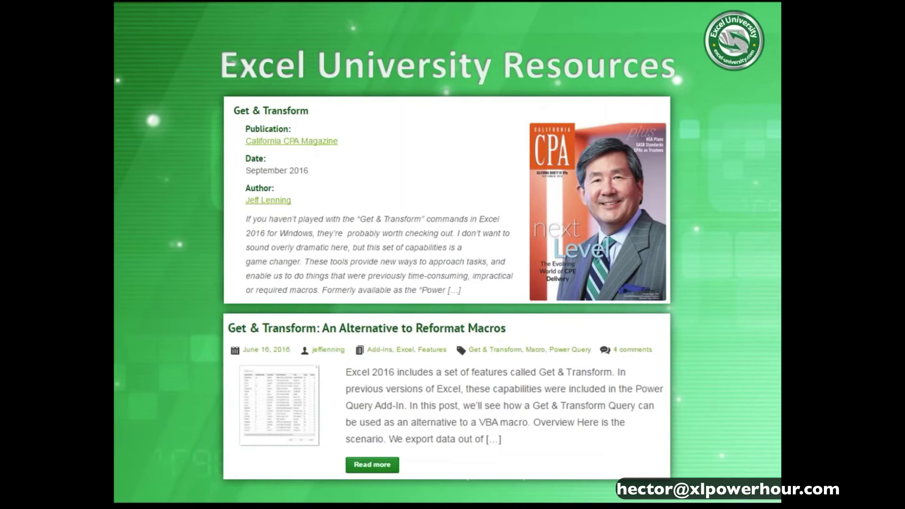
pyautogui.press('Right')
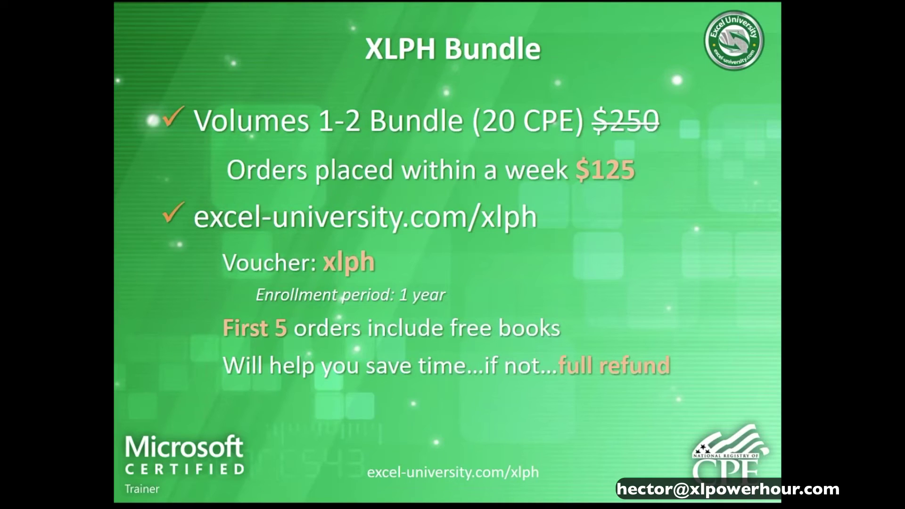
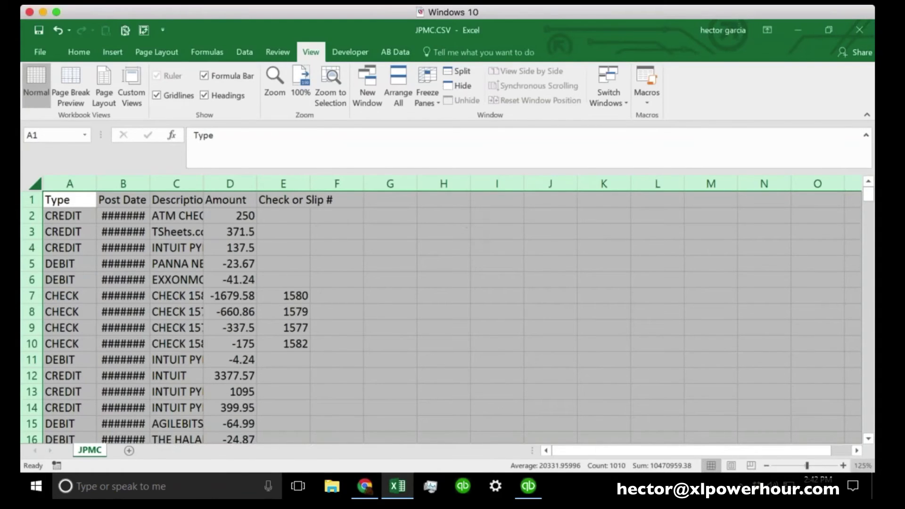
# Select the entire JPMC worksheet with Ctrl+A
pyautogui.click(419, 284)
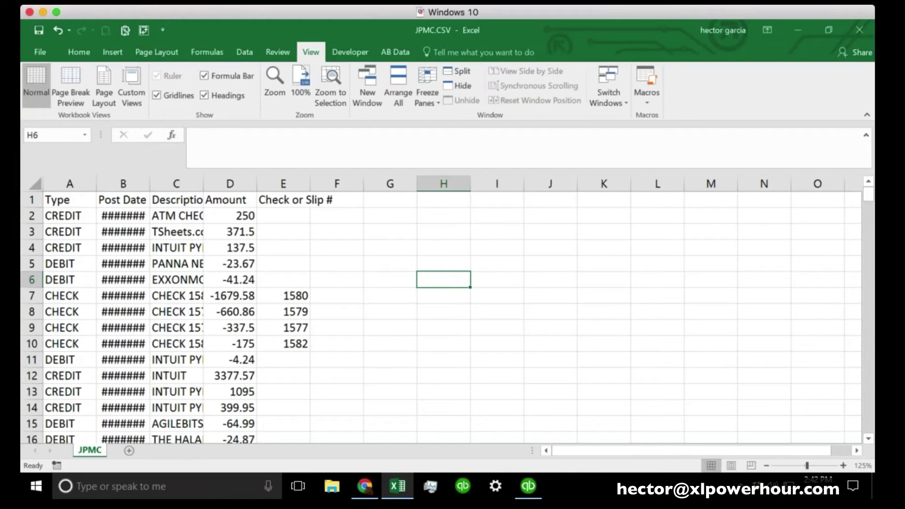
pyautogui.click(34, 183)
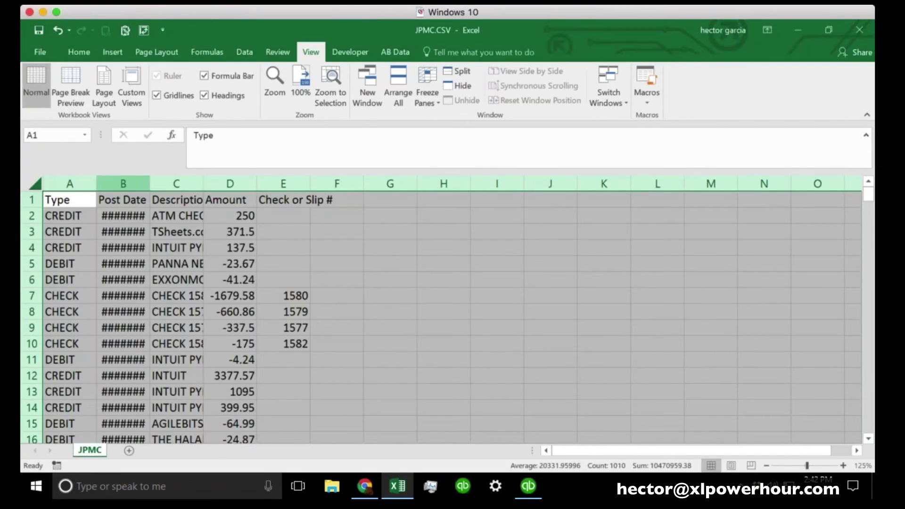
pyautogui.click(29, 183)
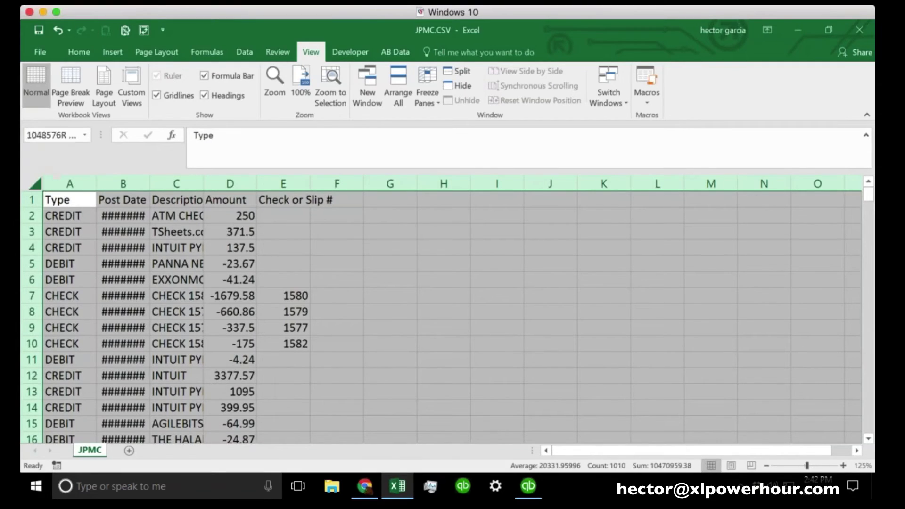
pyautogui.click(29, 183)
pyautogui.click(29, 184)
pyautogui.click(29, 184)
pyautogui.click(29, 183)
pyautogui.click(29, 183)
pyautogui.click(29, 184)
pyautogui.click(29, 183)
pyautogui.click(541, 299)
pyautogui.click(389, 268)
pyautogui.press('Left')
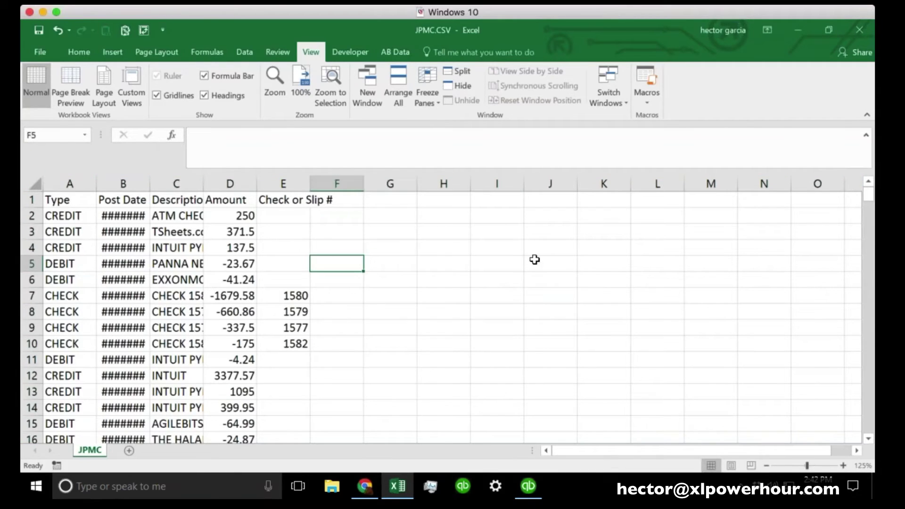
pyautogui.click(535, 260)
pyautogui.click(382, 300)
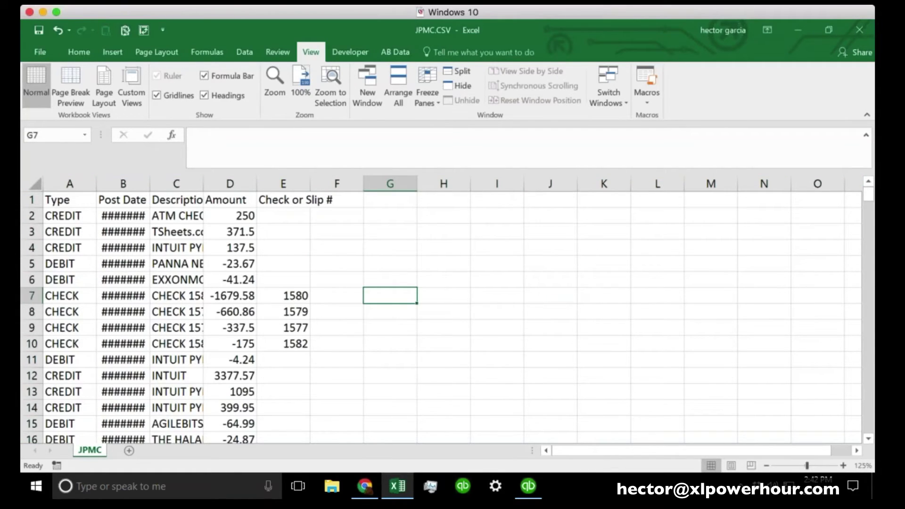
pyautogui.hotkey('ctrl', 'a')
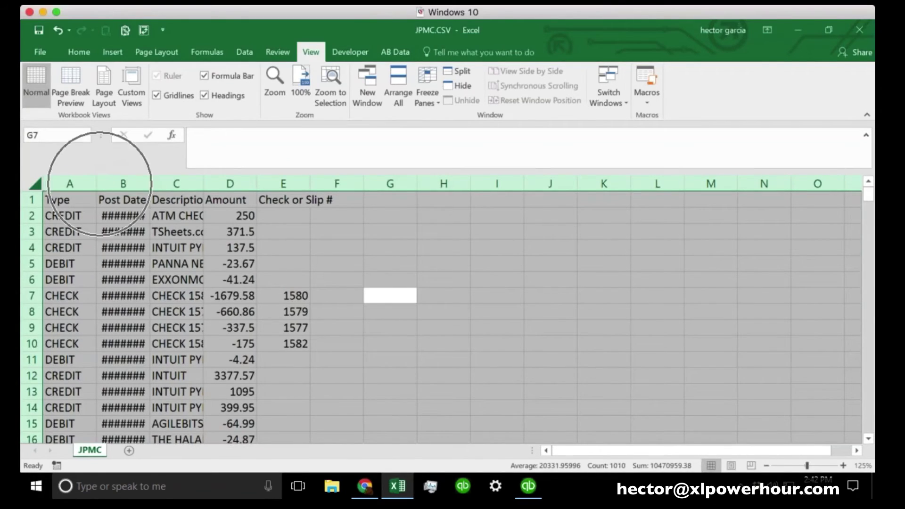
pyautogui.click(99, 184)
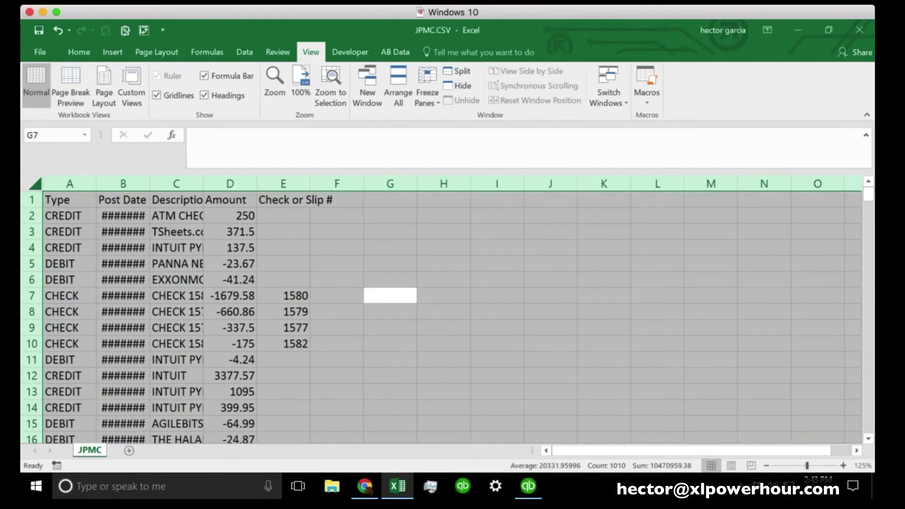
# AutoFit all columns to their contents, undo it, then reapply the AutoFit
pyautogui.doubleClick(149, 183)
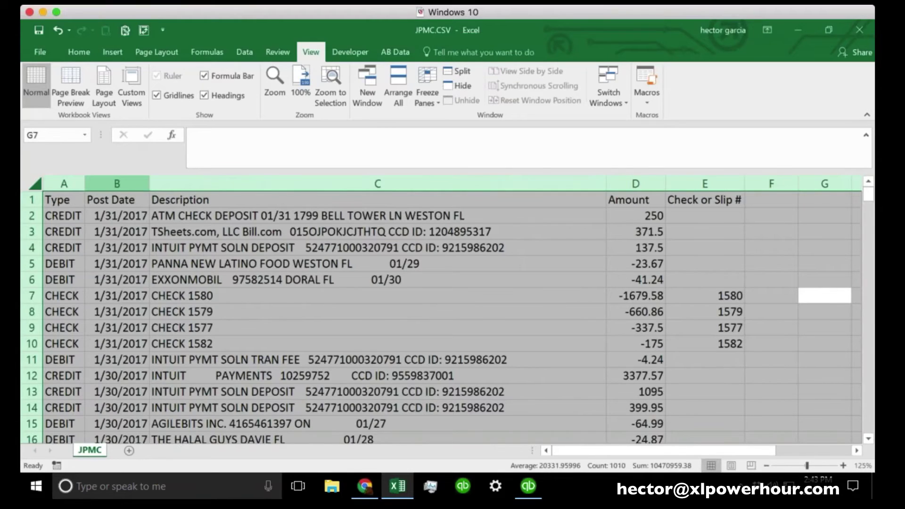
pyautogui.hotkey('ctrl', 'z')
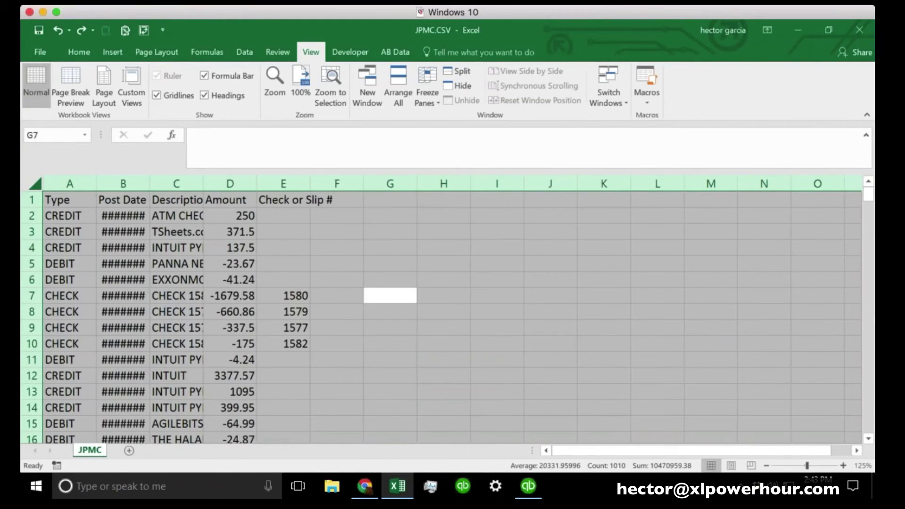
pyautogui.doubleClick(150, 183)
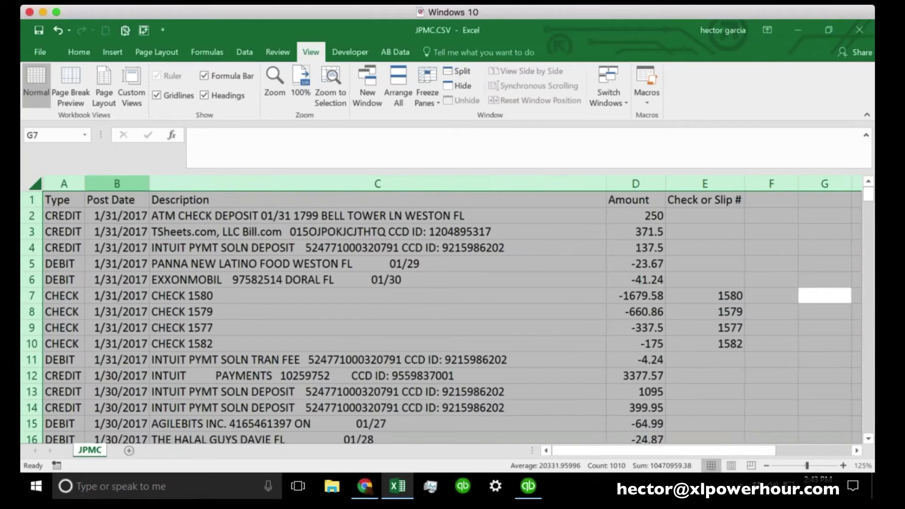
# Narrow the Description column to width 34.36
pyautogui.click(64, 184)
pyautogui.click(117, 184)
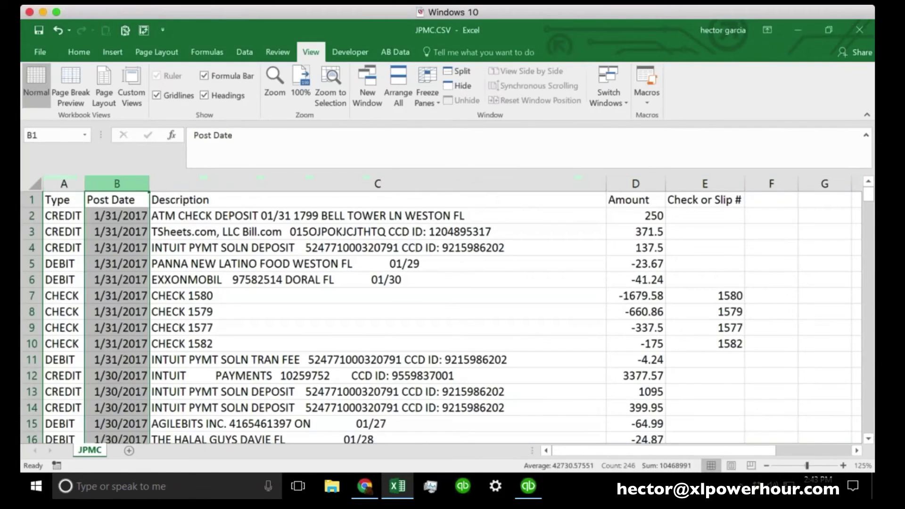
pyautogui.click(210, 183)
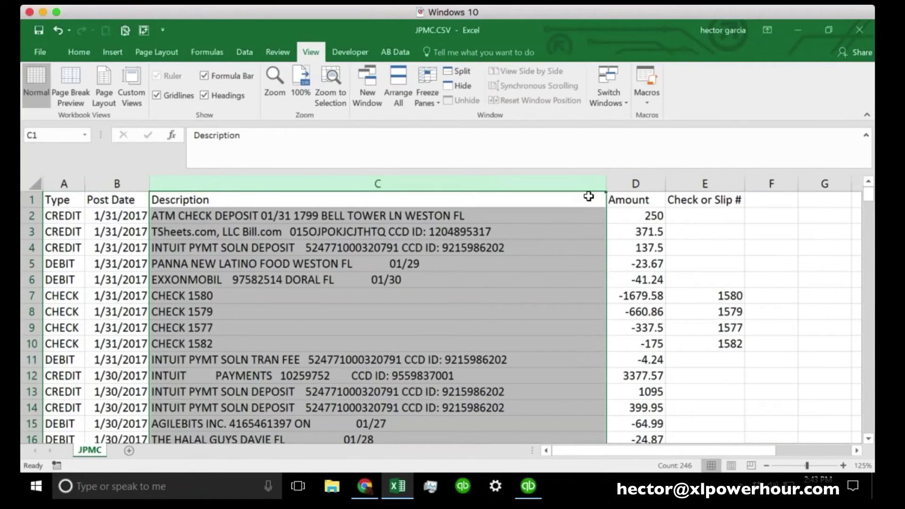
pyautogui.click(639, 184)
pyautogui.click(726, 183)
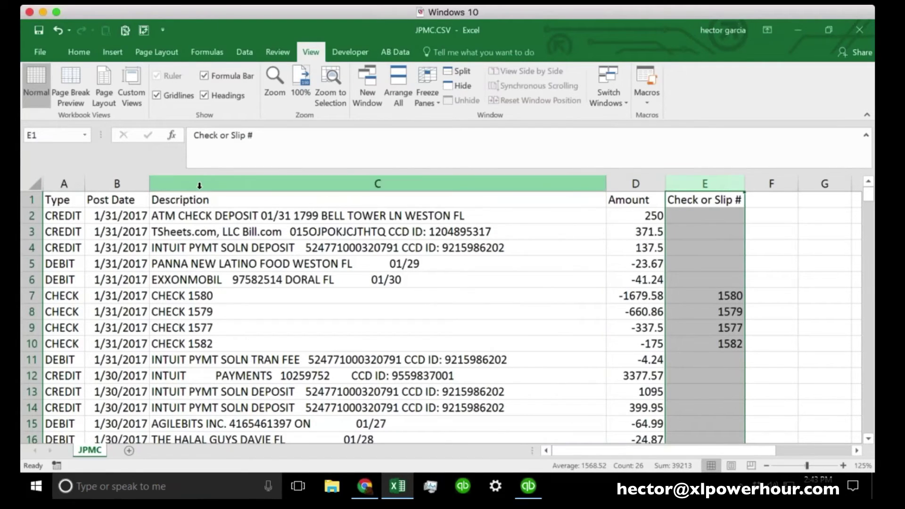
pyautogui.moveTo(606, 183); pyautogui.dragTo(526, 178)
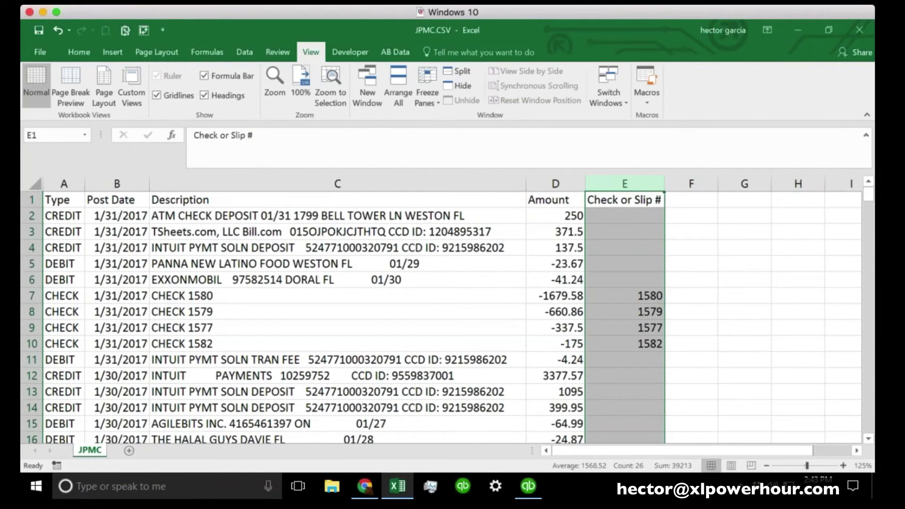
pyautogui.click(122, 178)
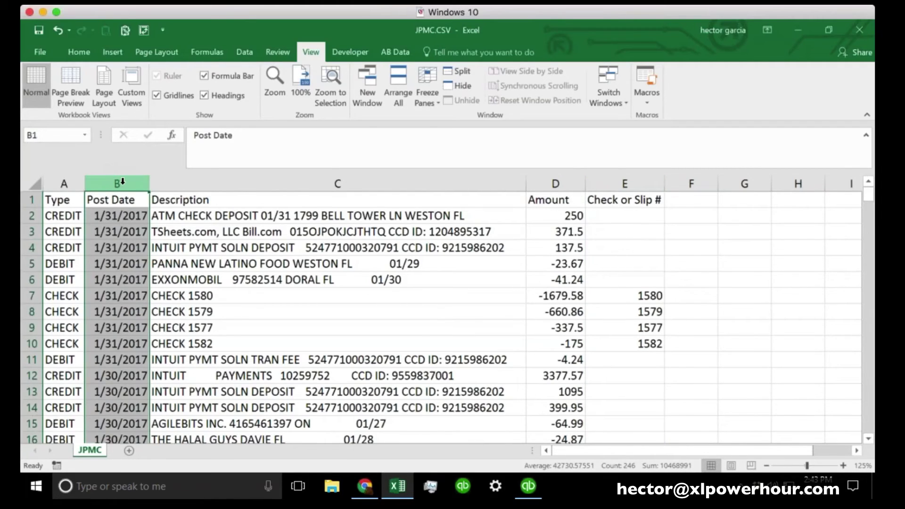
pyautogui.click(240, 184)
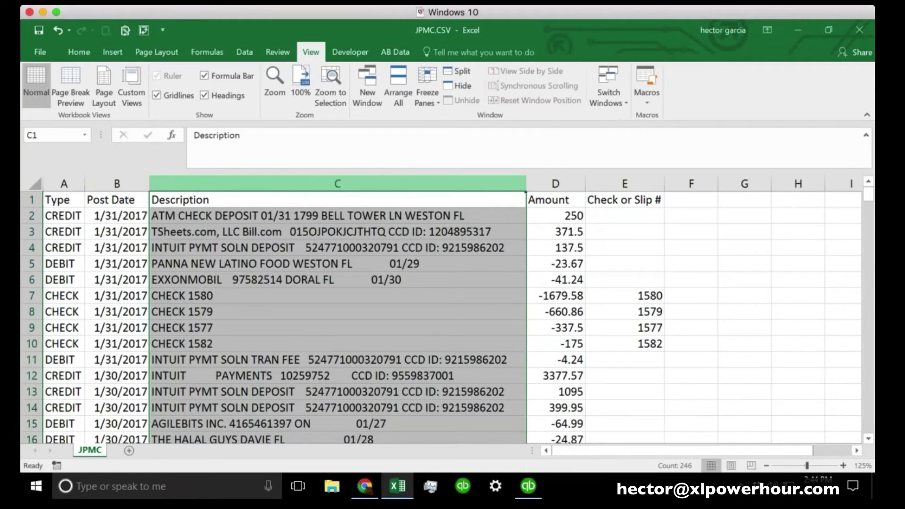
pyautogui.click(556, 184)
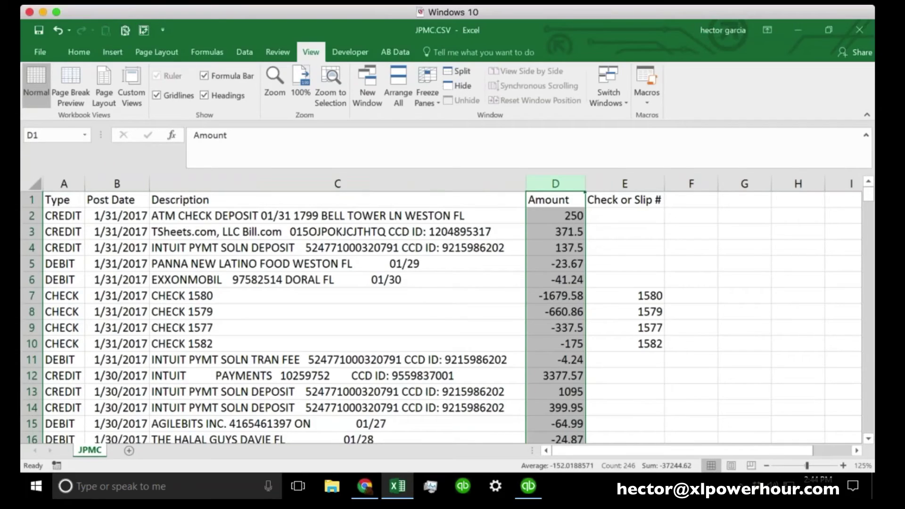
# Insert a blank column D and paste a values-only copy of the Description column into it
pyautogui.rightClick(557, 185)
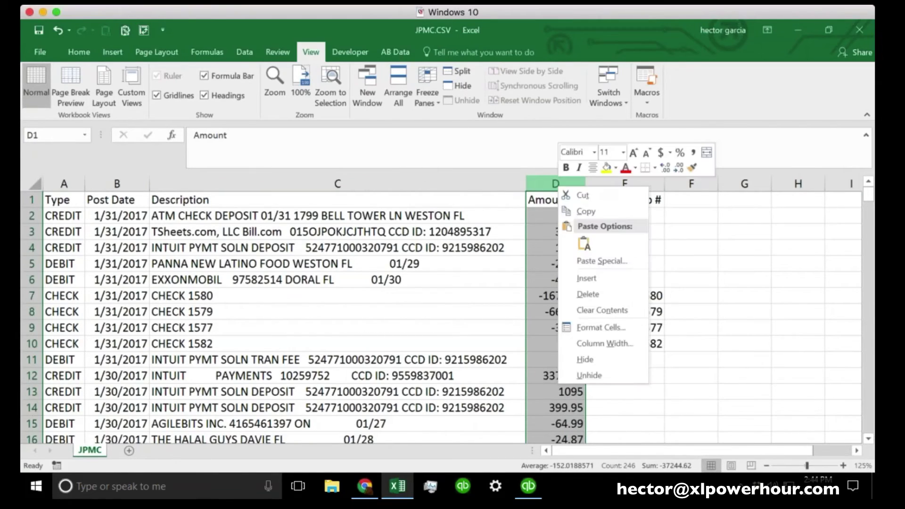
pyautogui.click(581, 279)
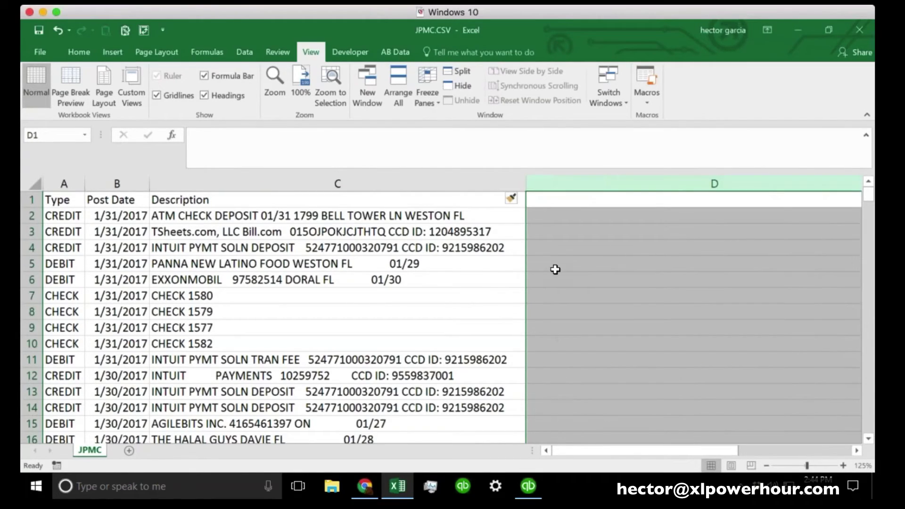
pyautogui.click(228, 199)
pyautogui.hotkey('ctrl', 'space')
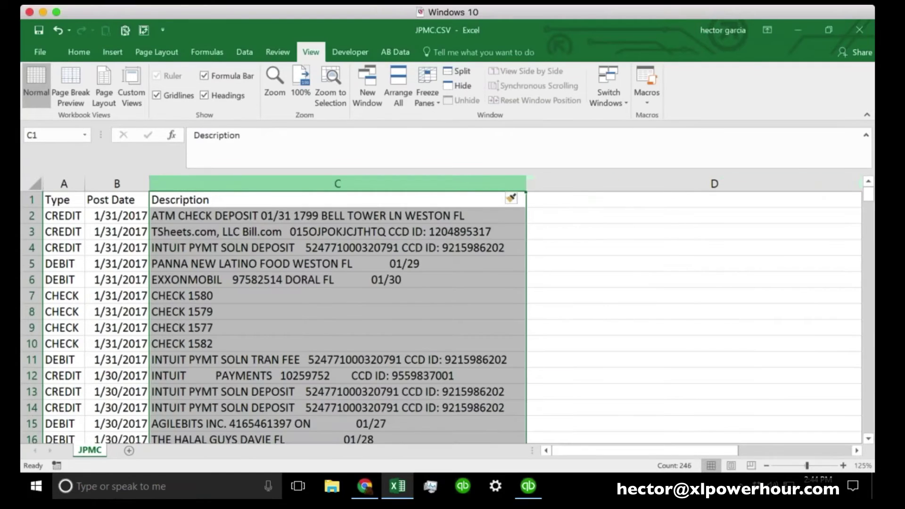
pyautogui.rightClick(224, 186)
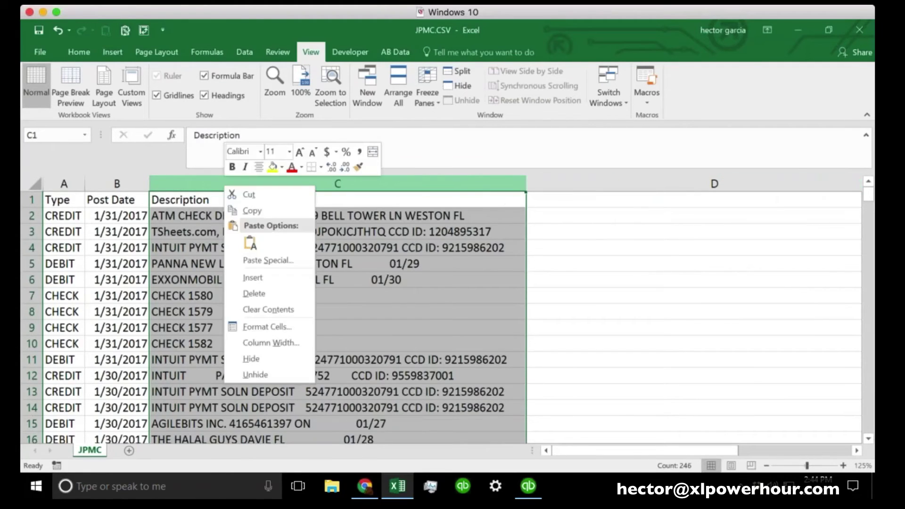
pyautogui.click(253, 212)
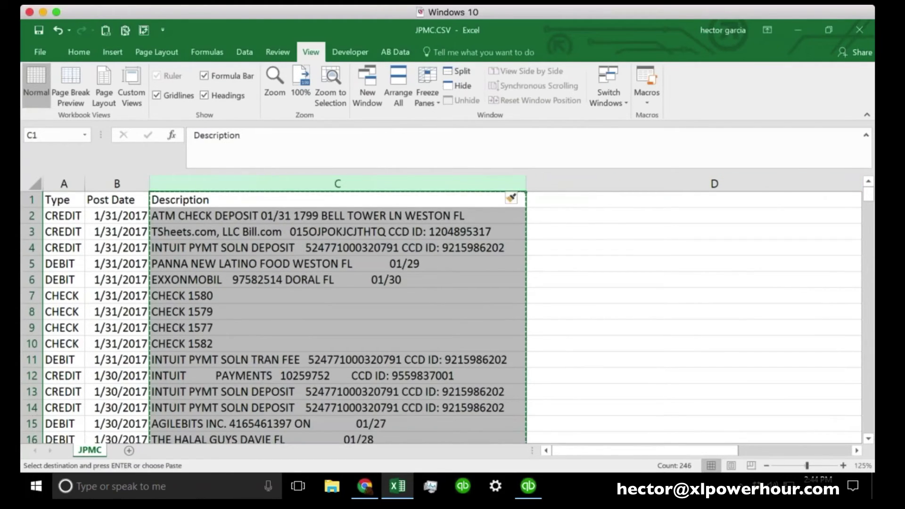
pyautogui.rightClick(567, 177)
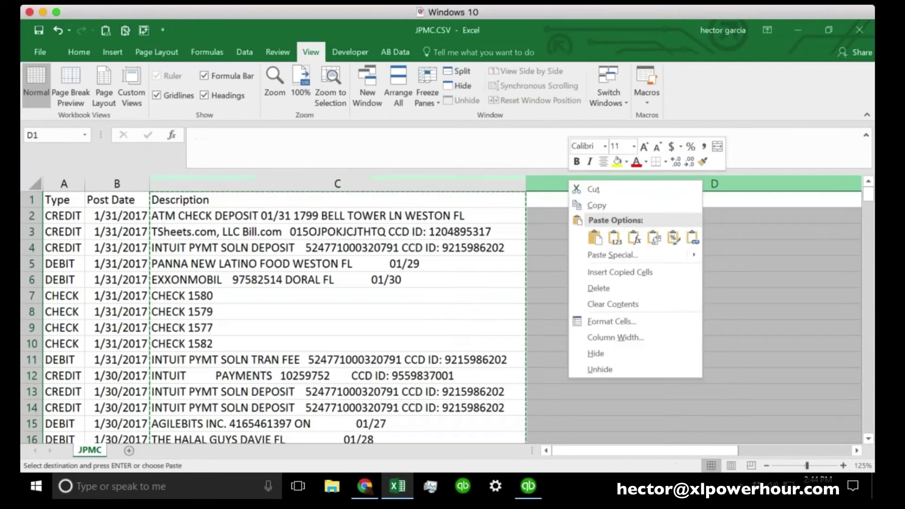
pyautogui.click(613, 240)
# Narrow the copied description column D and return to header cell C1
pyautogui.hscroll(2, 581, 241)
pyautogui.click(581, 242)
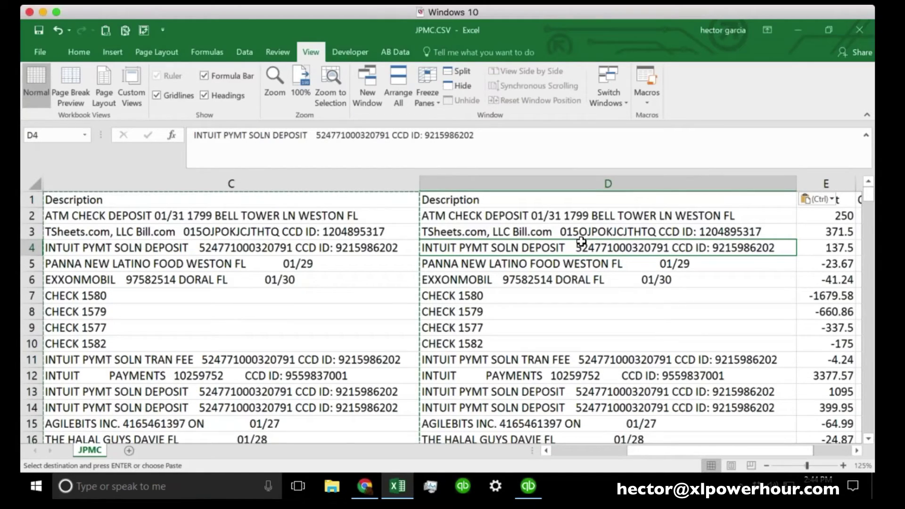
pyautogui.click(549, 181)
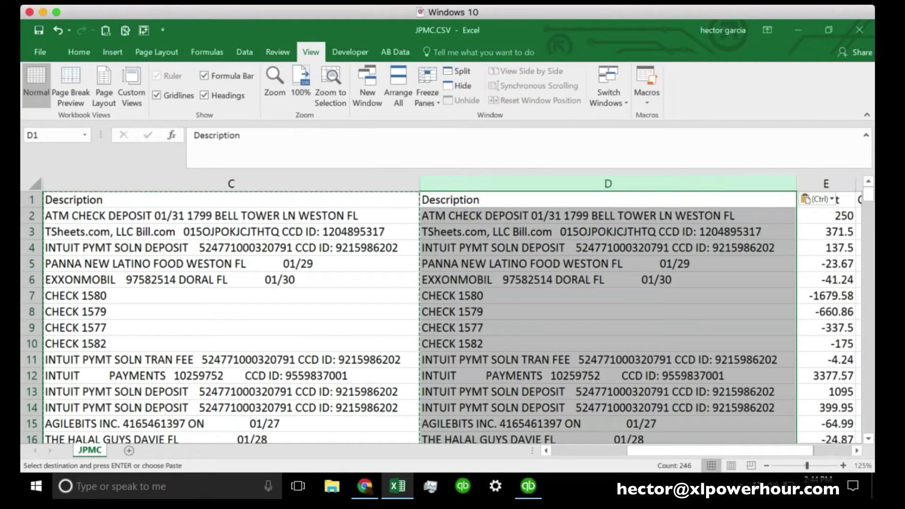
pyautogui.moveTo(796, 184); pyautogui.dragTo(453, 184)
pyautogui.click(488, 246)
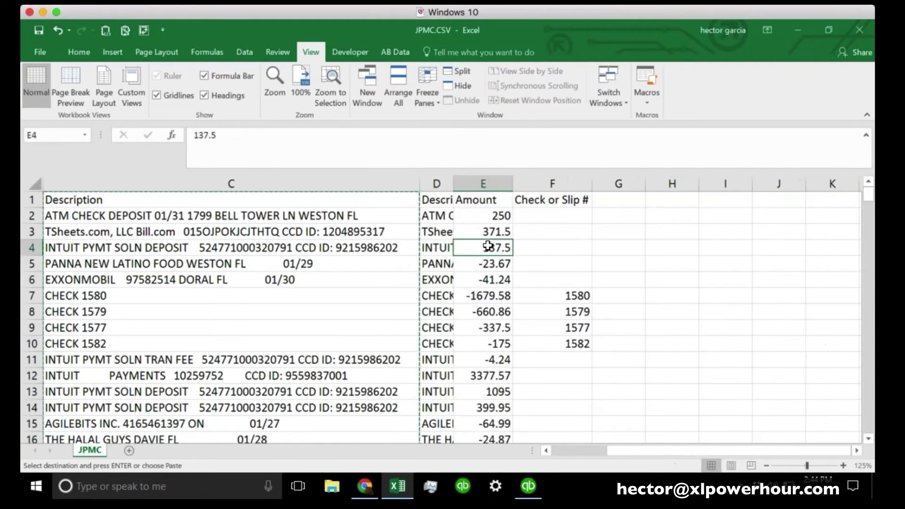
pyautogui.hscroll(-3, 591, 452)
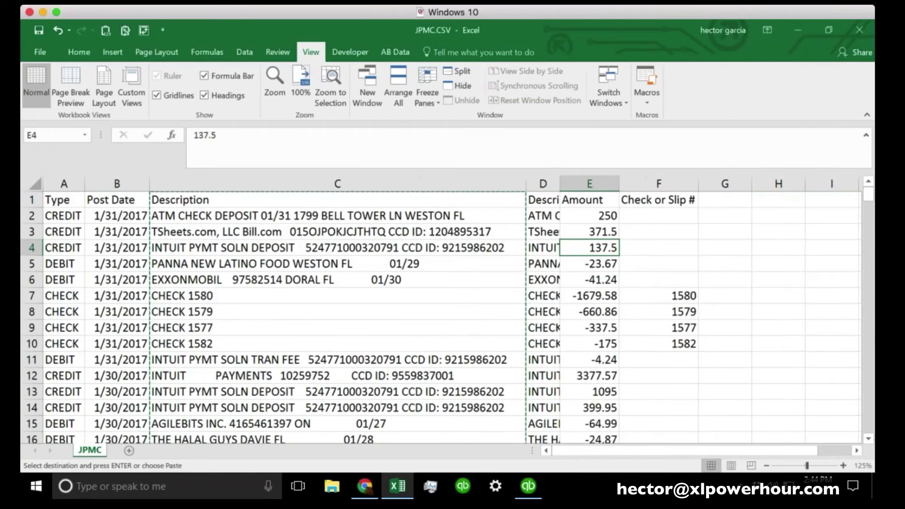
pyautogui.click(193, 207)
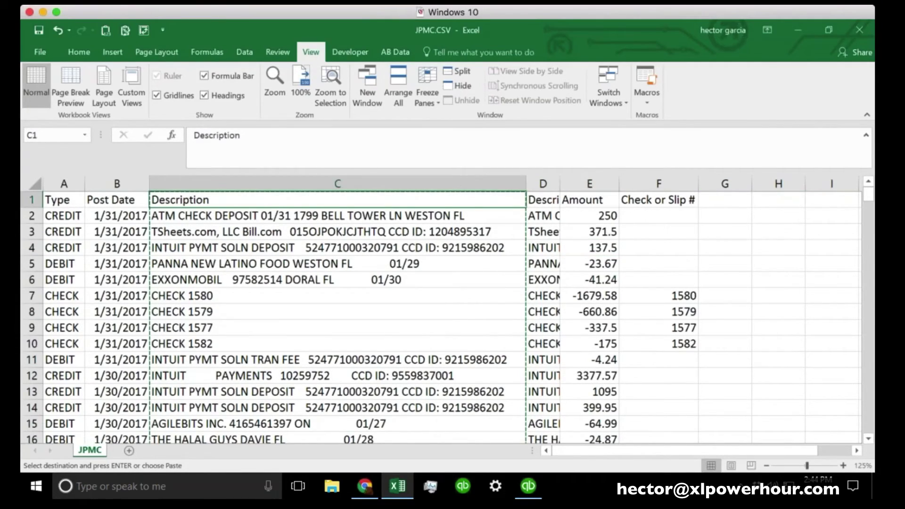
# Label column C 'Cleaned Up Data' in C1
pyautogui.write('Clea')
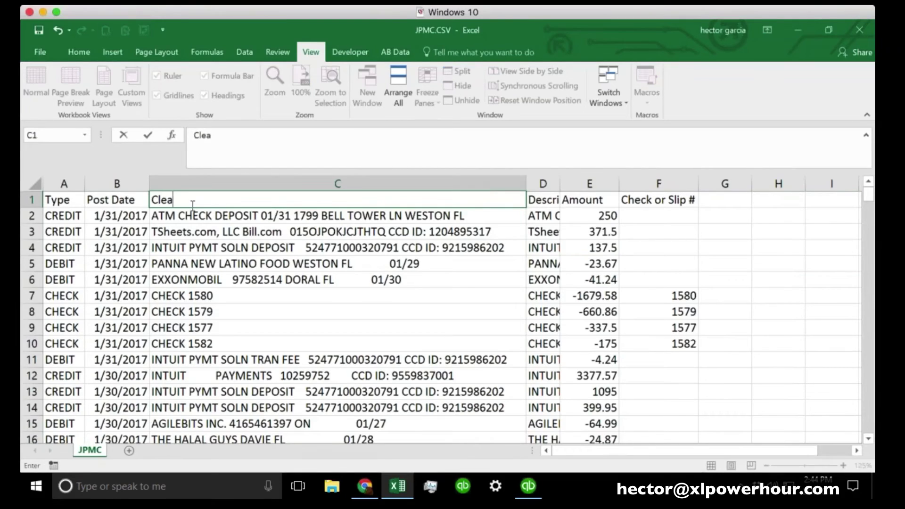
pyautogui.write('ned Da')
pyautogui.press('BackSpace')
pyautogui.press('BackSpace')
pyautogui.press('BackSpace')
pyautogui.write('Up Data')
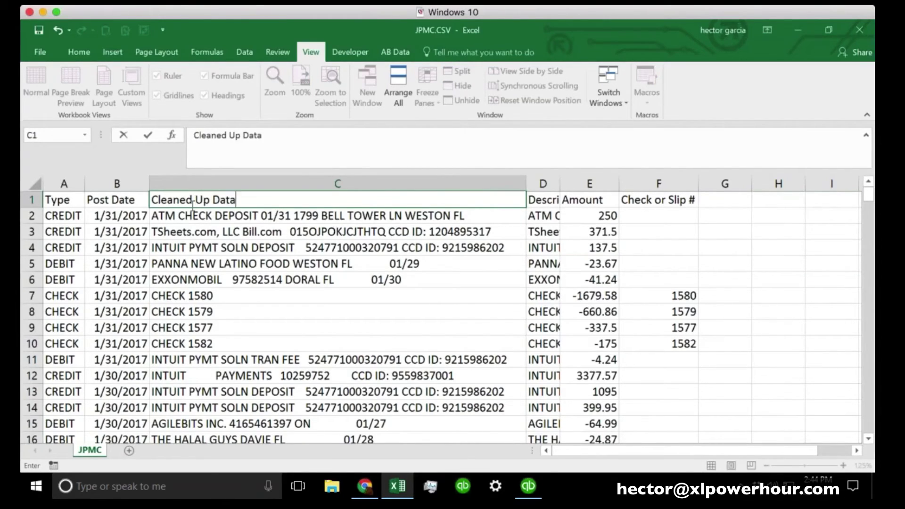
pyautogui.click(339, 247)
# Rename the D1 Description header to 'Original Data'
pyautogui.moveTo(560, 183); pyautogui.dragTo(667, 184)
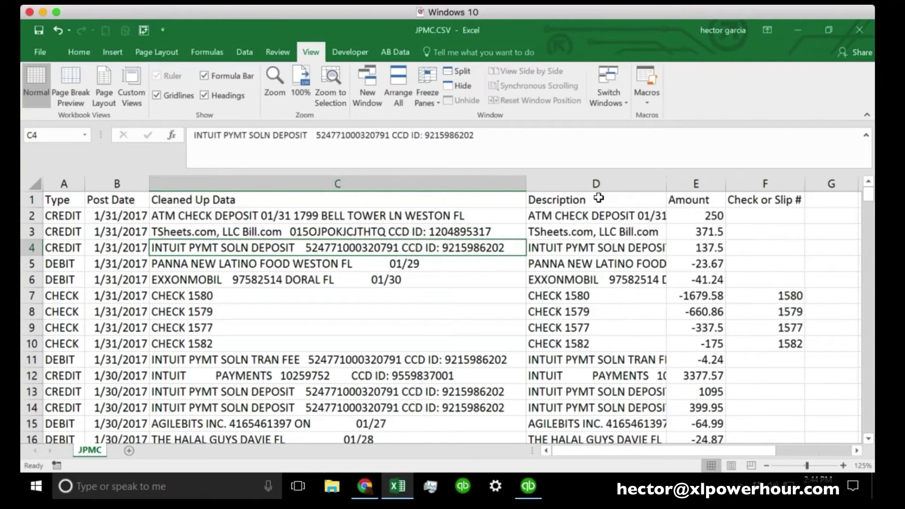
pyautogui.click(598, 198)
pyautogui.write('Ordi')
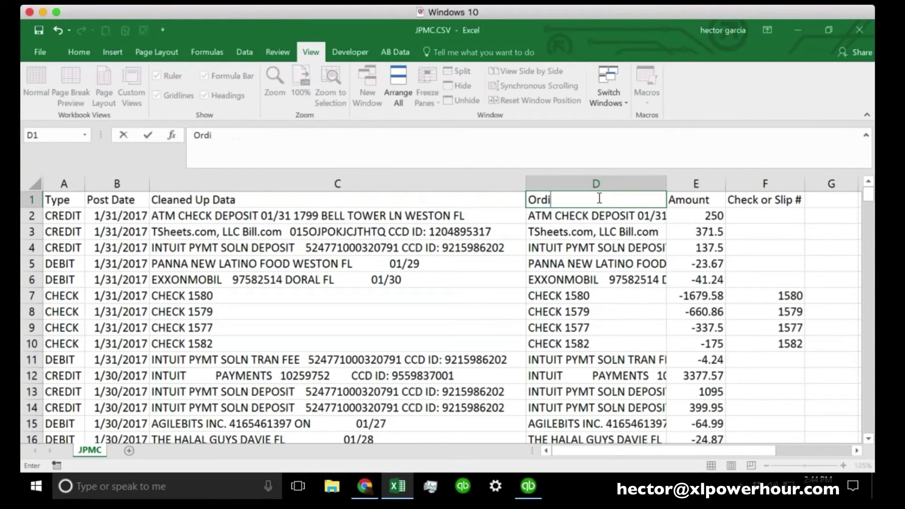
pyautogui.press('BackSpace')
pyautogui.press('BackSpace')
pyautogui.write('iginal Data')
pyautogui.press('Return')
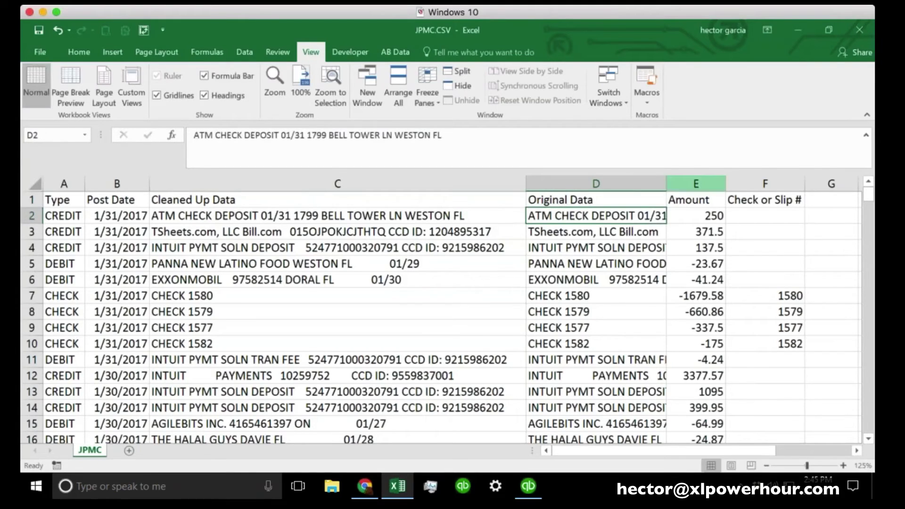
# Hide the Original Data column D
pyautogui.moveTo(666, 184); pyautogui.dragTo(581, 184)
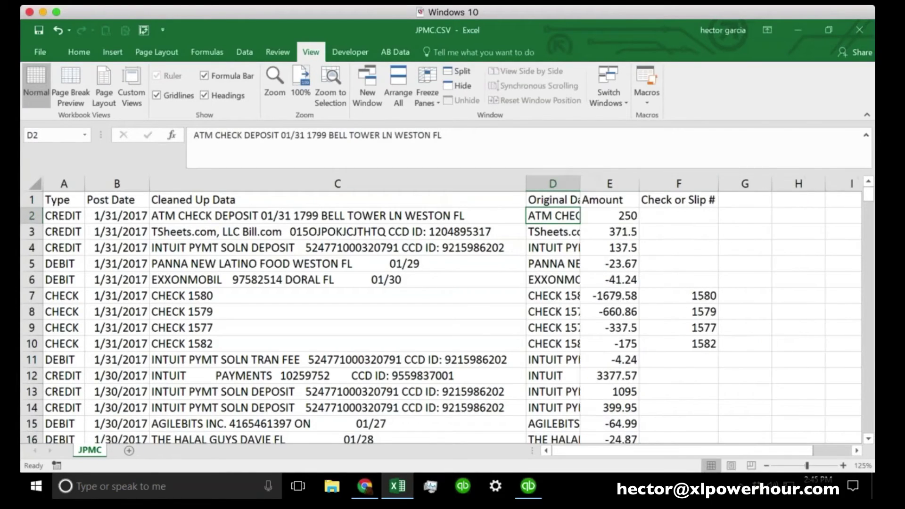
pyautogui.click(554, 184)
pyautogui.rightClick(557, 184)
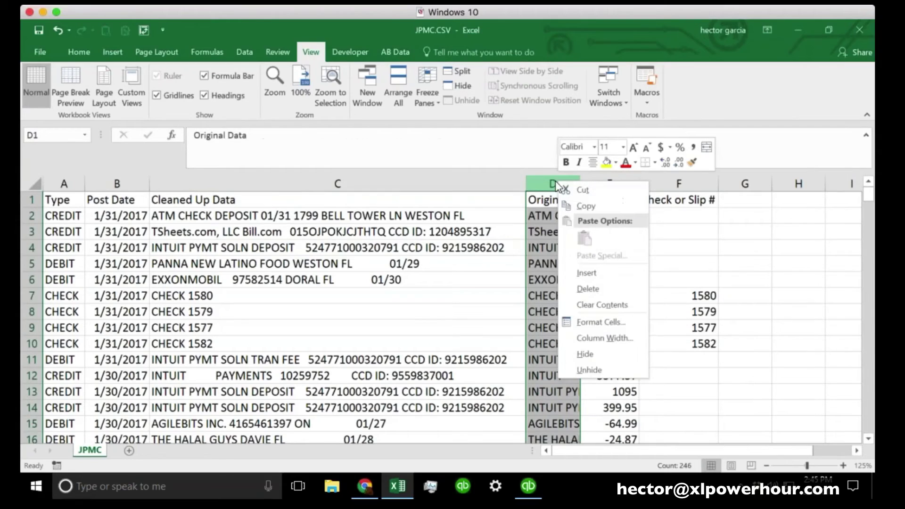
pyautogui.click(597, 354)
pyautogui.click(426, 315)
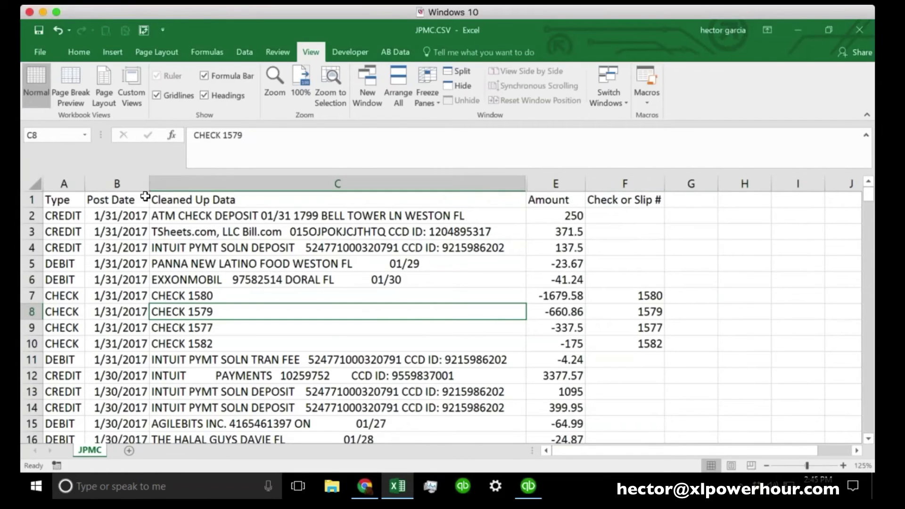
# Insert two blank columns before Cleaned Up Data
pyautogui.click(156, 184)
pyautogui.rightClick(175, 185)
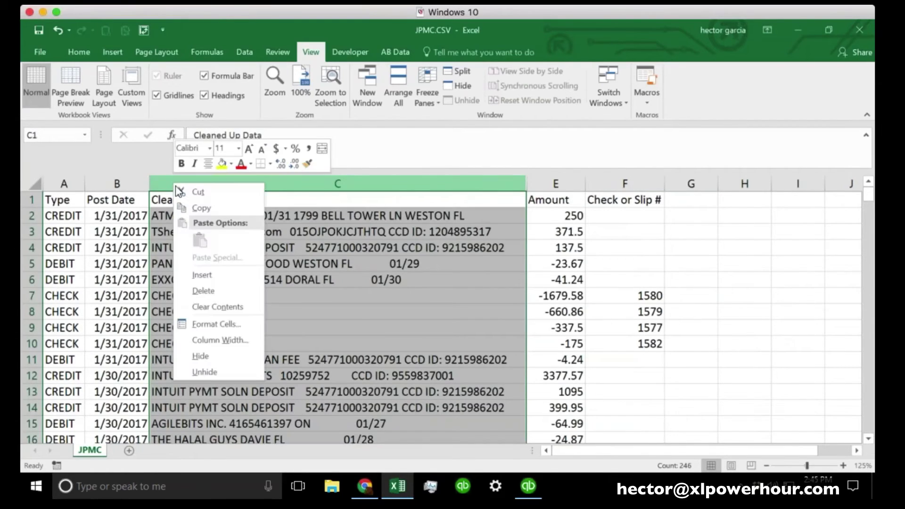
pyautogui.click(205, 279)
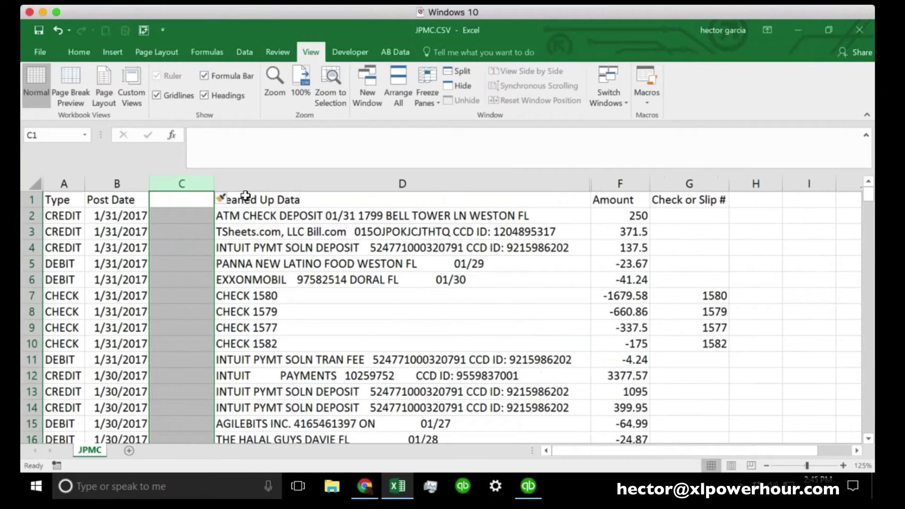
pyautogui.click(244, 186)
pyautogui.rightClick(242, 187)
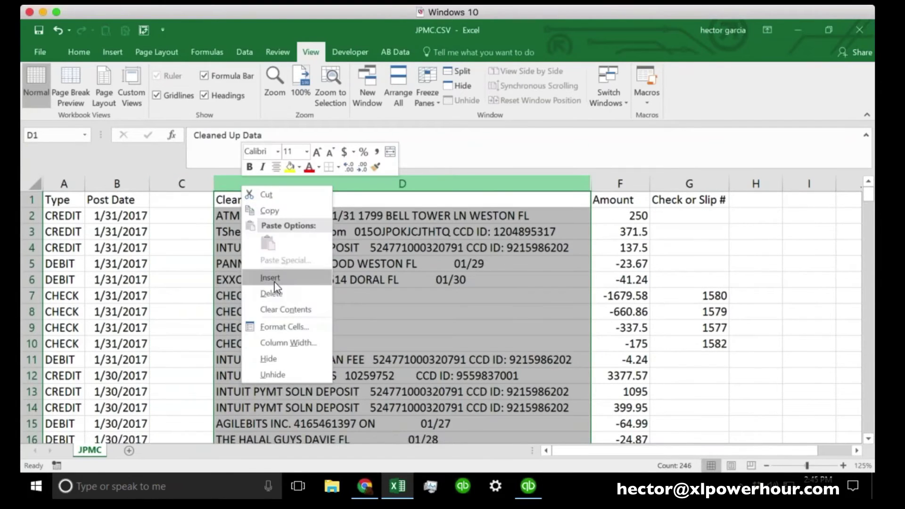
pyautogui.click(277, 279)
pyautogui.click(220, 250)
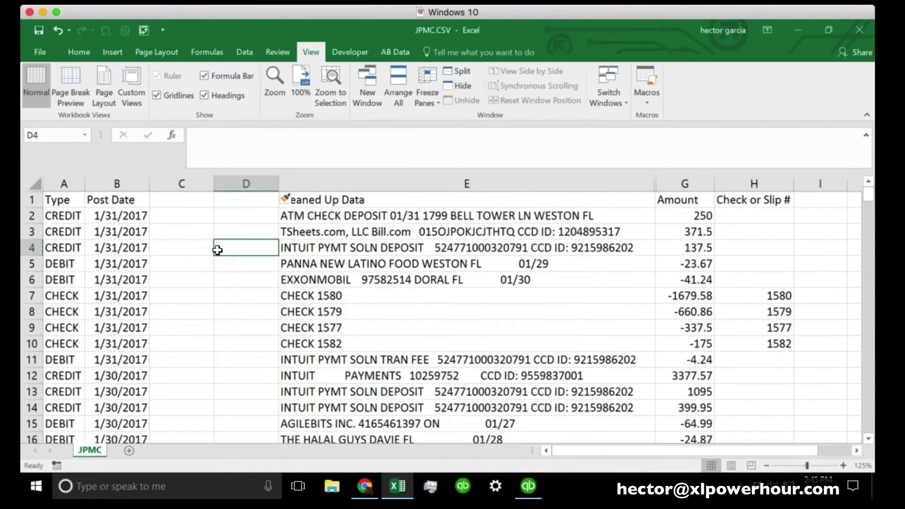
pyautogui.click(116, 215)
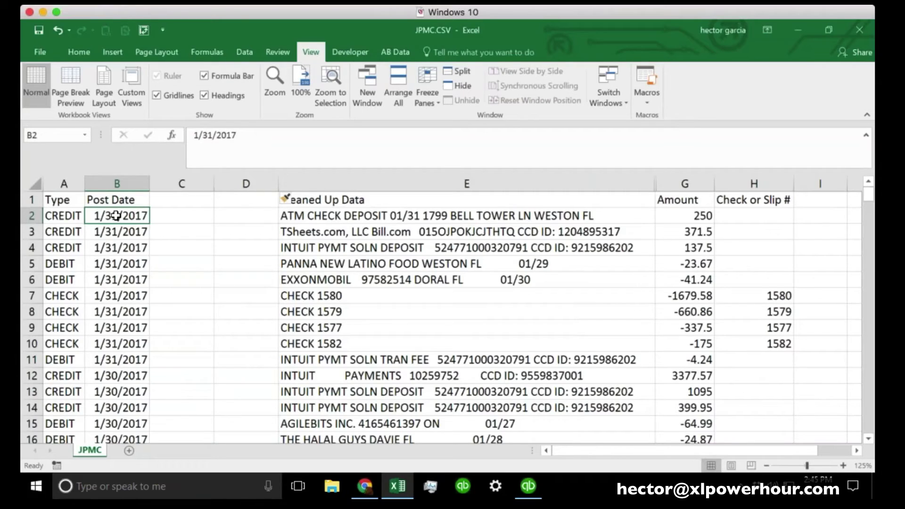
# Head the new columns 'Year' in C1 and 'Month' in D1
pyautogui.click(176, 202)
pyautogui.write('Year')
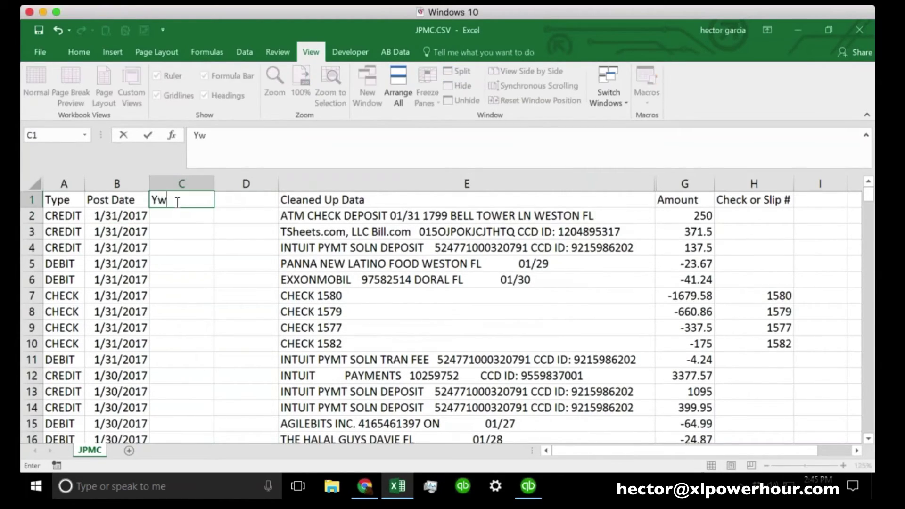
pyautogui.press('Tab')
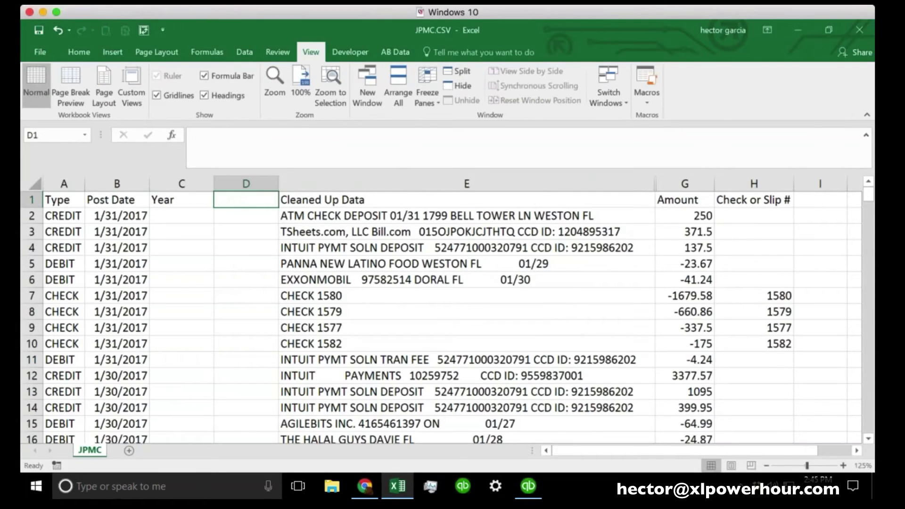
pyautogui.write('Month')
pyautogui.click(182, 228)
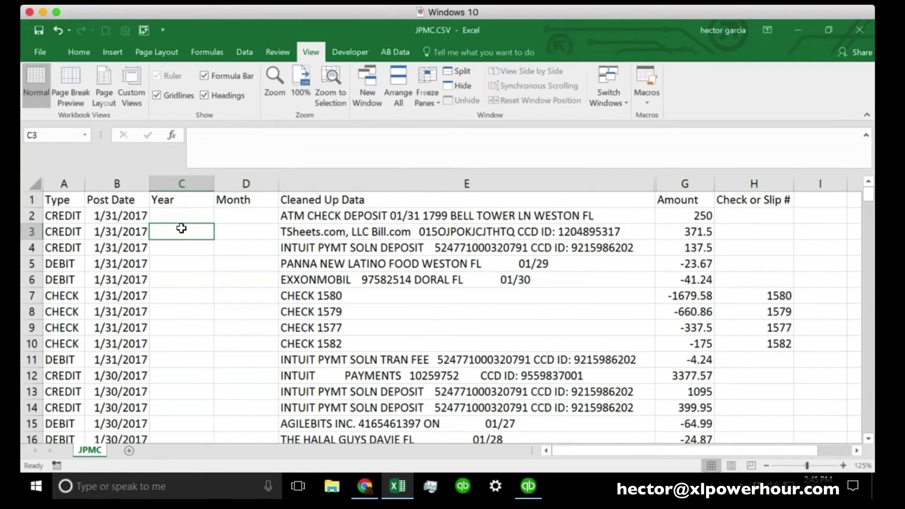
pyautogui.click(177, 215)
pyautogui.click(122, 217)
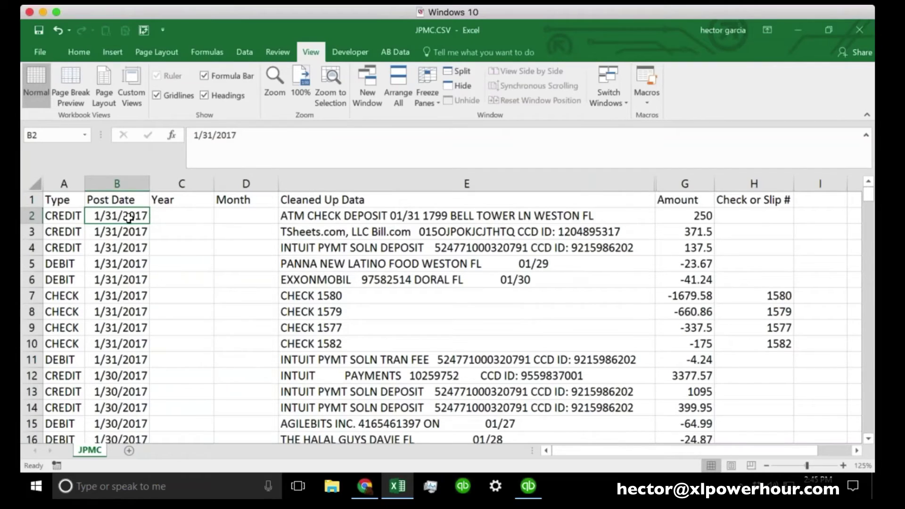
pyautogui.click(179, 213)
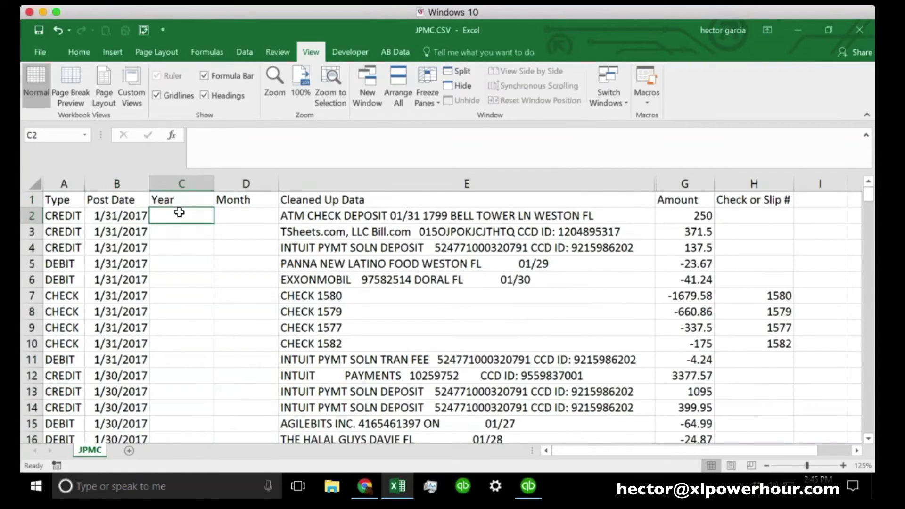
# Enter =YEAR(B2) in C2 to pull the year from the post date
pyautogui.write('=')
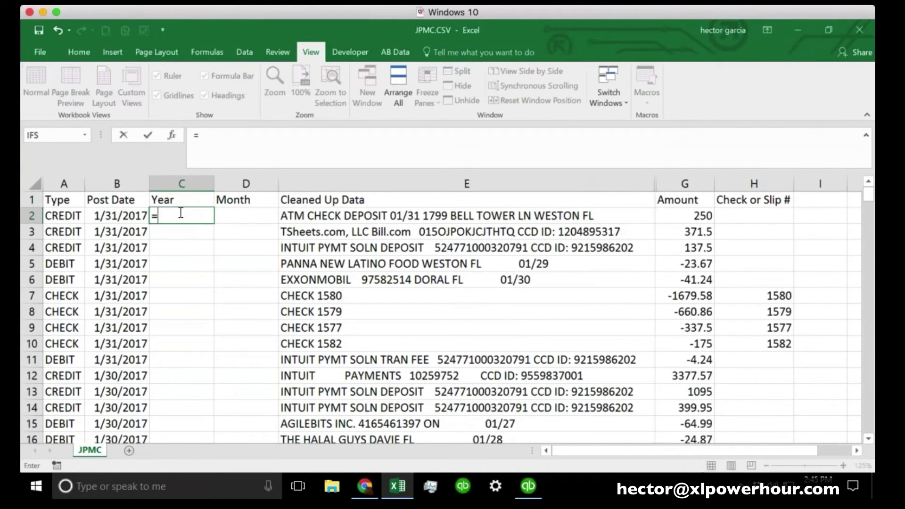
pyautogui.write('YEA')
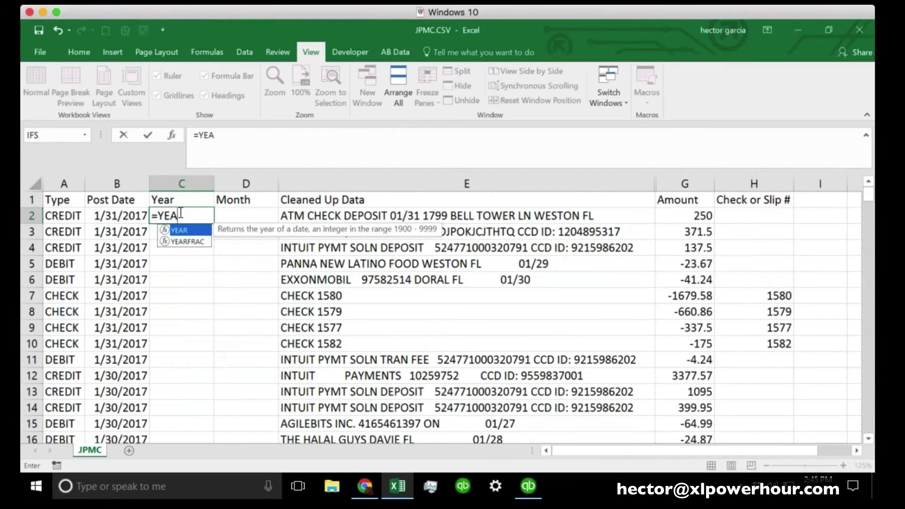
pyautogui.write('R(')
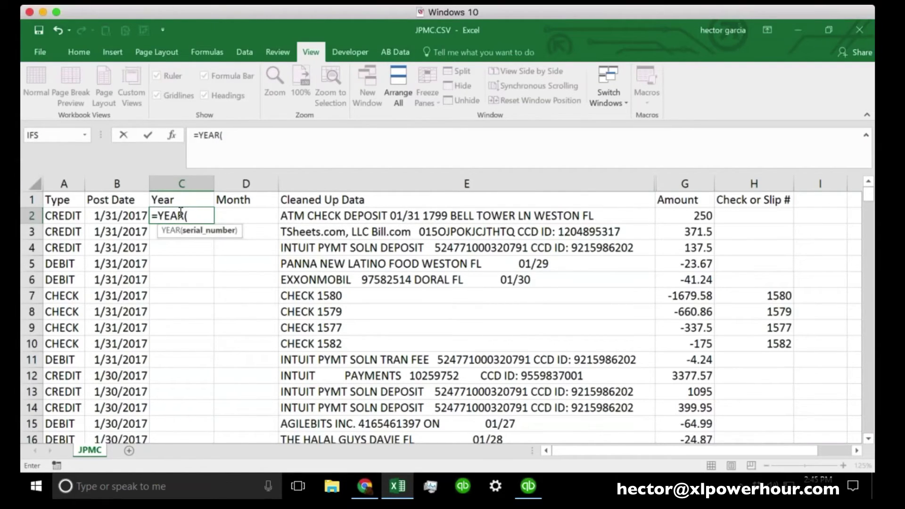
pyautogui.click(113, 217)
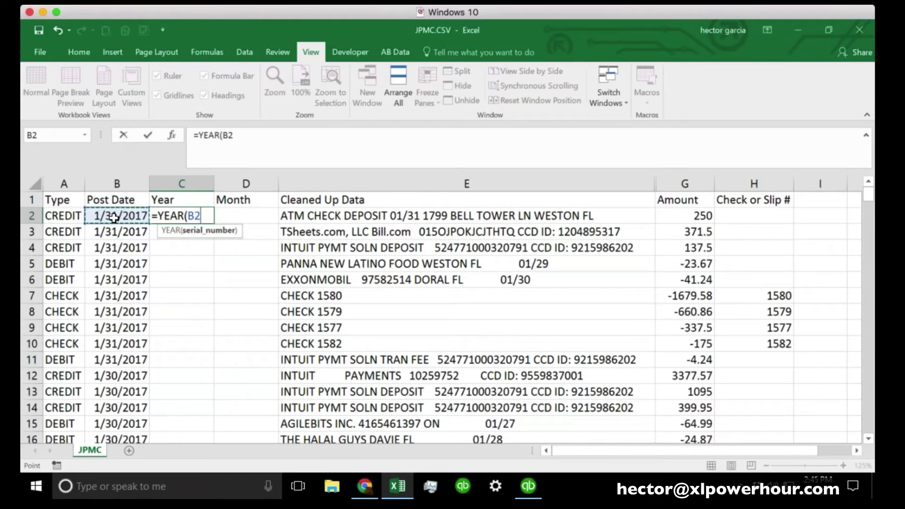
pyautogui.write(')')
pyautogui.press('Return')
pyautogui.click(162, 219)
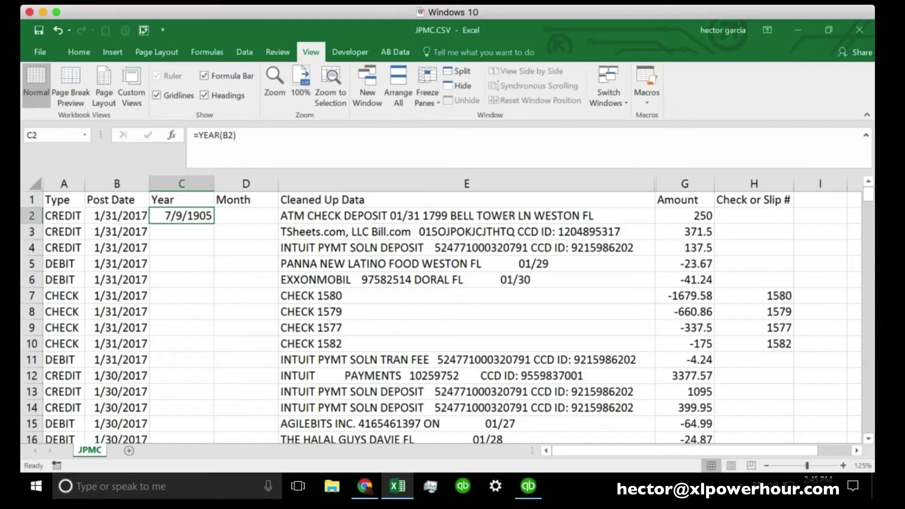
pyautogui.click(181, 183)
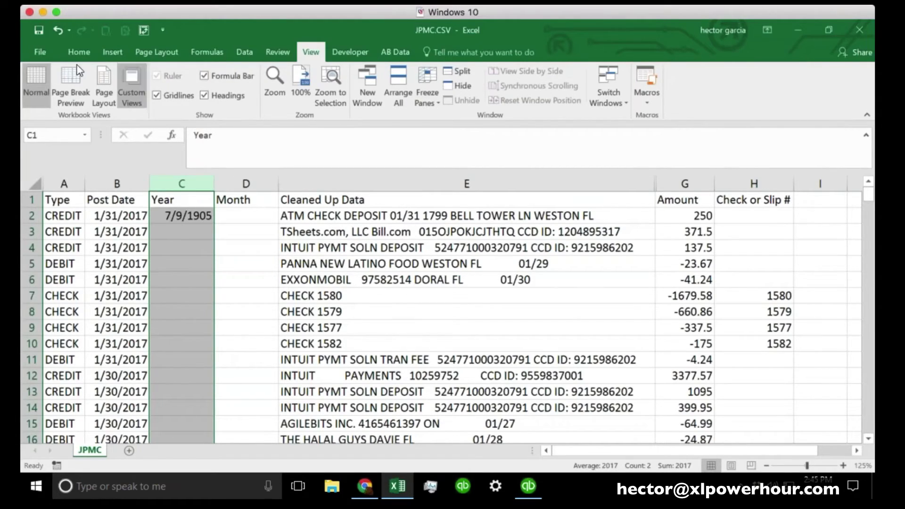
# Format the Year column as plain numbers
pyautogui.click(42, 52)
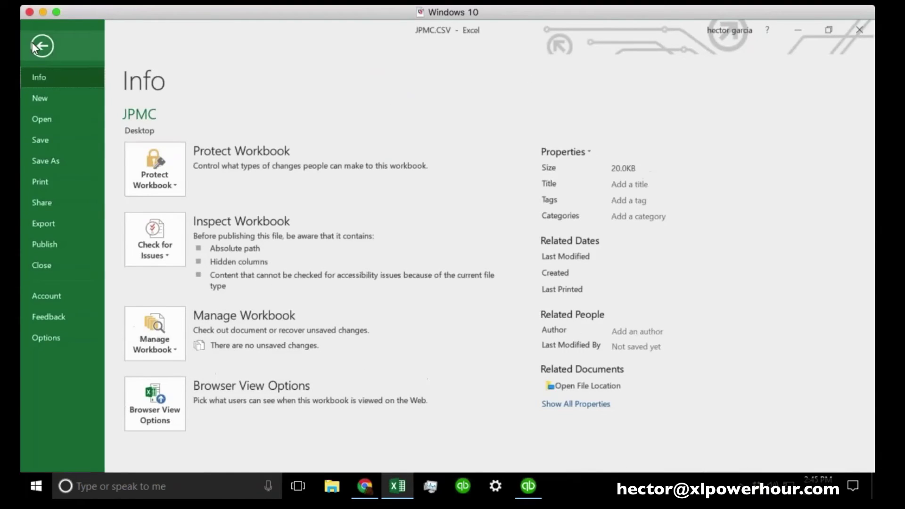
pyautogui.click(33, 46)
pyautogui.click(79, 52)
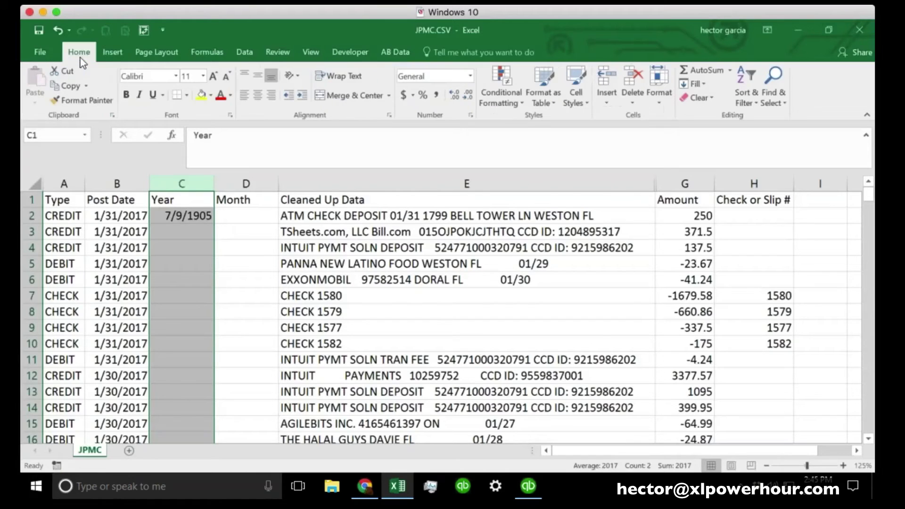
pyautogui.click(469, 76)
pyautogui.click(440, 96)
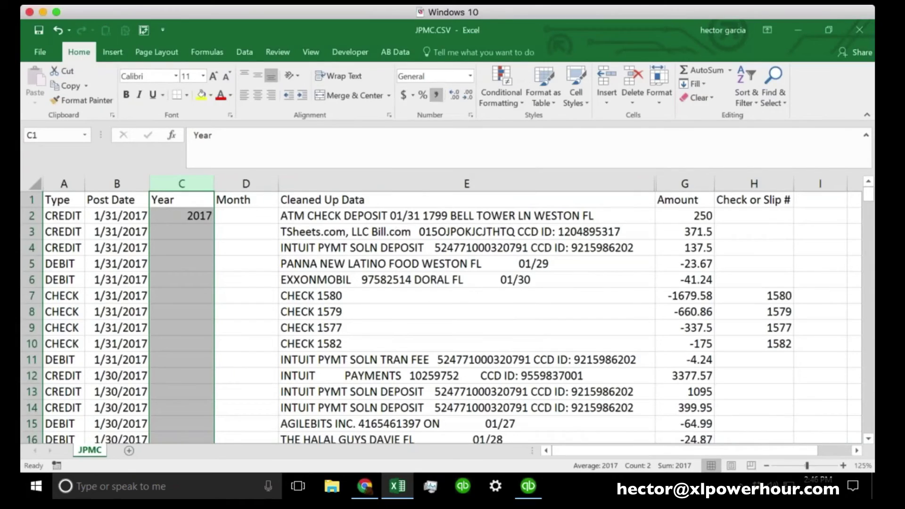
pyautogui.click(188, 232)
# Re-enter the year formula in C2 as =year(B2)
pyautogui.press('Up')
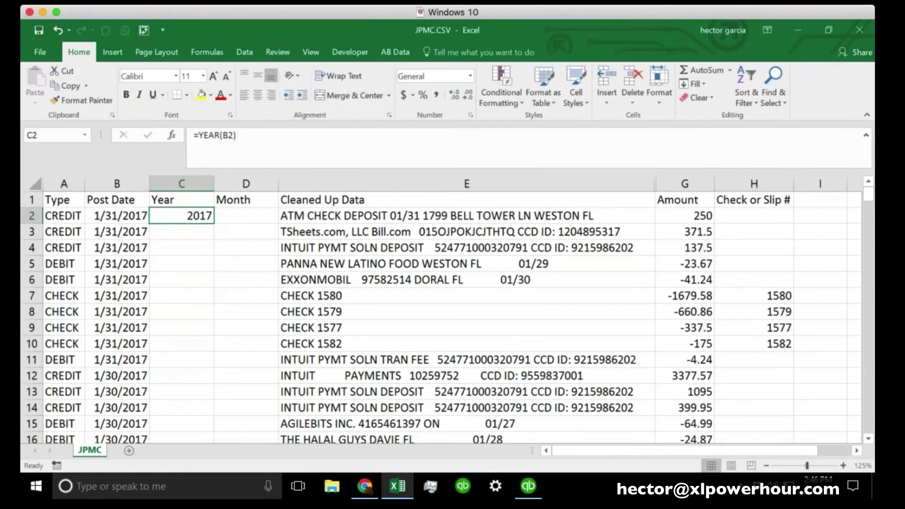
pyautogui.press('Left')
pyautogui.press('Right')
pyautogui.press('F2')
pyautogui.hotkey('shift', 'Home')
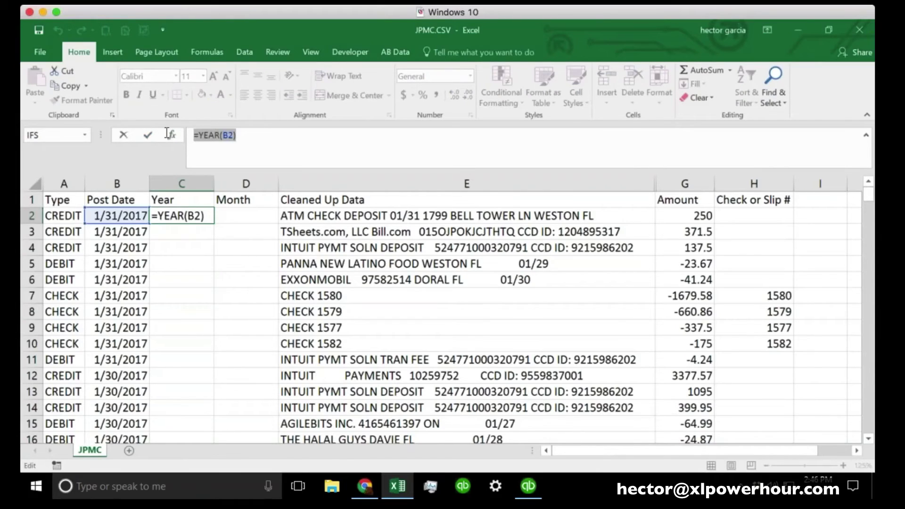
pyautogui.press('BackSpace')
pyautogui.write('=')
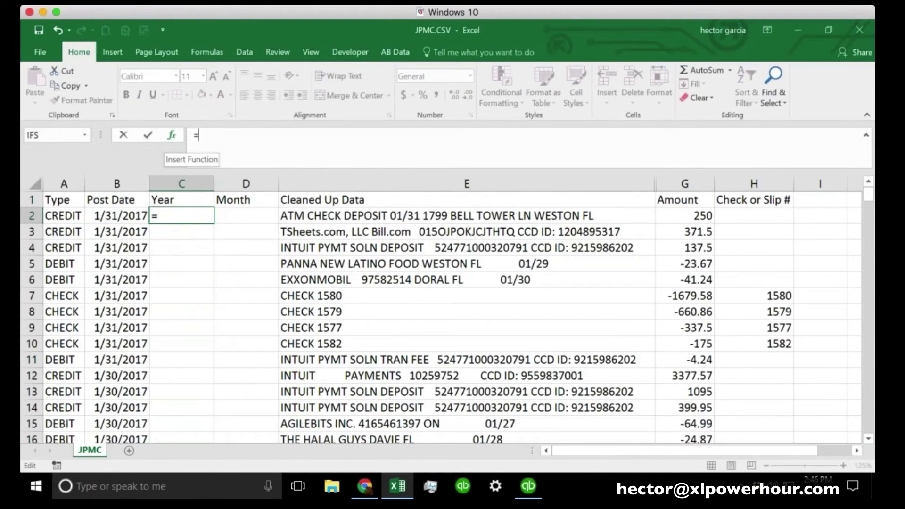
pyautogui.write('year(')
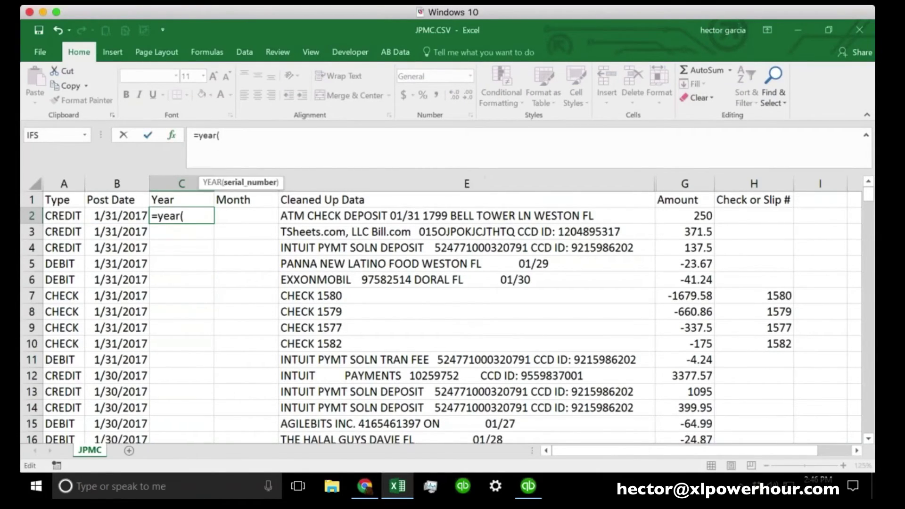
pyautogui.click(115, 216)
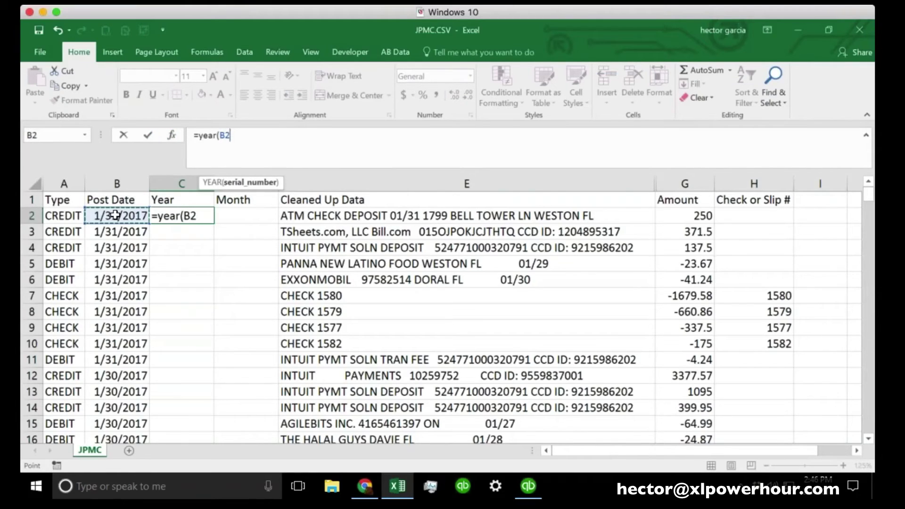
pyautogui.write(')')
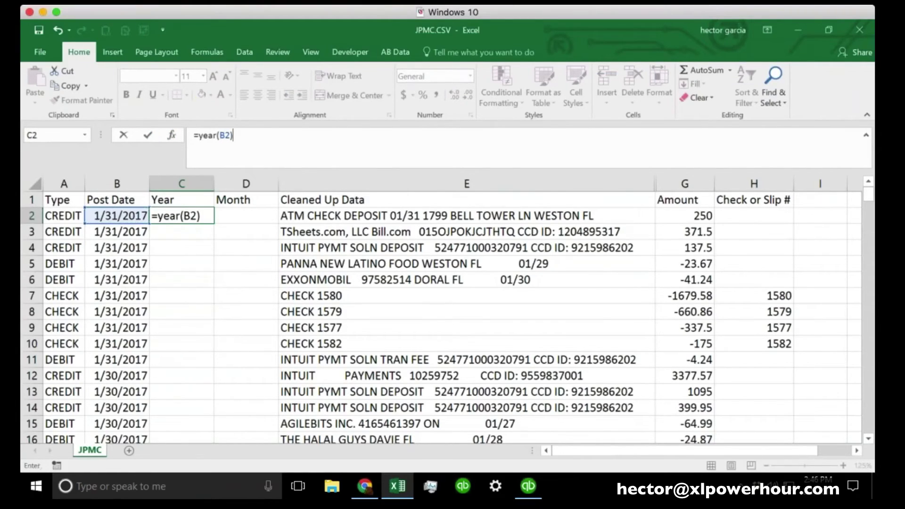
pyautogui.press('Return')
pyautogui.click(181, 183)
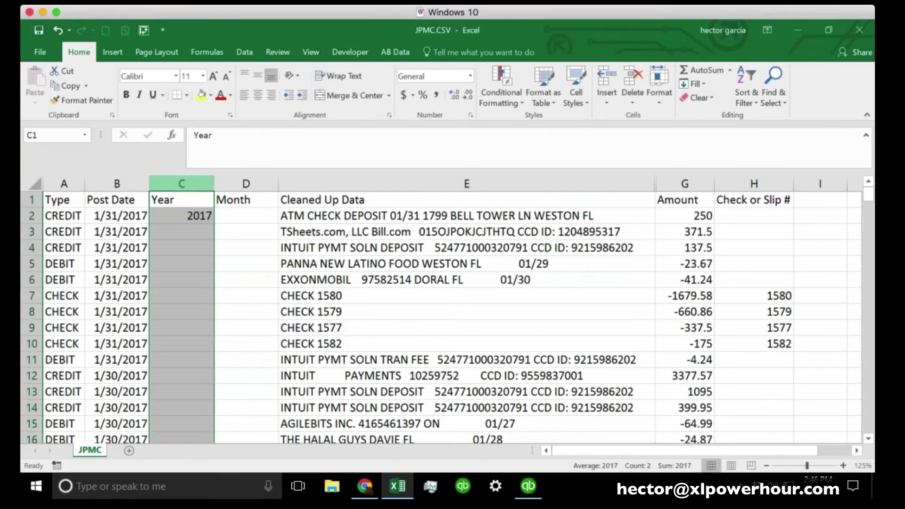
# Enter =MONTH(B2) in D2 to get the month number
pyautogui.click(471, 76)
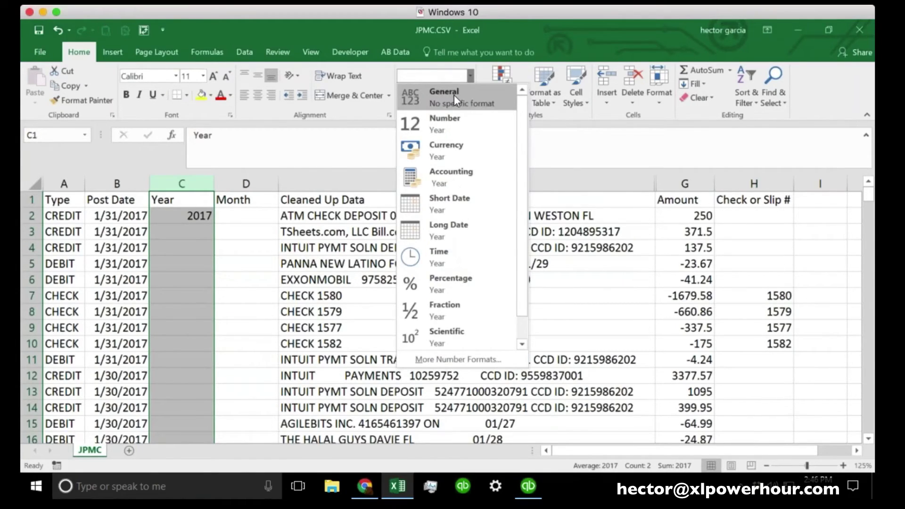
pyautogui.click(520, 29)
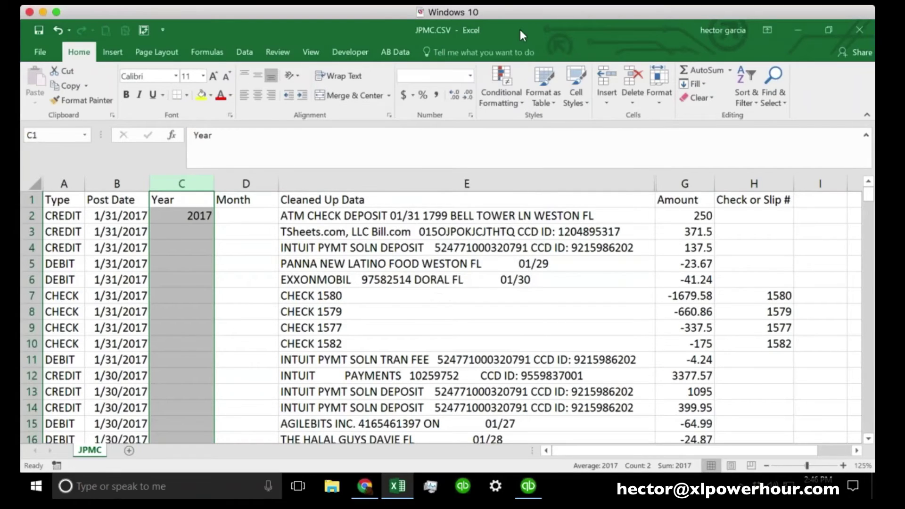
pyautogui.press('Down')
pyautogui.click(254, 214)
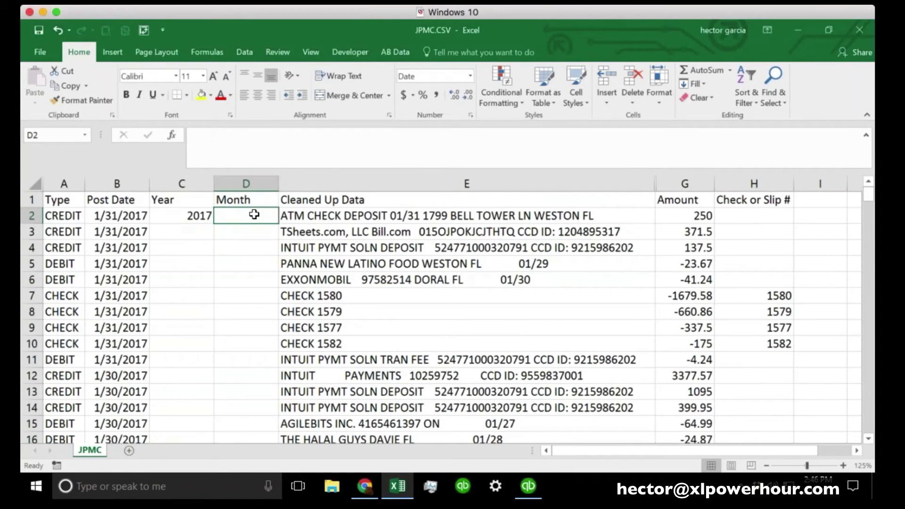
pyautogui.write('=m')
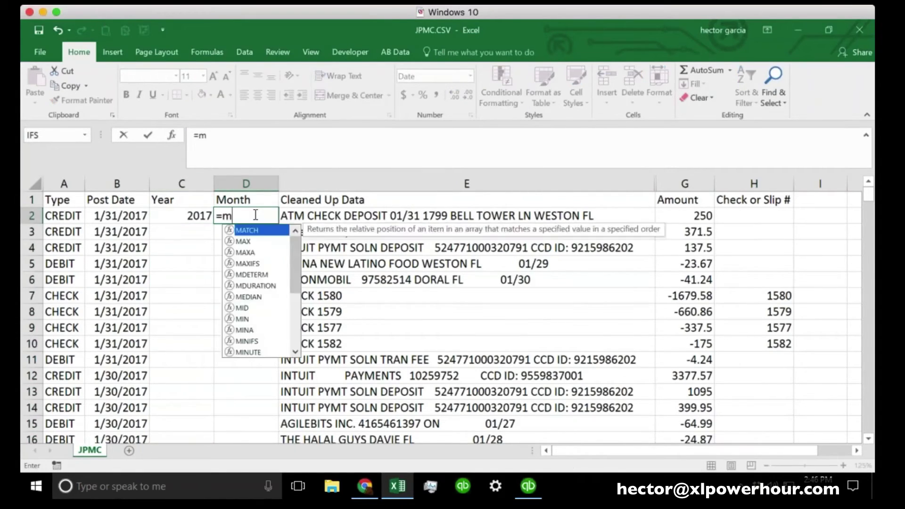
pyautogui.write('onth')
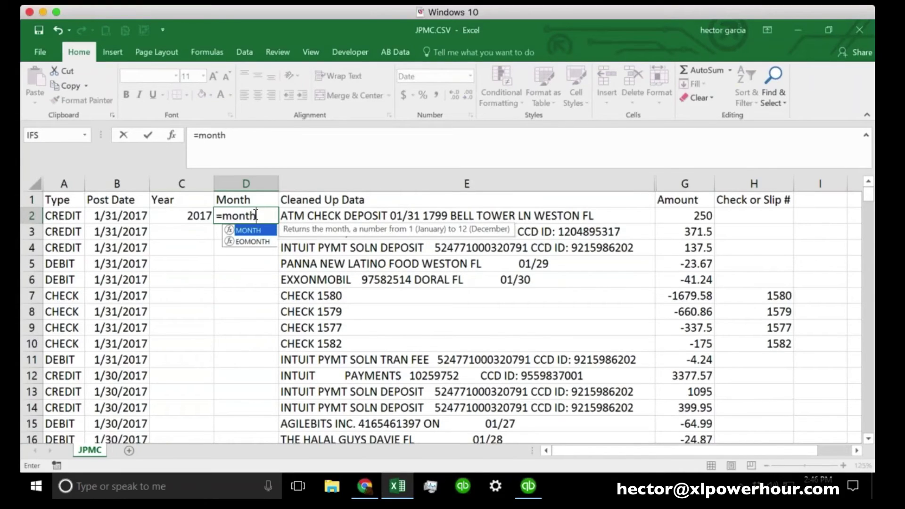
pyautogui.click(256, 215)
pyautogui.write('(')
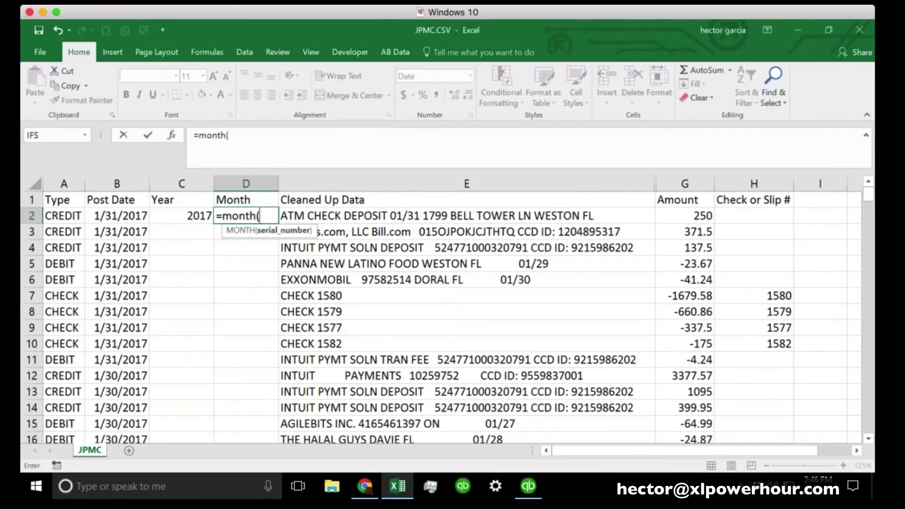
pyautogui.click(123, 215)
pyautogui.write(')')
pyautogui.press('Return')
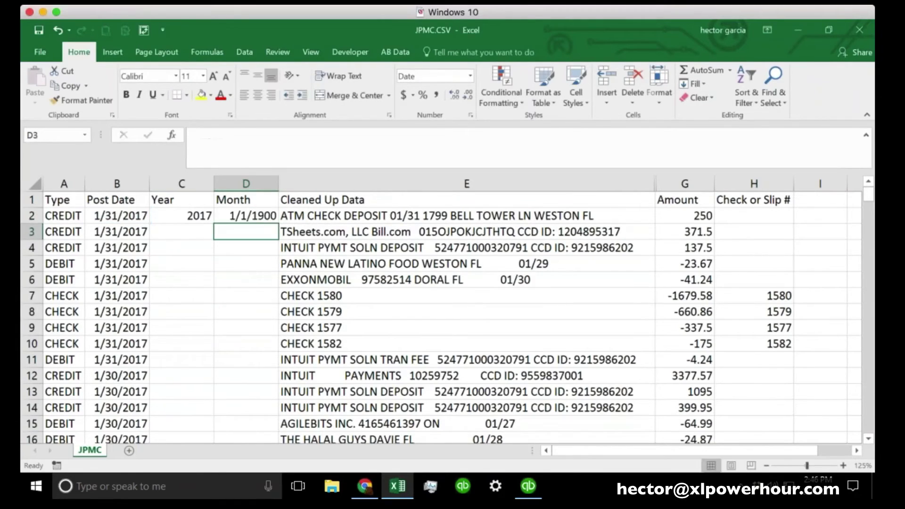
# Set column D's number format to General
pyautogui.click(246, 183)
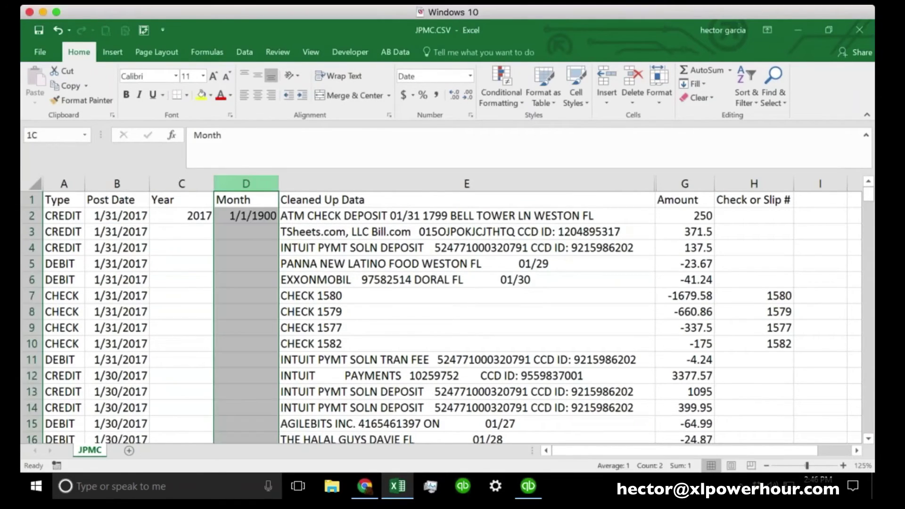
pyautogui.click(469, 76)
pyautogui.click(431, 92)
pyautogui.click(267, 242)
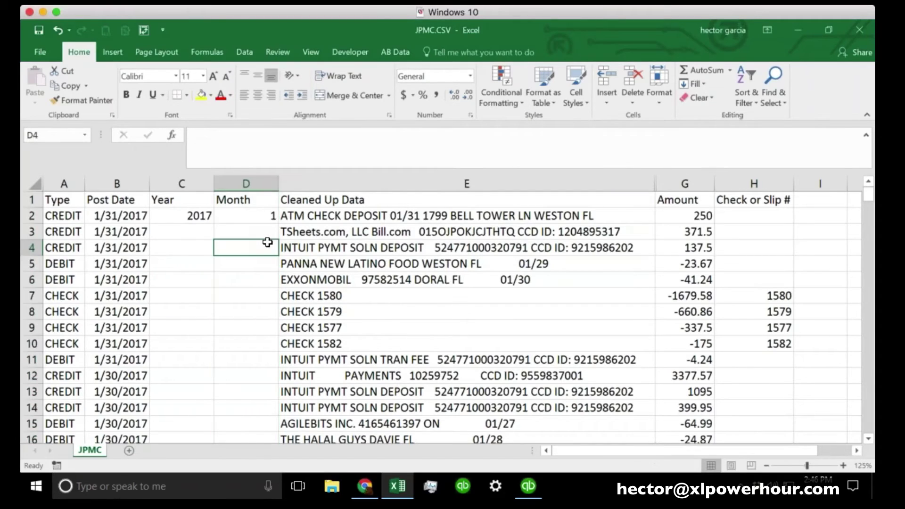
pyautogui.click(238, 213)
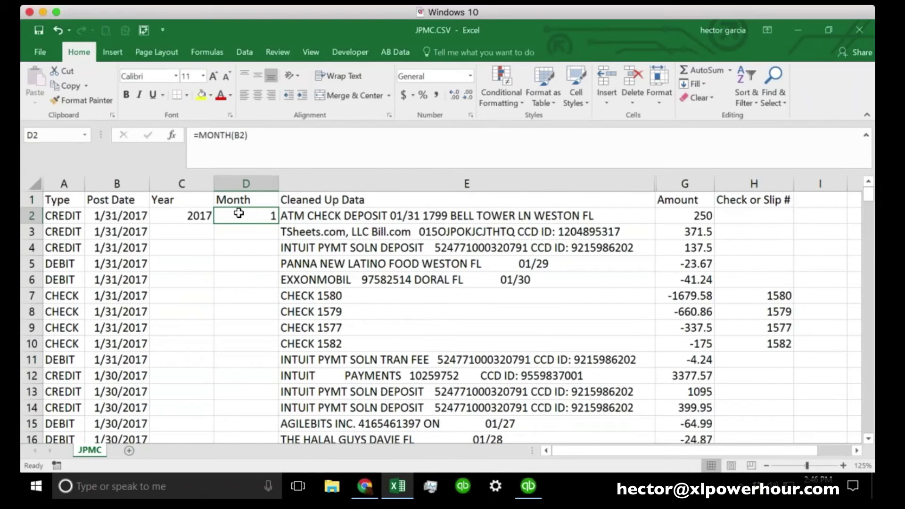
# Insert a new column E headed 'Month-Text'
pyautogui.click(301, 185)
pyautogui.rightClick(299, 185)
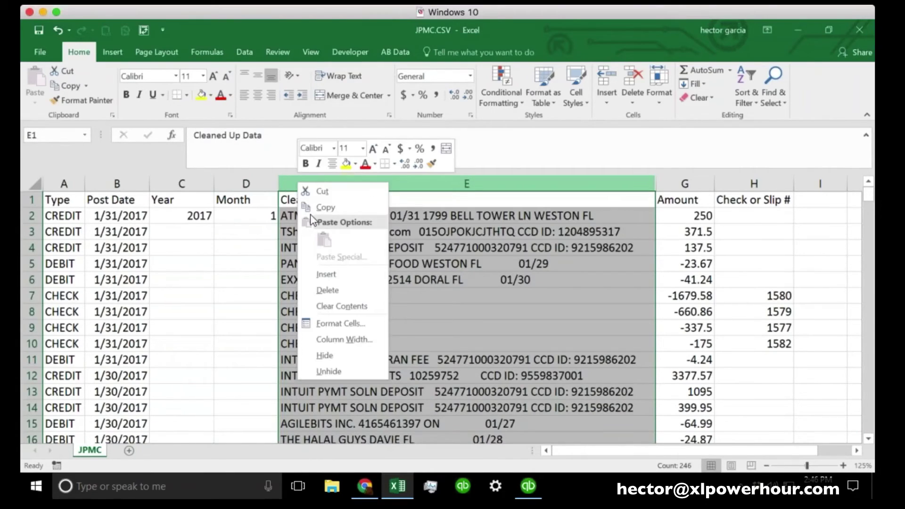
pyautogui.click(328, 275)
pyautogui.click(323, 216)
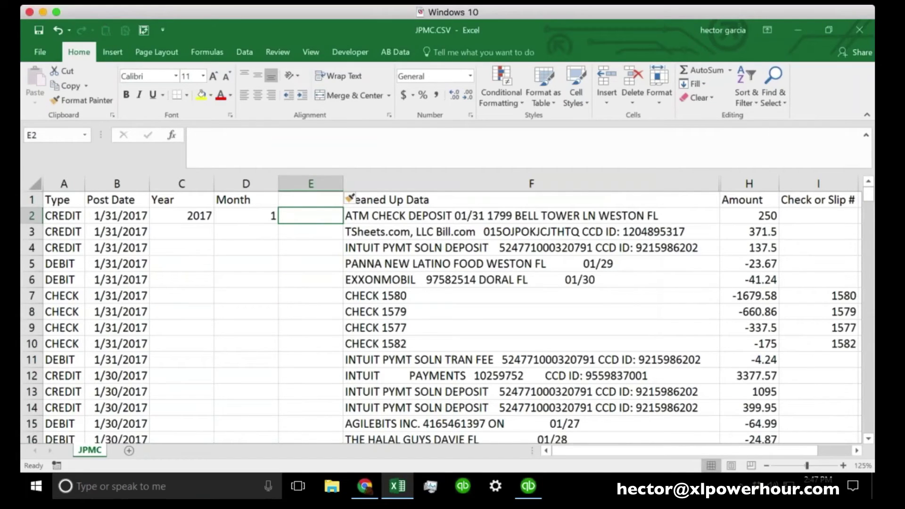
pyautogui.click(300, 198)
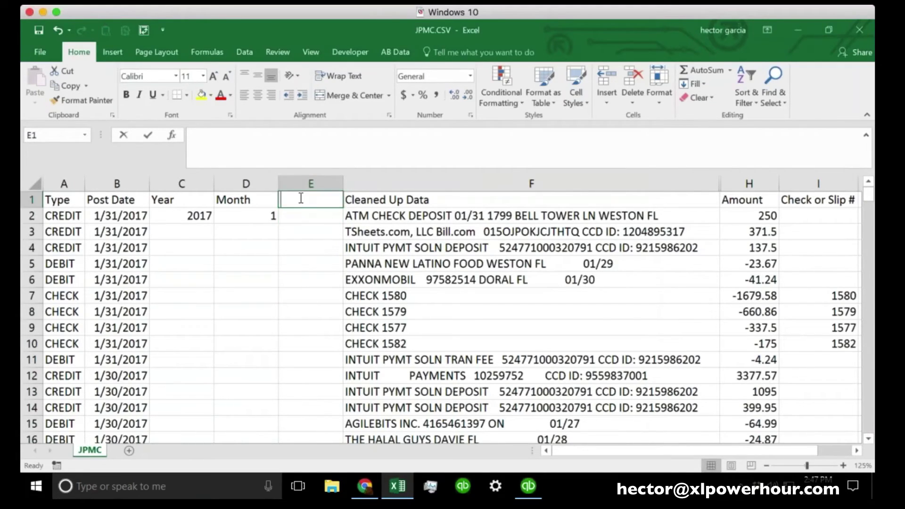
pyautogui.write('Month-Text')
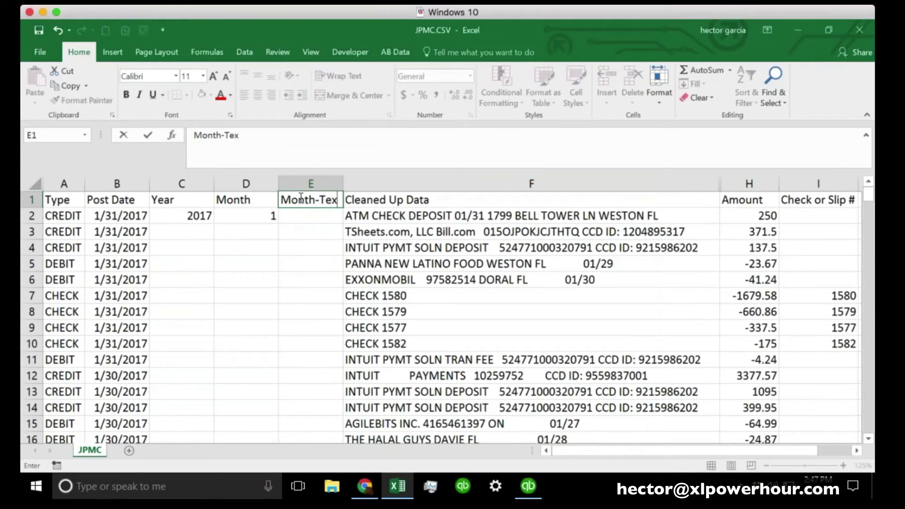
pyautogui.press('Return')
# Rename D1 to 'Month-Number', autofit column D and widen Month-Text
pyautogui.click(264, 200)
pyautogui.click(254, 146)
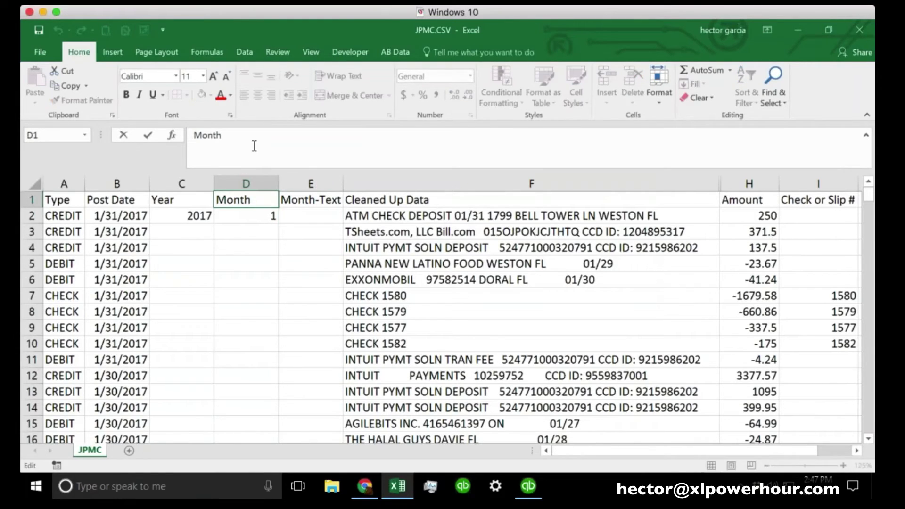
pyautogui.write('-Num')
pyautogui.press('Return')
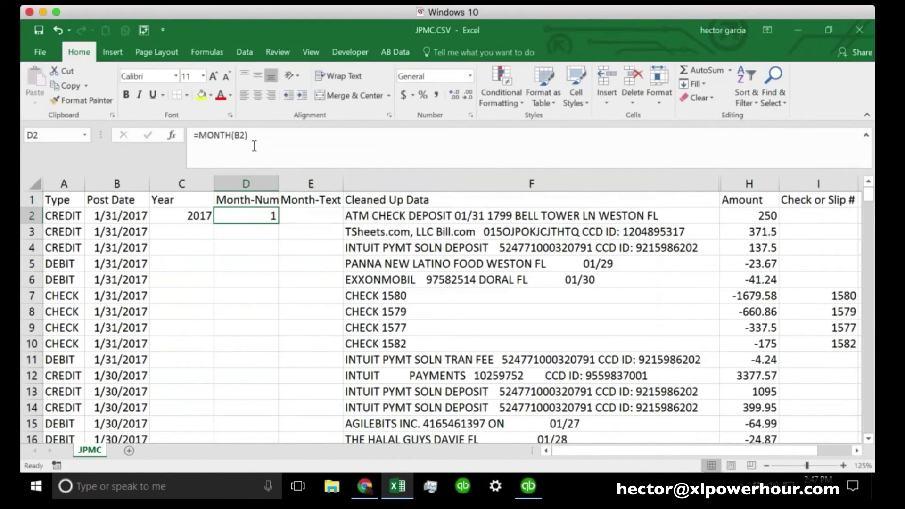
pyautogui.doubleClick(278, 183)
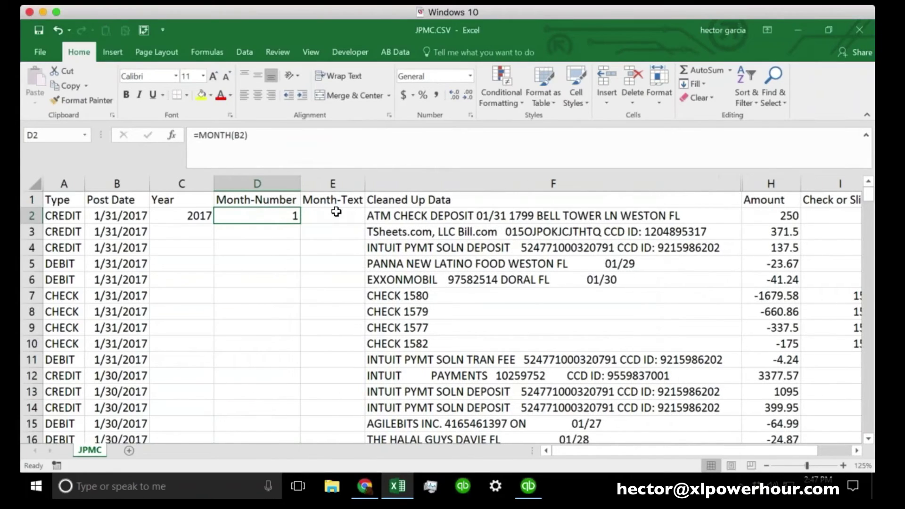
pyautogui.moveTo(366, 184); pyautogui.dragTo(400, 183)
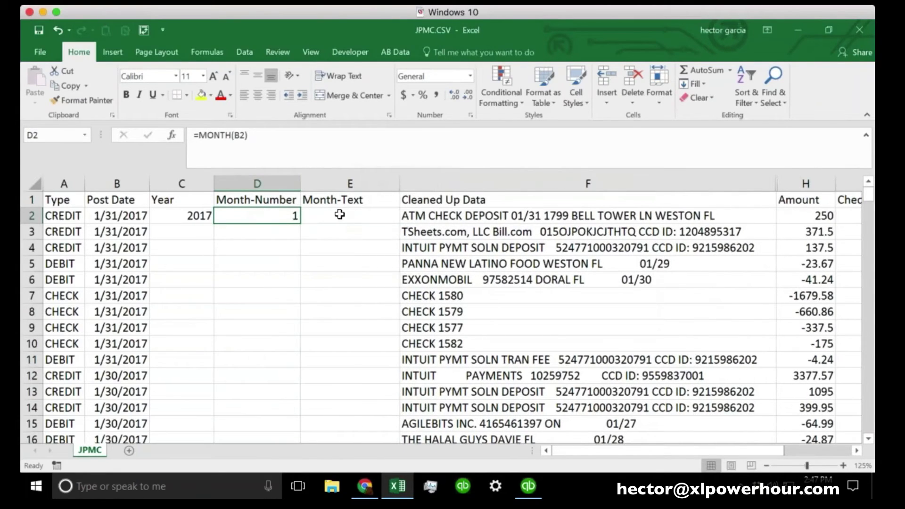
# Enter =TEXT(B2,"MMM") in E2 under Month-Text
pyautogui.click(341, 215)
pyautogui.write('=')
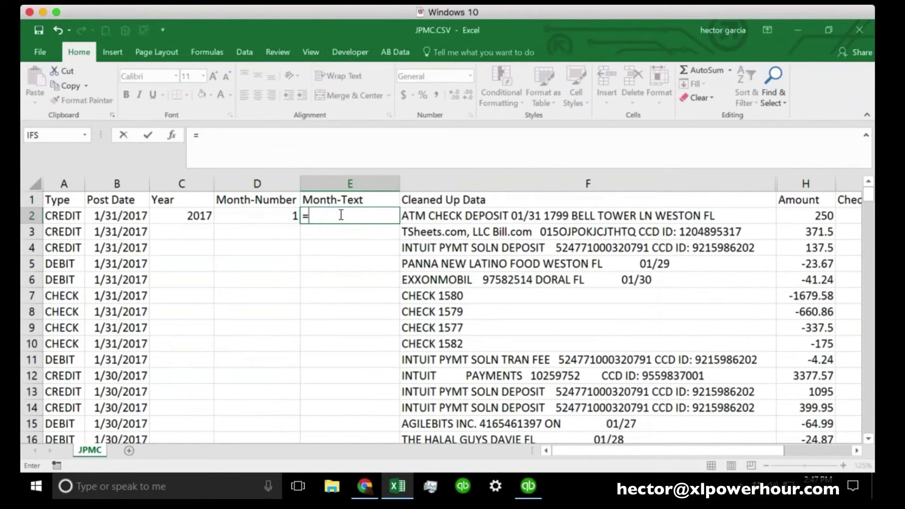
pyautogui.write('TEST')
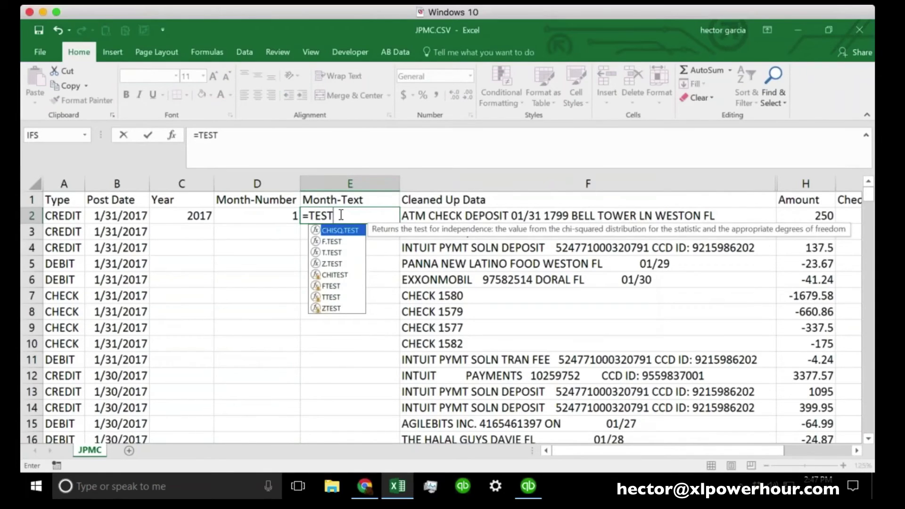
pyautogui.press('BackSpace')
pyautogui.press('BackSpace')
pyautogui.write('XT')
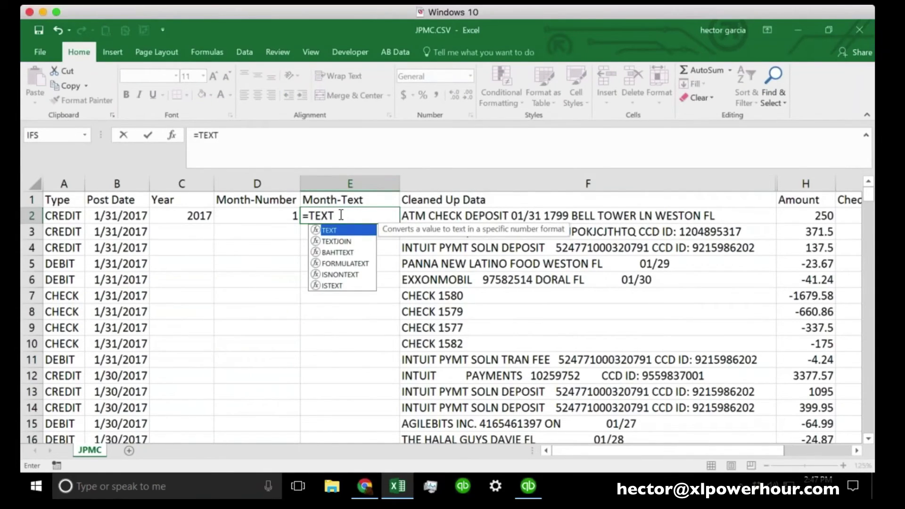
pyautogui.write('(')
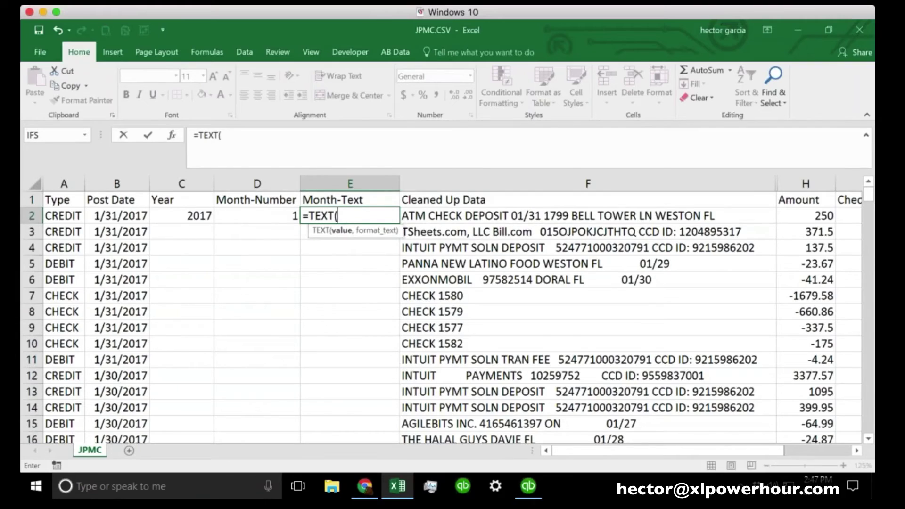
pyautogui.click(121, 217)
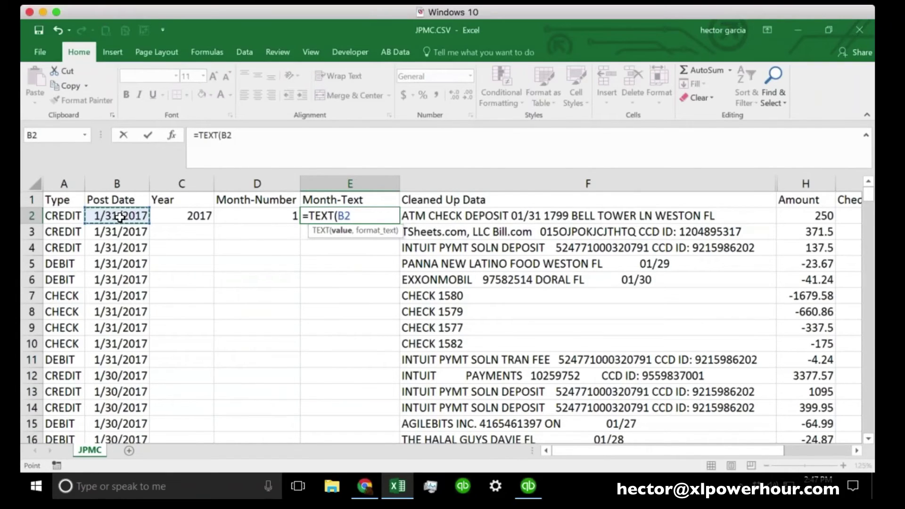
pyautogui.write(',')
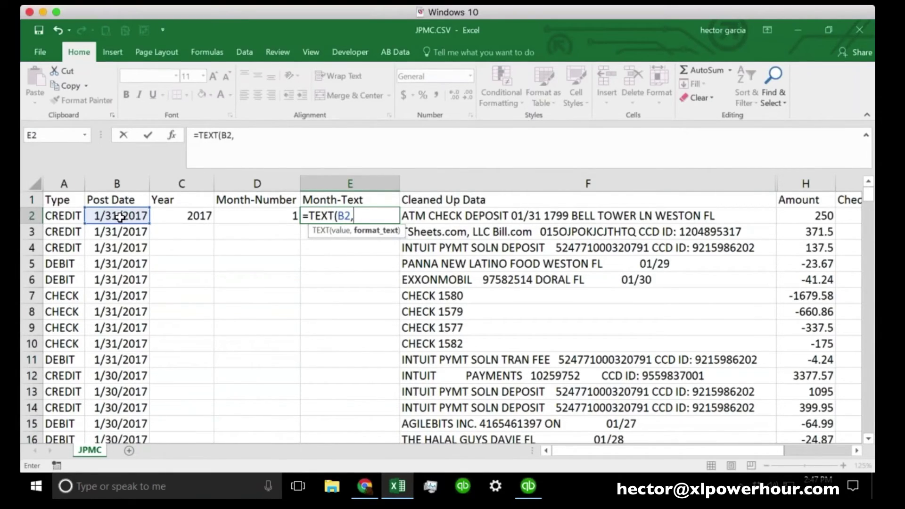
pyautogui.write('"MMM')
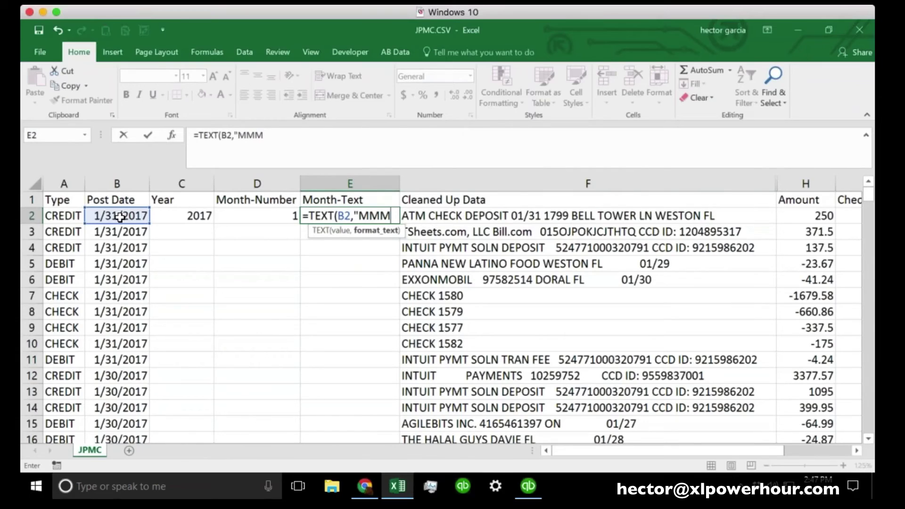
pyautogui.write('"')
pyautogui.press('Return')
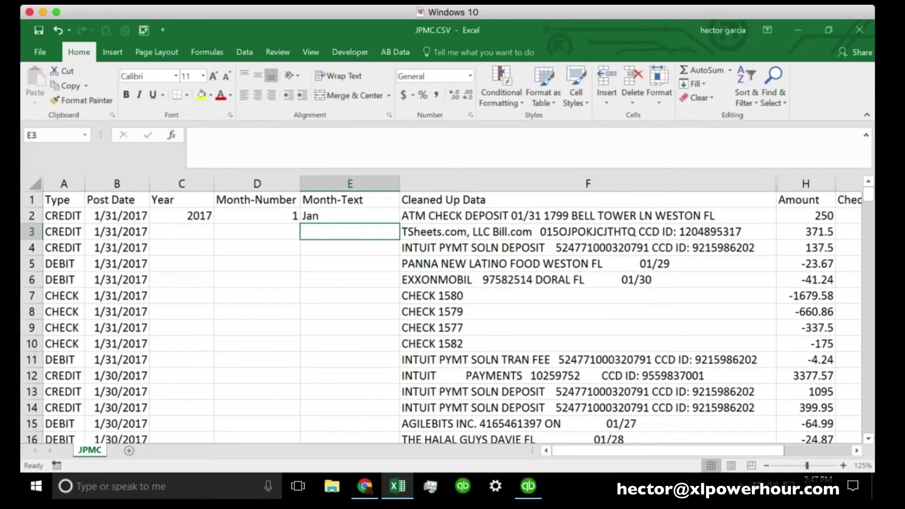
# Try the MMMM, MM and M month formats in E2's TEXT formula
pyautogui.click(338, 213)
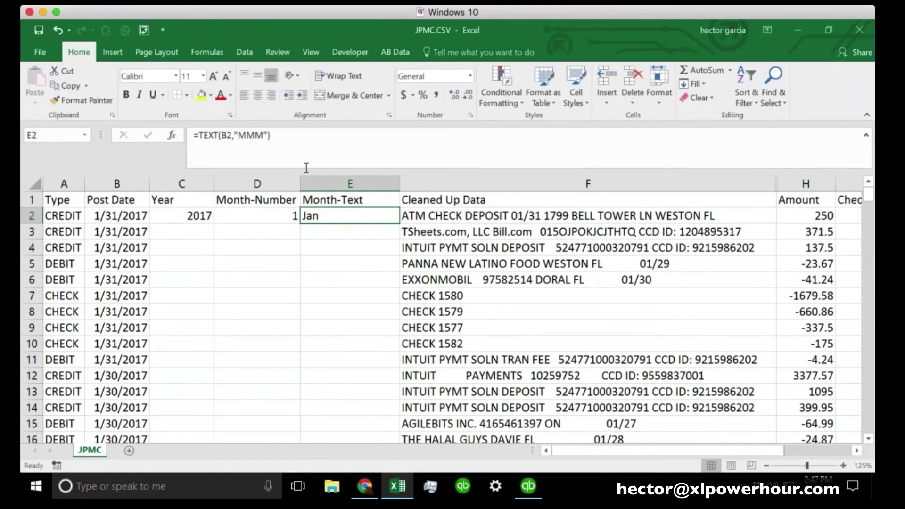
pyautogui.click(266, 136)
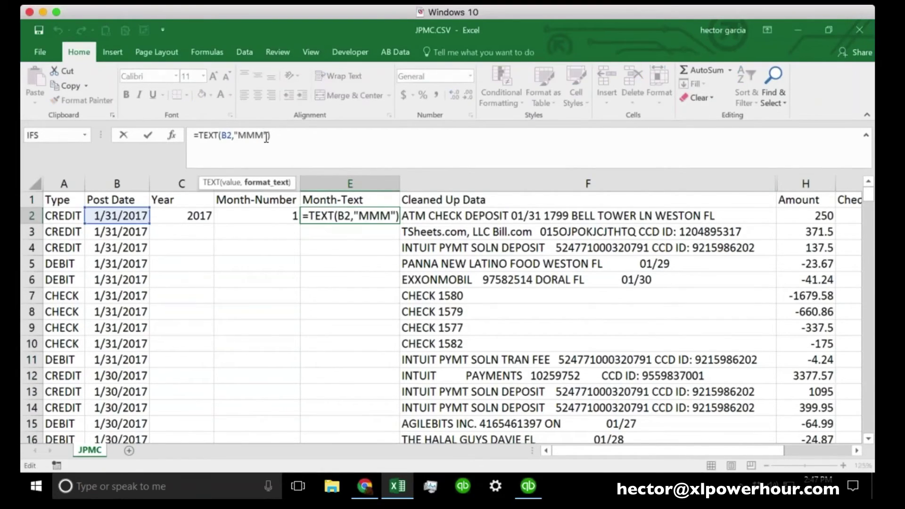
pyautogui.write('M')
pyautogui.press('Return')
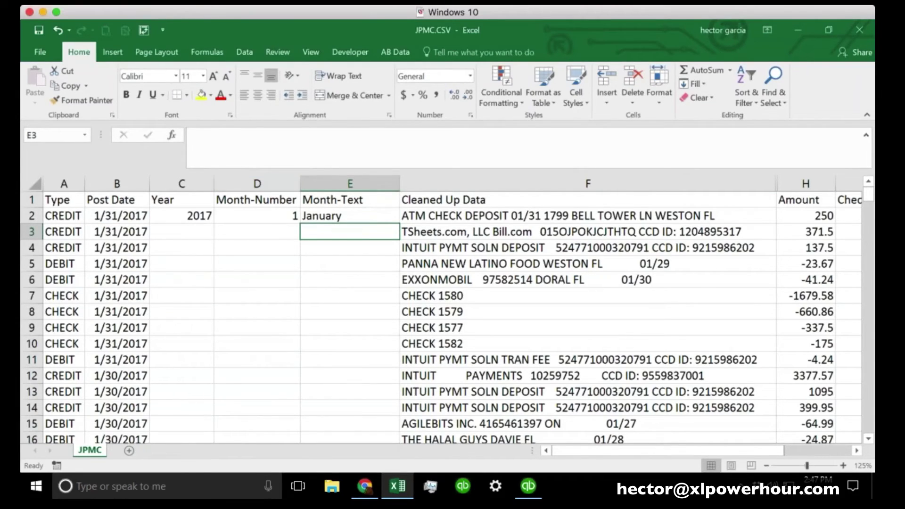
pyautogui.press('Up')
pyautogui.click(271, 137)
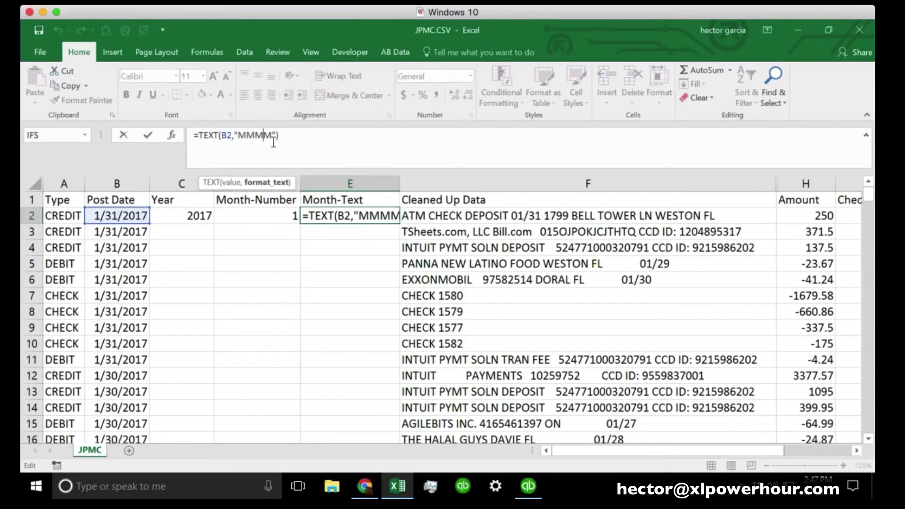
pyautogui.press('BackSpace')
pyautogui.press('BackSpace')
pyautogui.press('Return')
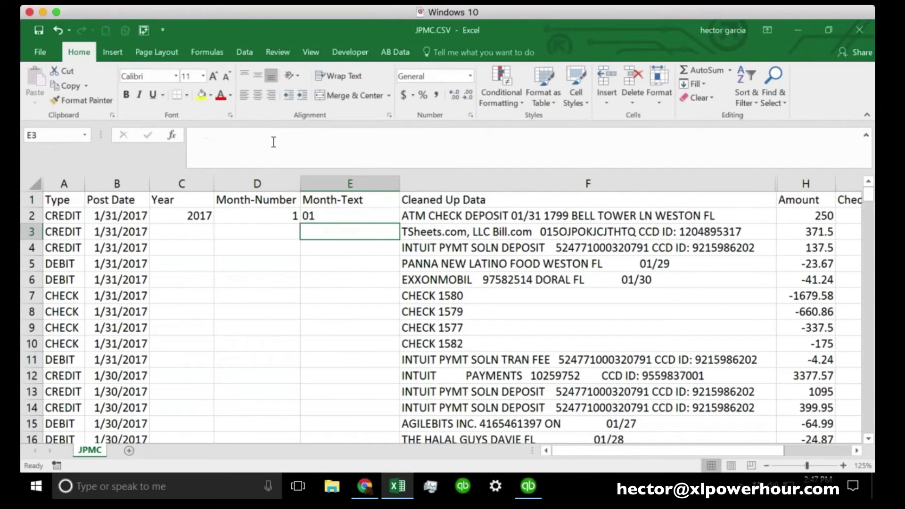
pyautogui.click(338, 215)
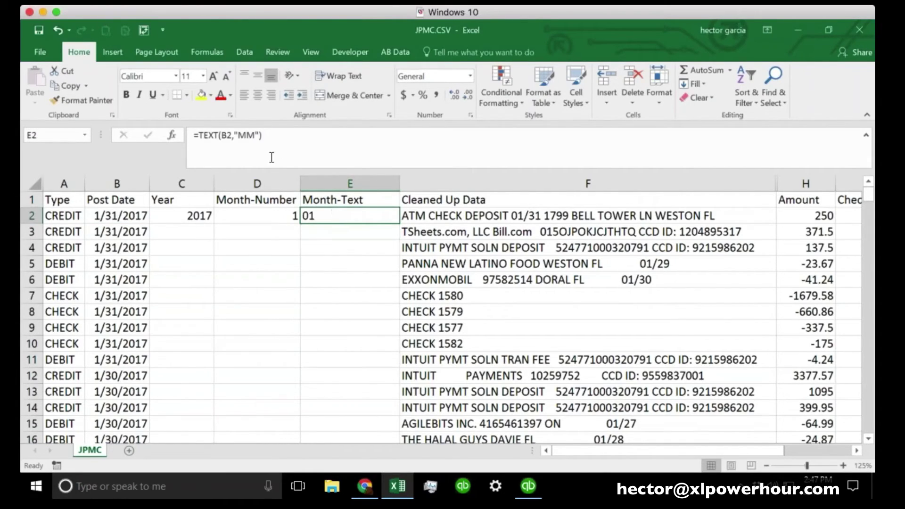
pyautogui.click(255, 137)
pyautogui.press('BackSpace')
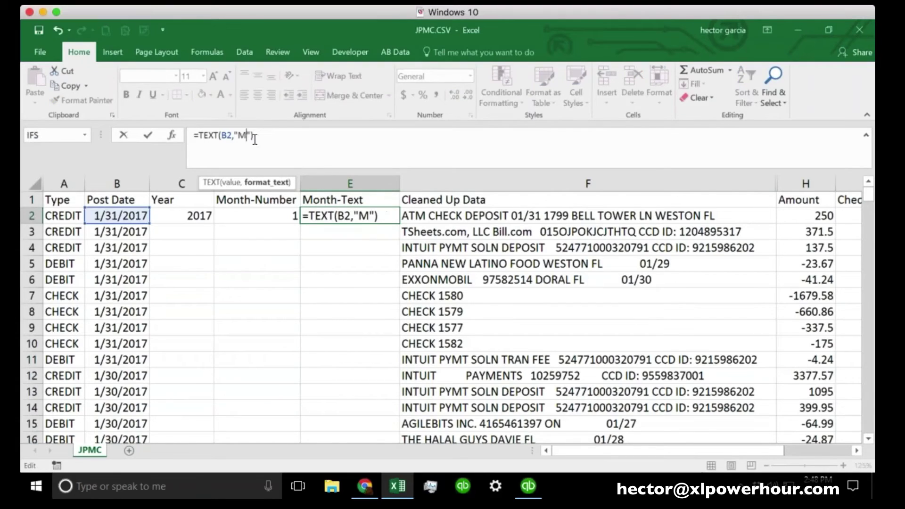
pyautogui.press('Return')
# Lengthen E2's month format so it shows the full name January, then select C2:E2
pyautogui.press('Up')
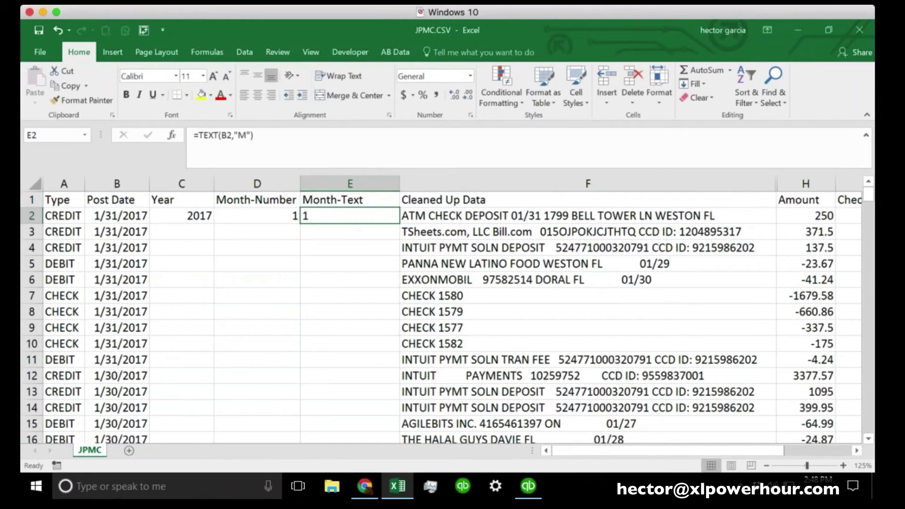
pyautogui.click(276, 213)
pyautogui.click(330, 213)
pyautogui.click(245, 135)
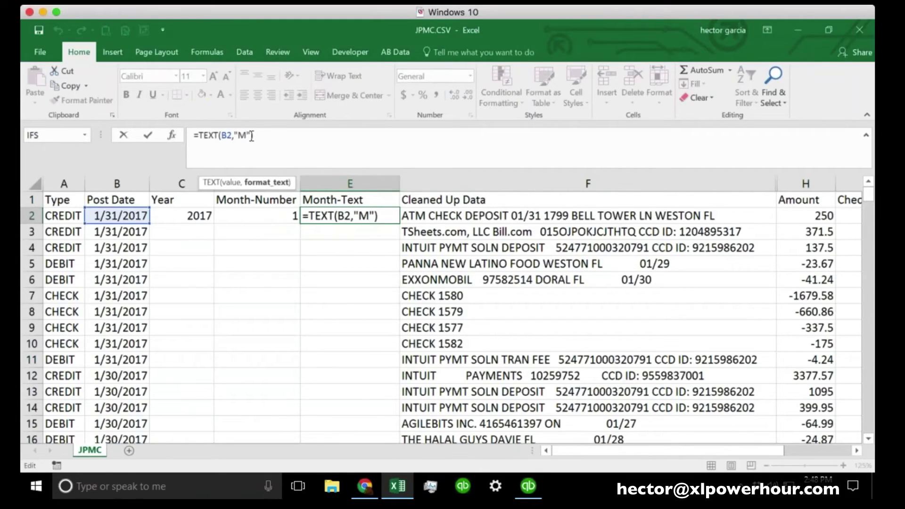
pyautogui.write('MMM')
pyautogui.press('Return')
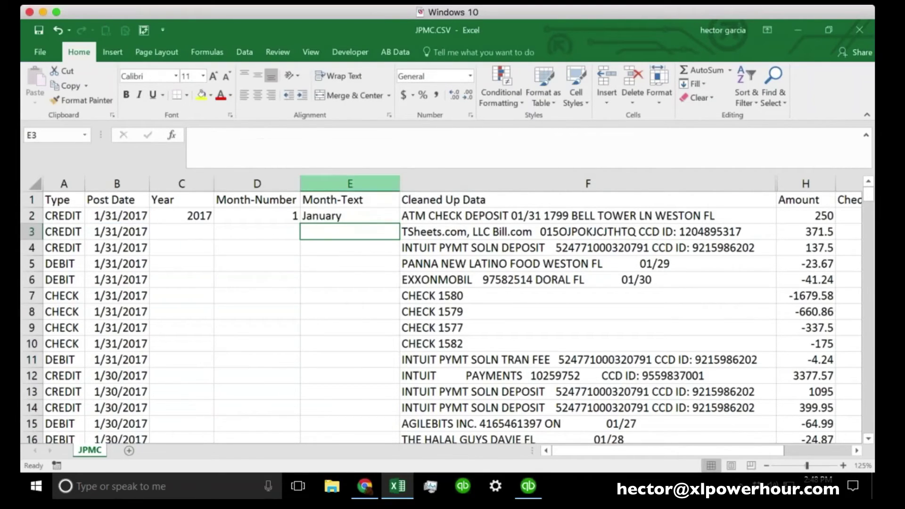
pyautogui.click(186, 213)
pyautogui.keyDown('shift'); pyautogui.click(325, 215); pyautogui.keyUp('shift')
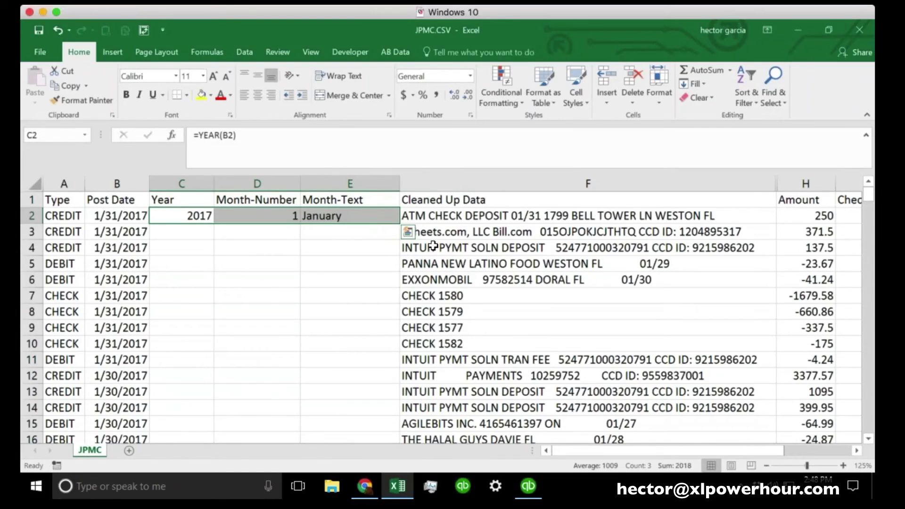
# Copy the C2:E2 Year, Month-Number and Month-Text formulas down to row 246
pyautogui.click(407, 232)
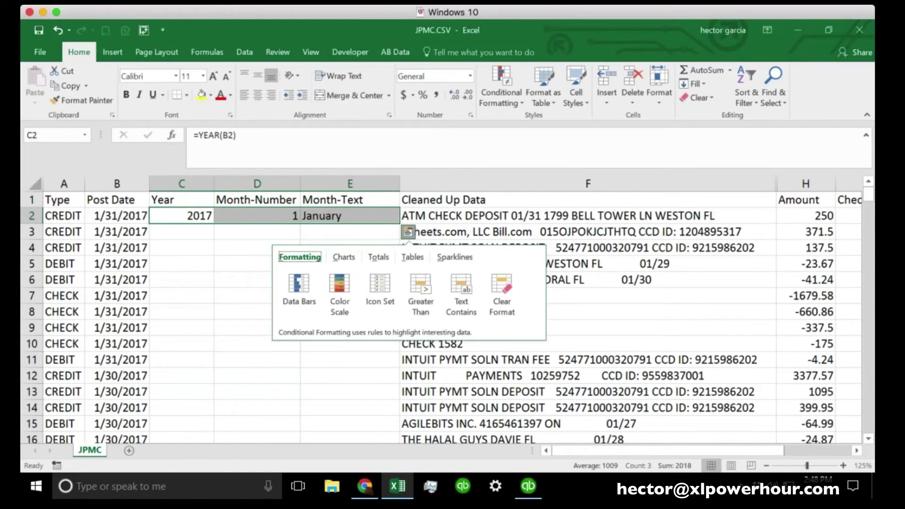
pyautogui.doubleClick(399, 224)
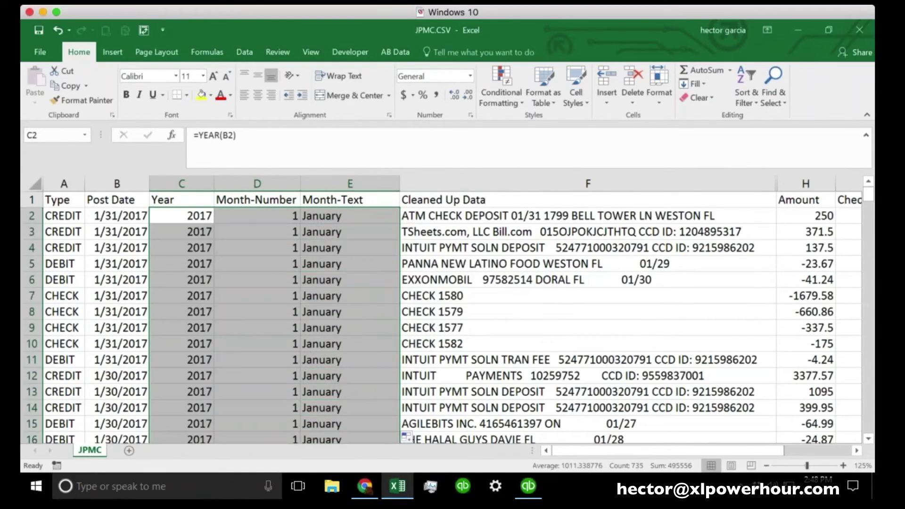
pyautogui.scroll(-17, 834, 206)
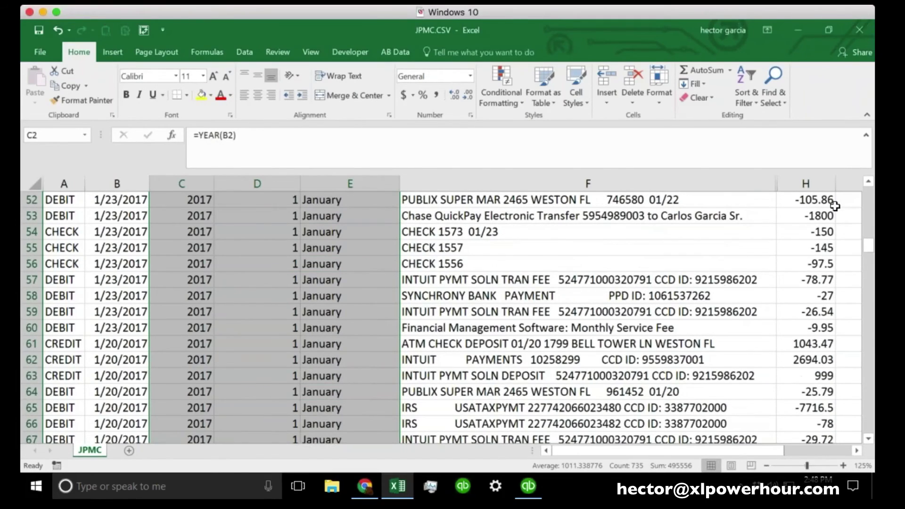
pyautogui.moveTo(869, 247); pyautogui.dragTo(869, 193)
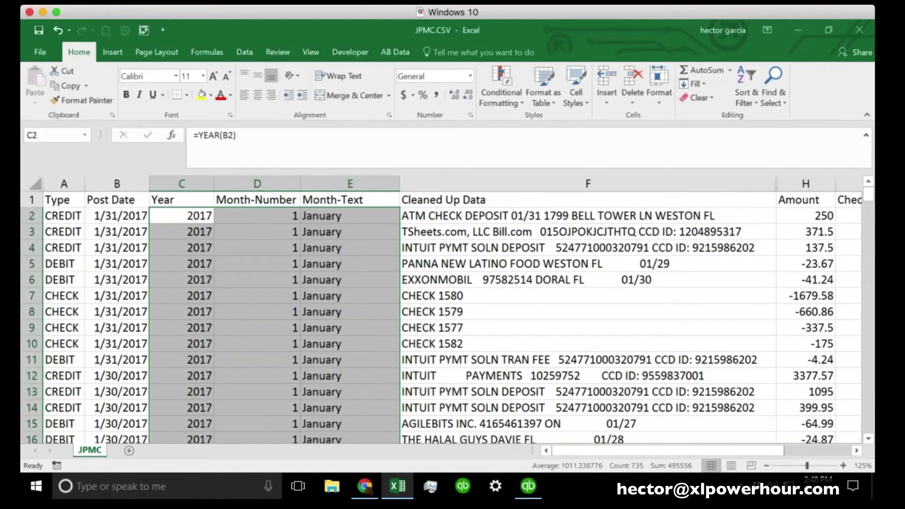
pyautogui.click(520, 307)
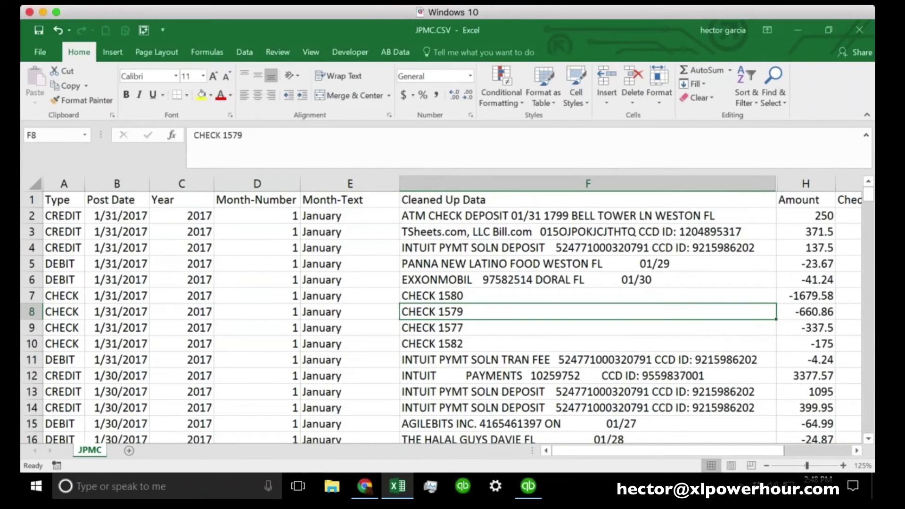
# Hide the Post Date and Month-Number columns
pyautogui.click(62, 184)
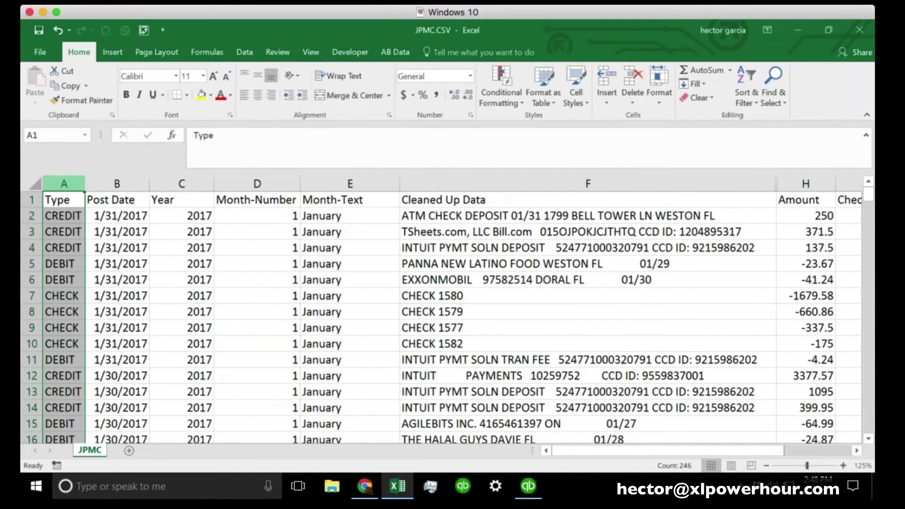
pyautogui.click(116, 184)
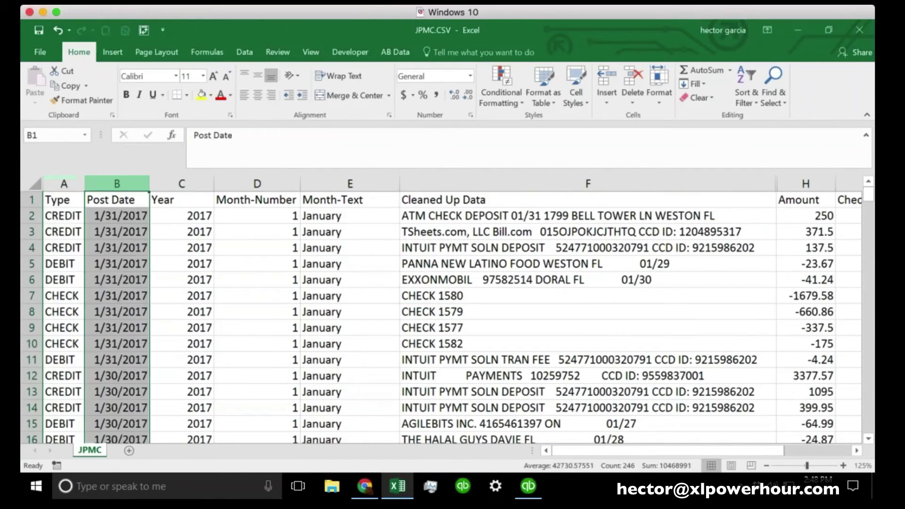
pyautogui.rightClick(111, 183)
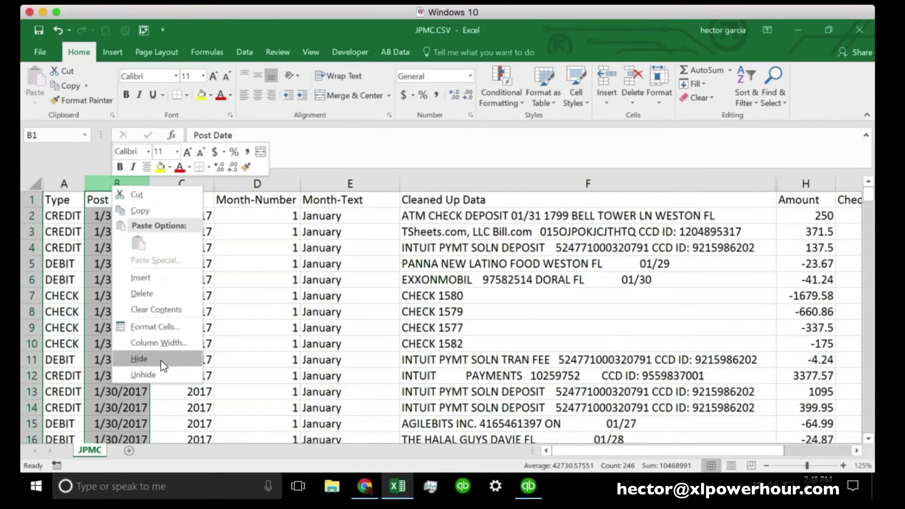
pyautogui.click(161, 360)
pyautogui.click(176, 313)
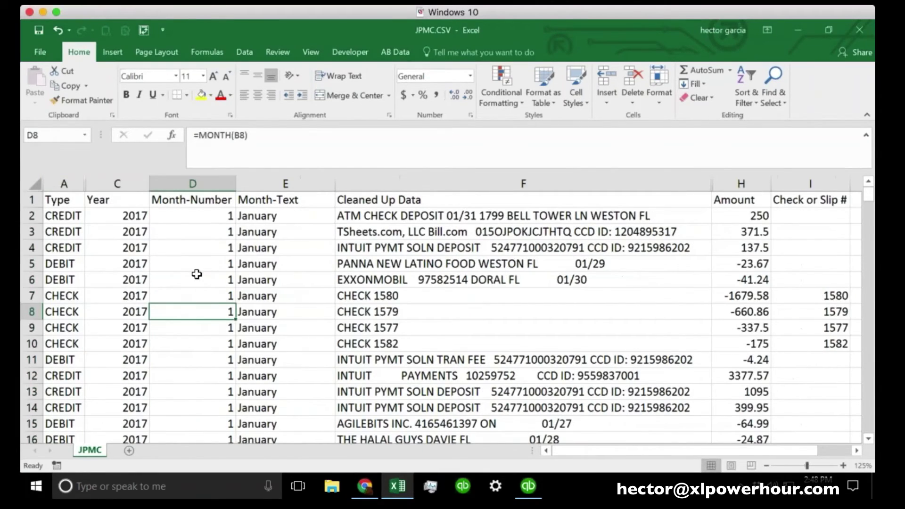
pyautogui.moveTo(236, 183); pyautogui.dragTo(214, 184)
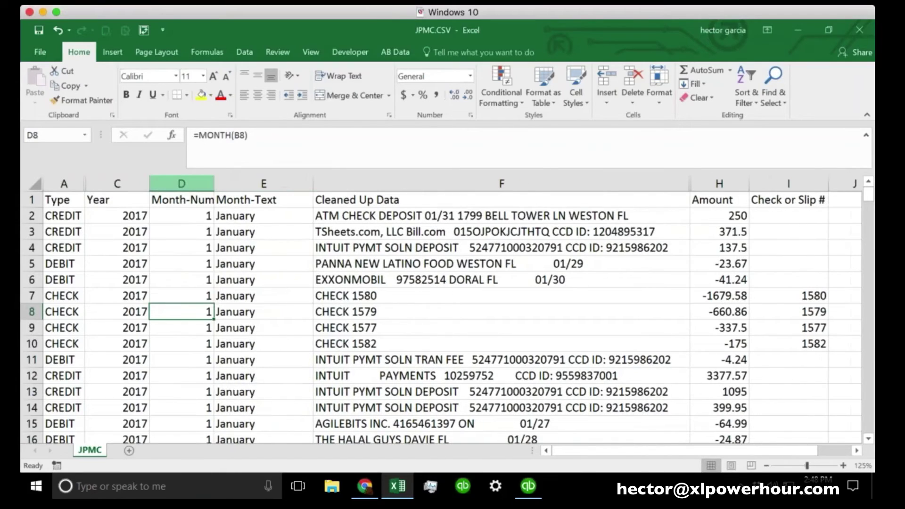
pyautogui.click(181, 183)
pyautogui.rightClick(191, 183)
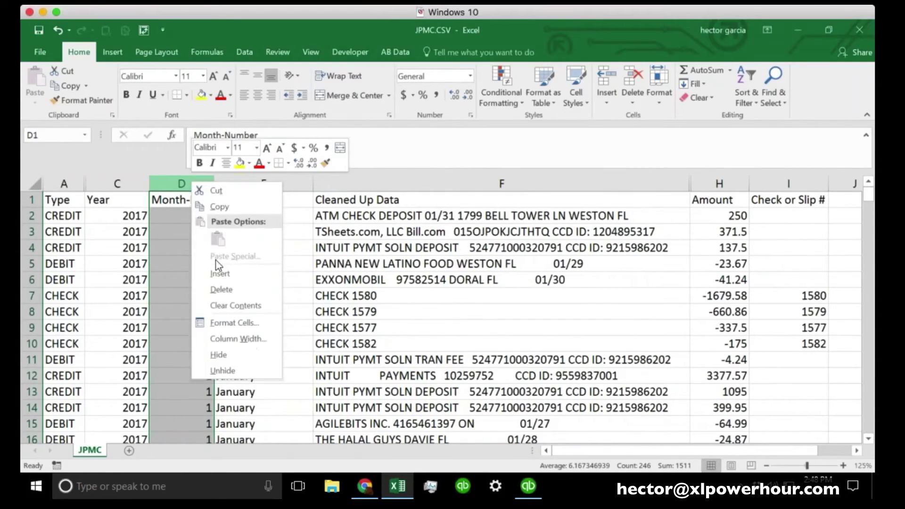
pyautogui.click(230, 357)
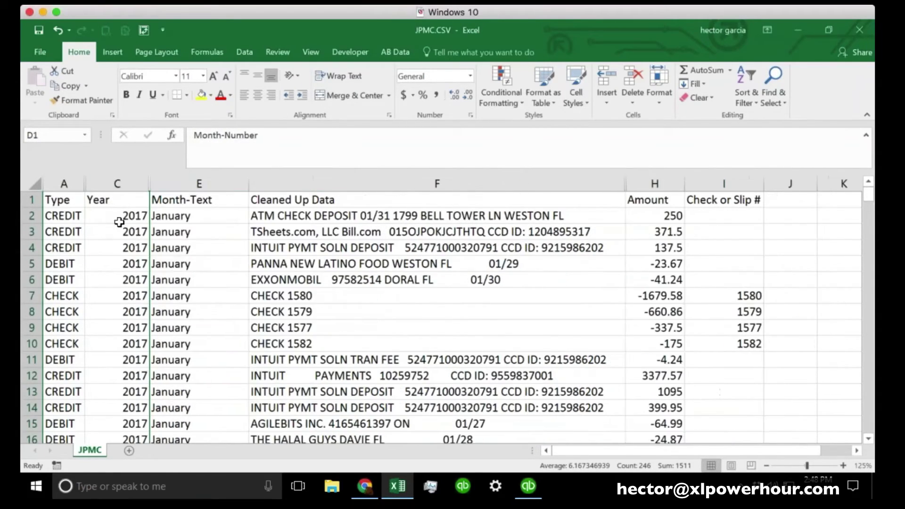
pyautogui.click(120, 222)
pyautogui.click(208, 220)
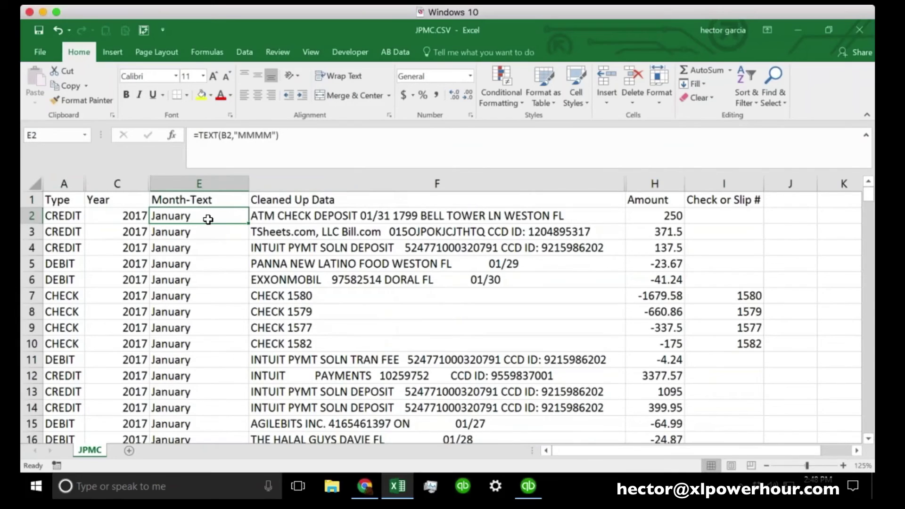
# Add a blank column before Check or Slip # and widen it
pyautogui.click(712, 183)
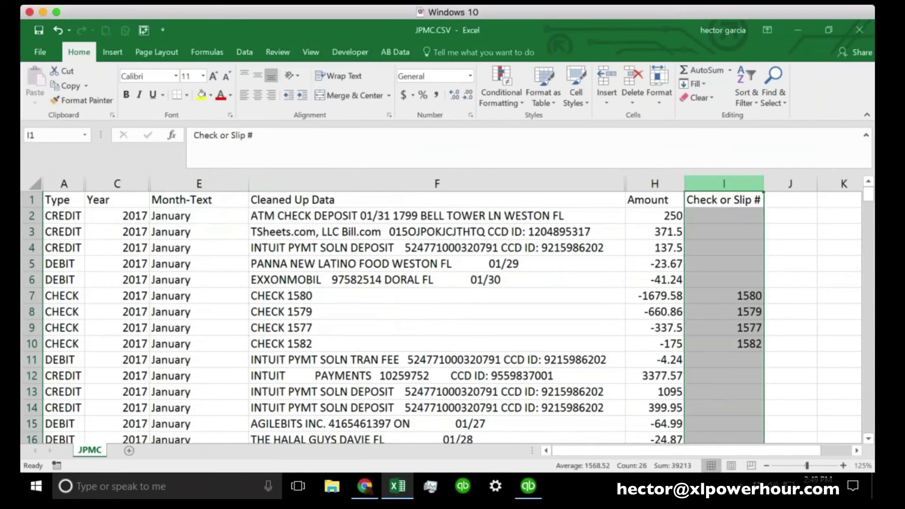
pyautogui.rightClick(715, 184)
pyautogui.press('Escape')
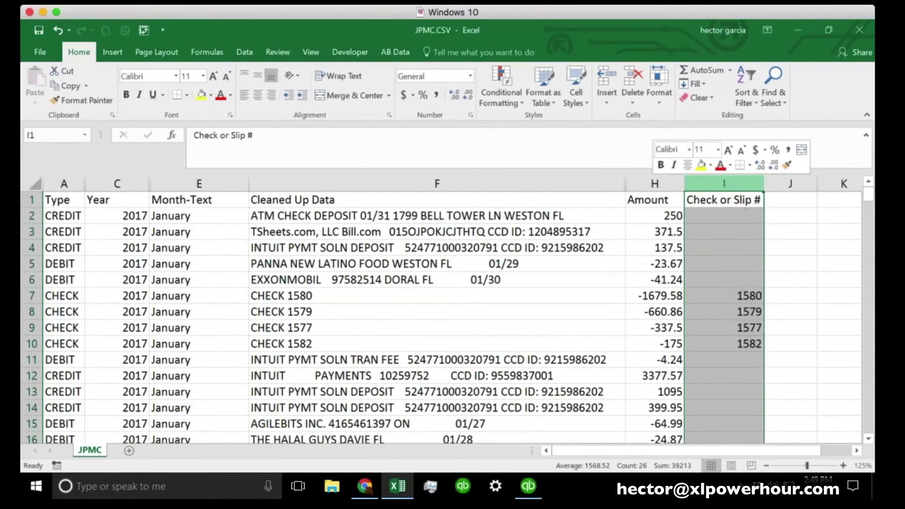
pyautogui.rightClick(714, 184)
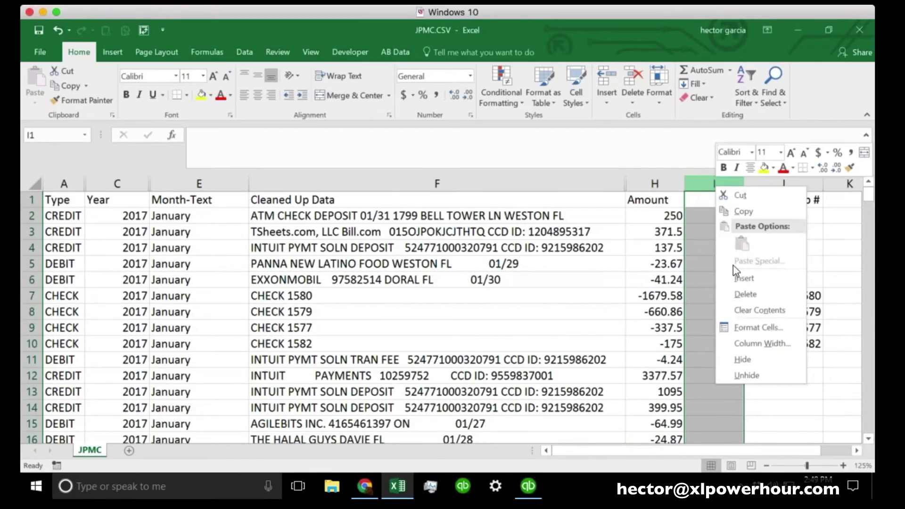
pyautogui.press('Escape')
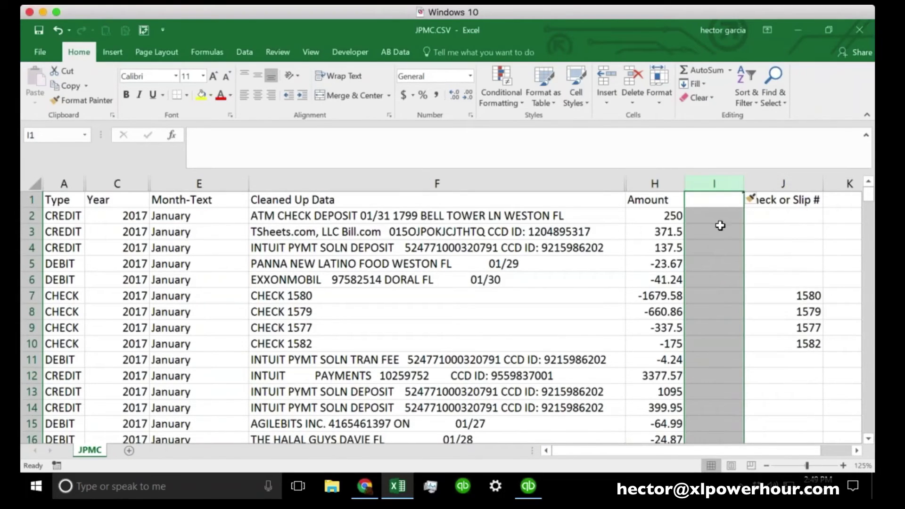
pyautogui.moveTo(744, 183); pyautogui.dragTo(785, 184)
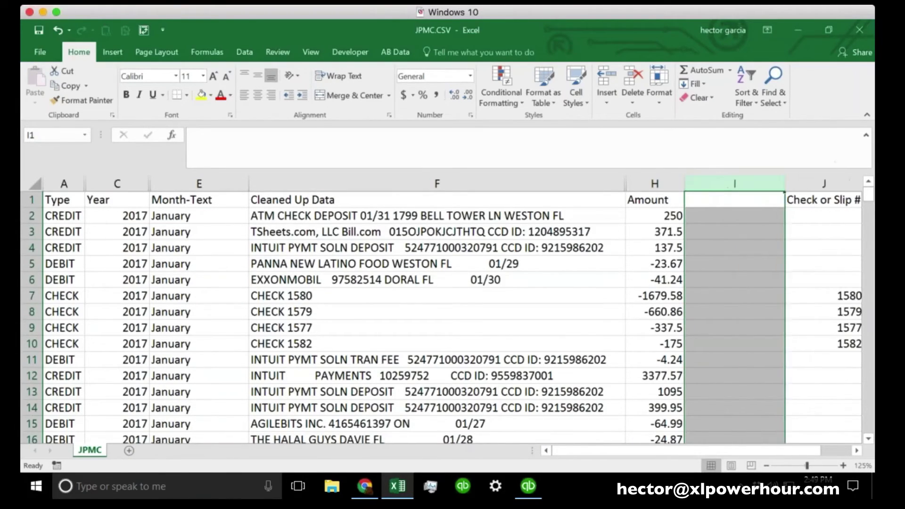
pyautogui.click(727, 215)
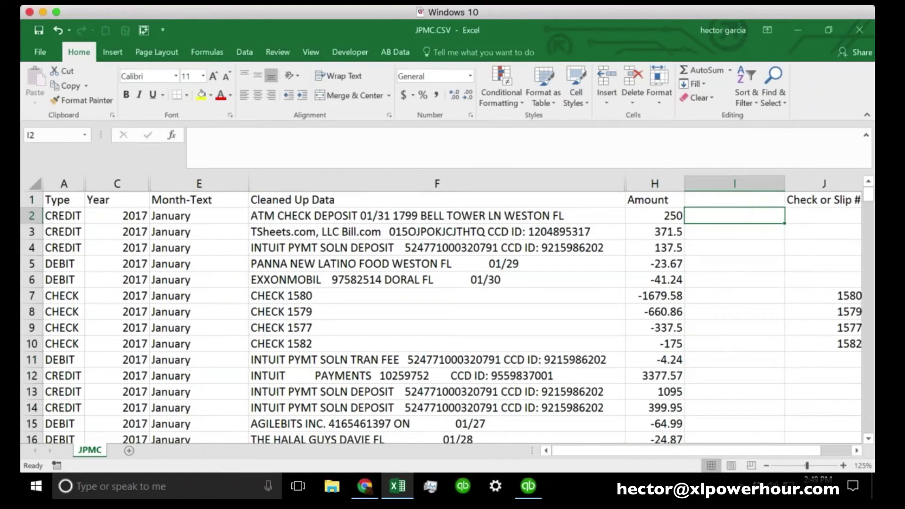
# Set the worksheet zoom to 150% magnification
pyautogui.click(25, 185)
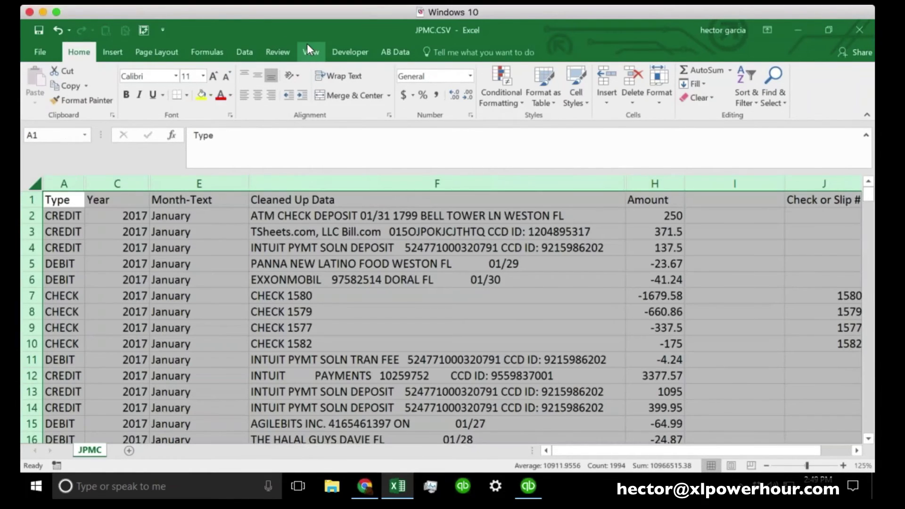
pyautogui.click(307, 47)
pyautogui.click(274, 85)
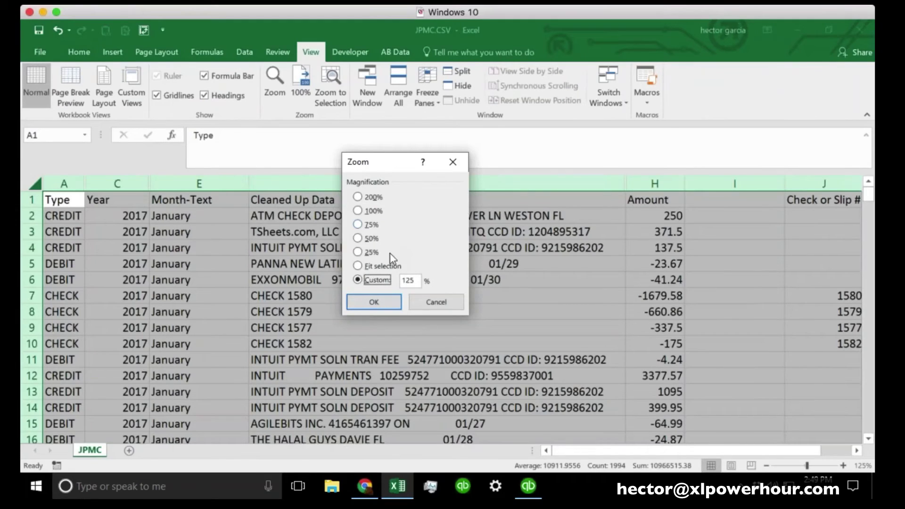
pyautogui.press('Tab')
pyautogui.write('1580')
pyautogui.press('Return')
pyautogui.click(568, 341)
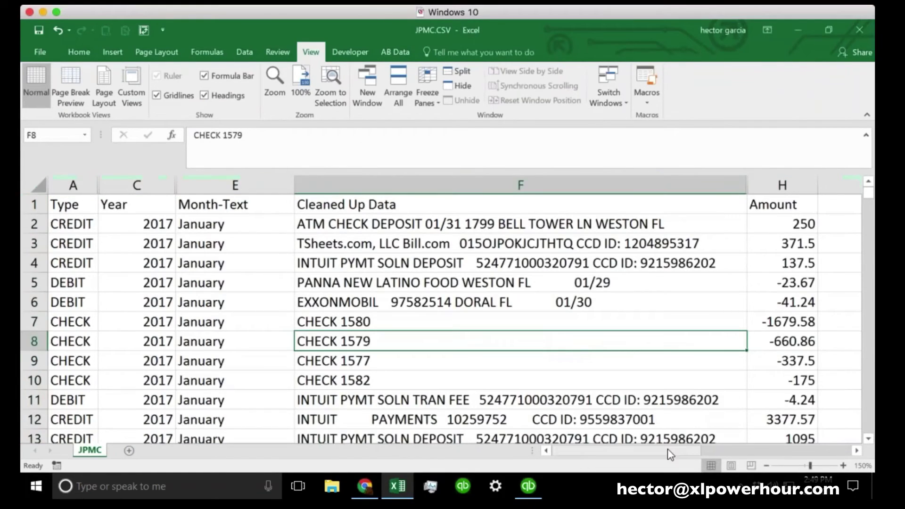
# Narrow the Cleaned Up Data column and insert another blank column at I
pyautogui.moveTo(666, 450)
pyautogui.mouseDown()
pyautogui.moveTo(693, 456)
pyautogui.moveTo(677, 459)
pyautogui.mouseUp()
pyautogui.moveTo(746, 185); pyautogui.dragTo(420, 181)
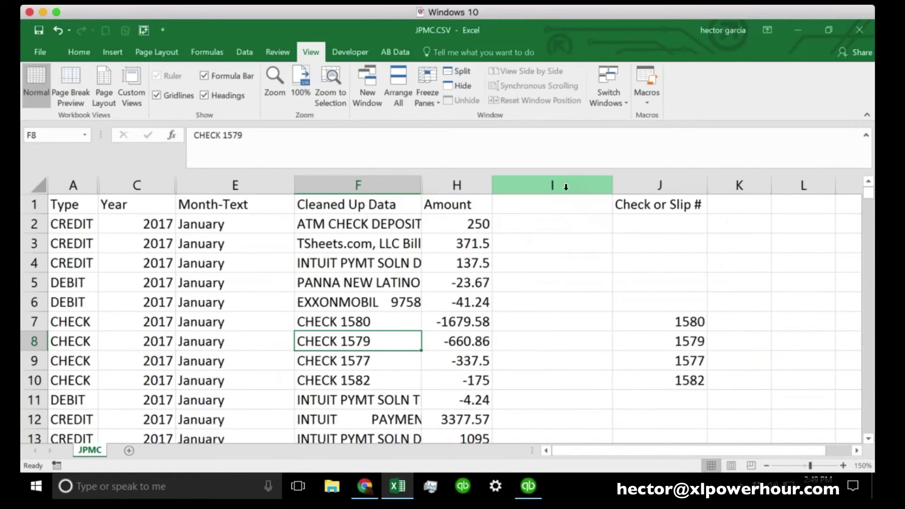
pyautogui.rightClick(581, 186)
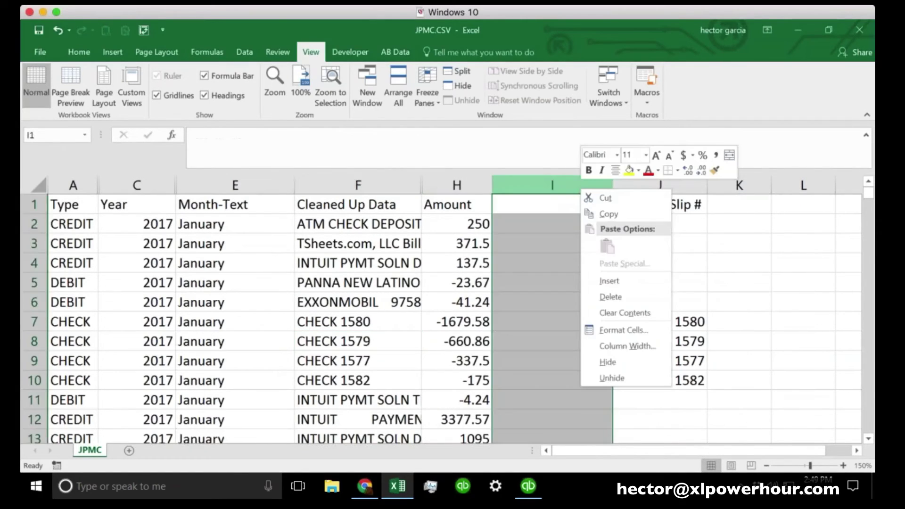
pyautogui.click(609, 281)
pyautogui.moveTo(572, 184); pyautogui.dragTo(573, 184)
pyautogui.moveTo(692, 186); pyautogui.dragTo(638, 186)
pyautogui.click(561, 246)
pyautogui.click(531, 207)
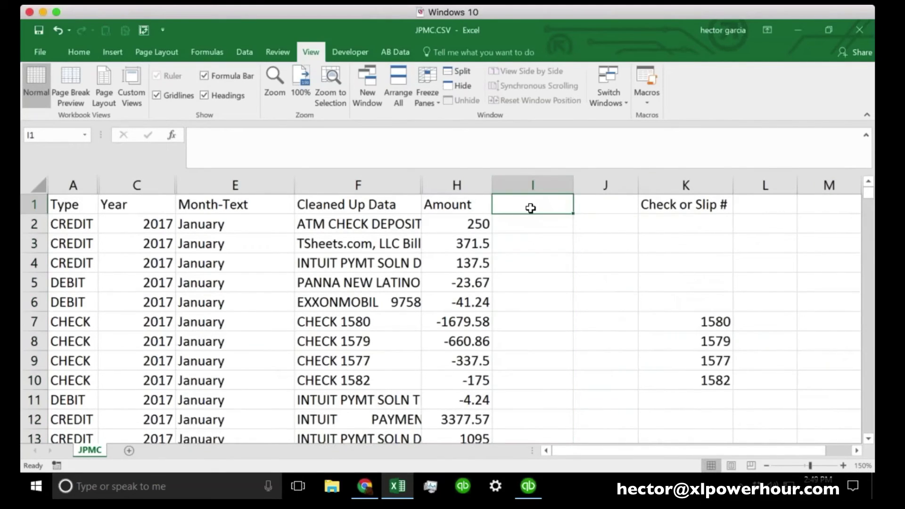
# Enter DEBIT in I1 and CREDIT in J1 as column headings
pyautogui.write('DEBIT')
pyautogui.press('Tab')
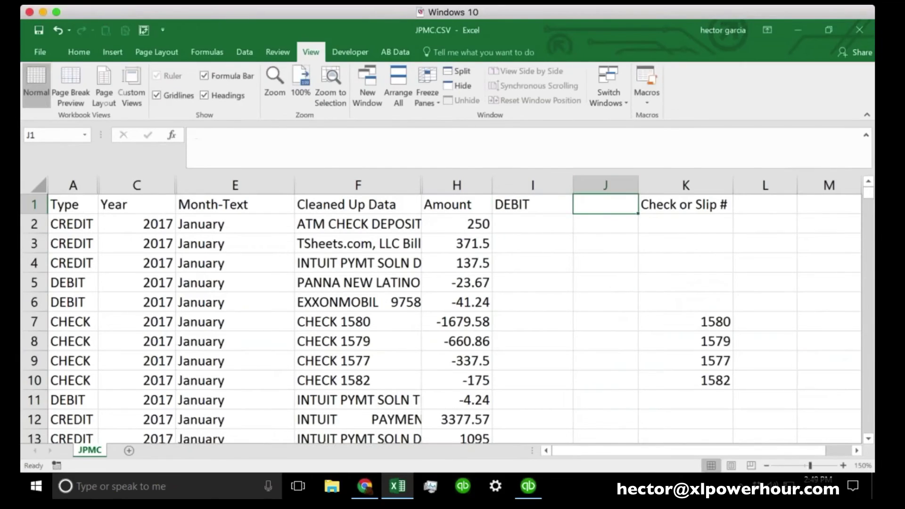
pyautogui.write('CREDIT')
pyautogui.press('Return')
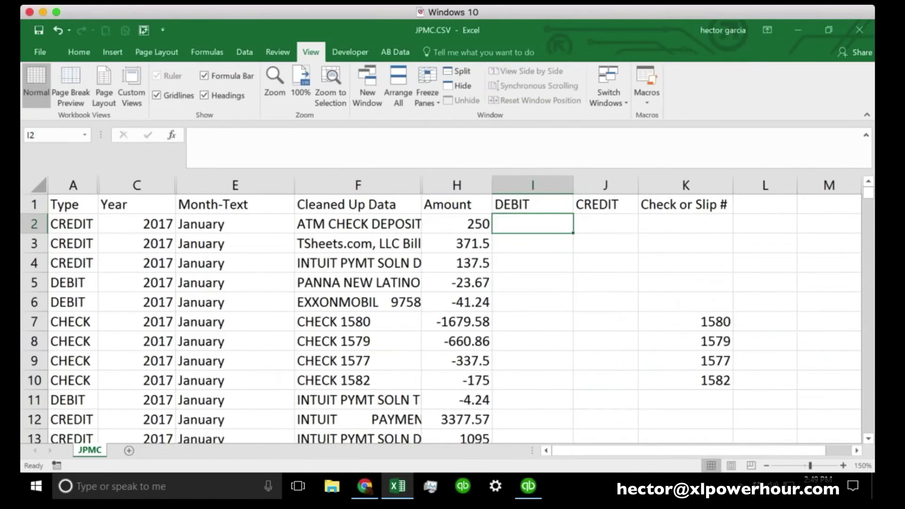
pyautogui.click(532, 185)
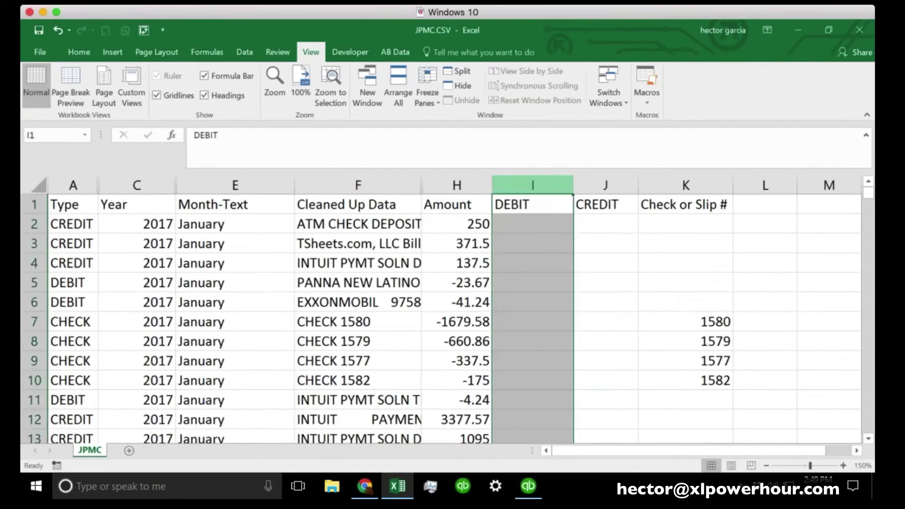
pyautogui.click(605, 185)
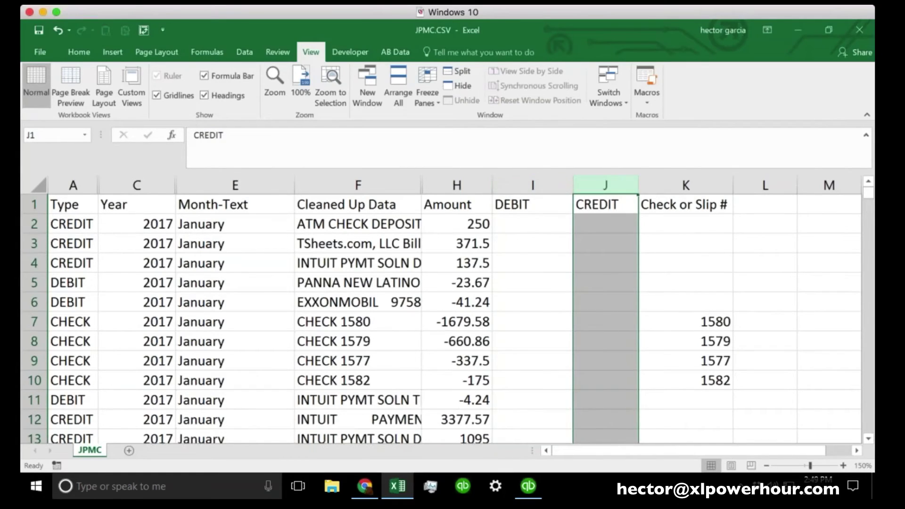
pyautogui.click(528, 221)
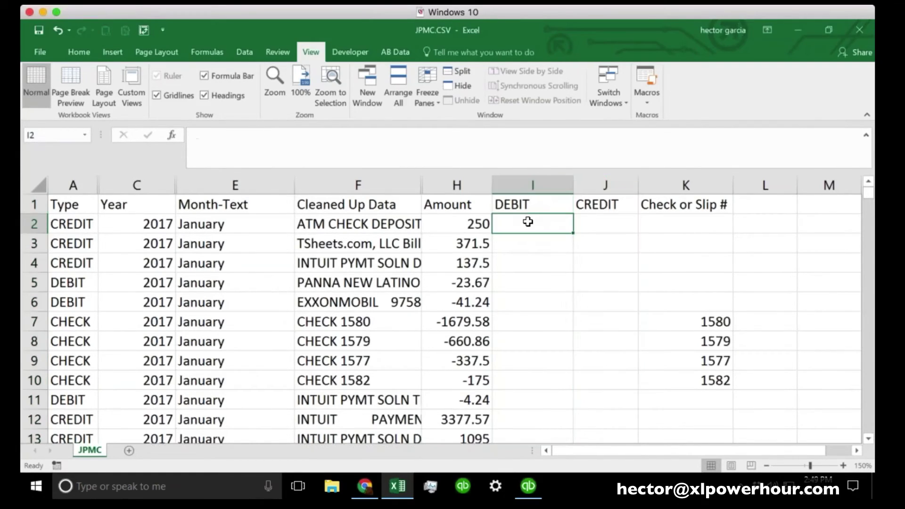
# Enter =IF(A2="CREDIT",H2) in I2 and fill it down the DEBIT column
pyautogui.write('=')
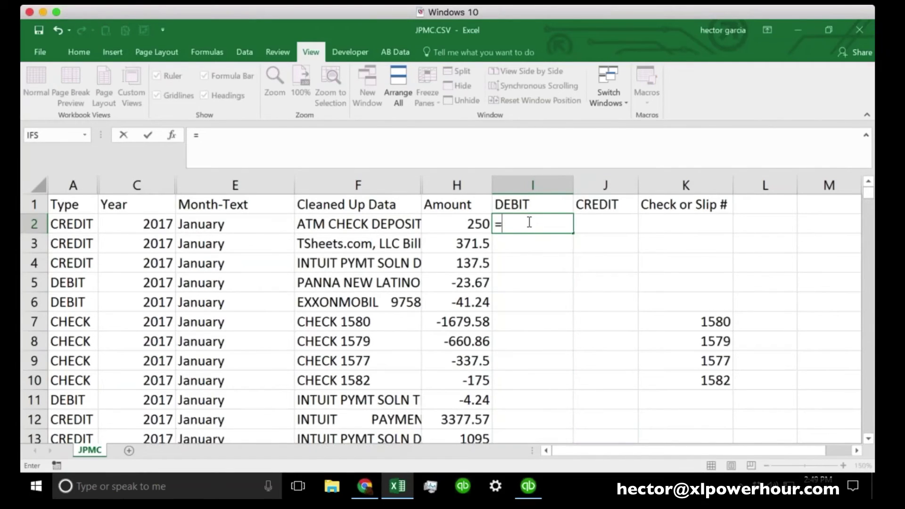
pyautogui.write('if(')
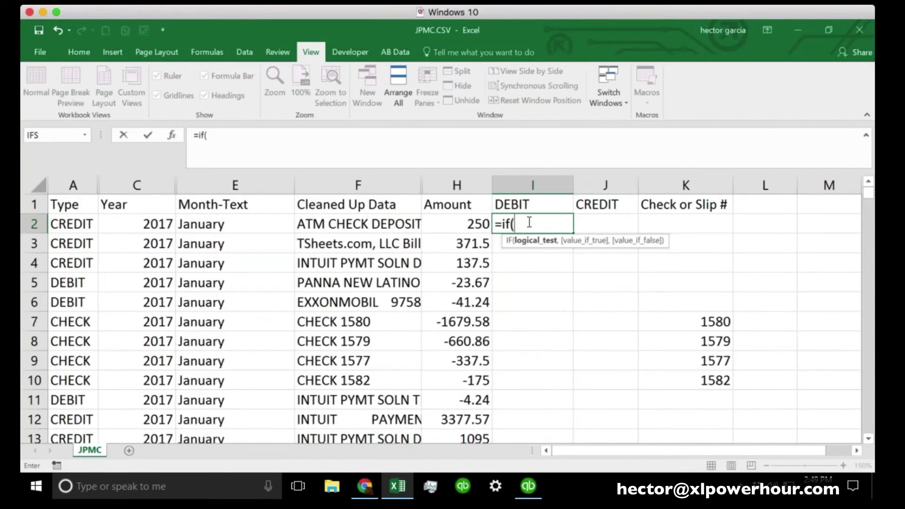
pyautogui.click(62, 220)
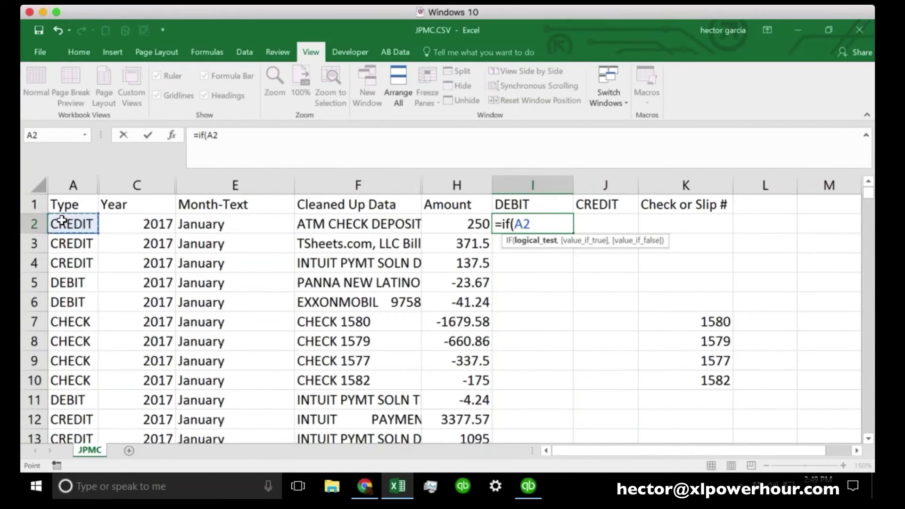
pyautogui.write('="CREDIT"')
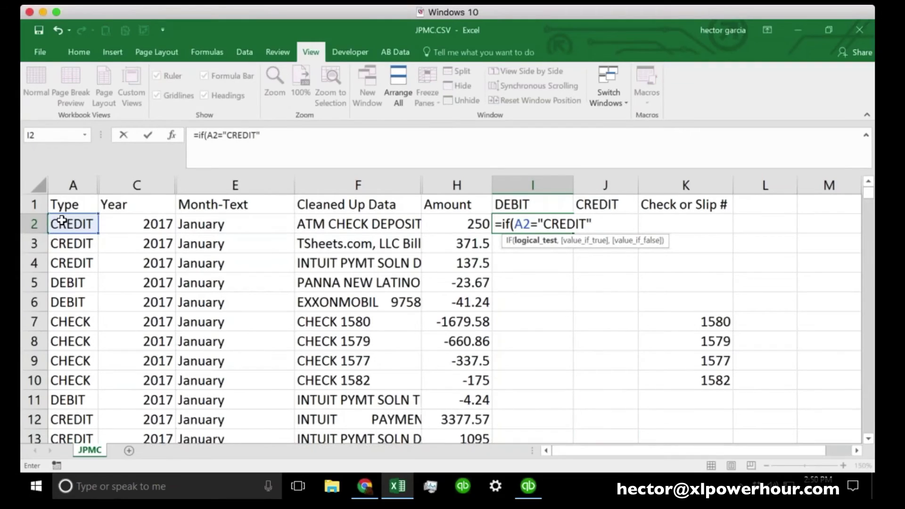
pyautogui.write(',')
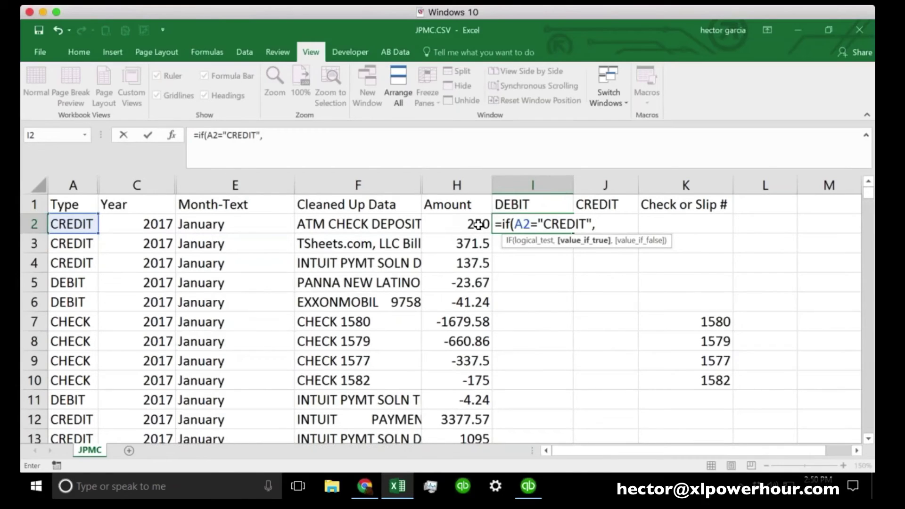
pyautogui.click(478, 225)
pyautogui.write(')')
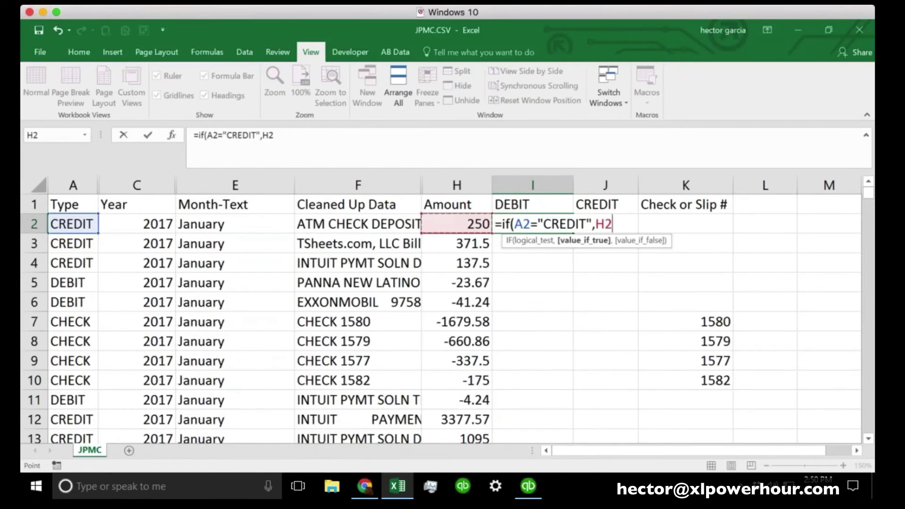
pyautogui.press('Return')
pyautogui.click(564, 224)
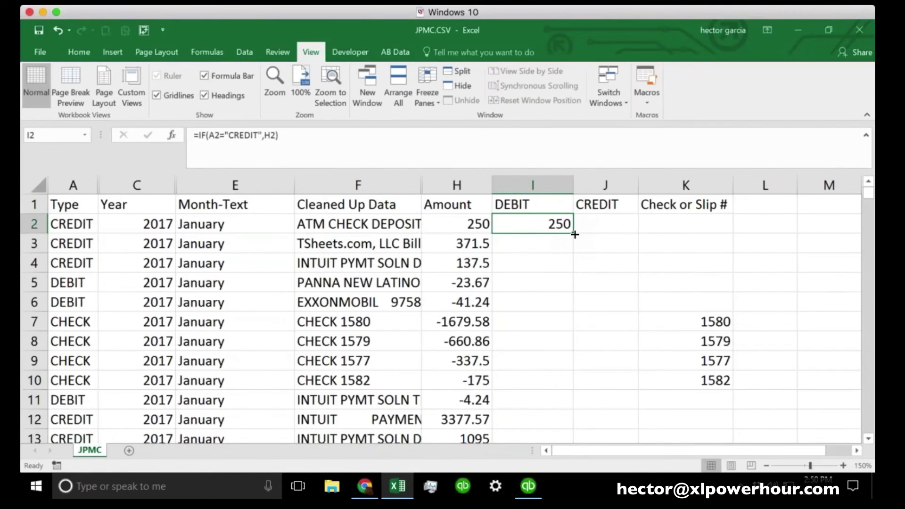
pyautogui.doubleClick(574, 235)
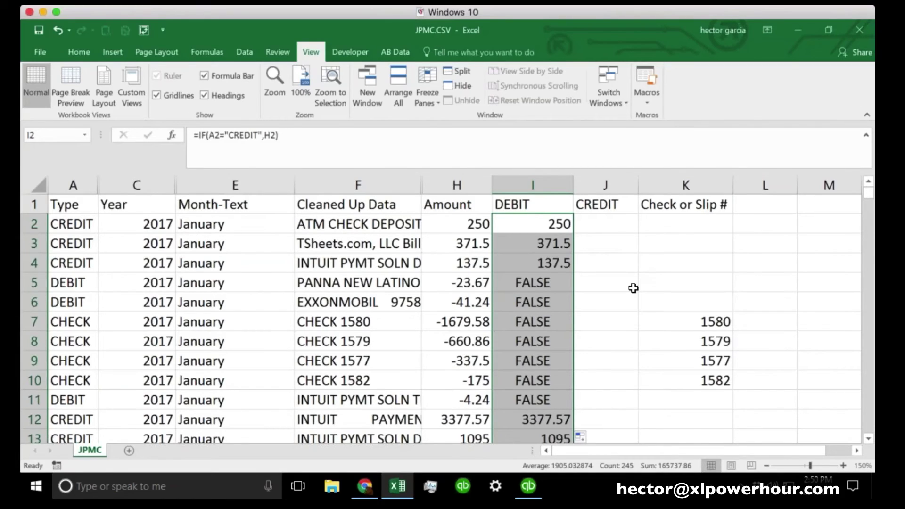
# Revise I2 to =IF(A2="CREDIT",H2,"") and fill it down column I
pyautogui.click(540, 221)
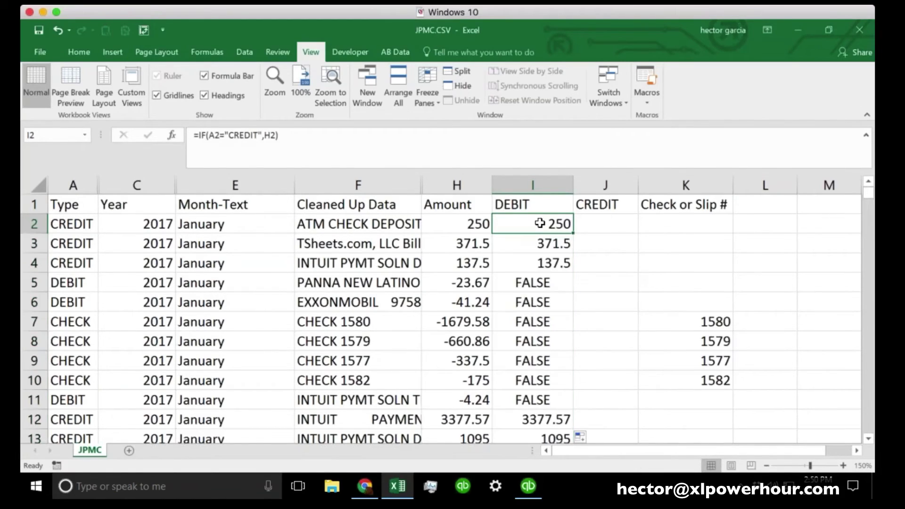
pyautogui.click(291, 140)
pyautogui.press('BackSpace')
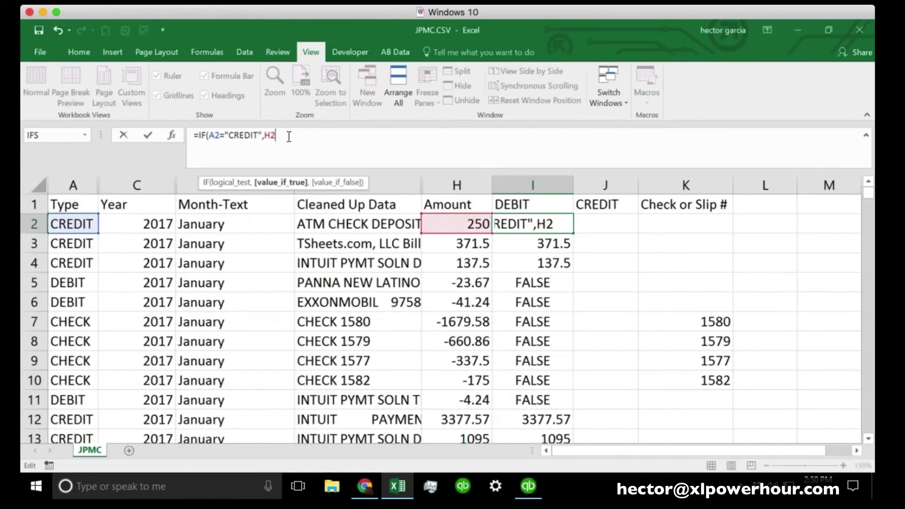
pyautogui.write(',')
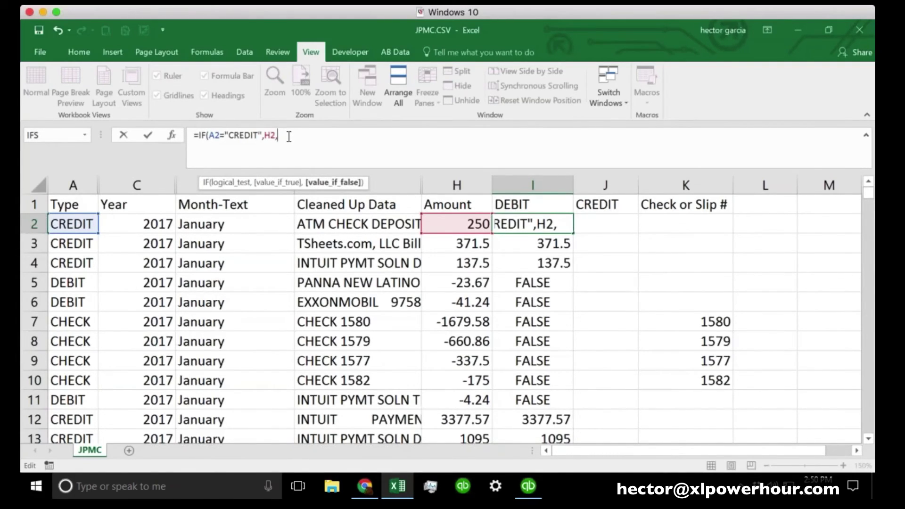
pyautogui.write('"")')
pyautogui.press('Return')
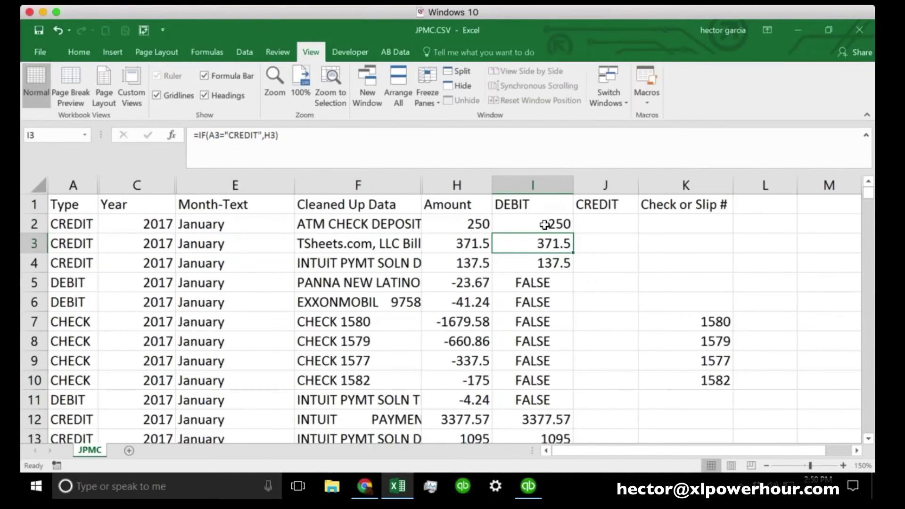
pyautogui.click(545, 225)
pyautogui.doubleClick(572, 233)
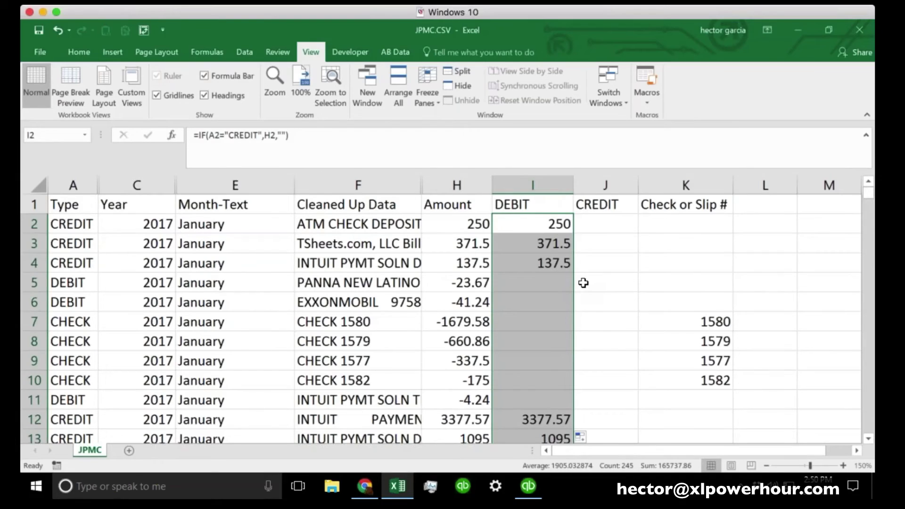
pyautogui.scroll(-6, 519, 315)
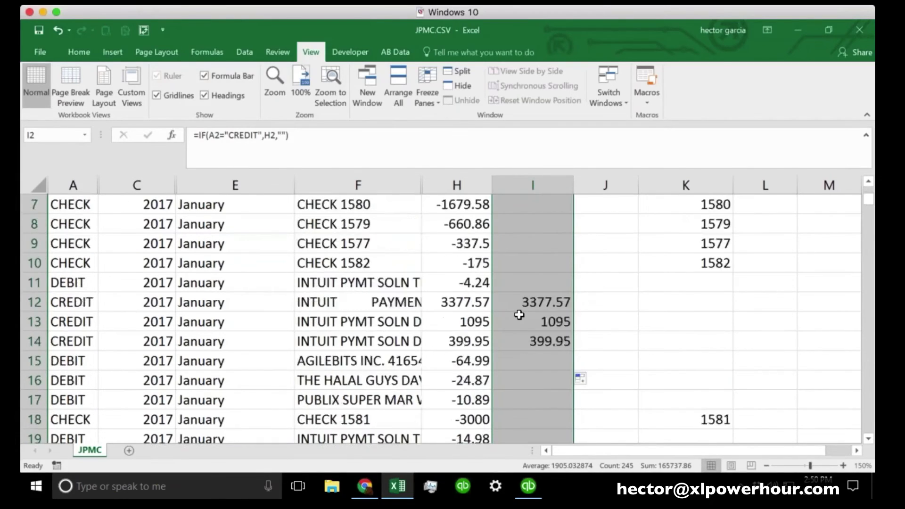
pyautogui.scroll(-3, 519, 315)
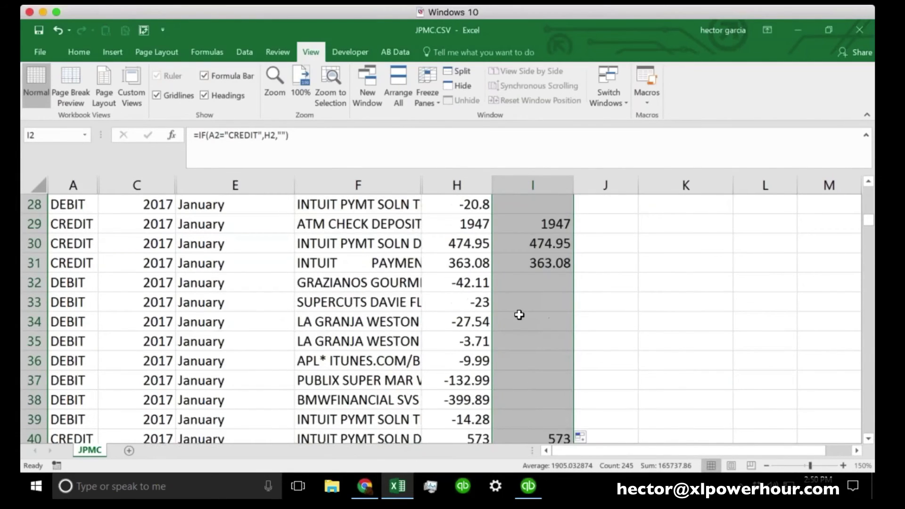
pyautogui.scroll(9, 519, 315)
pyautogui.click(601, 223)
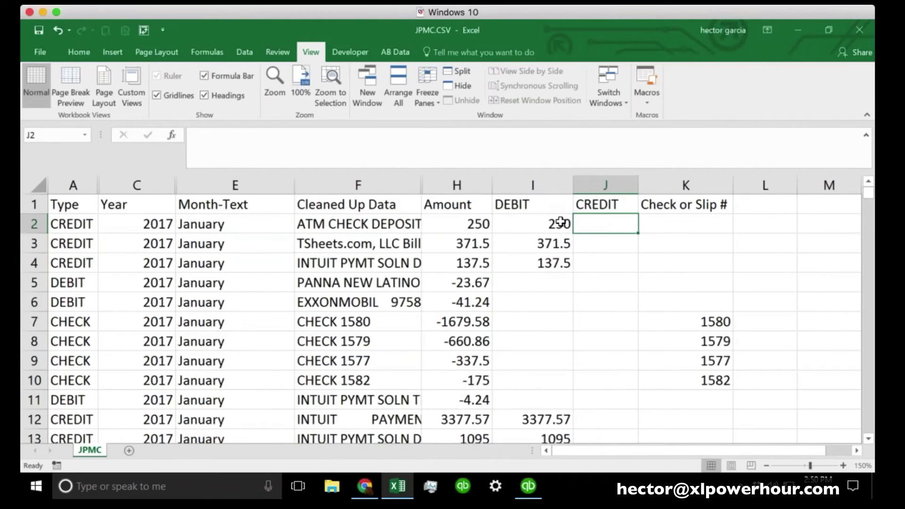
# Change I2's test from "CREDIT" to "DEBIT"
pyautogui.click(560, 223)
pyautogui.click(533, 185)
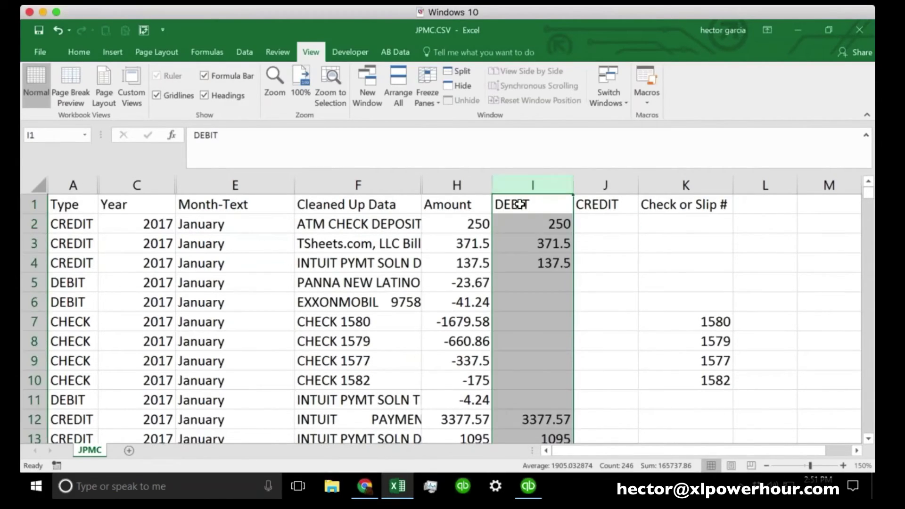
pyautogui.click(530, 220)
pyautogui.click(258, 135)
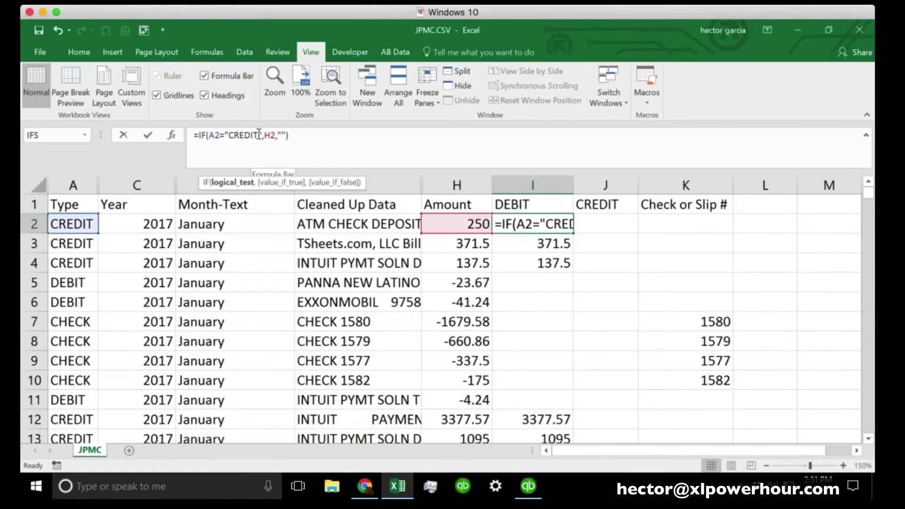
pyautogui.press('BackSpace')
pyautogui.press('BackSpace')
pyautogui.press('BackSpace')
pyautogui.press('BackSpace')
pyautogui.press('BackSpace')
pyautogui.press('BackSpace')
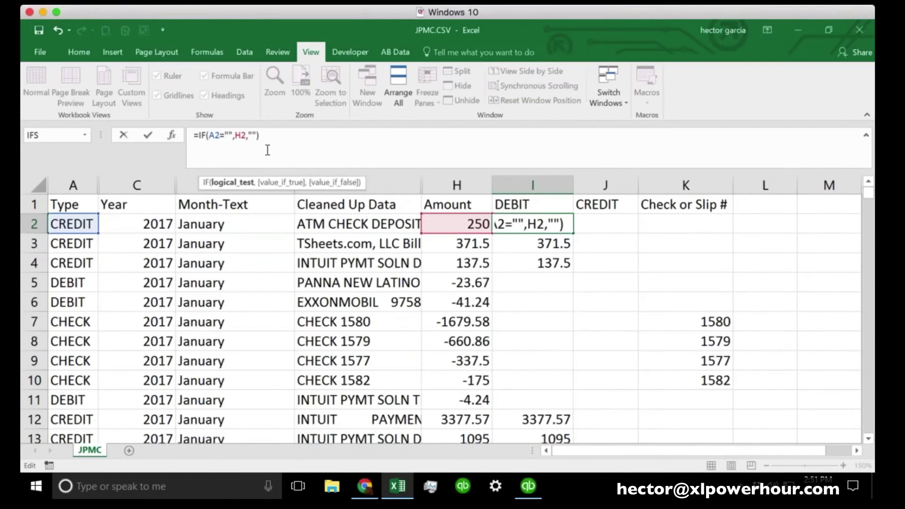
pyautogui.write('DEBIT')
pyautogui.press('Return')
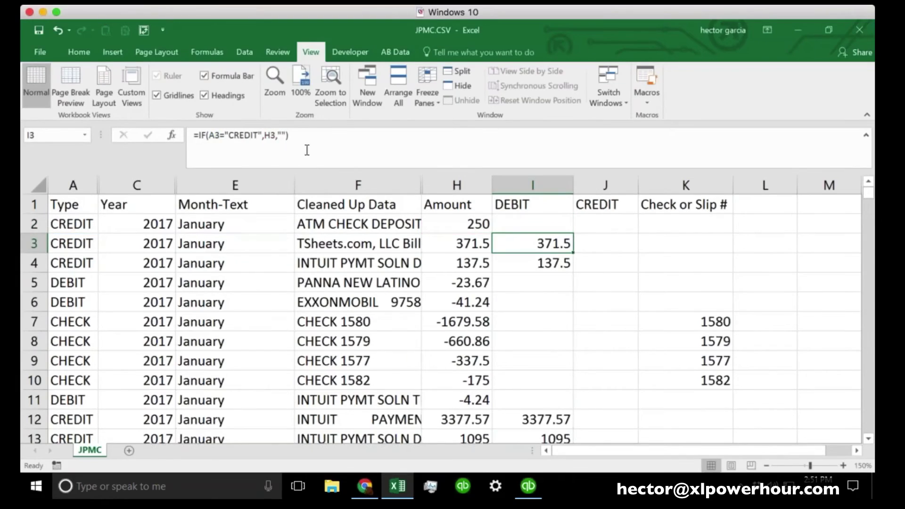
pyautogui.click(552, 224)
# Fill the DEBIT formula down, inspect row 5's formula, and widen the DEBIT column
pyautogui.doubleClick(573, 232)
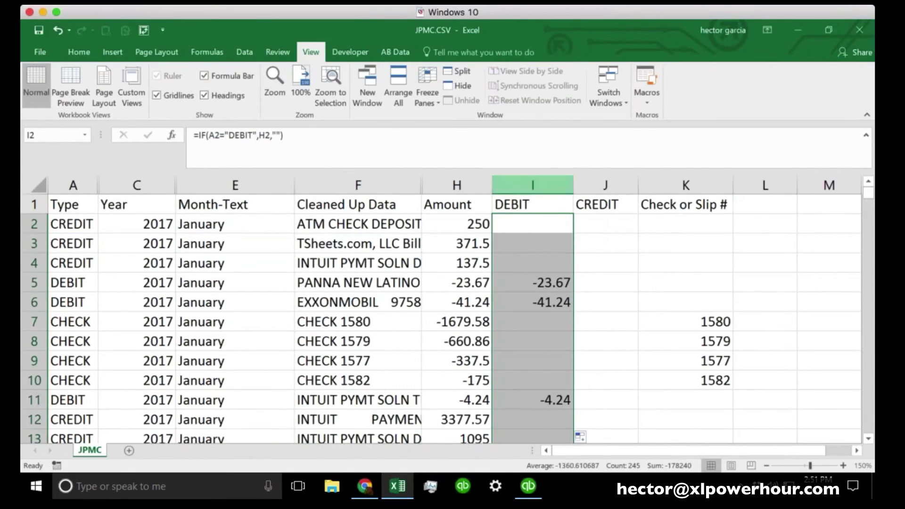
pyautogui.click(545, 284)
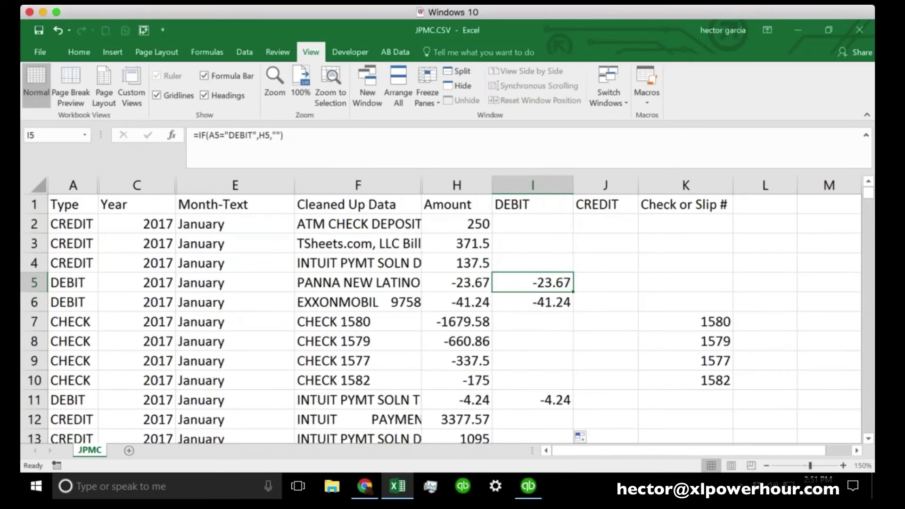
pyautogui.click(533, 218)
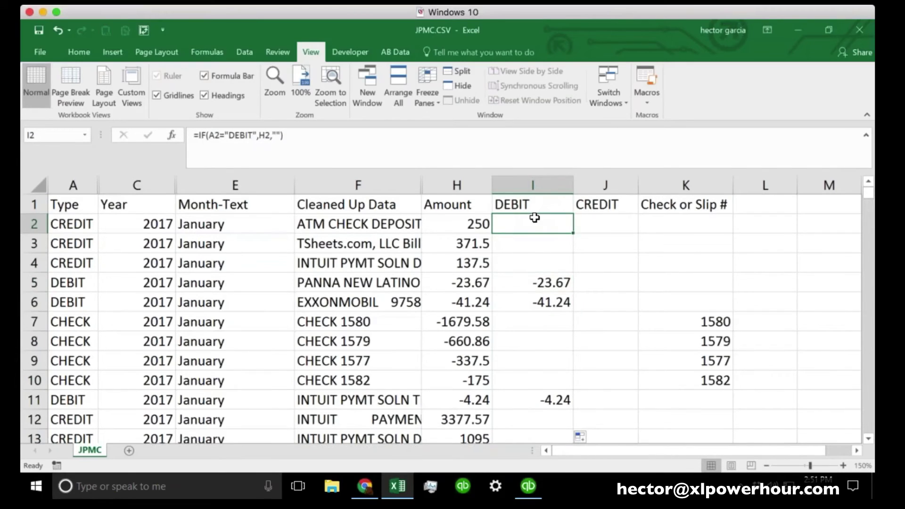
pyautogui.click(521, 279)
pyautogui.click(261, 136)
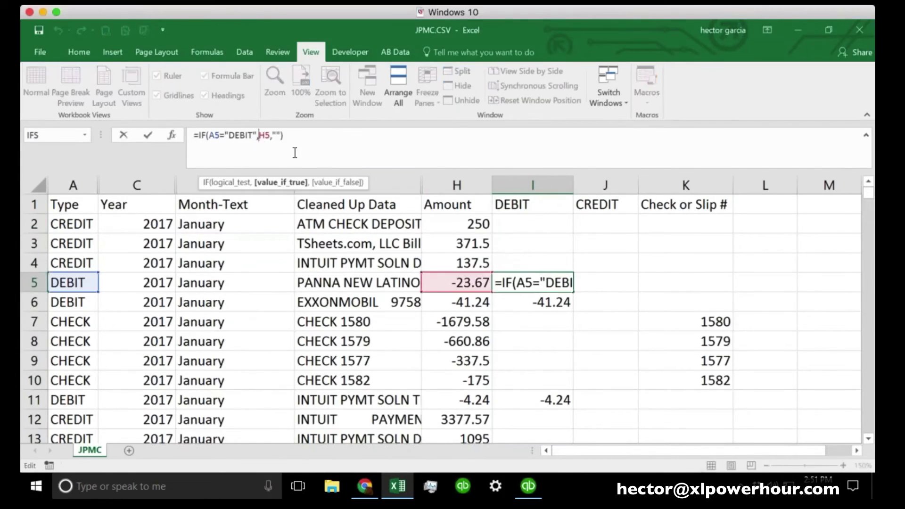
pyautogui.press('Right')
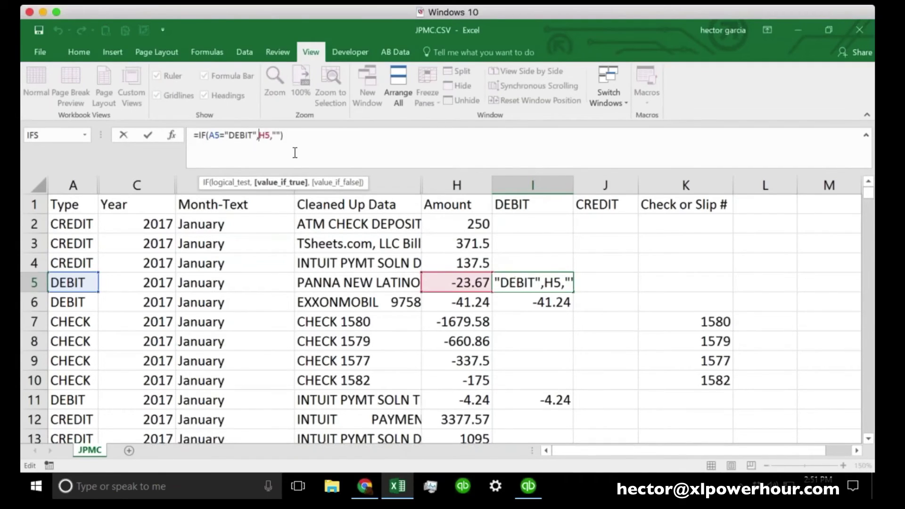
pyautogui.write('-')
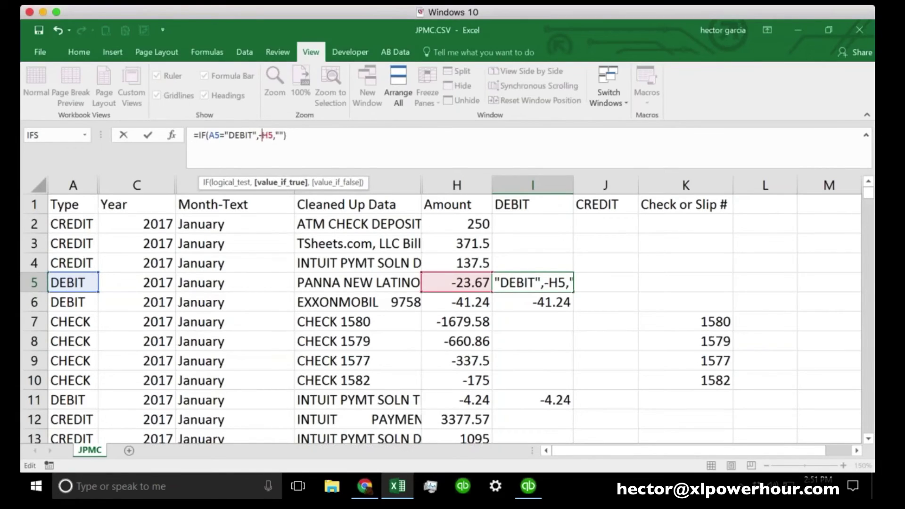
pyautogui.press('BackSpace')
pyautogui.hotkey('ctrl', 'Return')
pyautogui.moveTo(573, 185); pyautogui.dragTo(688, 184)
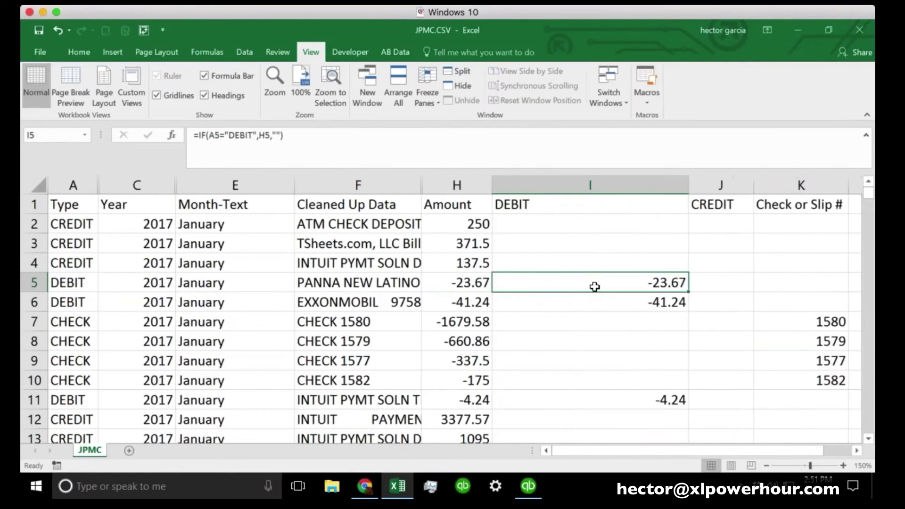
# Wrap H5 in ABS in I5's formula and fill it down so debits show positive
pyautogui.click(289, 136)
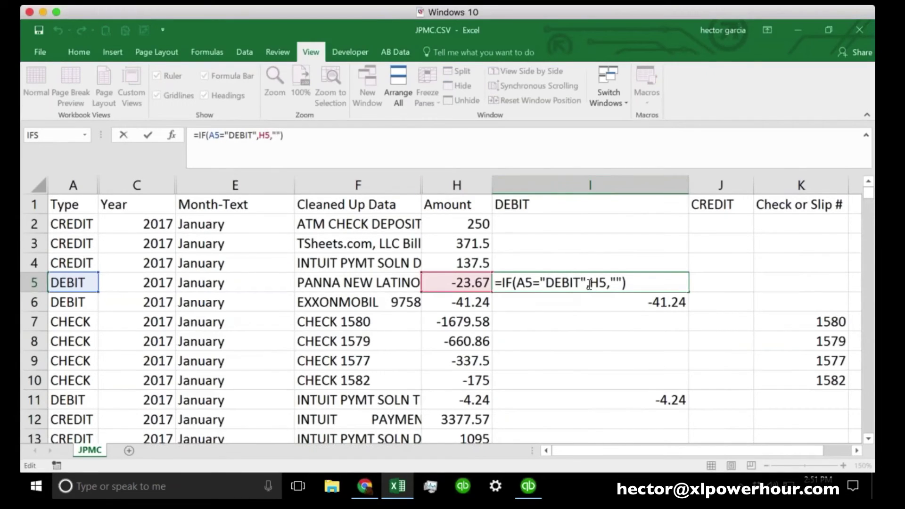
pyautogui.moveTo(589, 286); pyautogui.dragTo(605, 286)
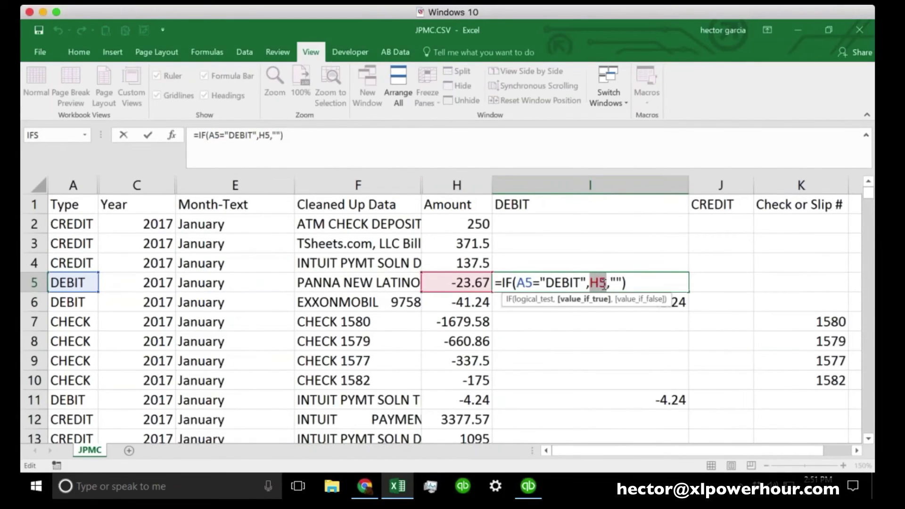
pyautogui.press('Left')
pyautogui.write('AB')
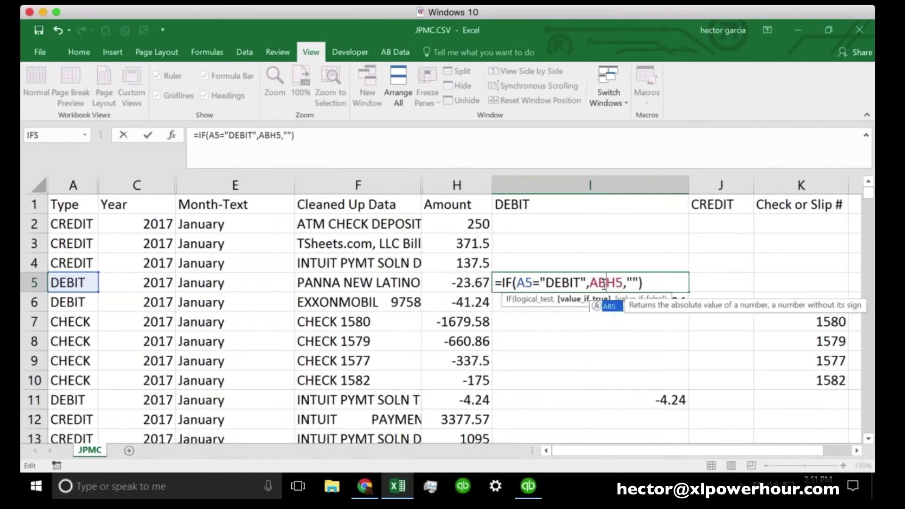
pyautogui.write('S(')
pyautogui.press('Right')
pyautogui.press('Right')
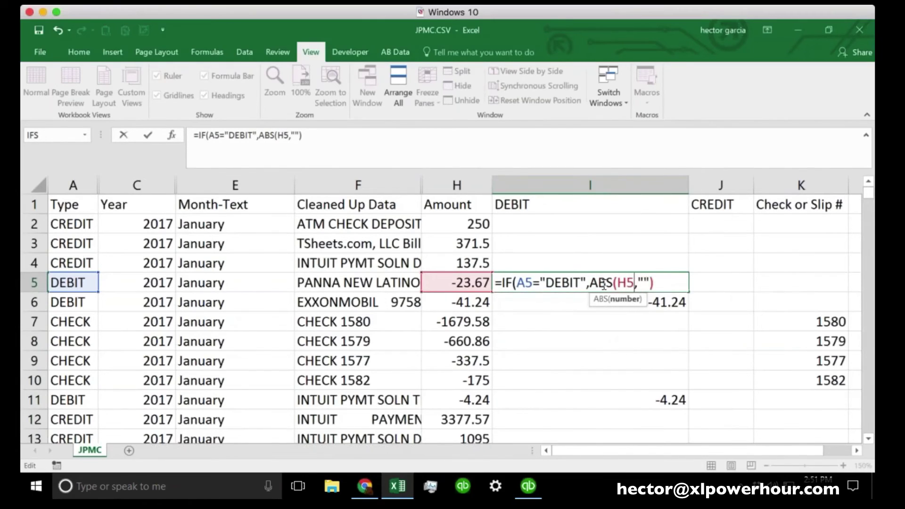
pyautogui.write(')')
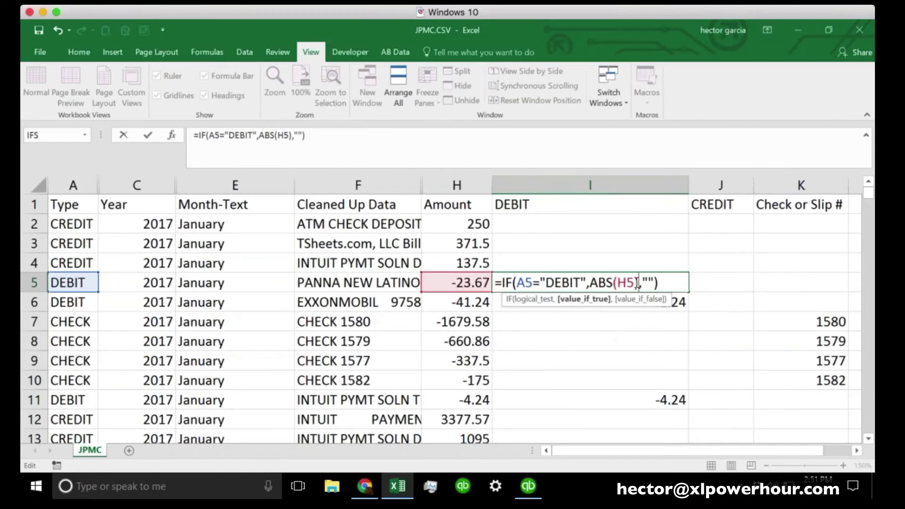
pyautogui.press('Return')
pyautogui.click(590, 281)
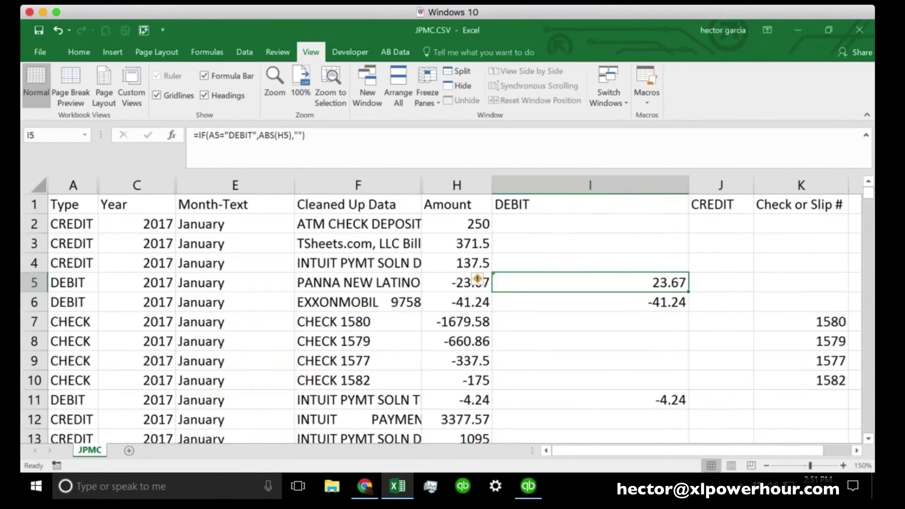
pyautogui.doubleClick(691, 292)
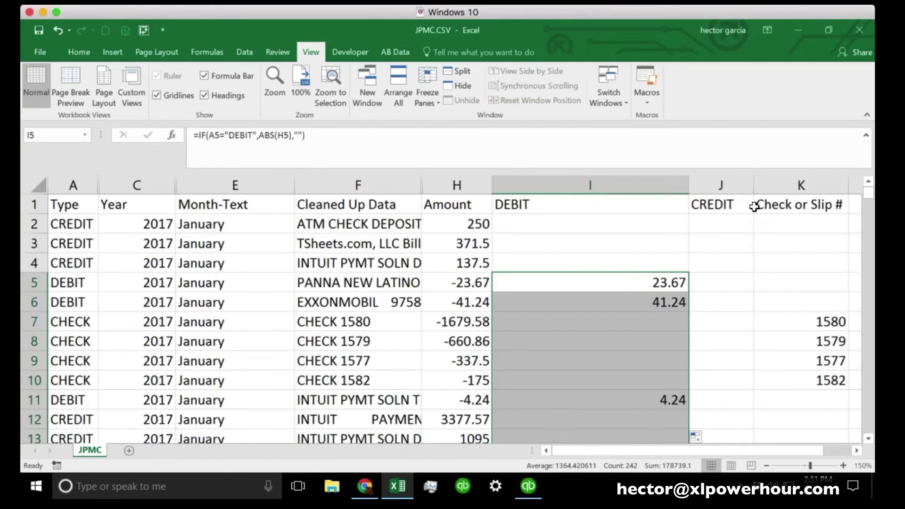
# Enter =IF(A2=J1,ABS(H2),"") in J2 so it shows 250
pyautogui.click(715, 283)
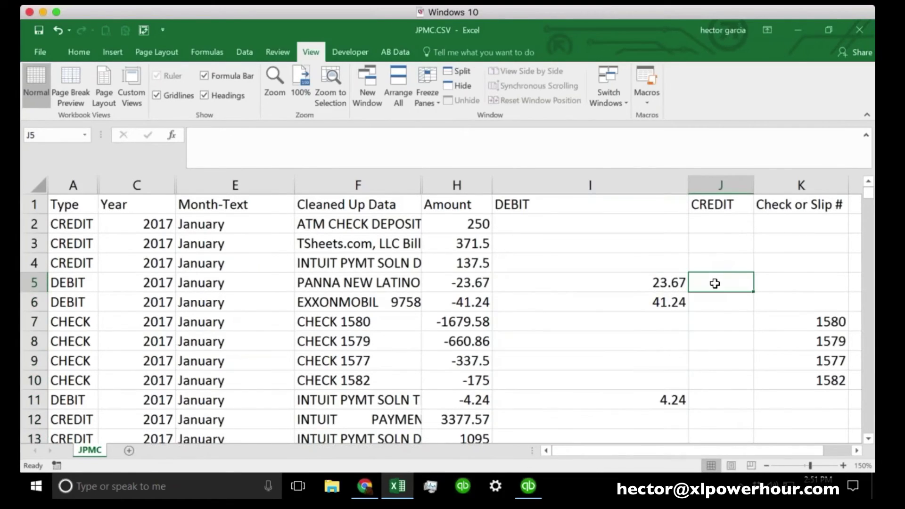
pyautogui.click(715, 225)
pyautogui.write('=')
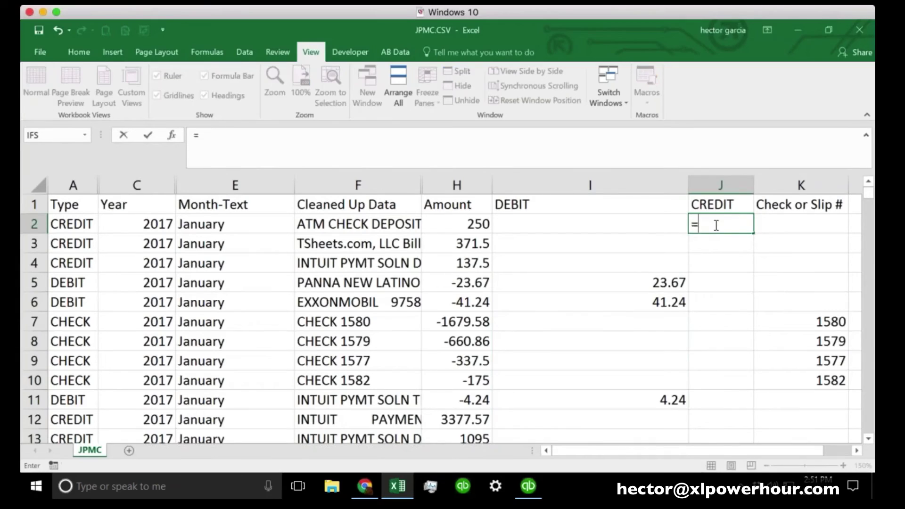
pyautogui.write('if')
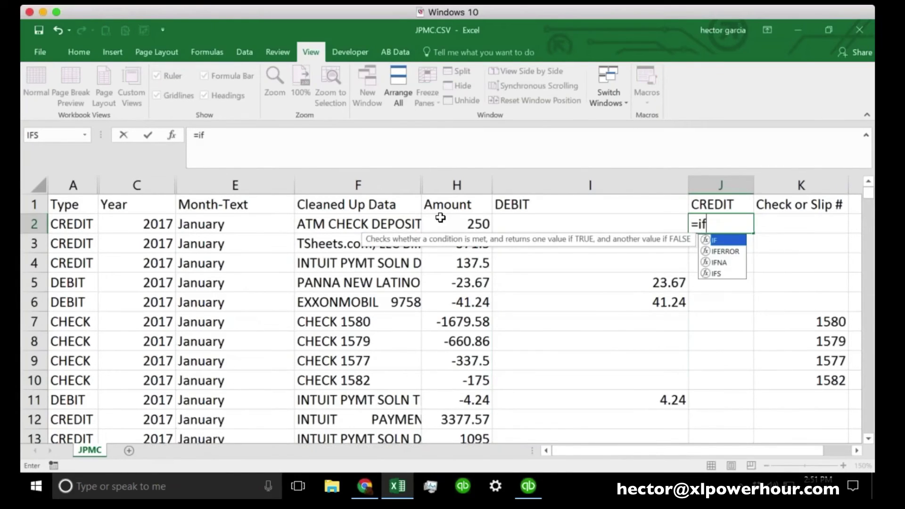
pyautogui.write('(')
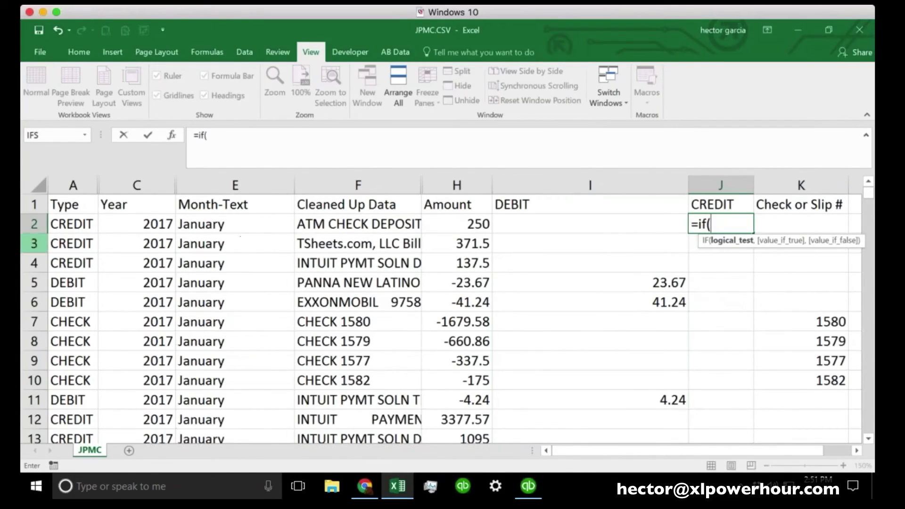
pyautogui.click(70, 226)
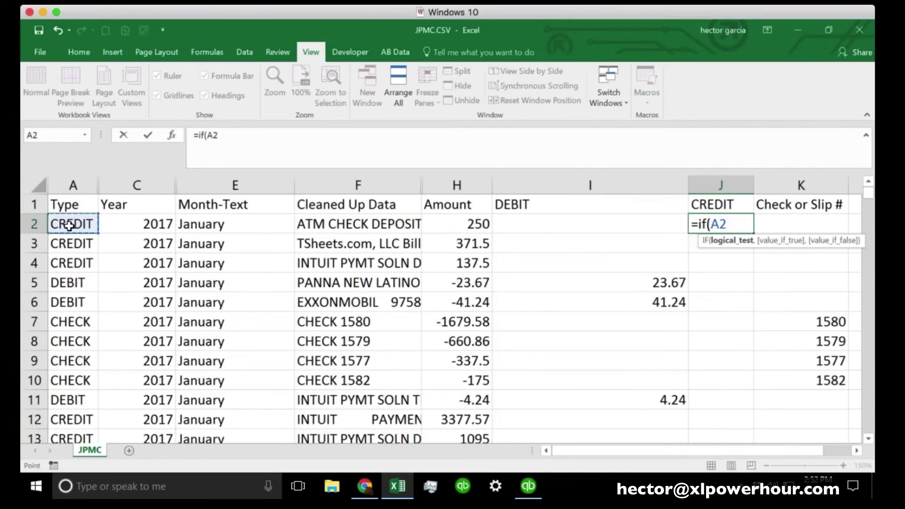
pyautogui.write('=')
pyautogui.click(720, 204)
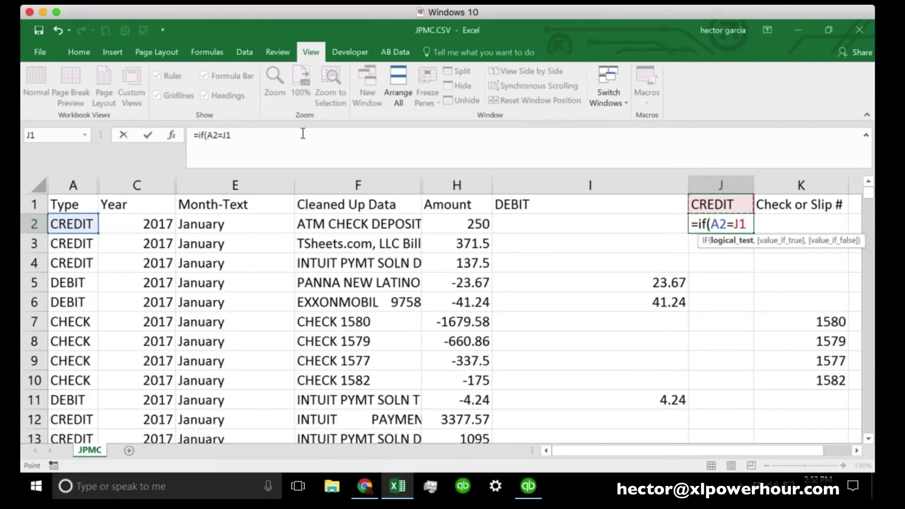
pyautogui.click(249, 135)
pyautogui.write(',')
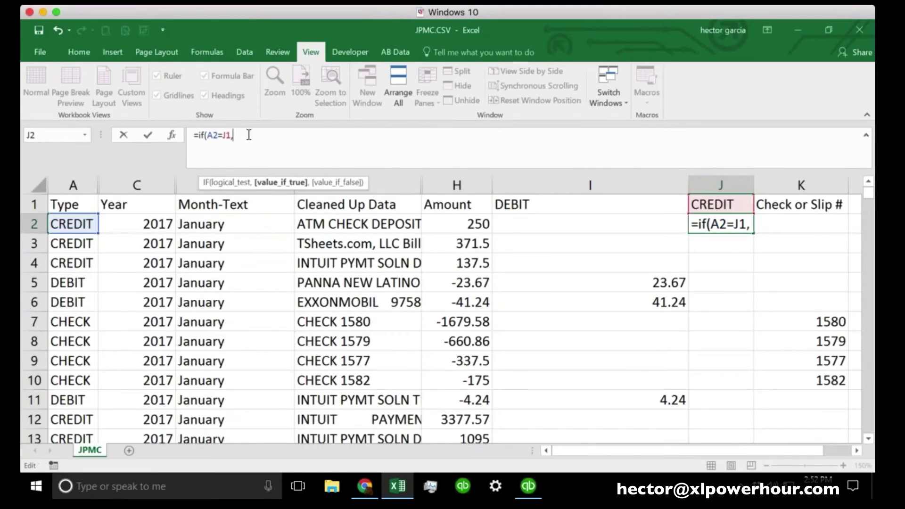
pyautogui.write('ABS(')
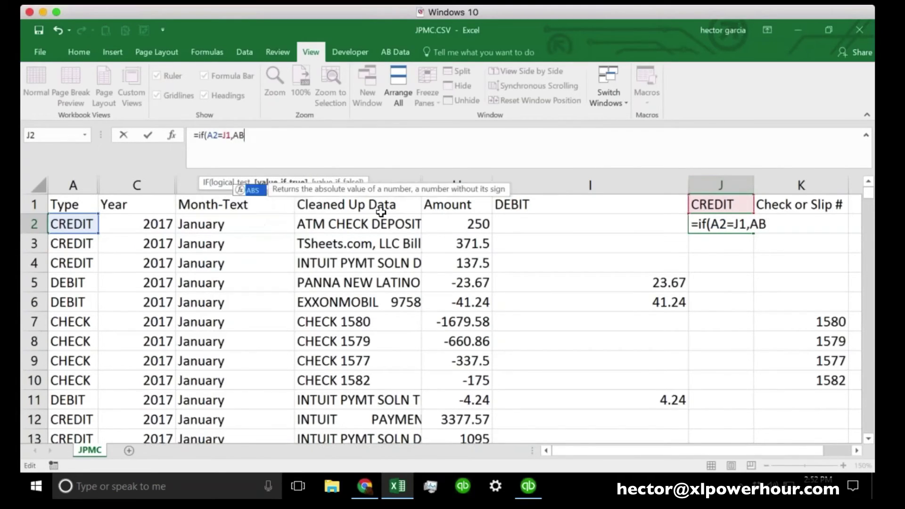
pyautogui.click(466, 225)
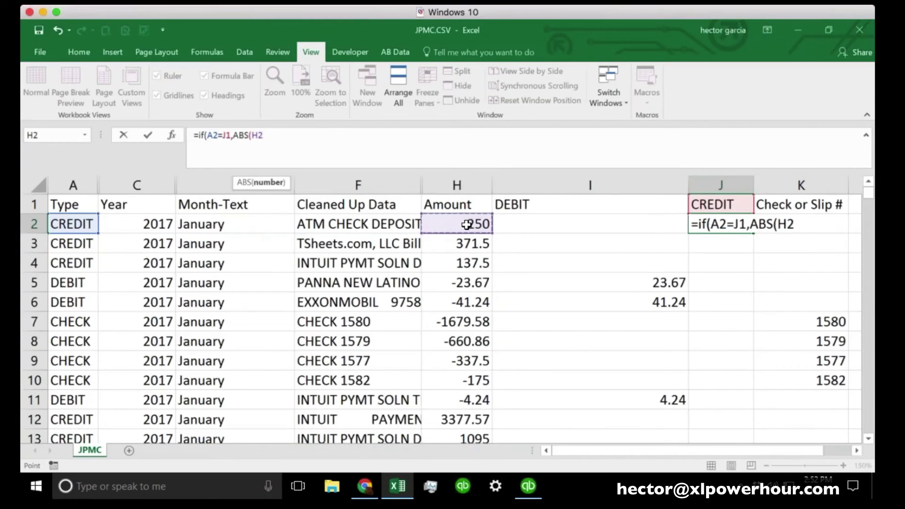
pyautogui.write('),')
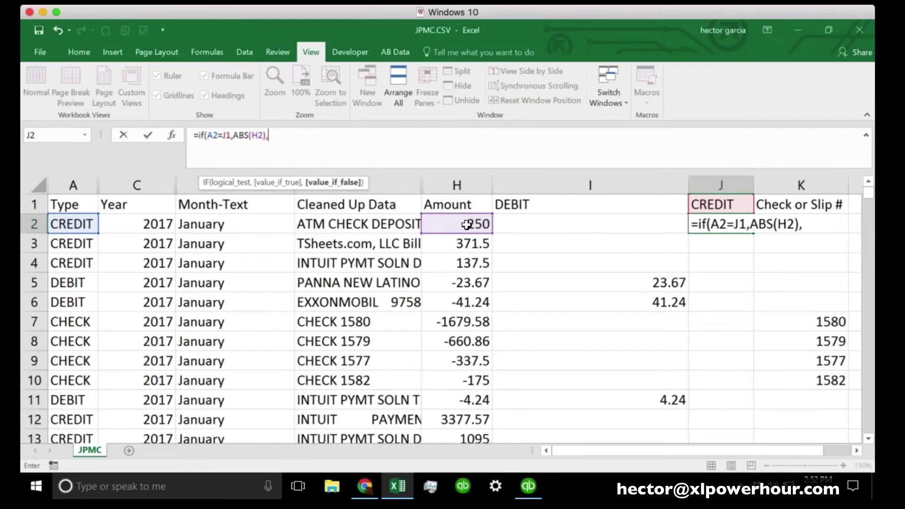
pyautogui.write('"")')
pyautogui.click(805, 233)
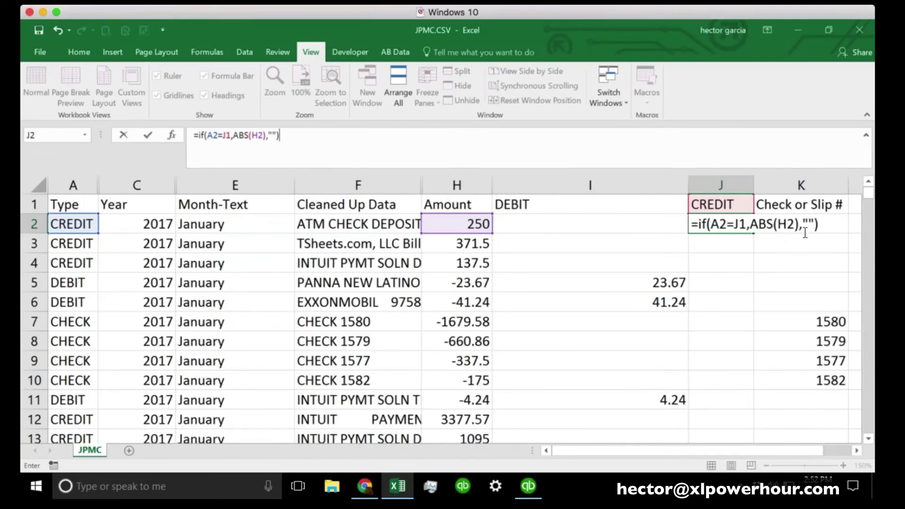
pyautogui.press('Return')
# Copy the CREDIT formula from J2 down column J
pyautogui.click(729, 224)
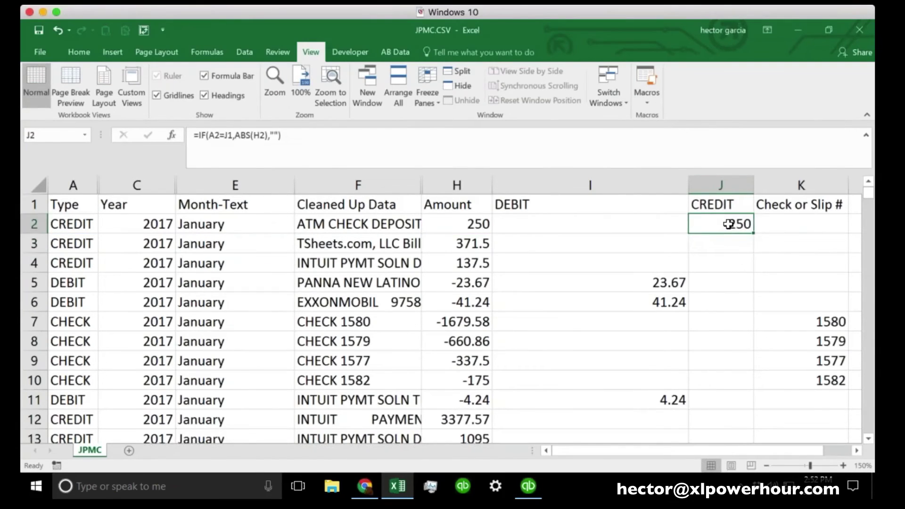
pyautogui.doubleClick(755, 234)
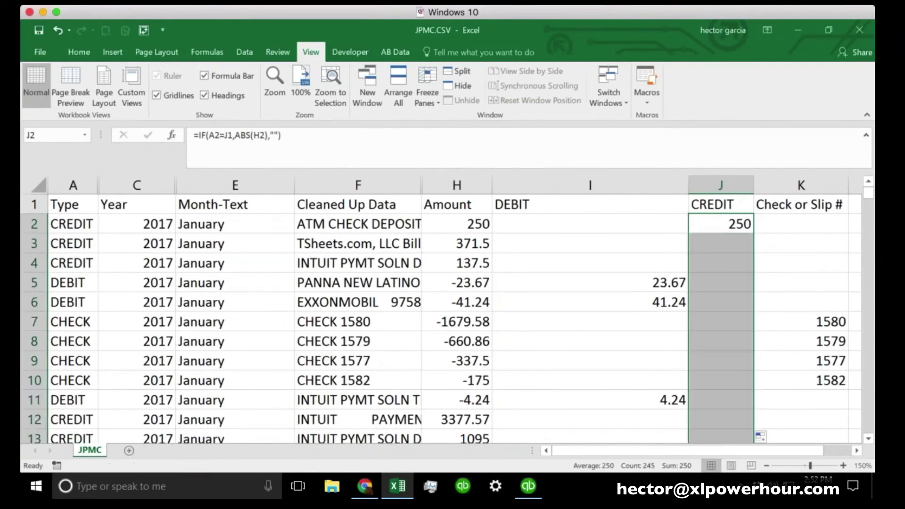
pyautogui.click(740, 238)
# Review the copied CREDIT formula in row 5, then reopen J2's =IF(A2=J1,ABS(H2),"") for editing
pyautogui.click(731, 283)
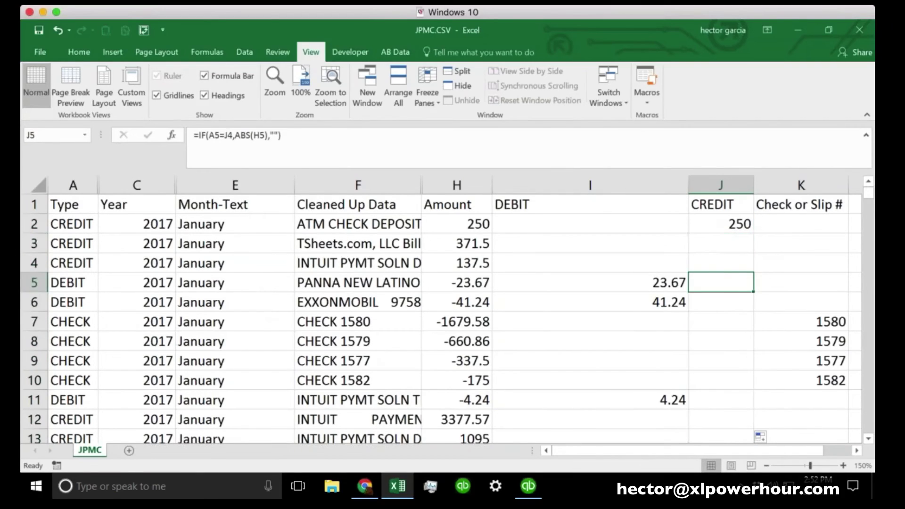
pyautogui.click(325, 137)
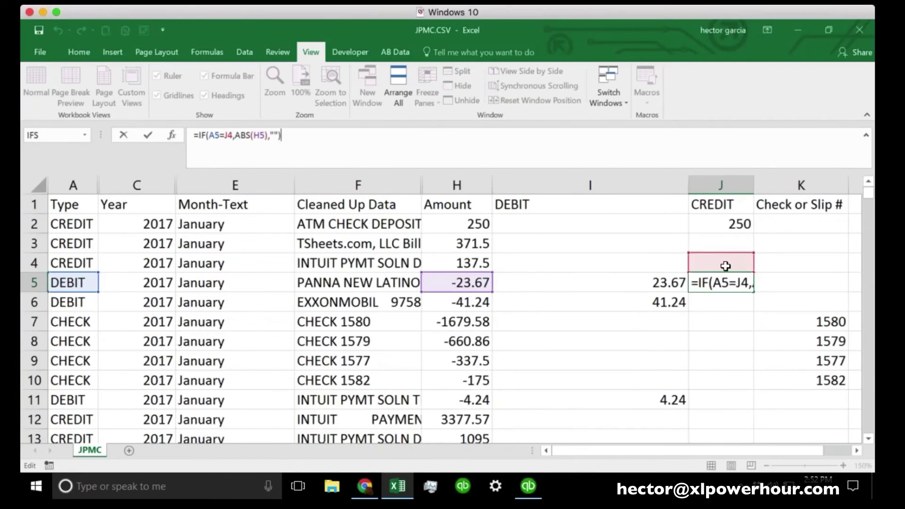
pyautogui.press('Escape')
pyautogui.click(736, 228)
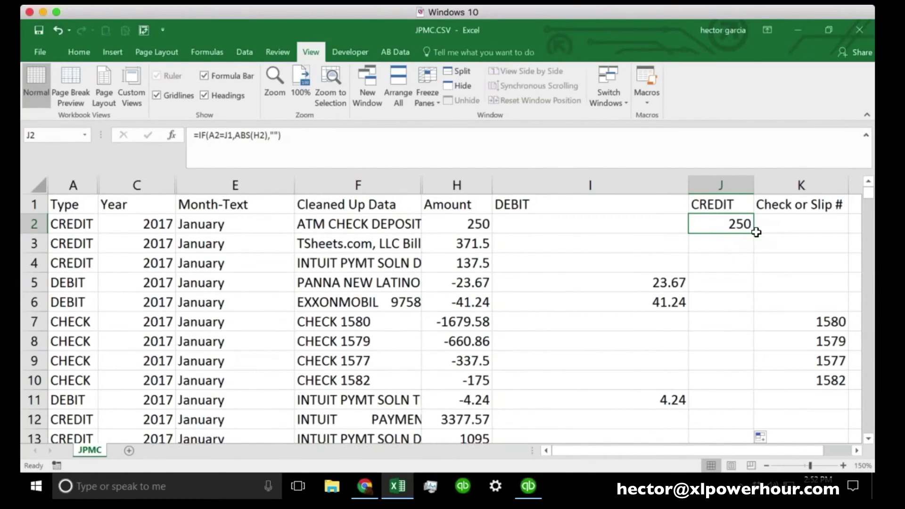
pyautogui.click(721, 207)
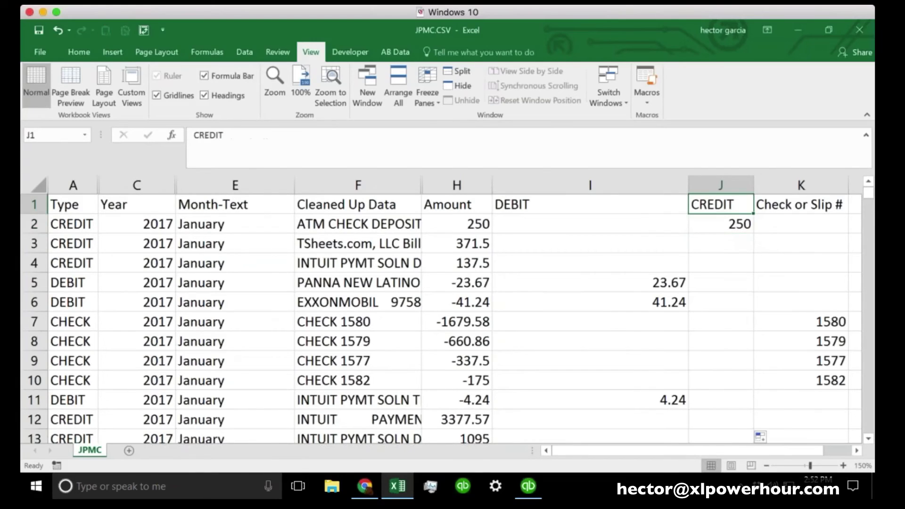
pyautogui.click(721, 222)
pyautogui.click(424, 153)
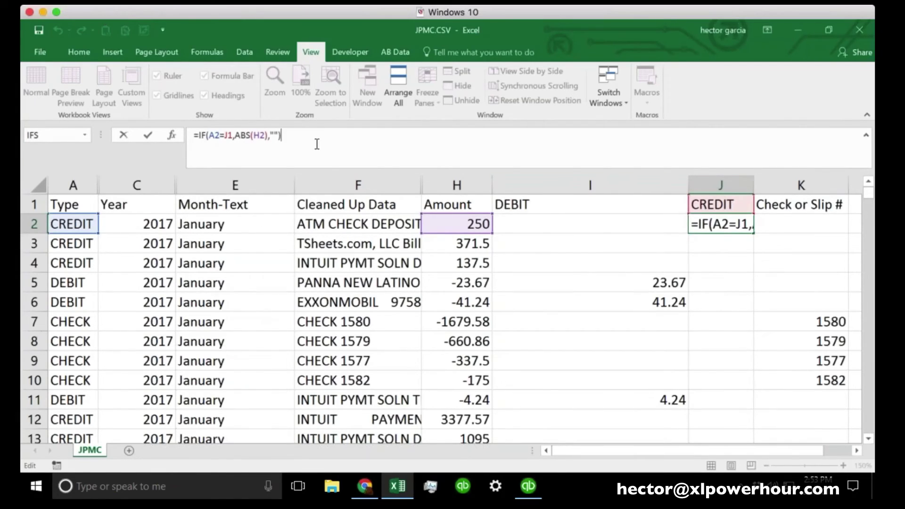
# Change J1 to the absolute reference $J$1 in J2's CREDIT formula and commit it
pyautogui.click(734, 229)
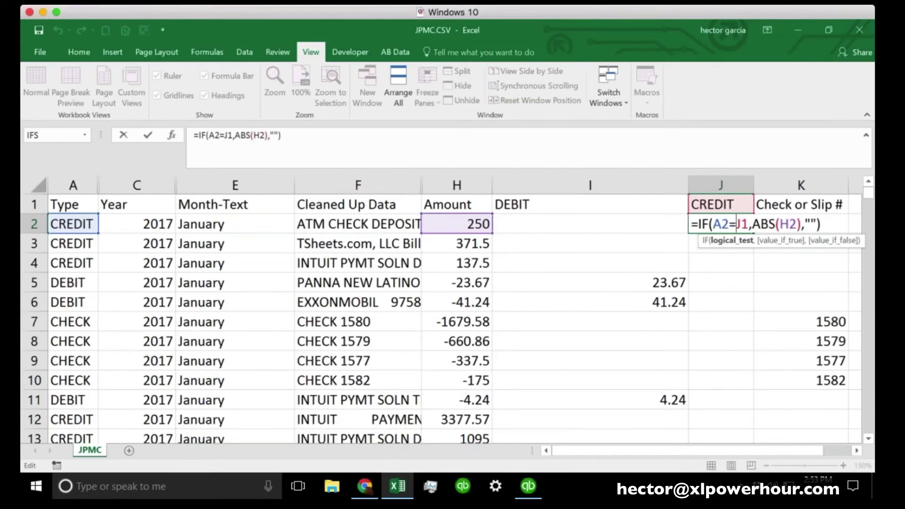
pyautogui.write('$')
pyautogui.press('Right')
pyautogui.write('$')
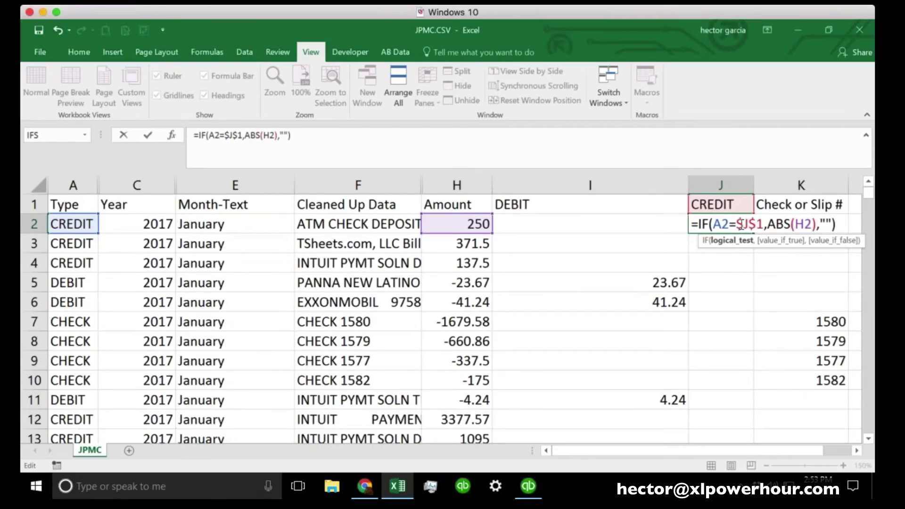
pyautogui.moveTo(736, 225); pyautogui.dragTo(763, 226)
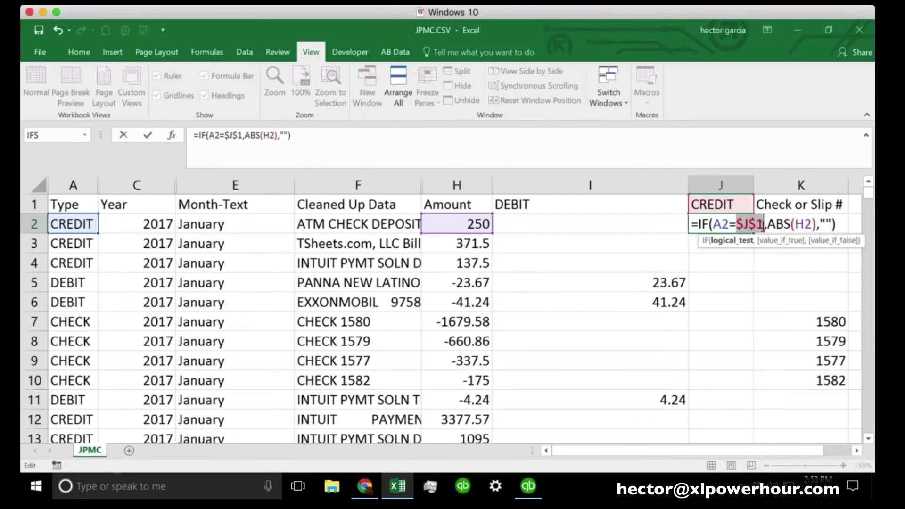
pyautogui.hotkey('ctrl', 'Return')
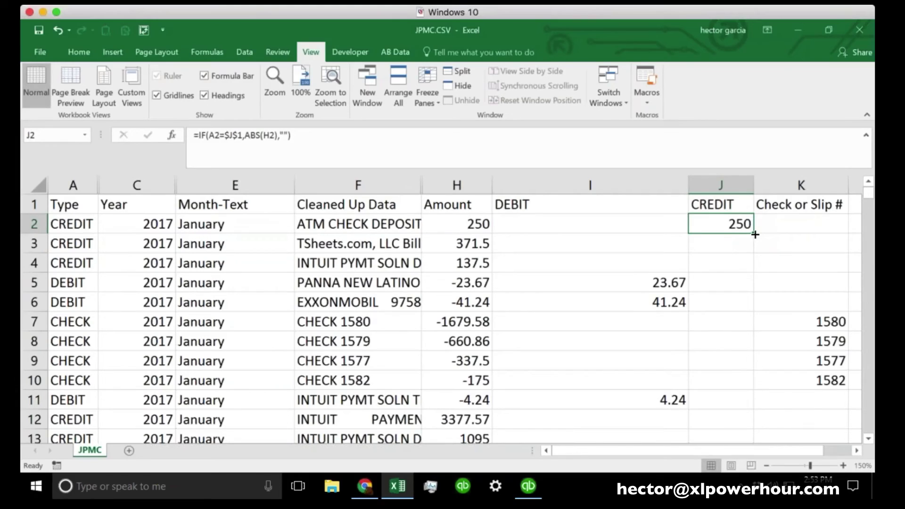
# Fill the CREDIT formula down column J and check the copies in J3 and J12 (3377.57)
pyautogui.press('ctrl')
pyautogui.doubleClick(753, 232)
pyautogui.click(736, 249)
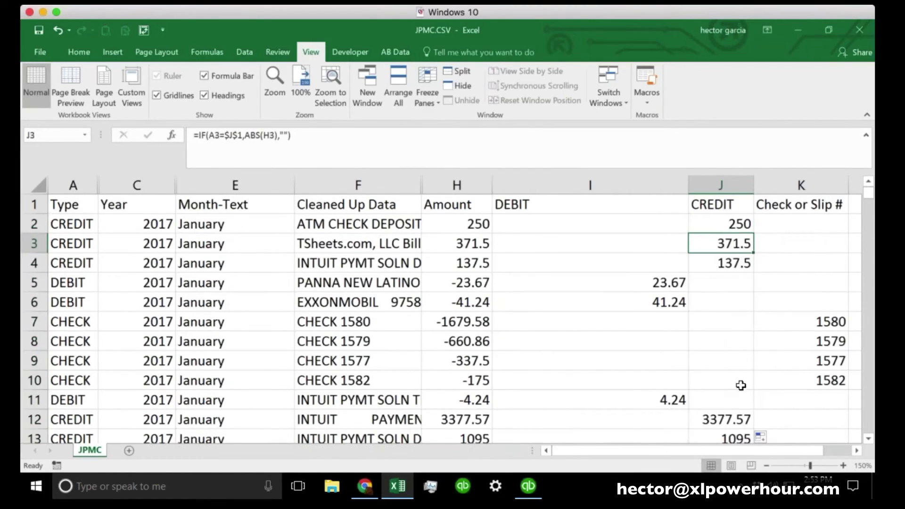
pyautogui.click(733, 412)
pyautogui.click(386, 145)
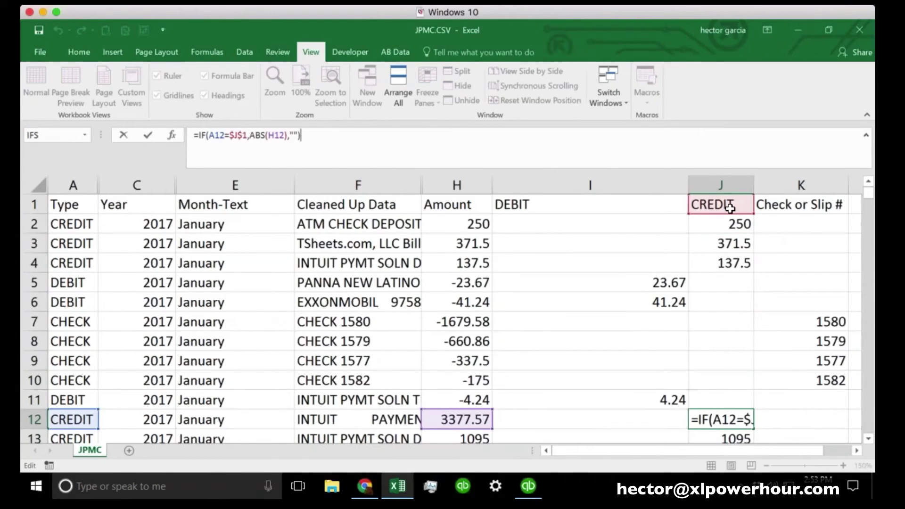
pyautogui.press('Return')
# Select the DEBIT and CREDIT results range I2:J246
pyautogui.scroll(-4, 736, 348)
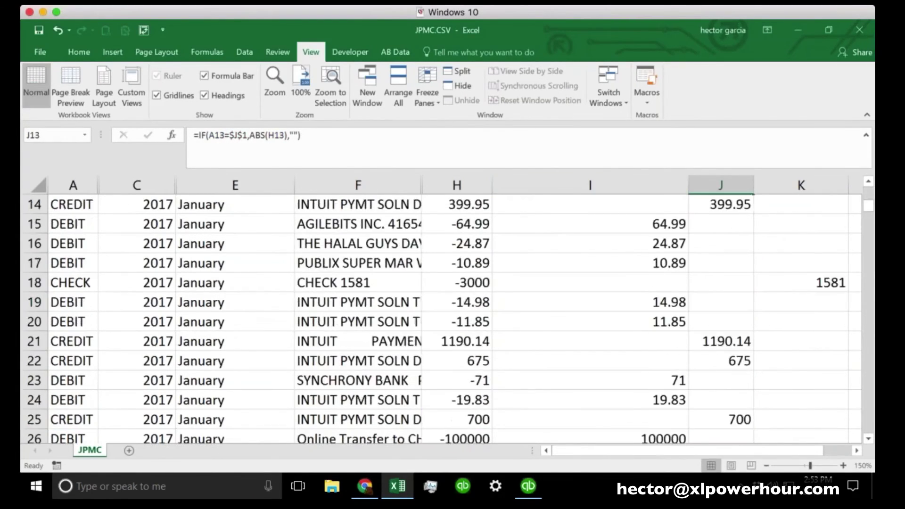
pyautogui.scroll(-1, 443, 315)
pyautogui.scroll(5, 443, 316)
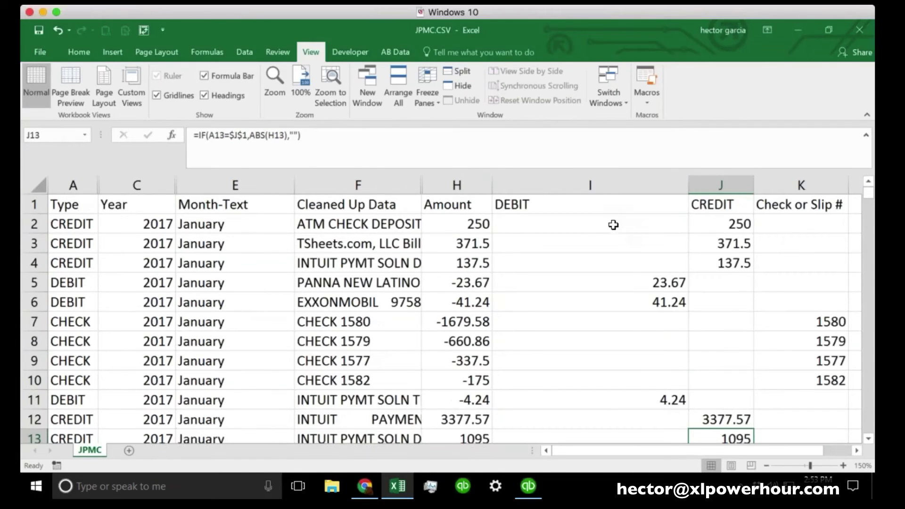
pyautogui.moveTo(609, 224); pyautogui.dragTo(726, 225)
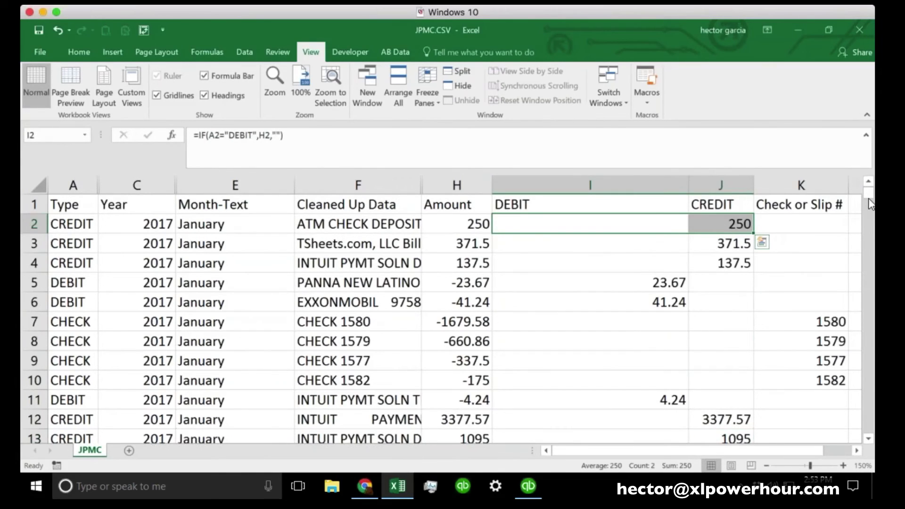
pyautogui.moveTo(869, 203); pyautogui.dragTo(870, 440)
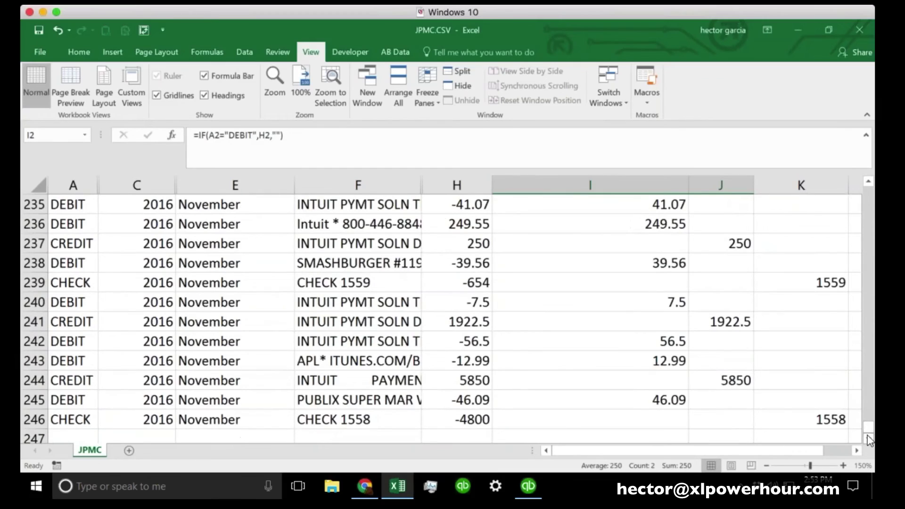
pyautogui.click(735, 420)
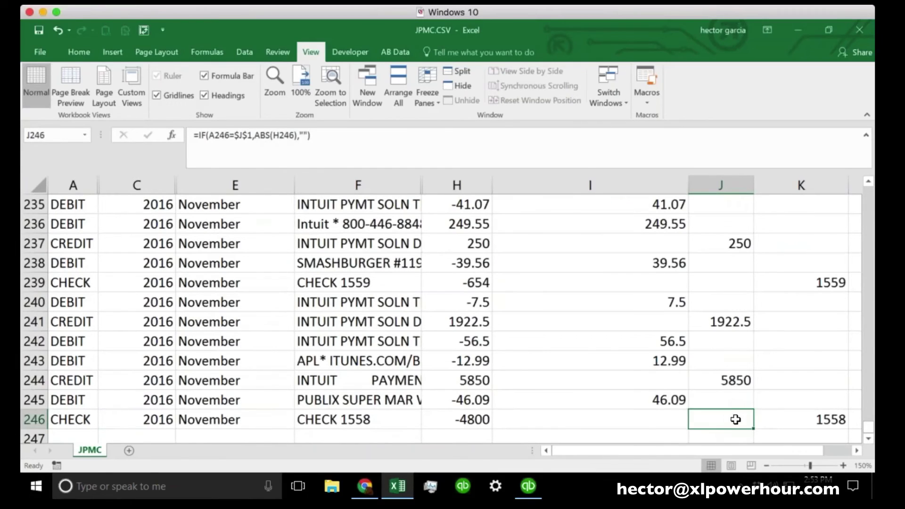
pyautogui.moveTo(735, 419); pyautogui.dragTo(606, 223)
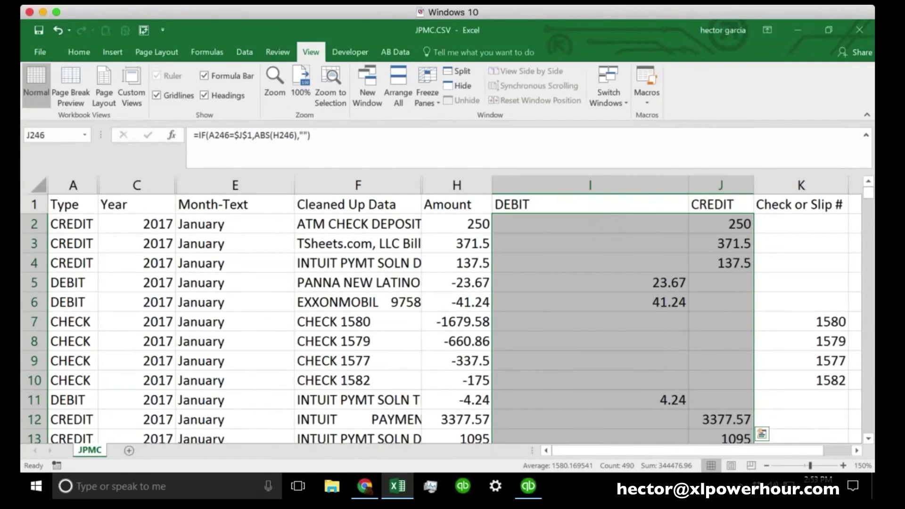
# Clear the contents of I2:J246, then review the positive amount in H2 and negative in H5
pyautogui.rightClick(606, 223)
pyautogui.click(648, 330)
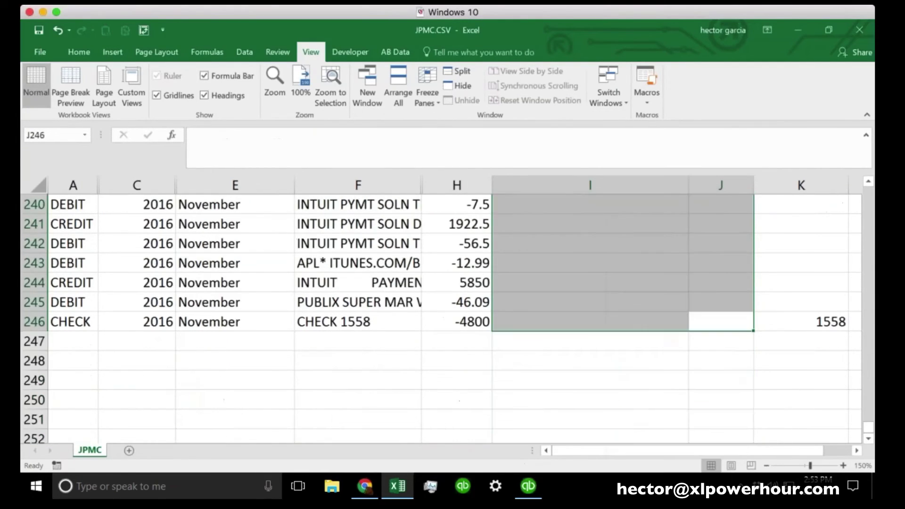
pyautogui.scroll(20, 576, 254)
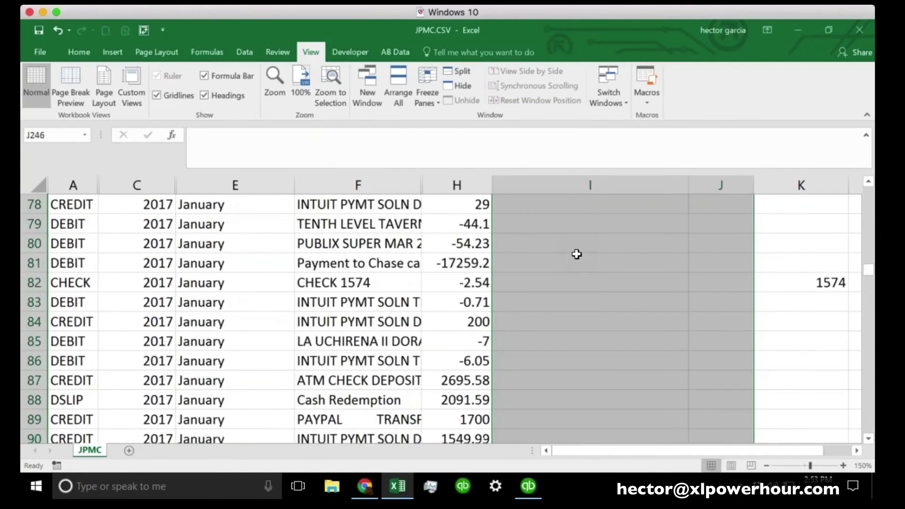
pyautogui.scroll(20, 577, 254)
pyautogui.click(470, 223)
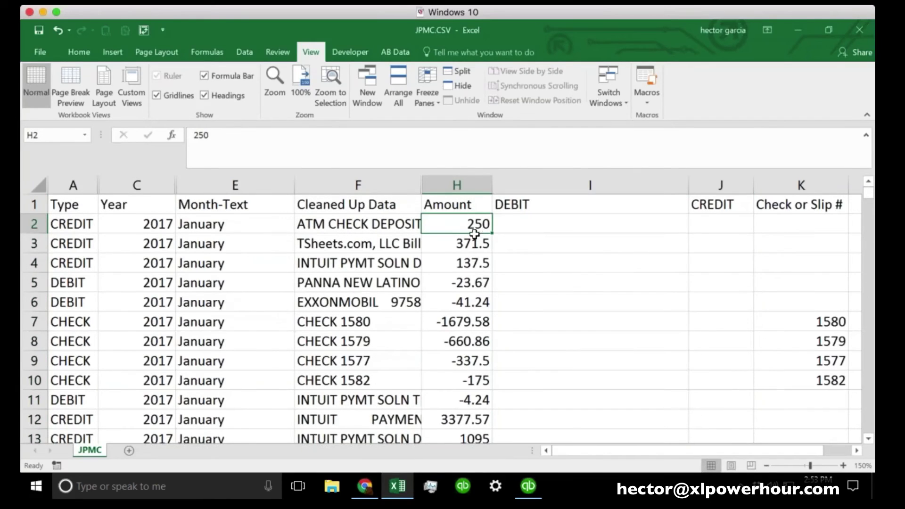
pyautogui.click(467, 285)
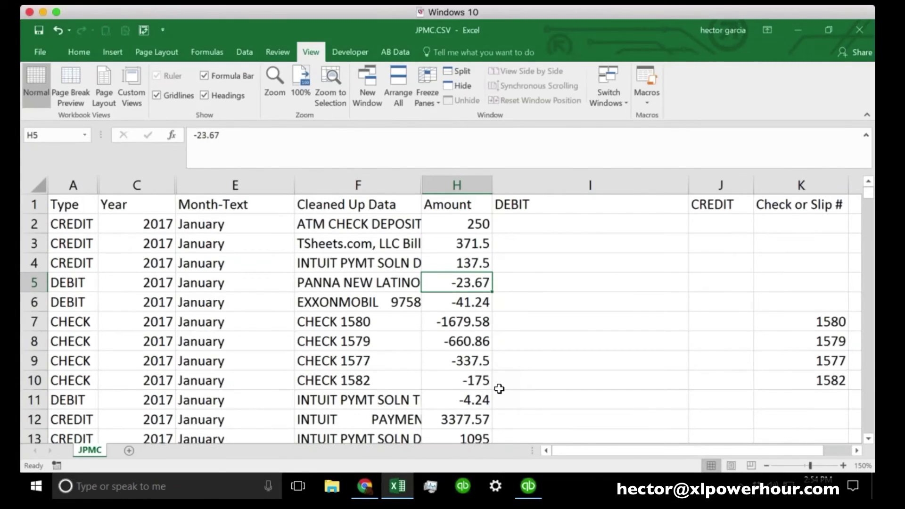
# Narrow the DEBIT column and start an =H2<0 formula in I2, then abandon it
pyautogui.click(578, 224)
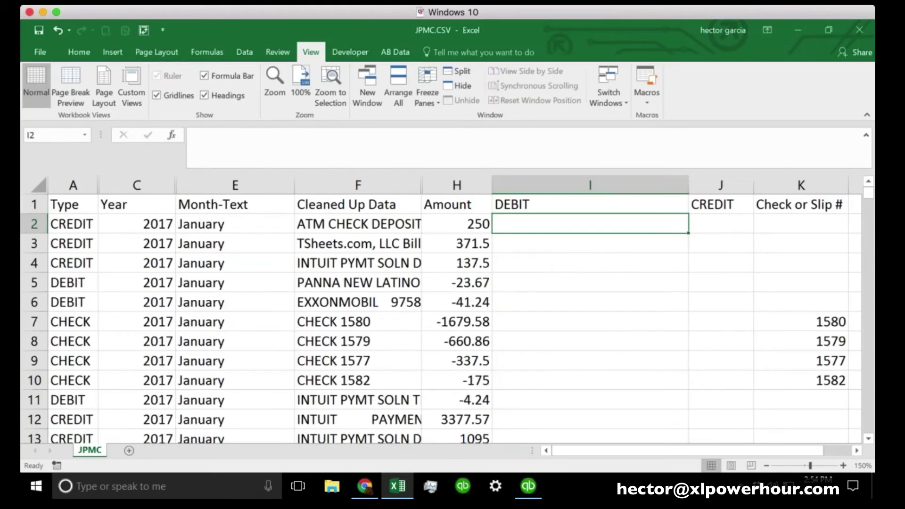
pyautogui.moveTo(689, 185); pyautogui.dragTo(678, 184)
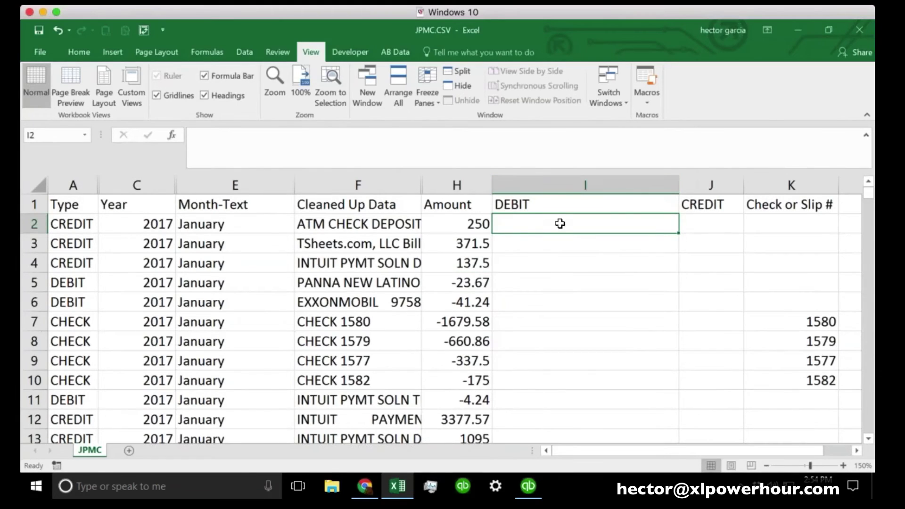
pyautogui.write('=')
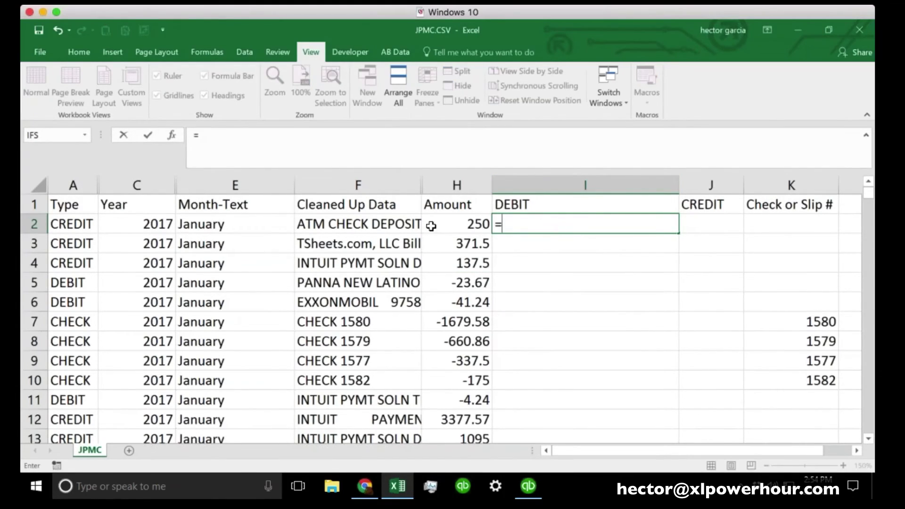
pyautogui.click(473, 229)
pyautogui.write('<0')
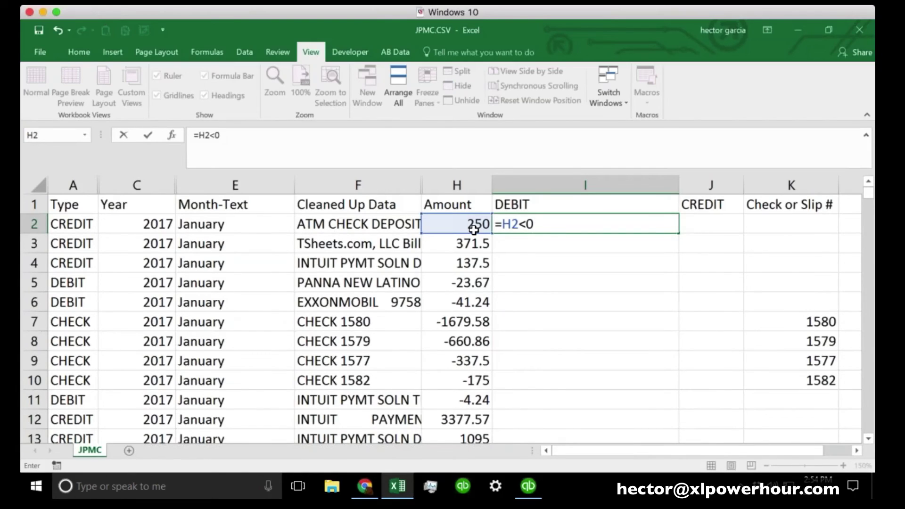
pyautogui.press('BackSpace')
pyautogui.press('BackSpace')
pyautogui.press('BackSpace')
pyautogui.press('BackSpace')
pyautogui.press('BackSpace')
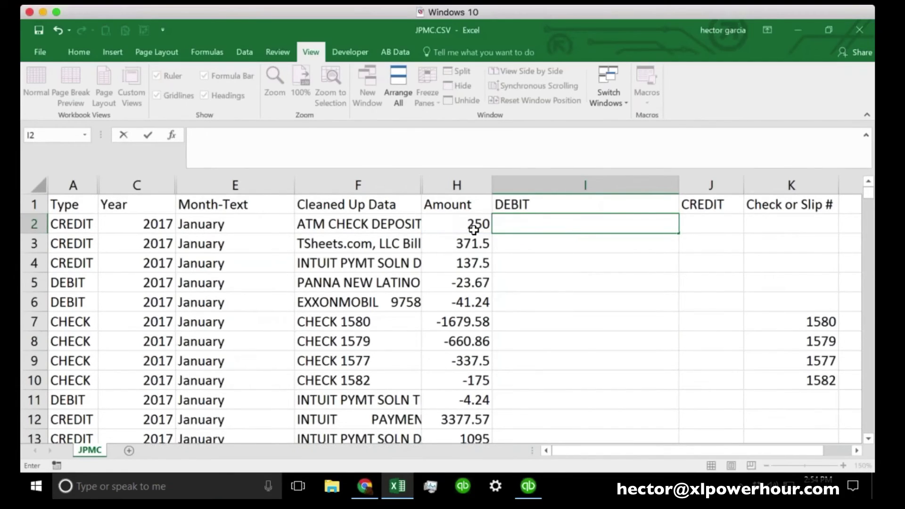
pyautogui.click(449, 231)
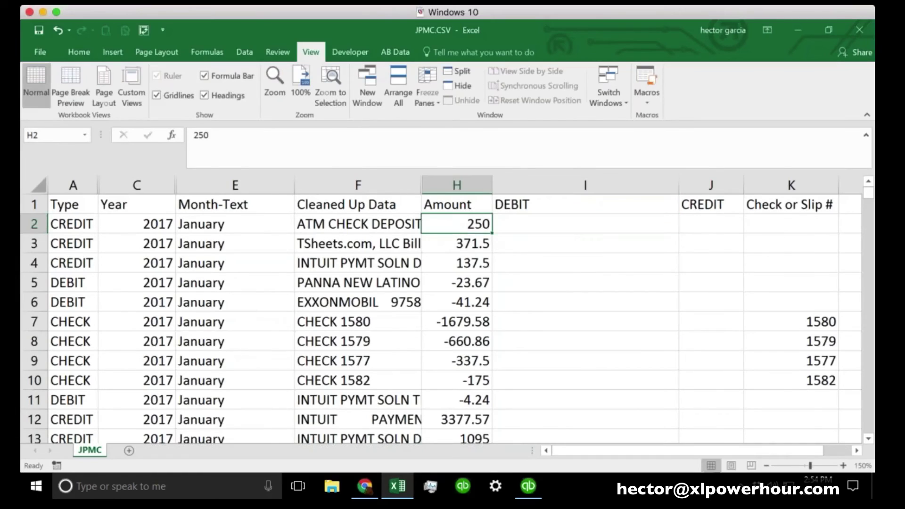
pyautogui.click(471, 289)
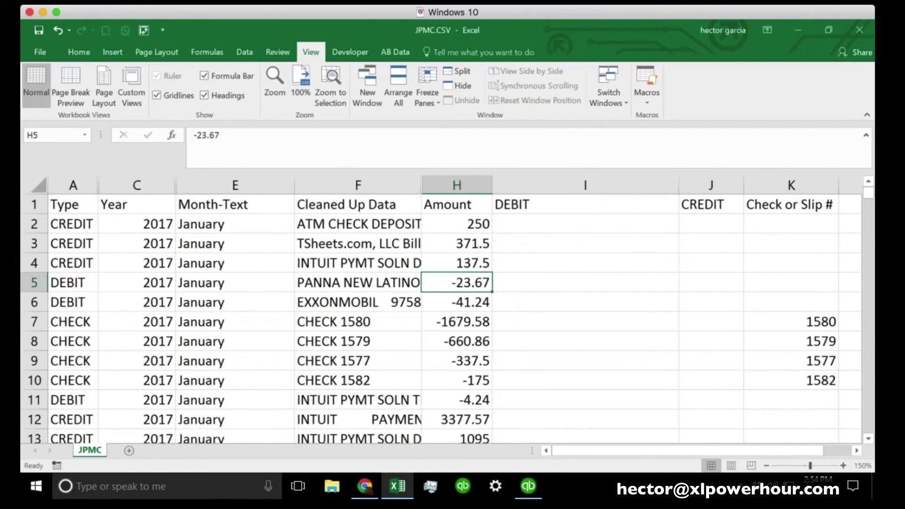
pyautogui.click(562, 221)
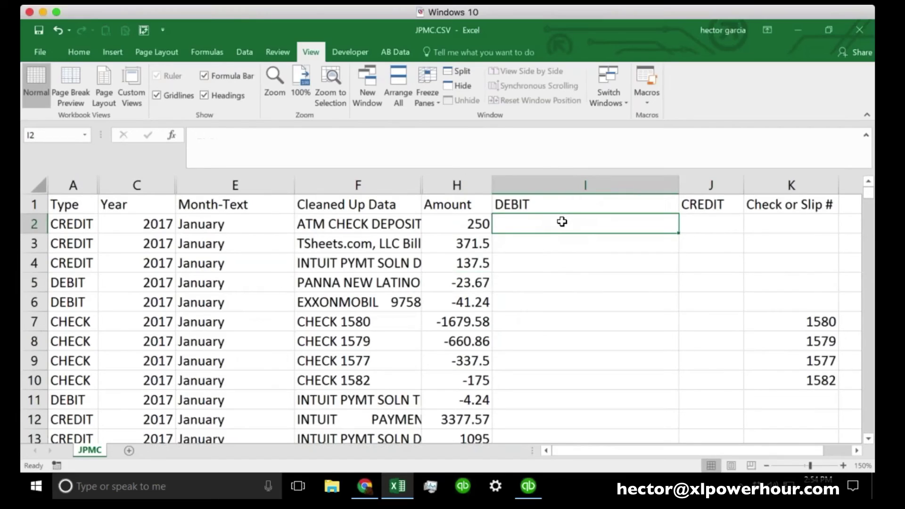
# Enter =H2<0,ABS(H2),"") in I2, triggering Excel's 'problem with this formula' warning
pyautogui.write('=')
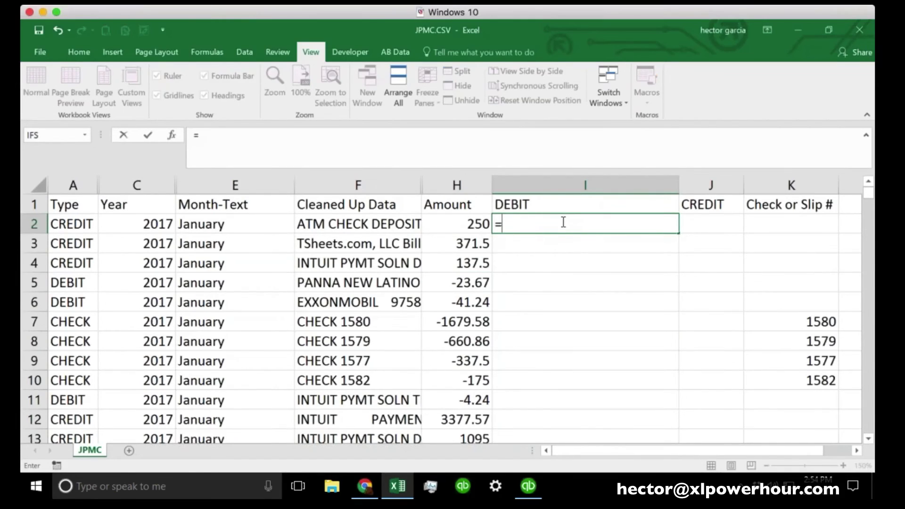
pyautogui.click(457, 226)
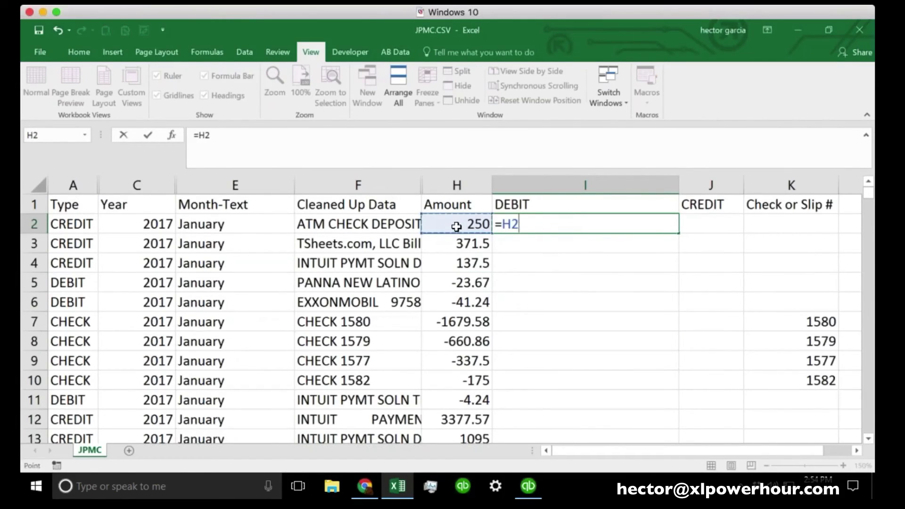
pyautogui.write('<0')
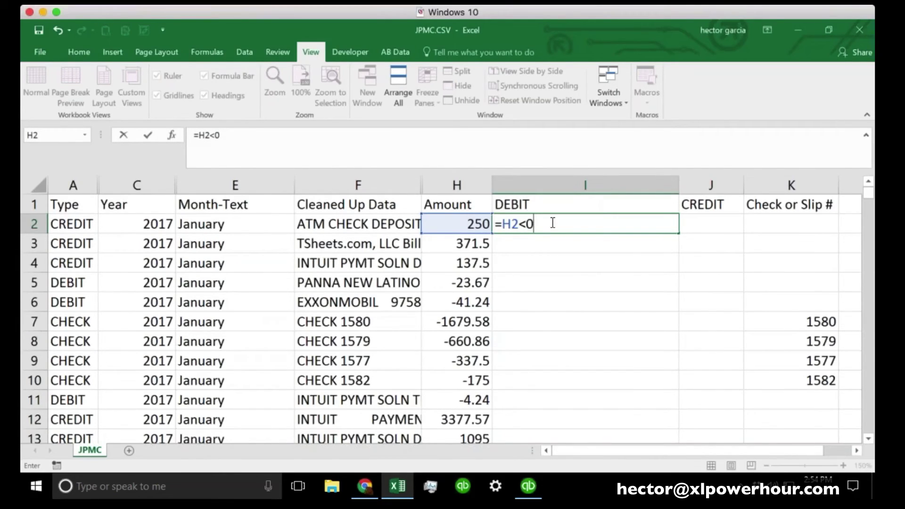
pyautogui.write(',AB')
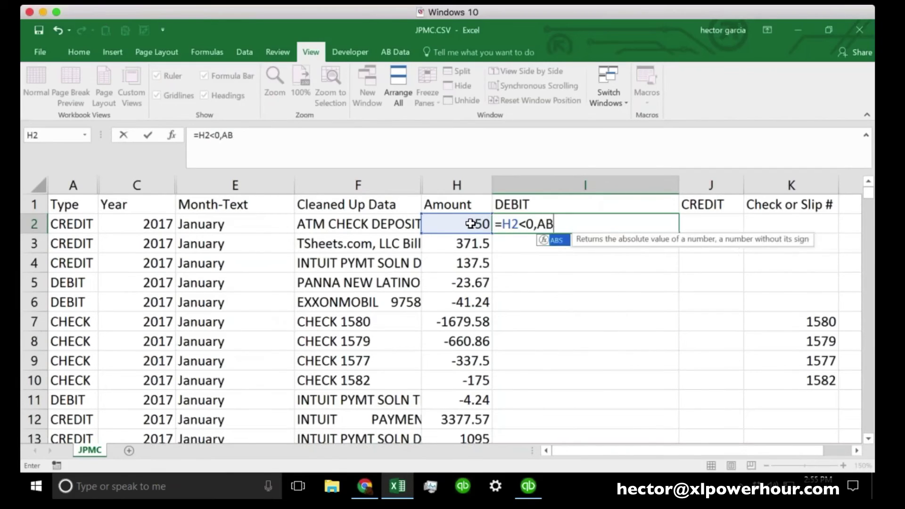
pyautogui.write('S(')
pyautogui.click(471, 224)
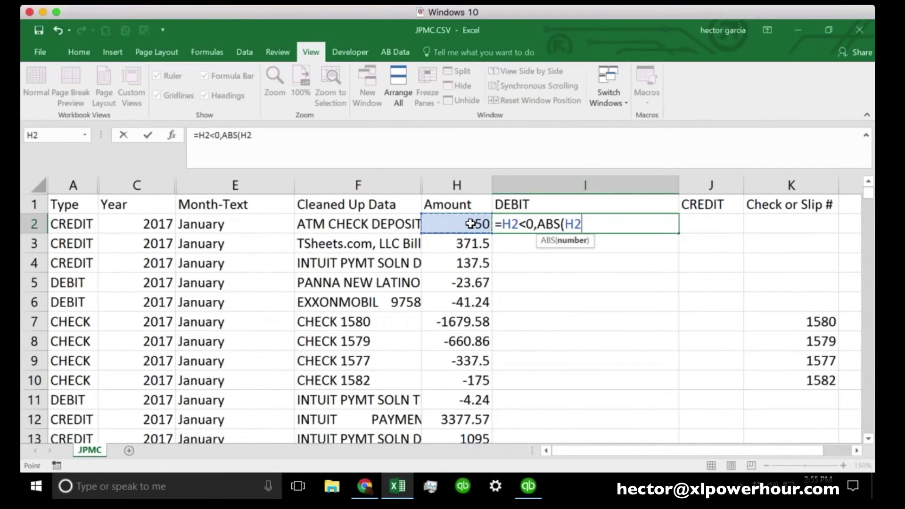
pyautogui.write(')')
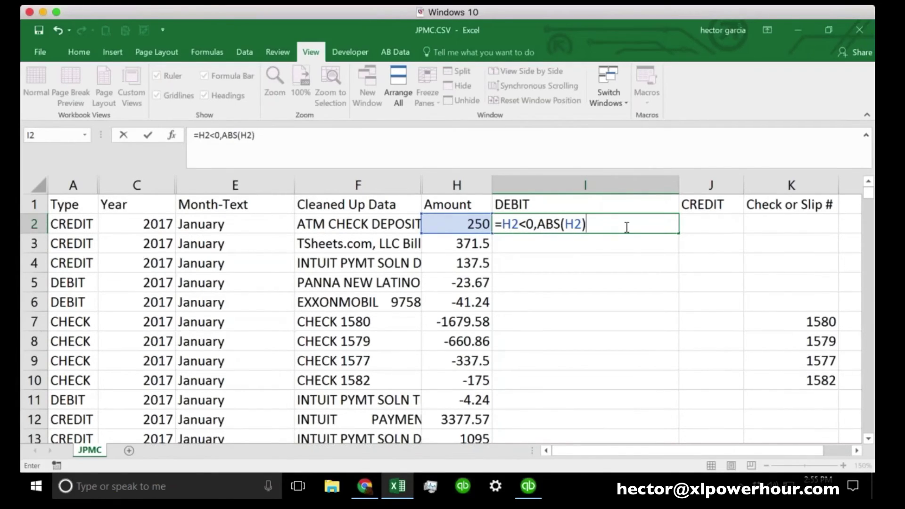
pyautogui.write(',""')
pyautogui.write(')')
pyautogui.press('Return')
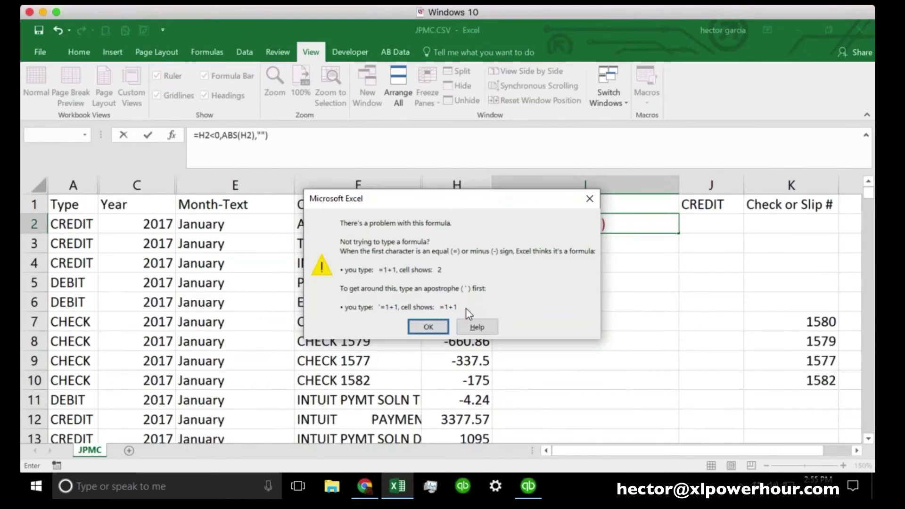
# Dismiss the warning and fix I2's formula to =IF(H2<0,ABS(H2),"")
pyautogui.click(429, 325)
pyautogui.click(529, 226)
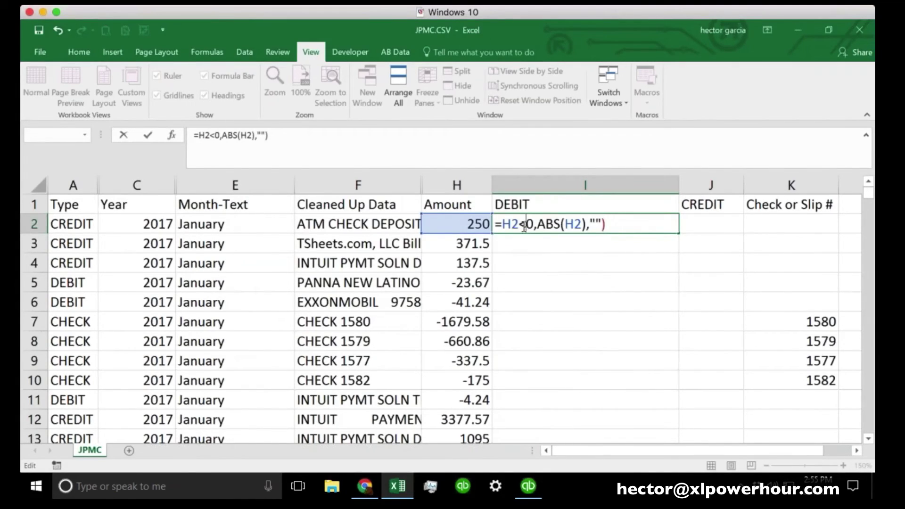
pyautogui.click(500, 225)
pyautogui.write('IF(')
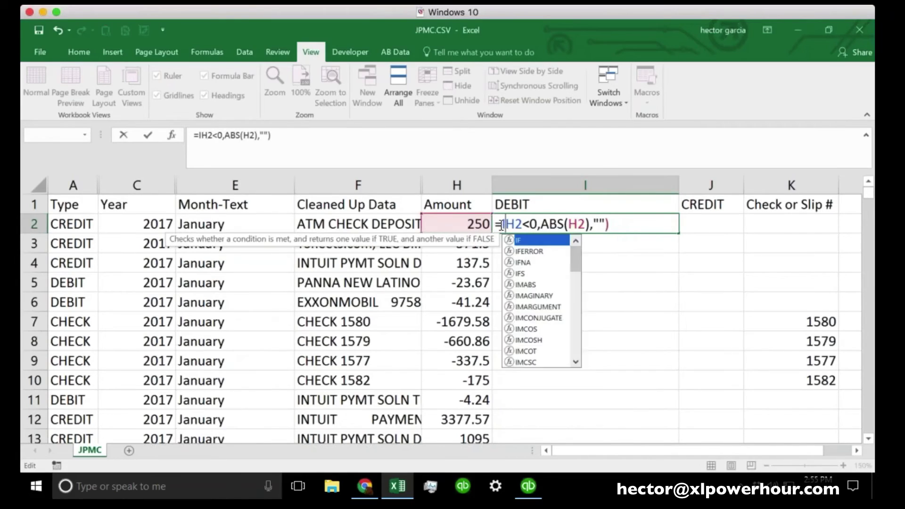
pyautogui.click(637, 227)
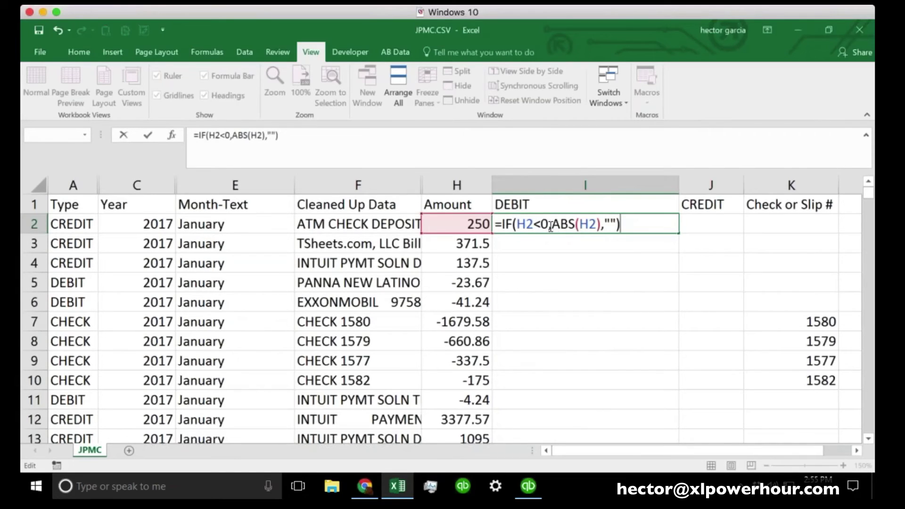
pyautogui.moveTo(550, 225); pyautogui.dragTo(597, 225)
pyautogui.click(630, 222)
pyautogui.press('Return')
# Fill the DEBIT formula from I2 down the whole column
pyautogui.click(670, 227)
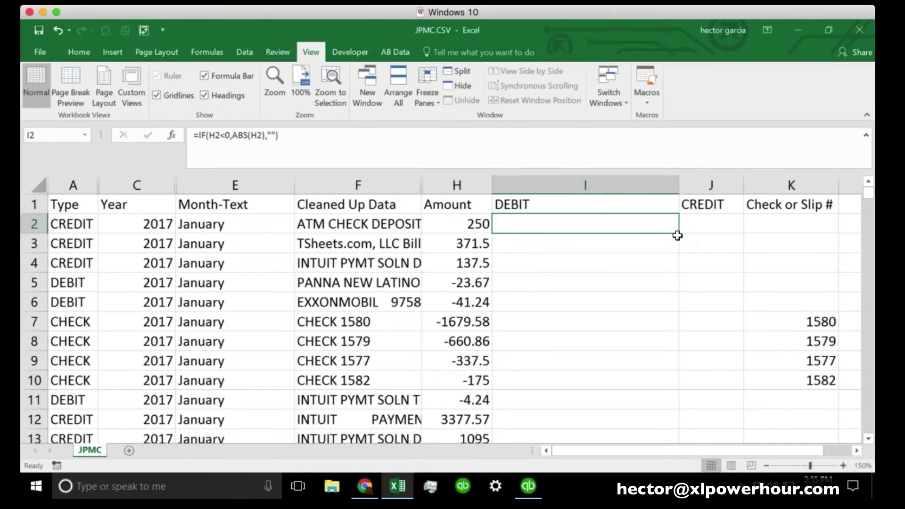
pyautogui.doubleClick(679, 233)
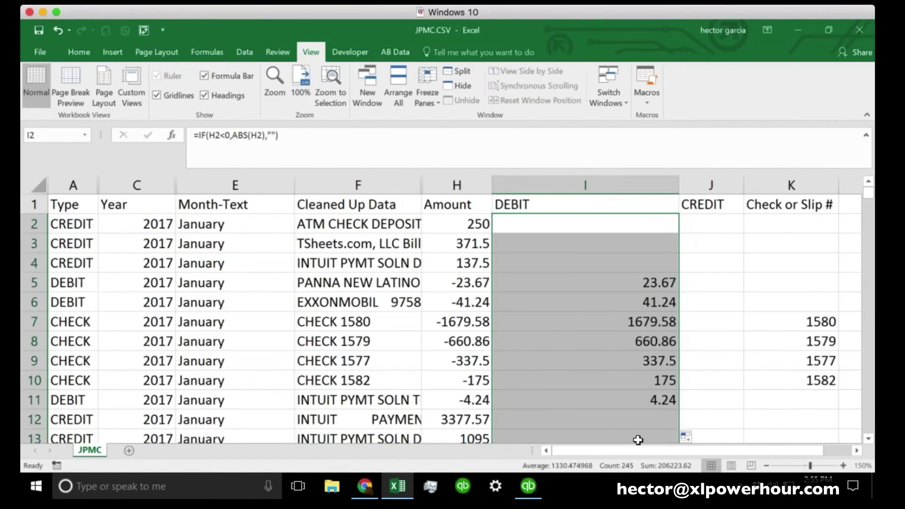
pyautogui.click(628, 225)
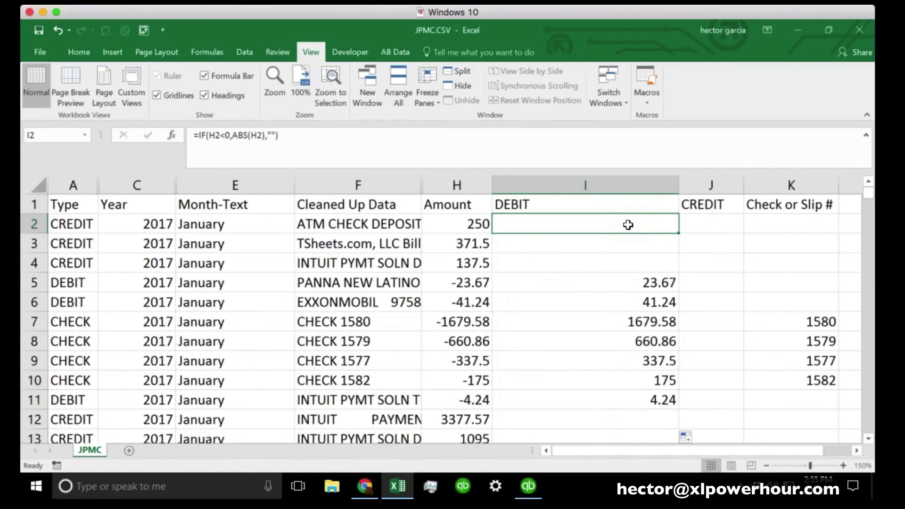
# Copy the DEBIT formula text from I2 and paste it into CREDIT cell J2
pyautogui.press('F2')
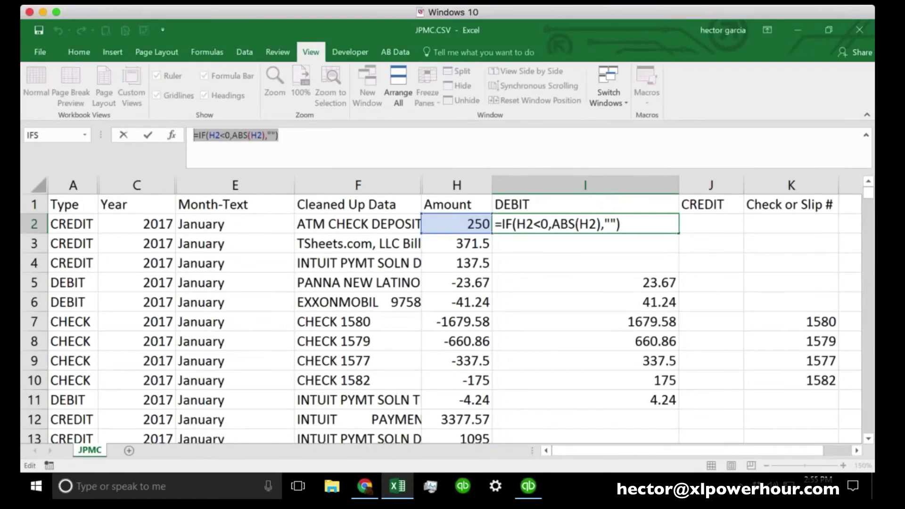
pyautogui.press('Escape')
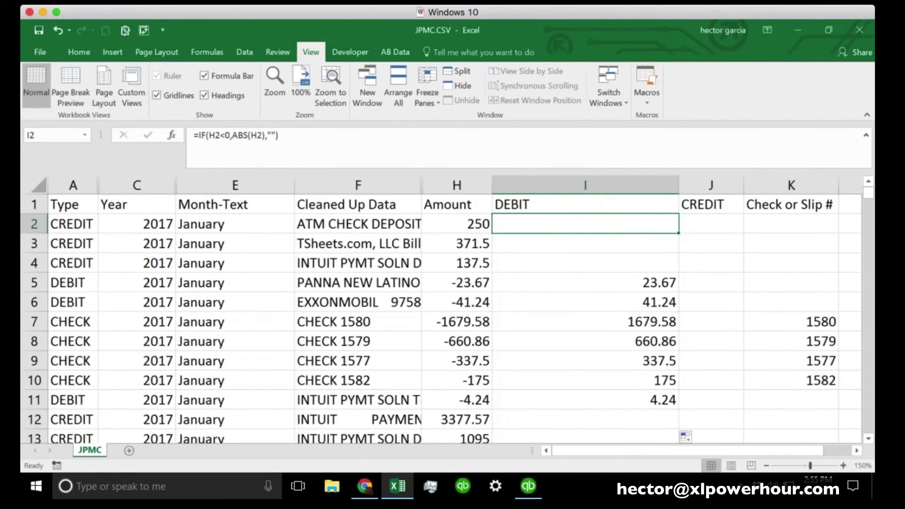
pyautogui.click(280, 136)
pyautogui.moveTo(279, 136); pyautogui.dragTo(183, 137)
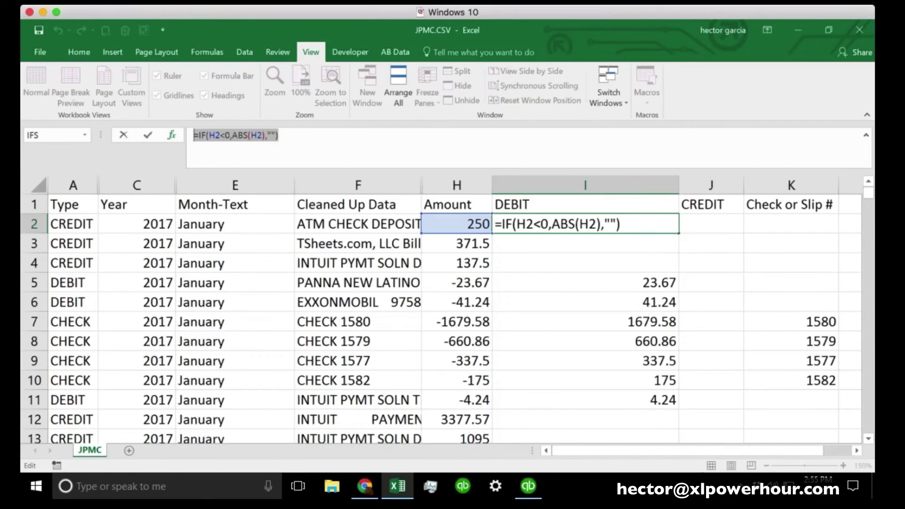
pyautogui.click(699, 233)
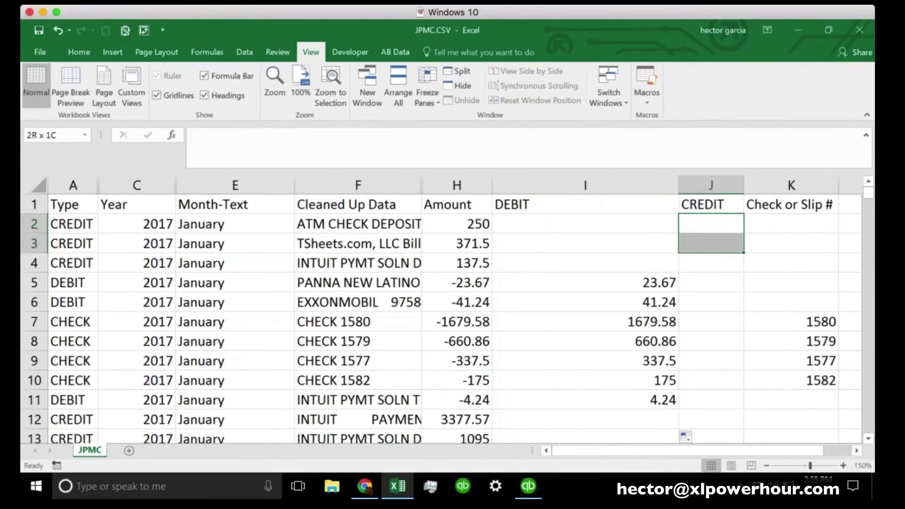
pyautogui.click(324, 154)
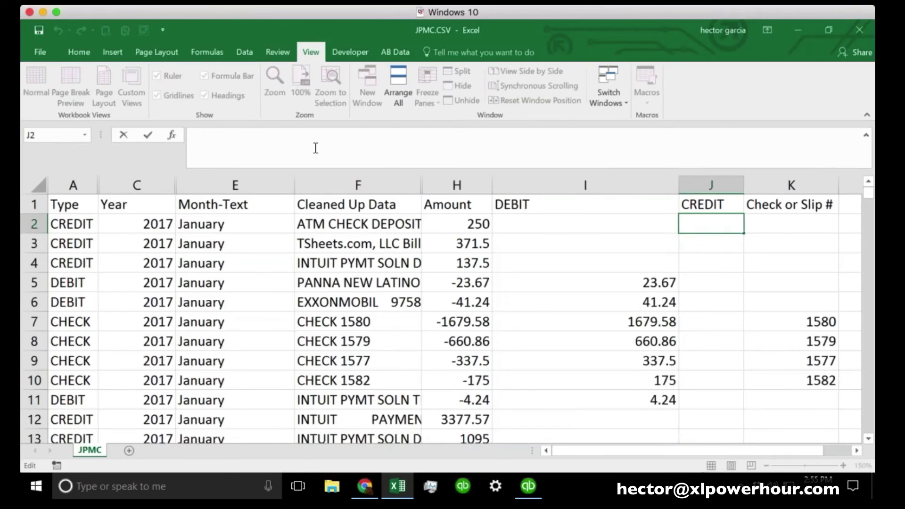
pyautogui.hotkey('ctrl', 'v')
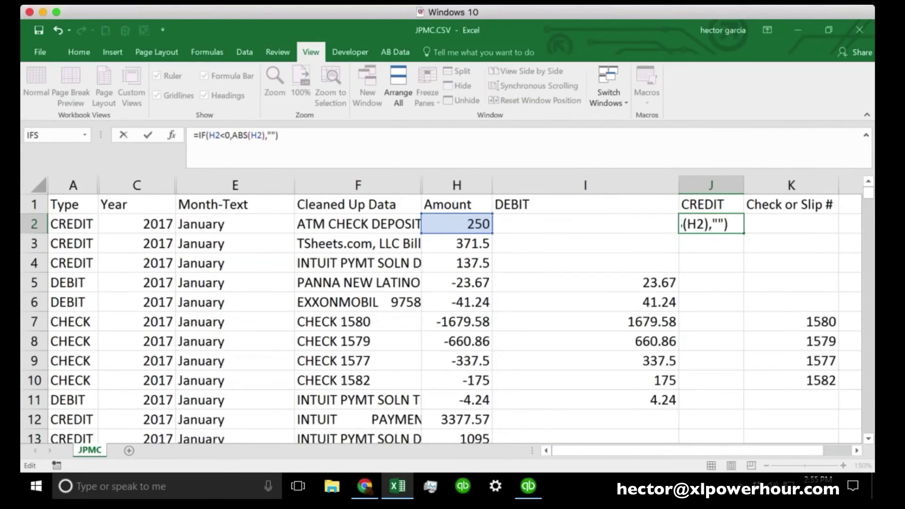
pyautogui.press('Return')
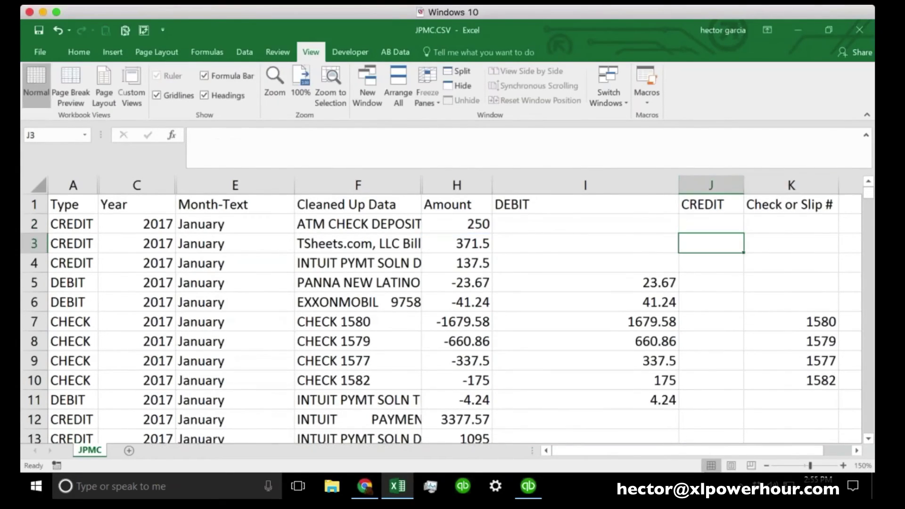
# Widen column J, change J2's condition to H2>0, and fill the CREDIT formula down
pyautogui.moveTo(744, 184); pyautogui.dragTo(830, 185)
pyautogui.press('Up')
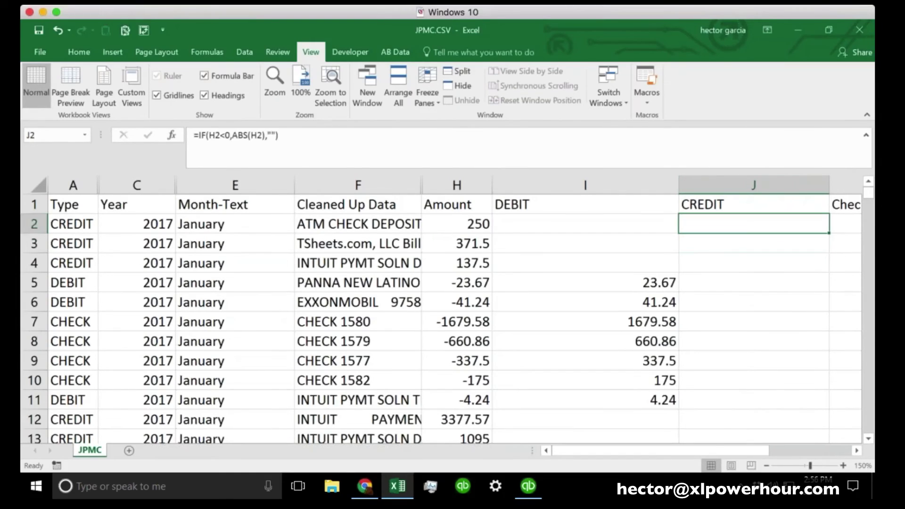
pyautogui.click(285, 137)
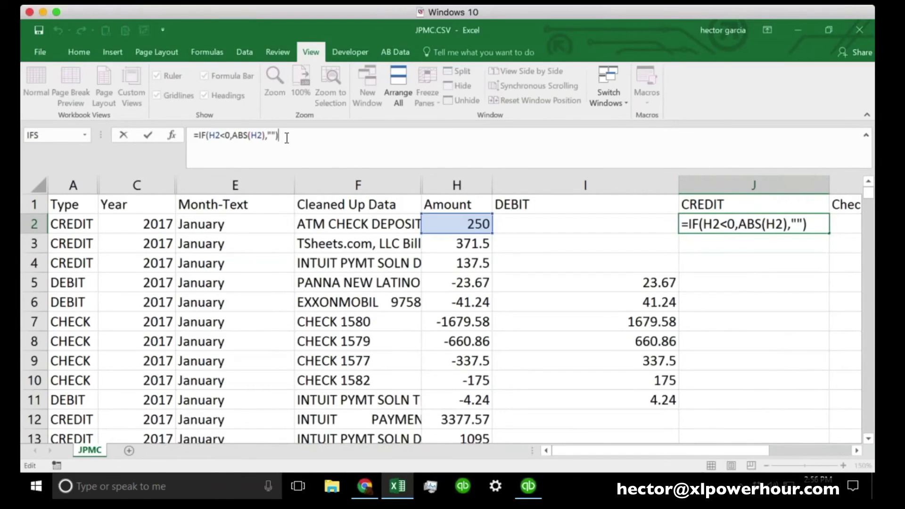
pyautogui.click(221, 135)
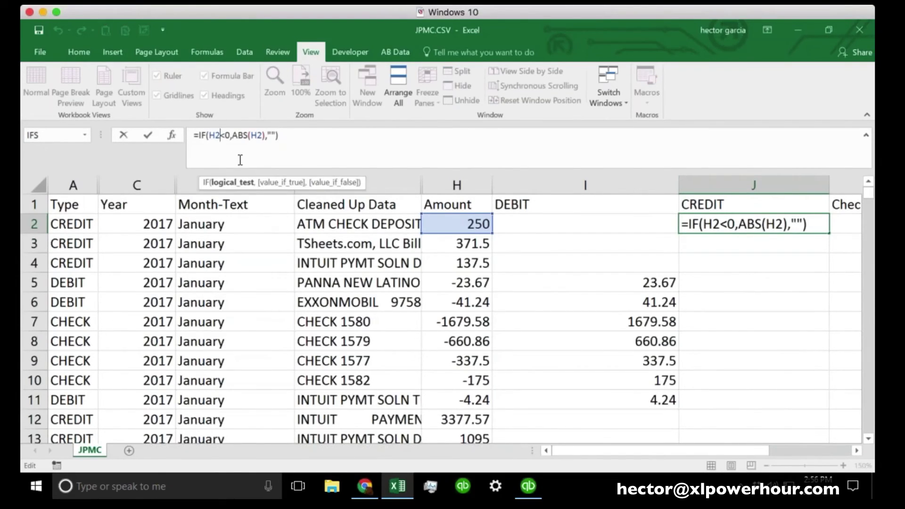
pyautogui.press('Delete')
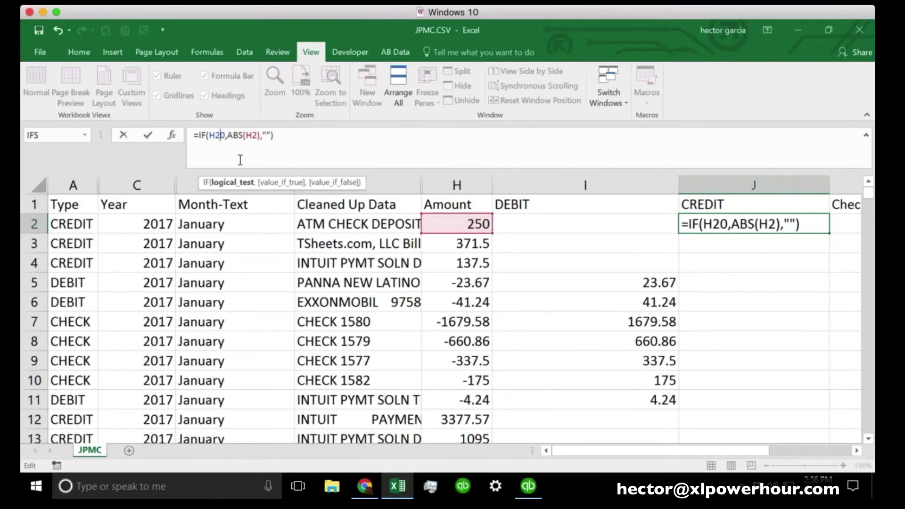
pyautogui.write('>')
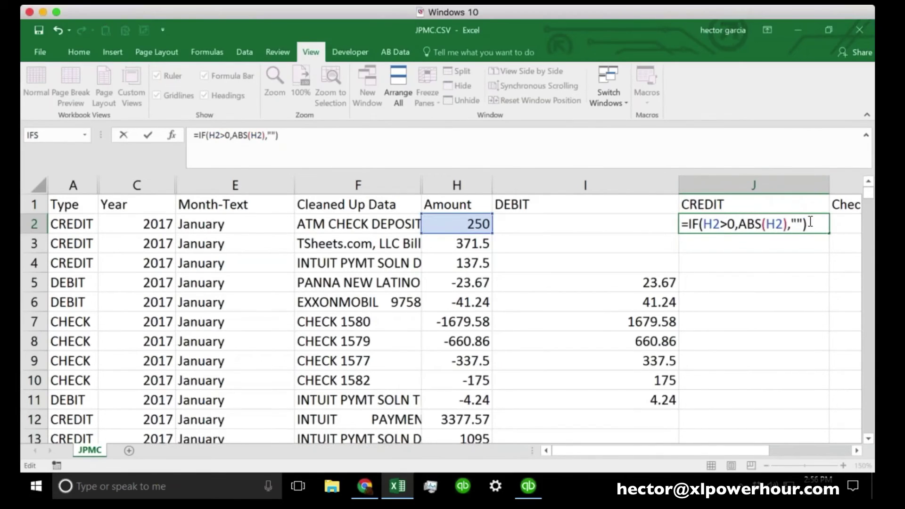
pyautogui.press('Return')
pyautogui.press('Up')
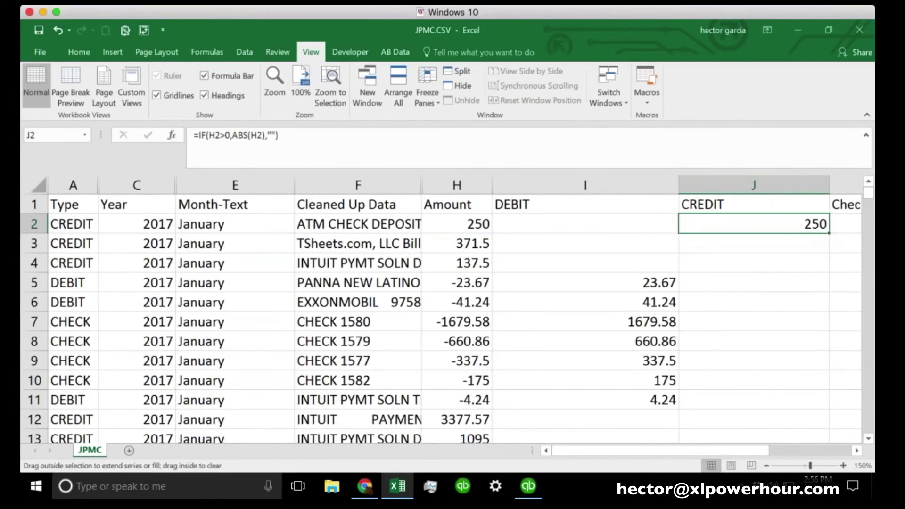
pyautogui.doubleClick(829, 233)
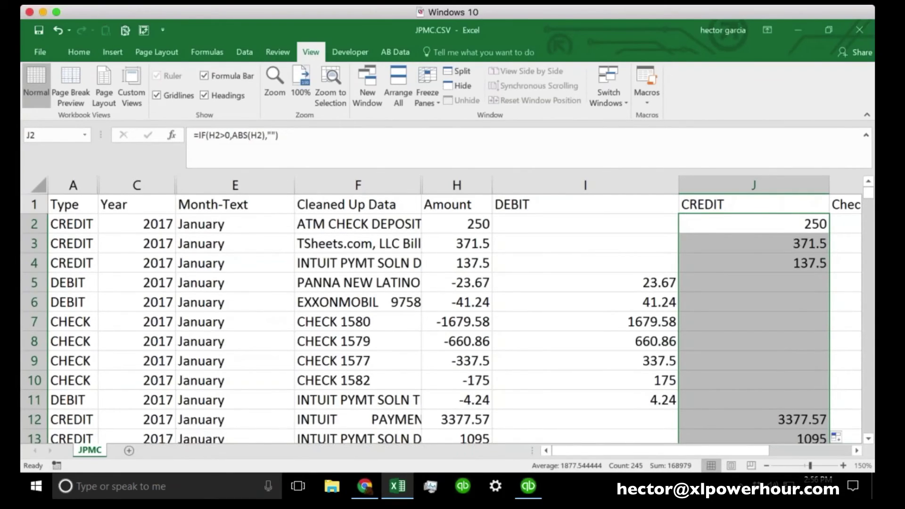
# Drag column F wider so the full Cleaned Up Data descriptions show, and review the rows
pyautogui.click(585, 302)
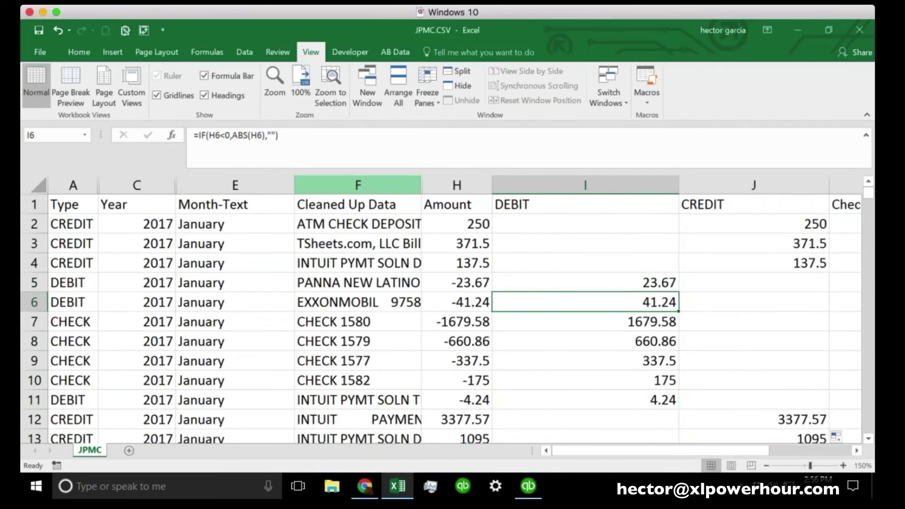
pyautogui.moveTo(422, 185); pyautogui.dragTo(598, 185)
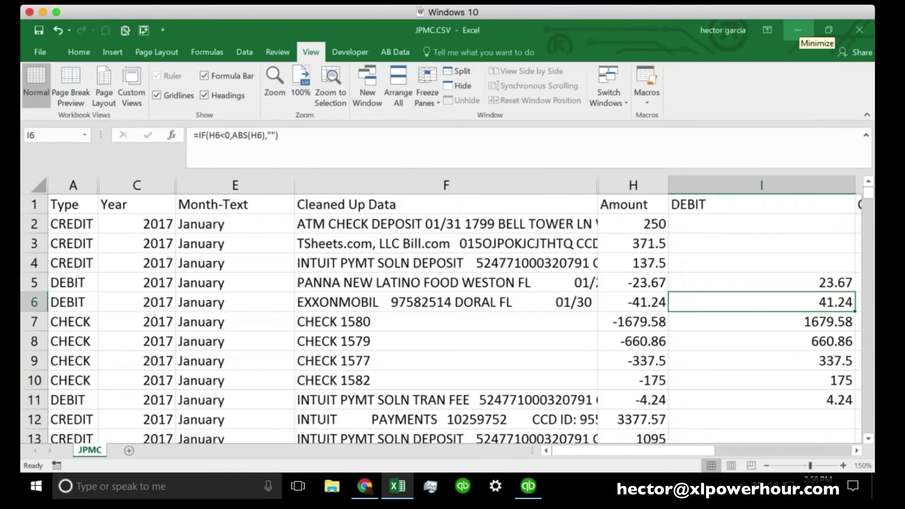
pyautogui.scroll(-5, 569, 258)
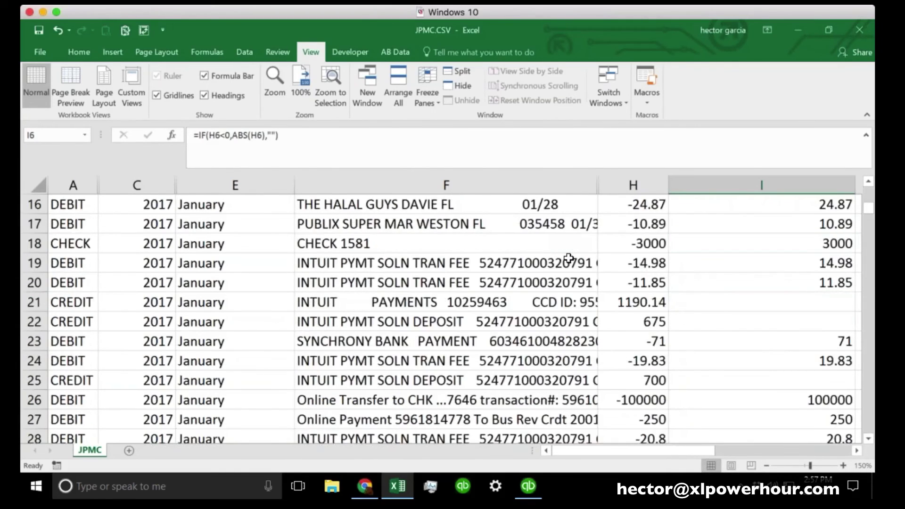
pyautogui.scroll(2, 569, 259)
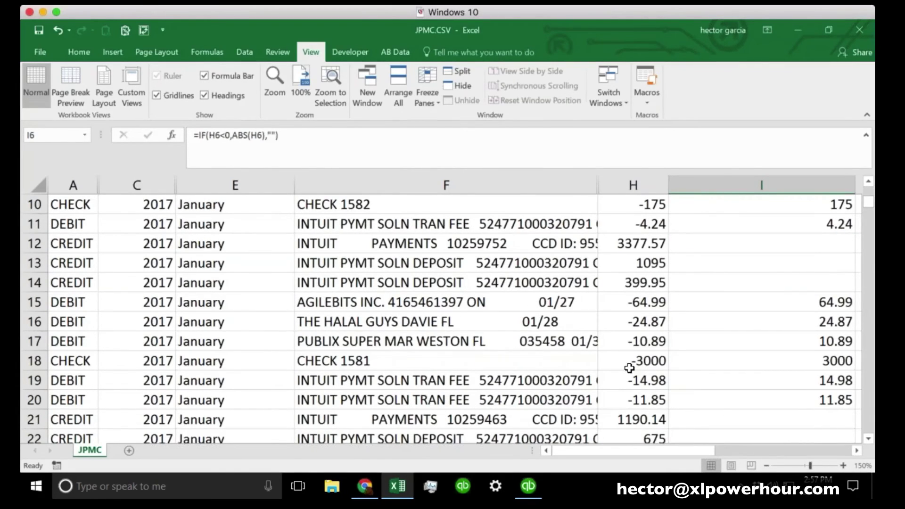
pyautogui.scroll(3, 630, 368)
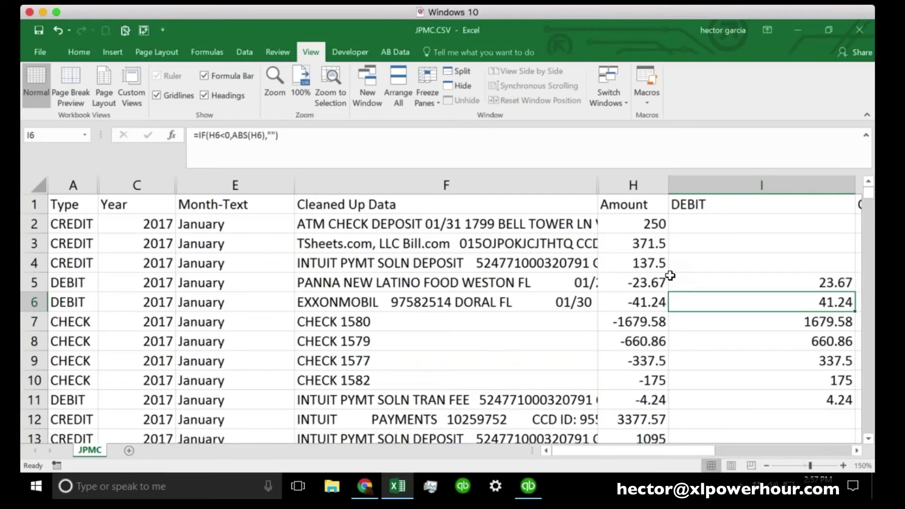
# Insert a blank column before the Cleaned Up Data column
pyautogui.click(584, 185)
pyautogui.rightClick(585, 185)
pyautogui.click(615, 273)
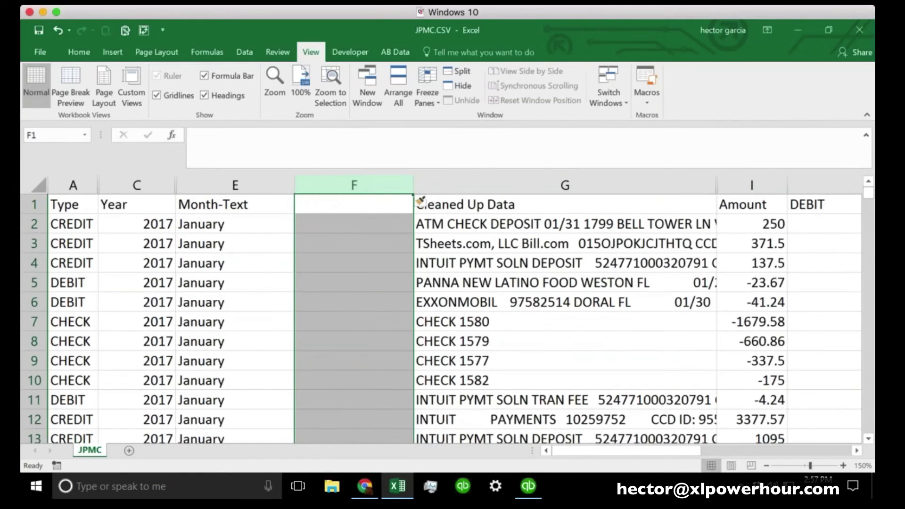
# Enter =LEFT(G2,30) in F2 to extract the description's first 30 characters
pyautogui.click(379, 225)
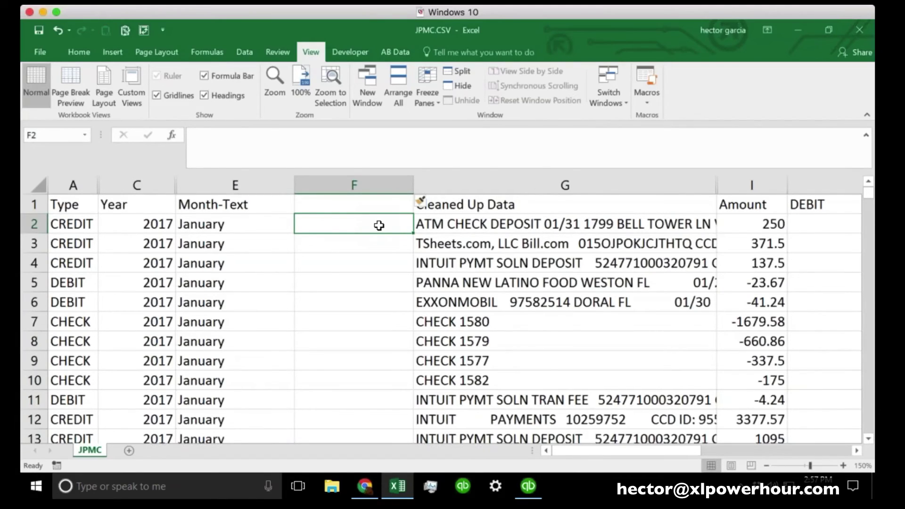
pyautogui.write('=lef')
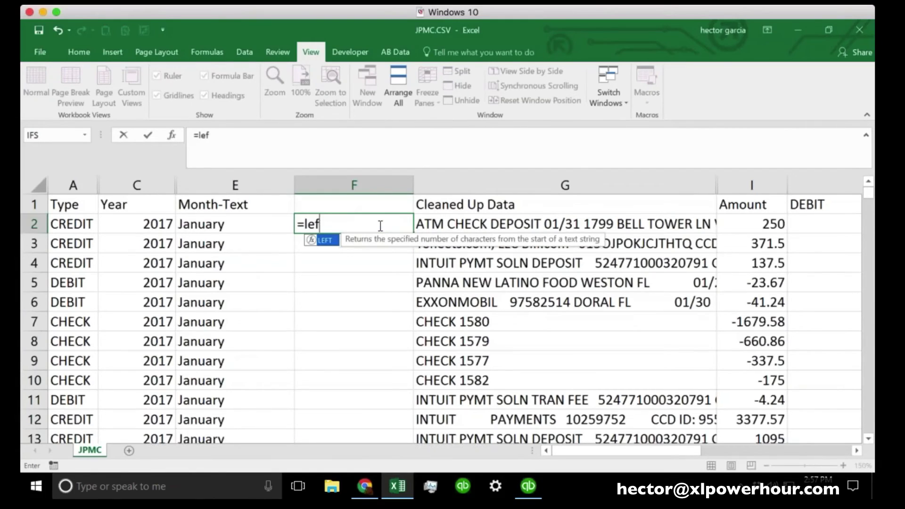
pyautogui.write('t(')
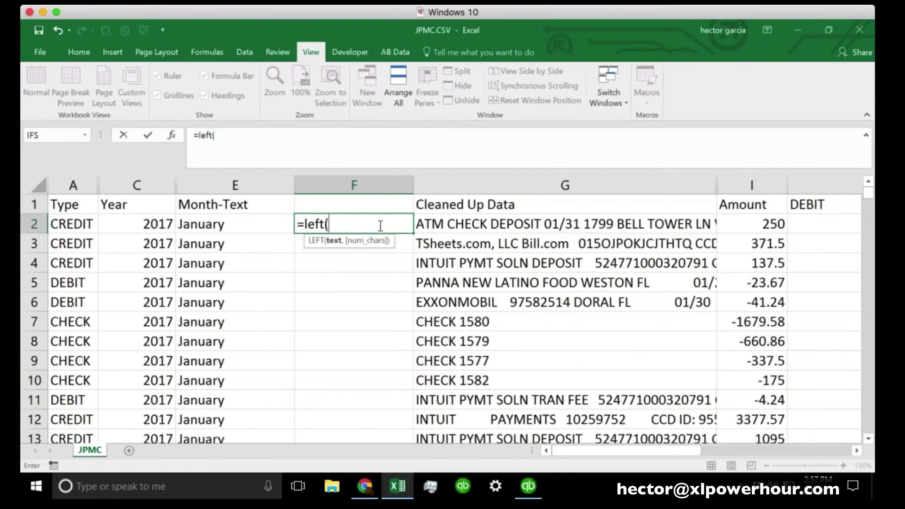
pyautogui.click(478, 223)
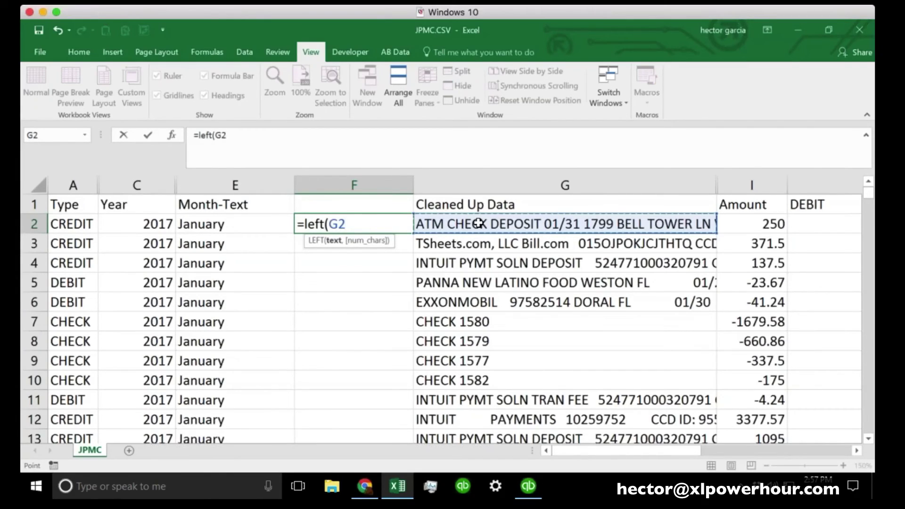
pyautogui.write(',')
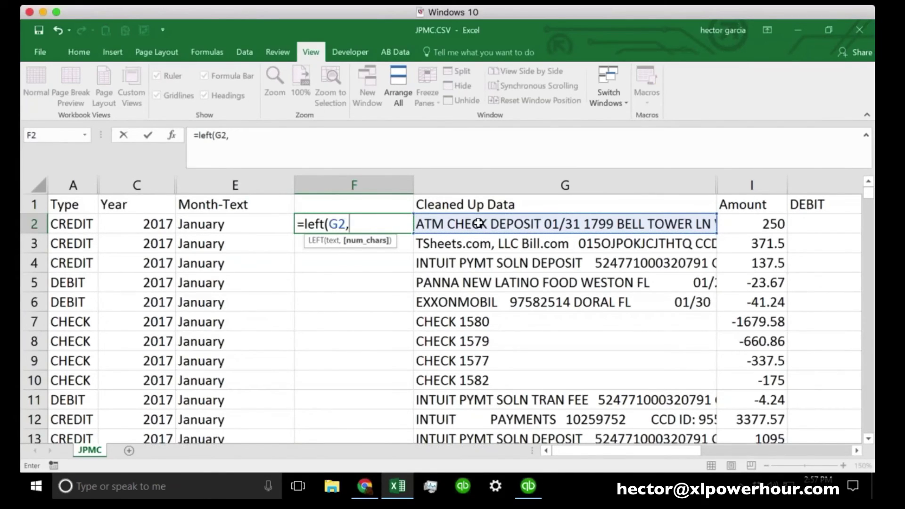
pyautogui.write('30)')
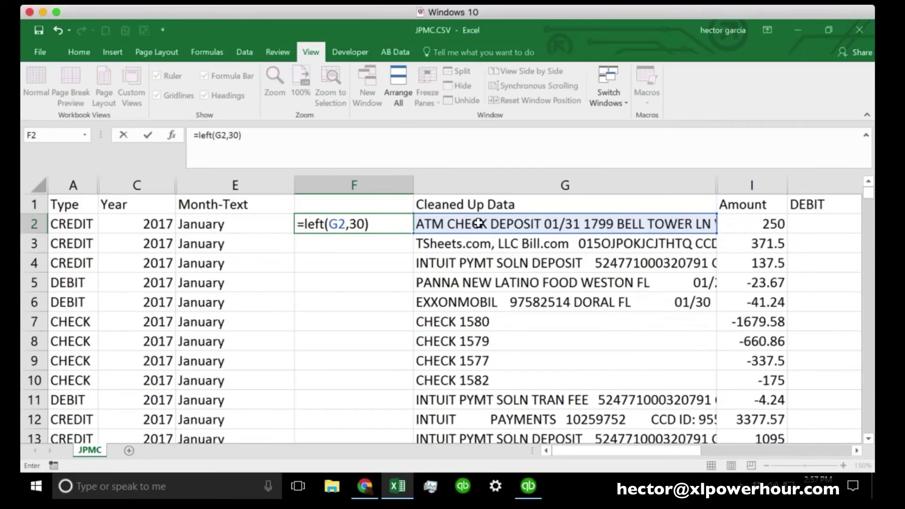
pyautogui.press('Return')
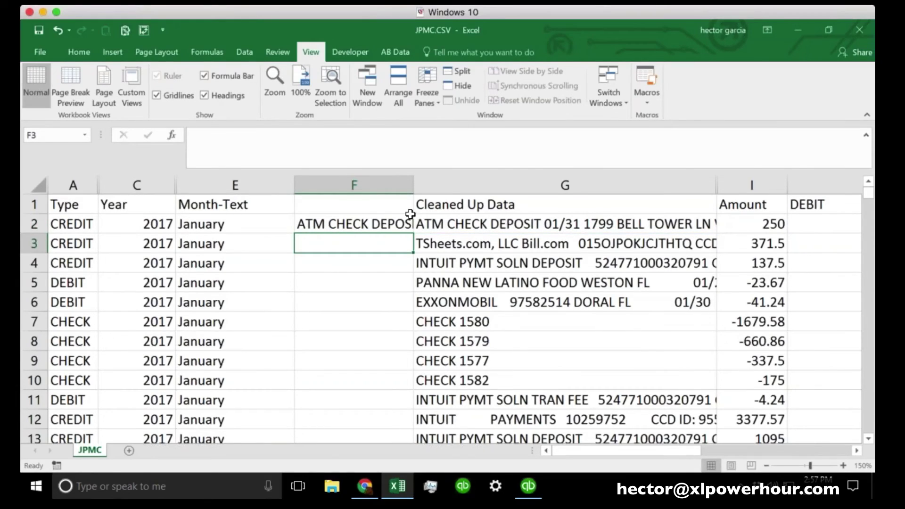
# Widen column F and fill the LEFT formula from F2 down the whole column
pyautogui.moveTo(413, 185); pyautogui.dragTo(541, 184)
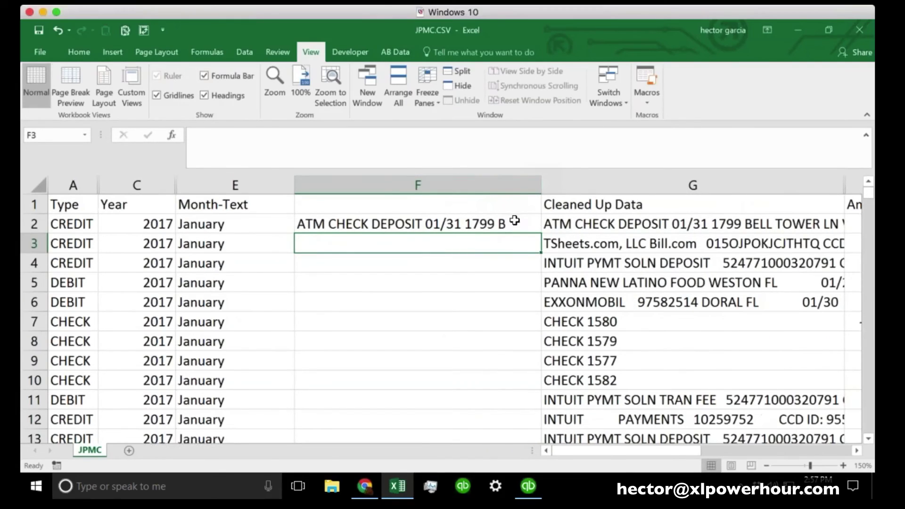
pyautogui.click(506, 221)
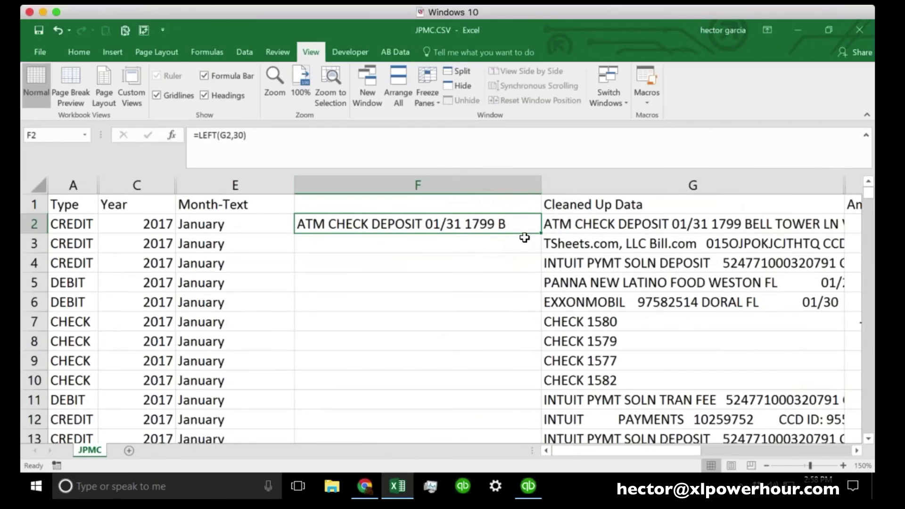
pyautogui.doubleClick(541, 232)
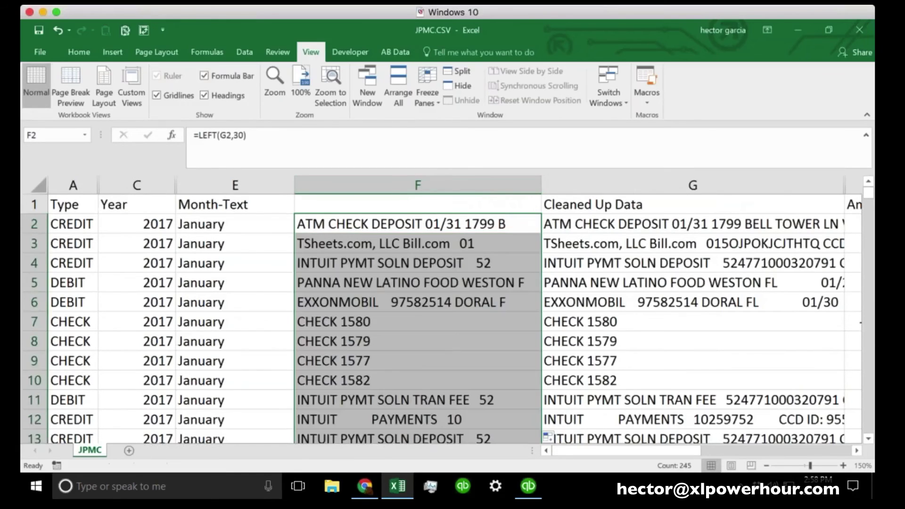
pyautogui.scroll(-3, 433, 323)
pyautogui.scroll(3, 434, 323)
pyautogui.click(433, 323)
# Narrow the Month-Text, Year and F columns, and widen Cleaned Up Data to fit descriptions
pyautogui.moveTo(294, 185); pyautogui.dragTo(252, 186)
pyautogui.moveTo(175, 185); pyautogui.dragTo(149, 185)
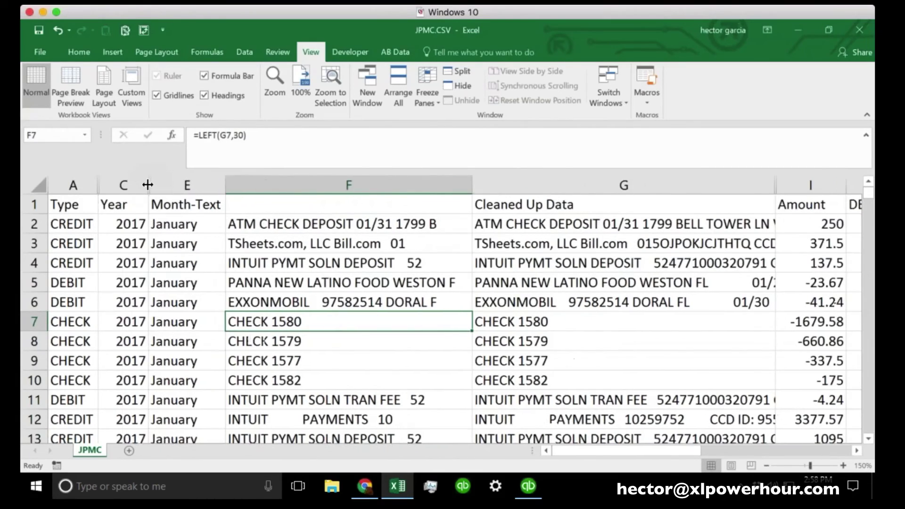
pyautogui.click(341, 229)
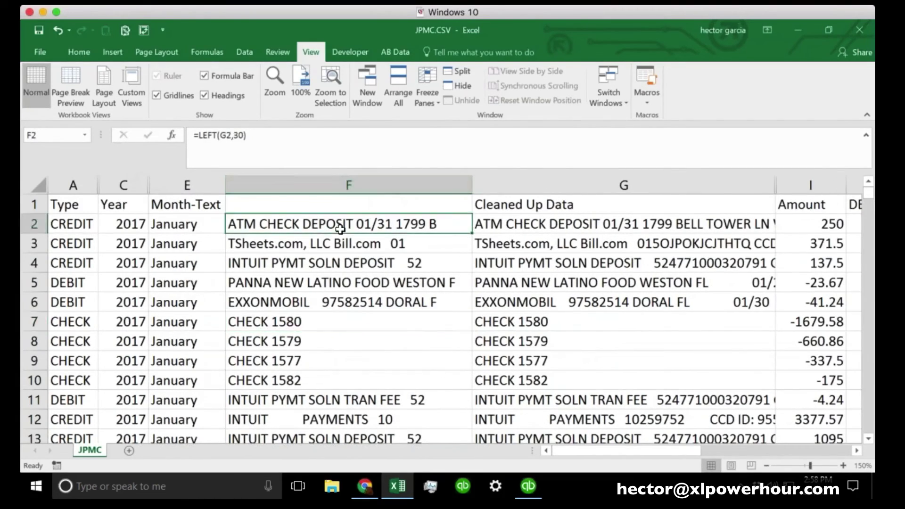
pyautogui.click(260, 146)
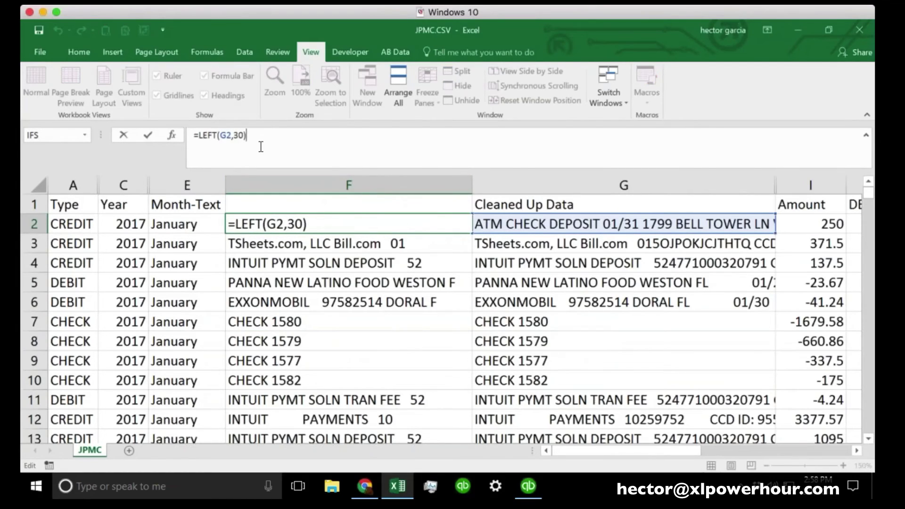
pyautogui.hotkey('ctrl', 'Return')
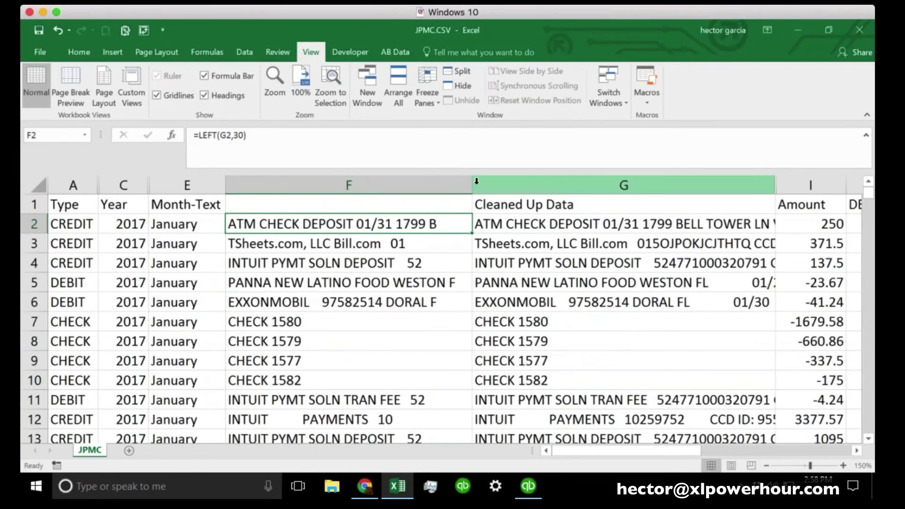
pyautogui.moveTo(473, 185); pyautogui.dragTo(359, 184)
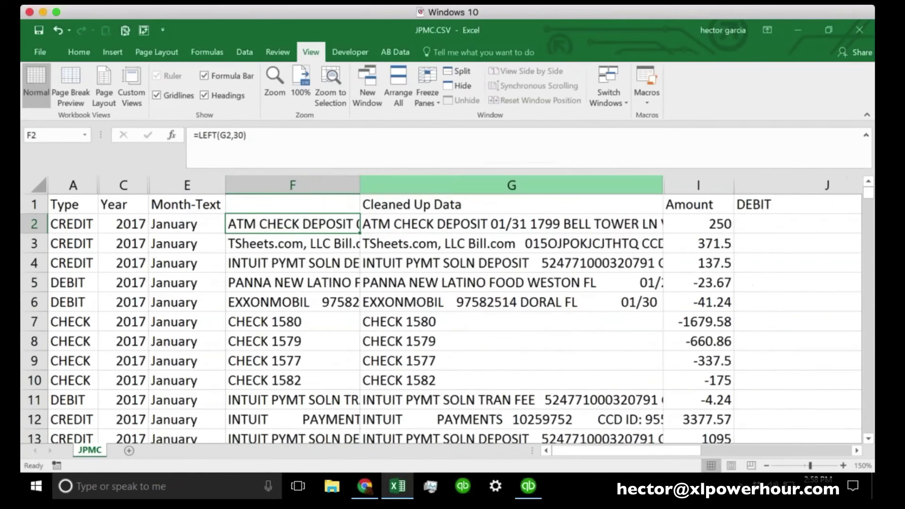
pyautogui.moveTo(663, 185); pyautogui.dragTo(716, 189)
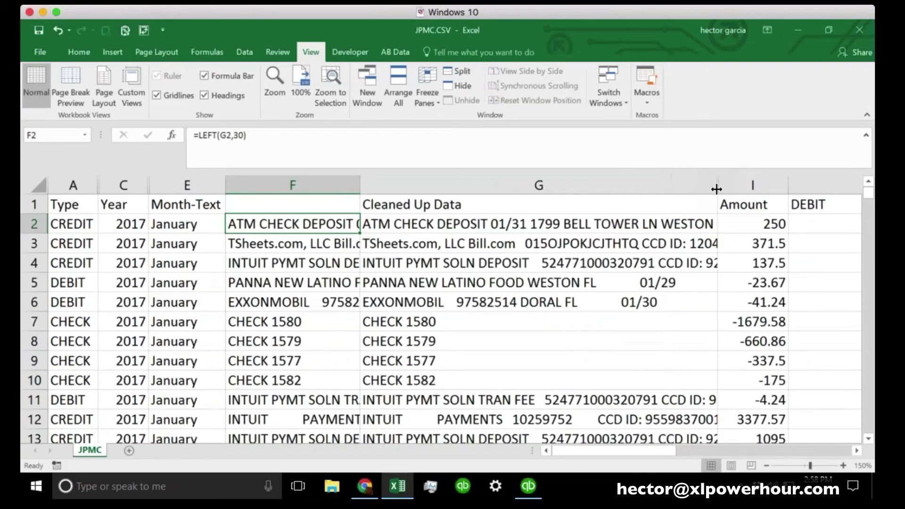
# Inspect the trailing 01/29 date in G5's PANNA description without changing it
pyautogui.click(657, 285)
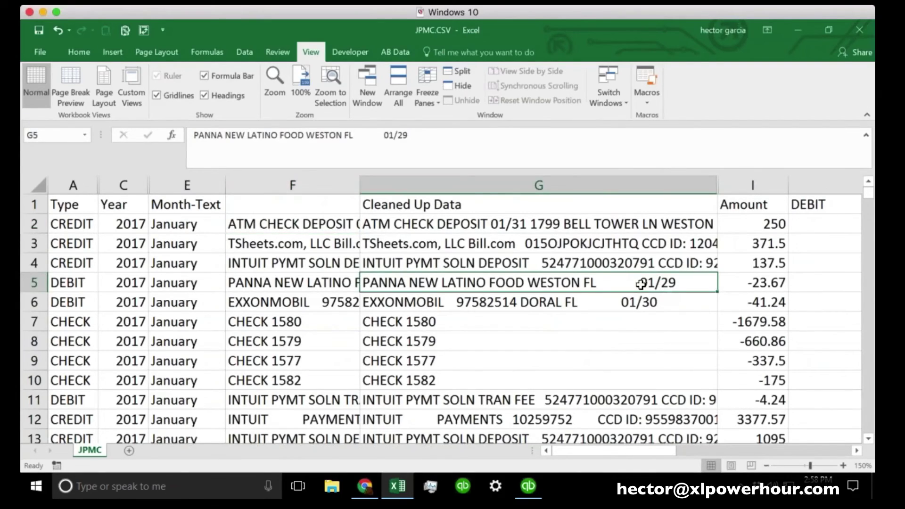
pyautogui.doubleClick(641, 285)
pyautogui.moveTo(639, 284); pyautogui.dragTo(692, 284)
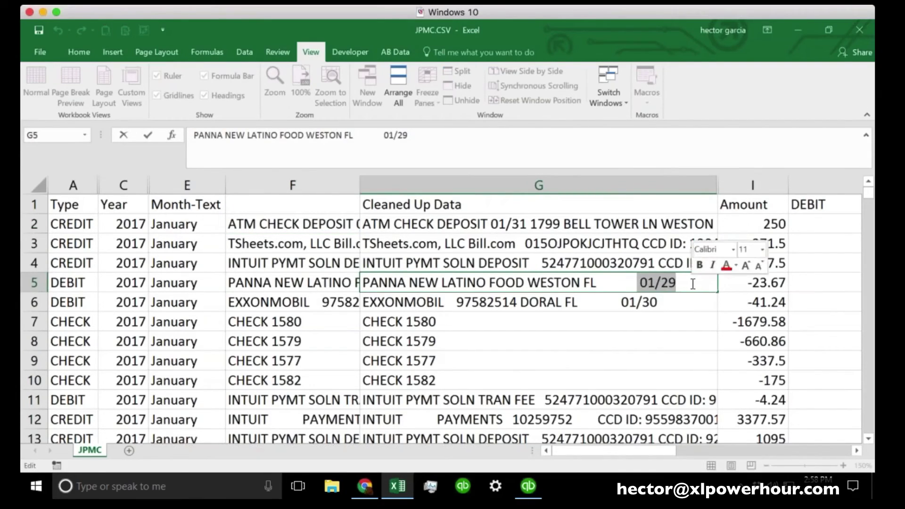
pyautogui.click(640, 283)
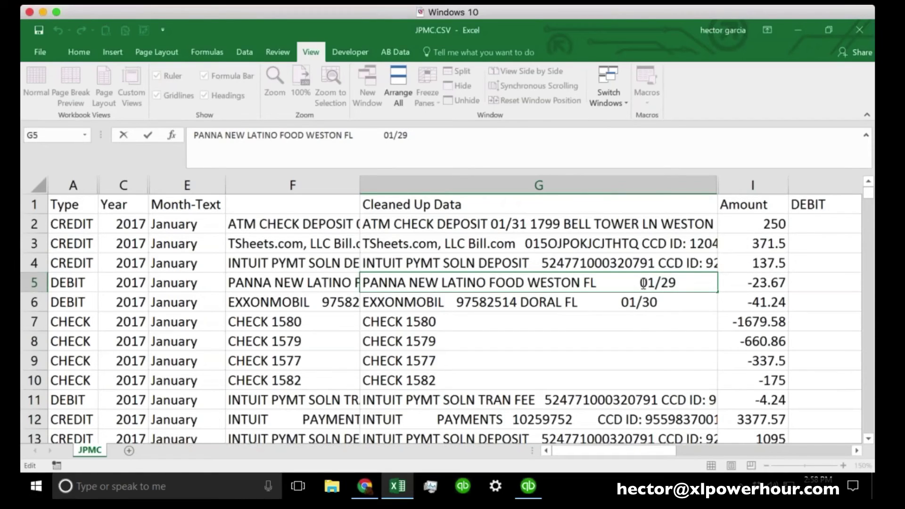
pyautogui.moveTo(643, 283); pyautogui.dragTo(688, 283)
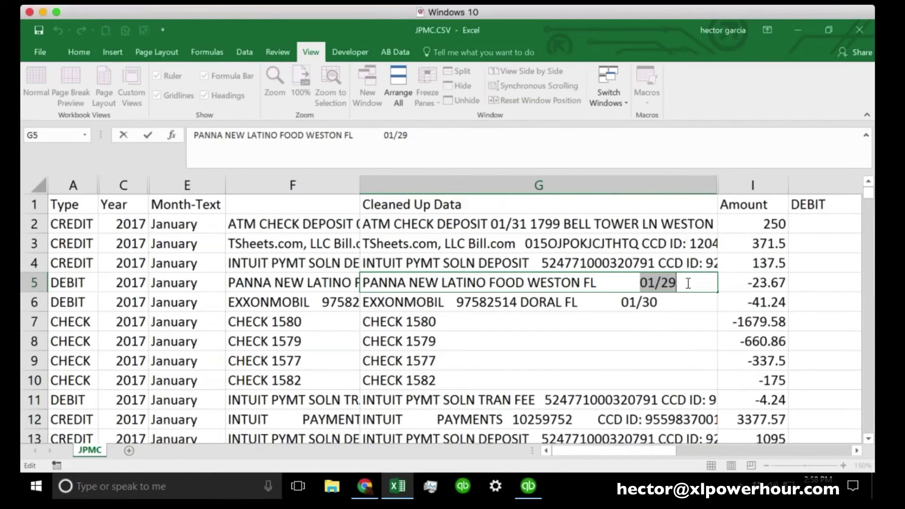
pyautogui.press('Return')
pyautogui.scroll(-2, 689, 283)
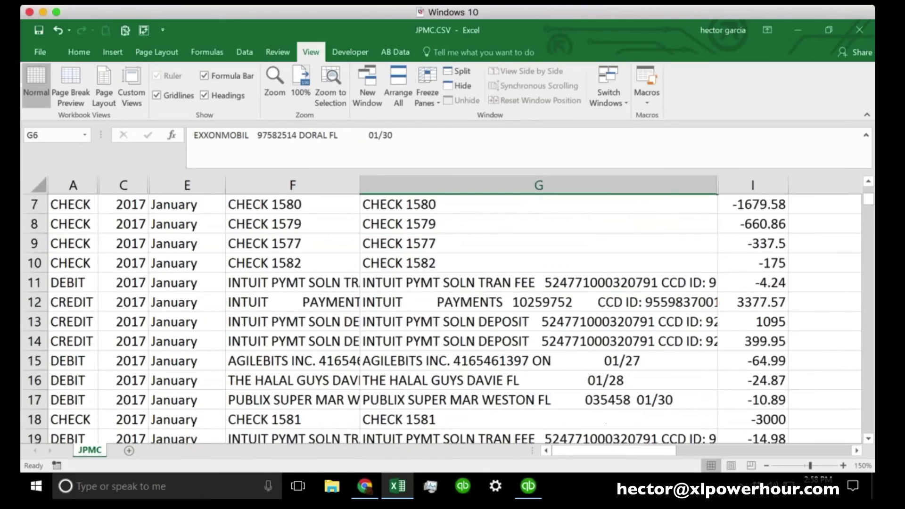
pyautogui.scroll(2, 443, 316)
pyautogui.scroll(-5, 443, 316)
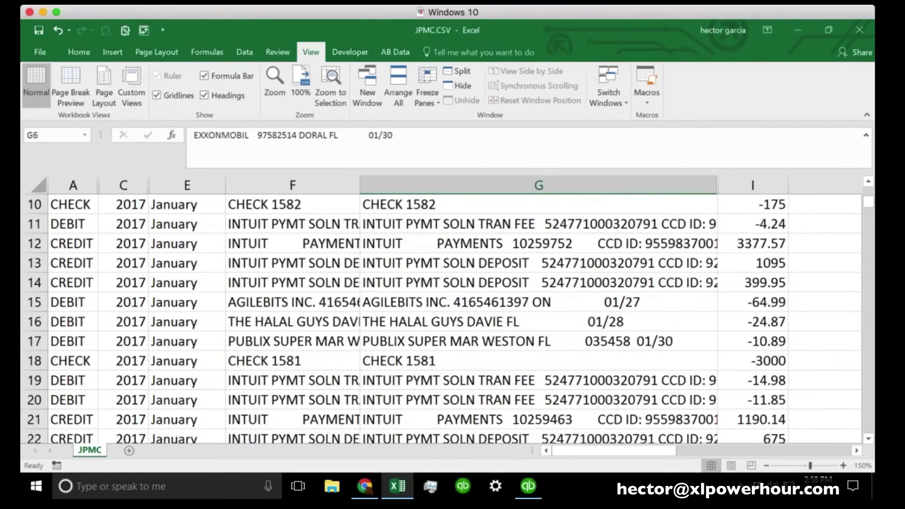
pyautogui.scroll(5, 670, 294)
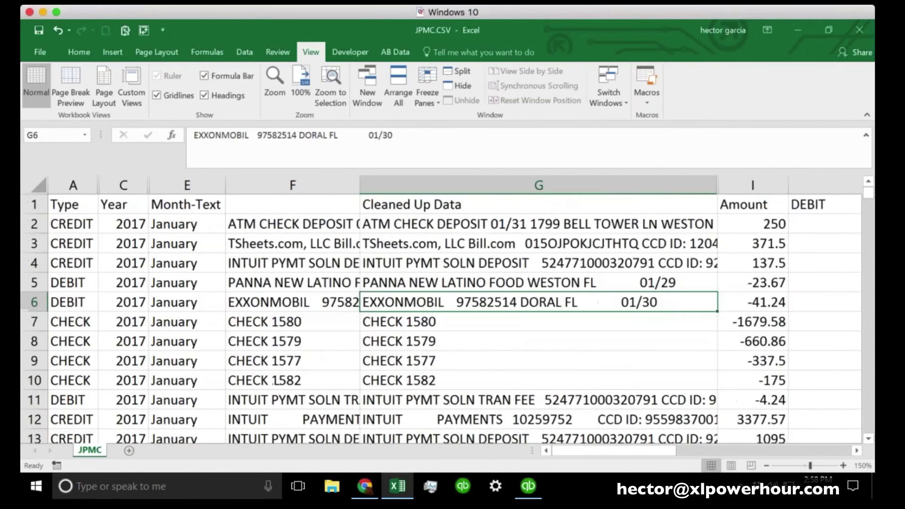
# Recheck where the 01/29 date sits in G5, then select the whole Cleaned Up Data column
pyautogui.click(660, 284)
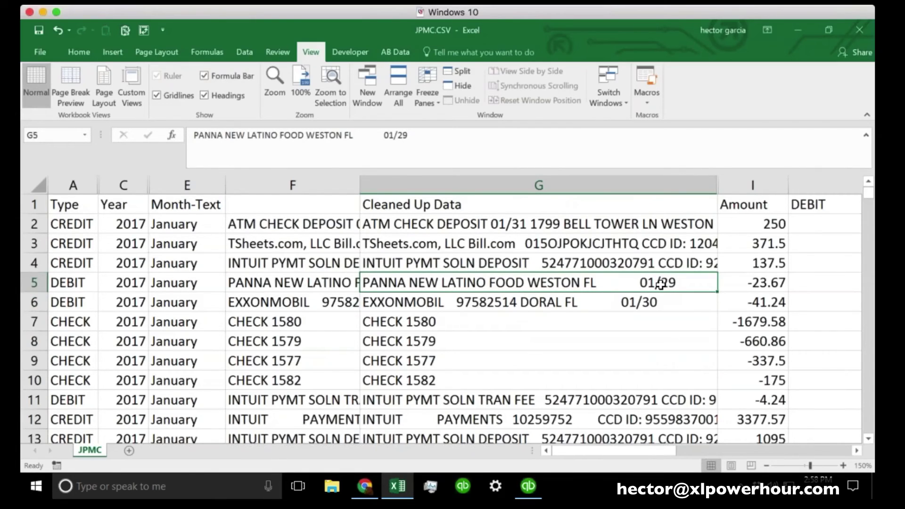
pyautogui.doubleClick(654, 284)
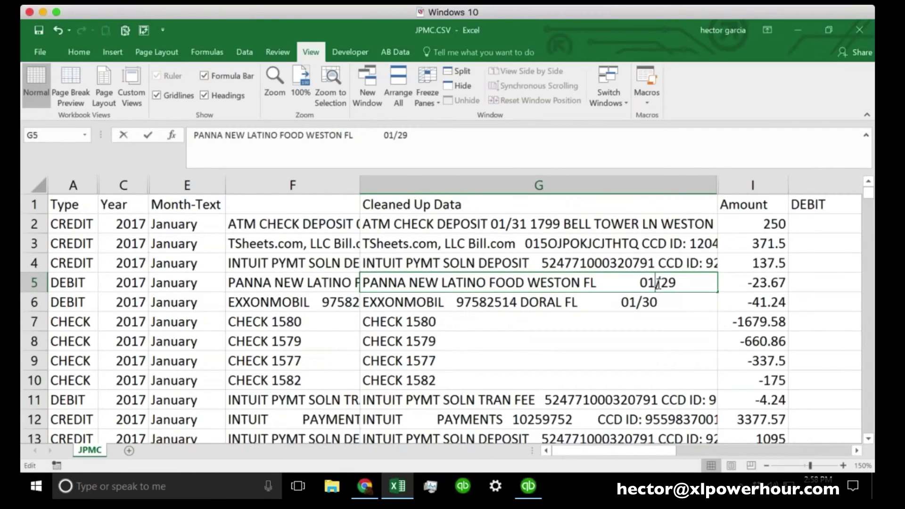
pyautogui.press('Left')
pyautogui.press('Left')
pyautogui.hotkey('shift', 'Left')
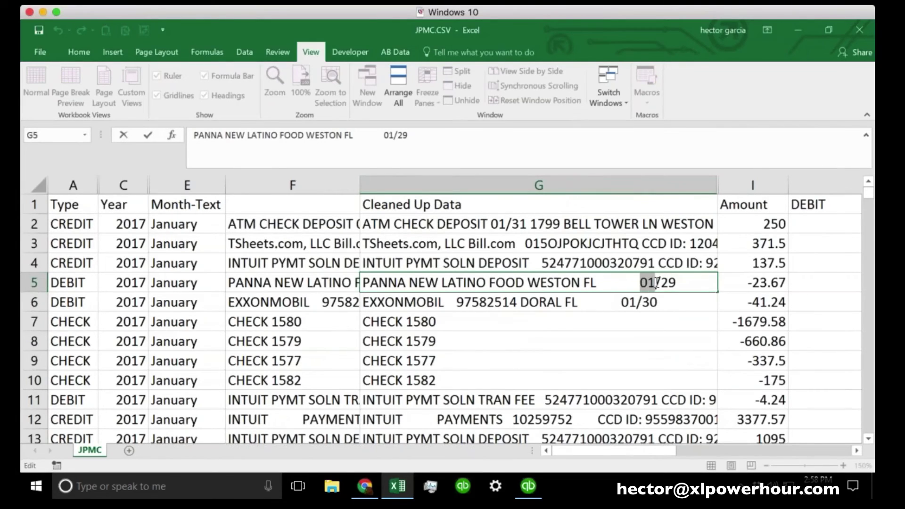
pyautogui.moveTo(656, 283); pyautogui.dragTo(660, 283)
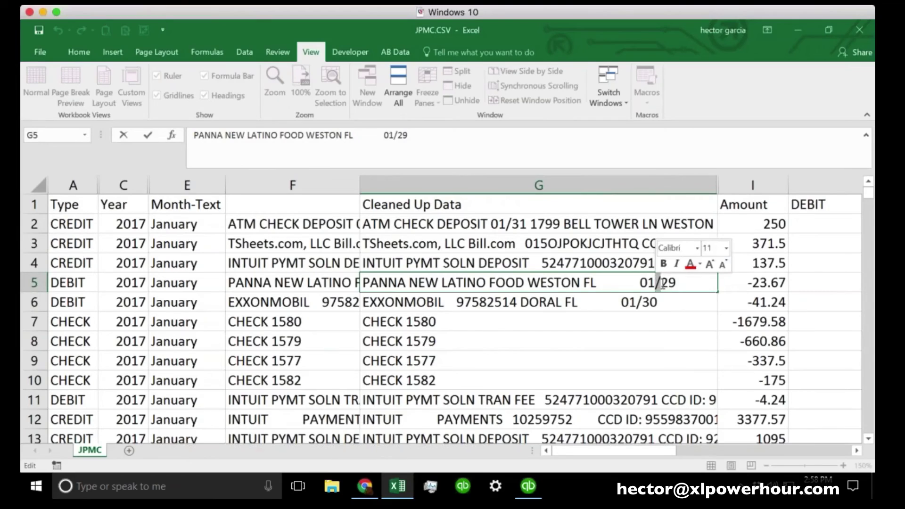
pyautogui.click(676, 284)
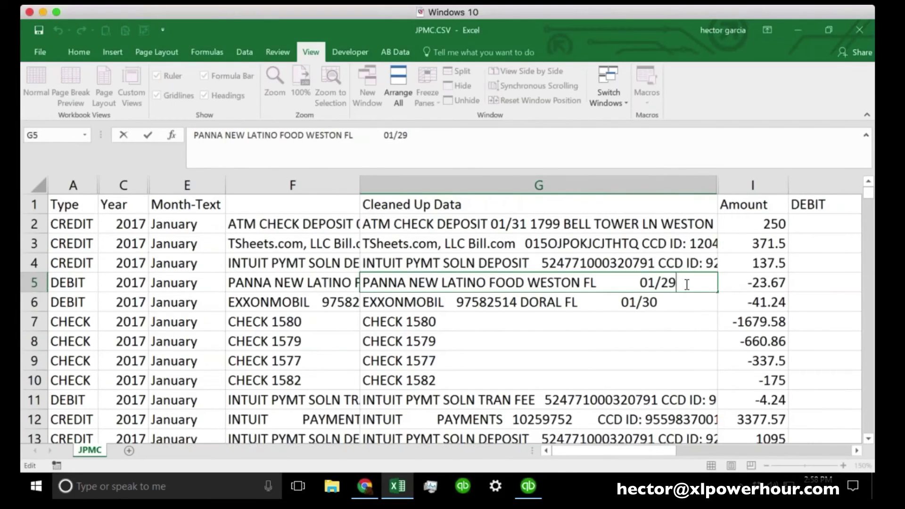
pyautogui.click(642, 312)
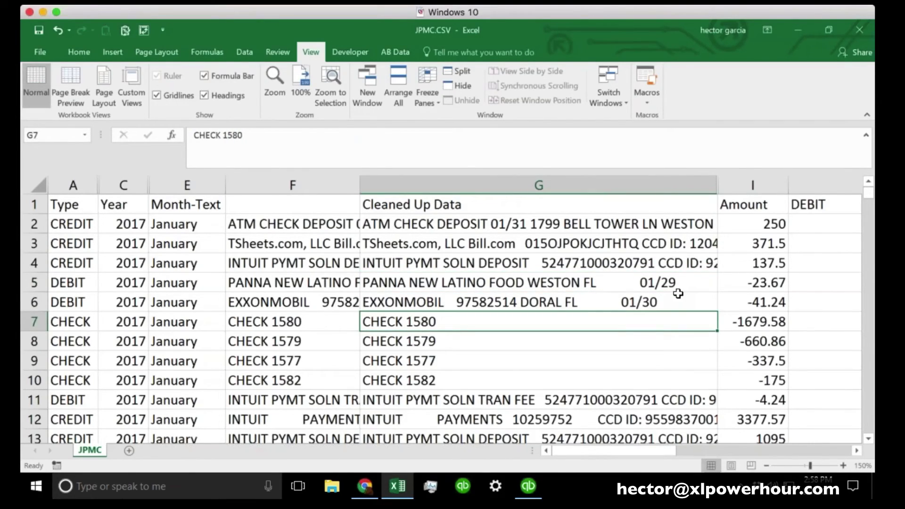
pyautogui.click(590, 185)
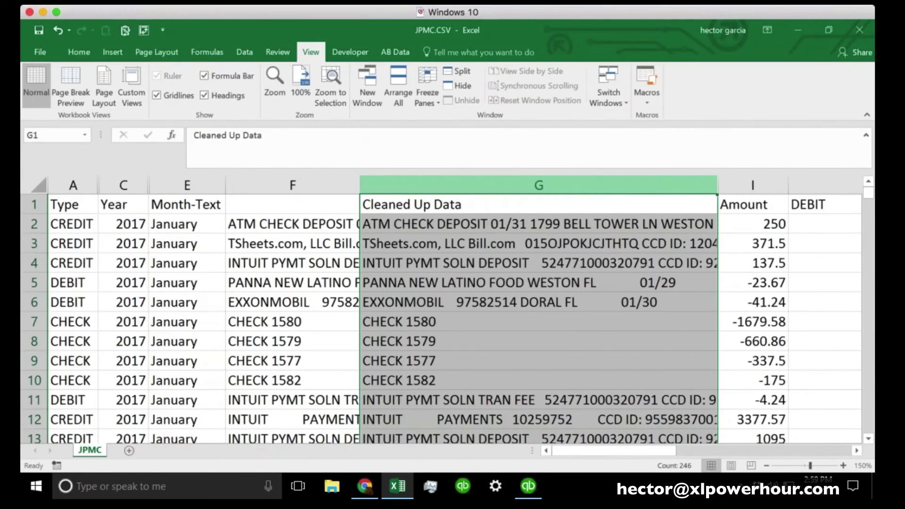
# Replace the ??/?? date pattern with nothing in Cleaned Up Data, making 14 replacements
pyautogui.hotkey('ctrl', 'f')
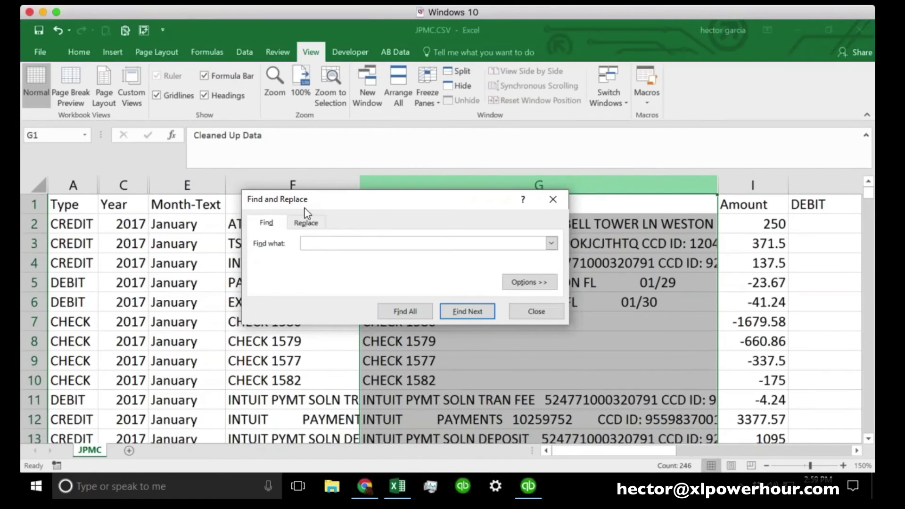
pyautogui.moveTo(307, 212); pyautogui.dragTo(436, 169)
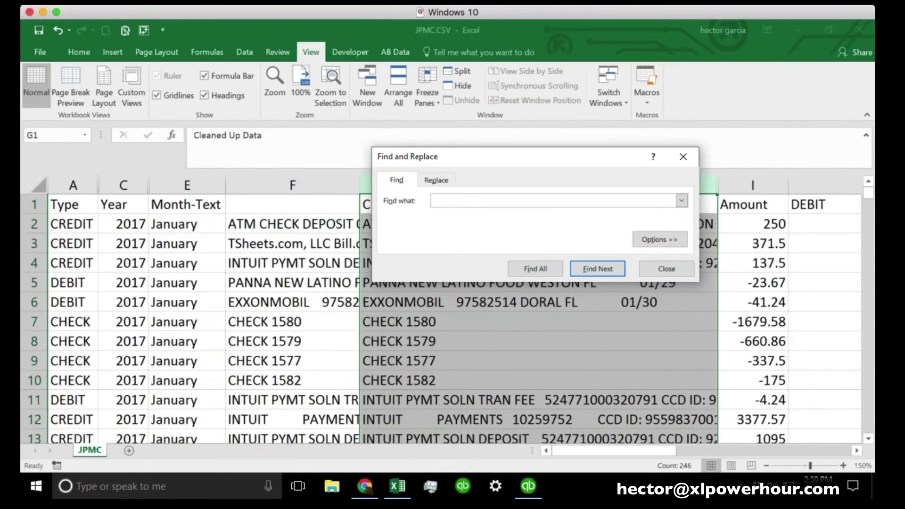
pyautogui.click(436, 180)
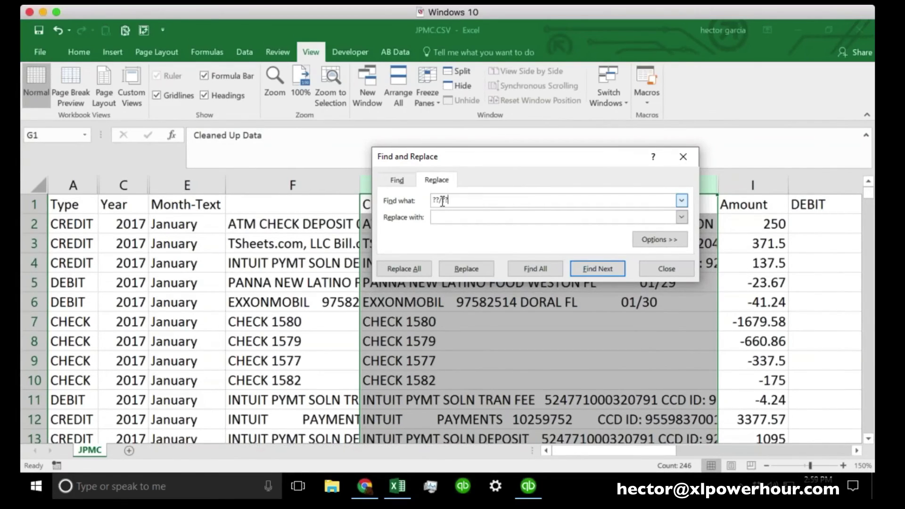
pyautogui.click(438, 200)
pyautogui.press('Home')
pyautogui.click(460, 214)
pyautogui.moveTo(459, 200); pyautogui.dragTo(406, 199)
pyautogui.click(445, 218)
pyautogui.click(406, 272)
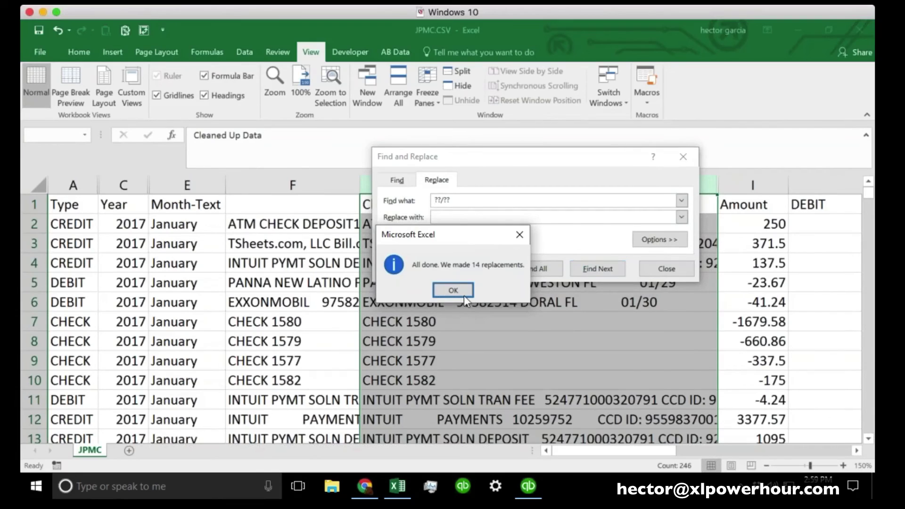
pyautogui.click(462, 292)
pyautogui.click(666, 269)
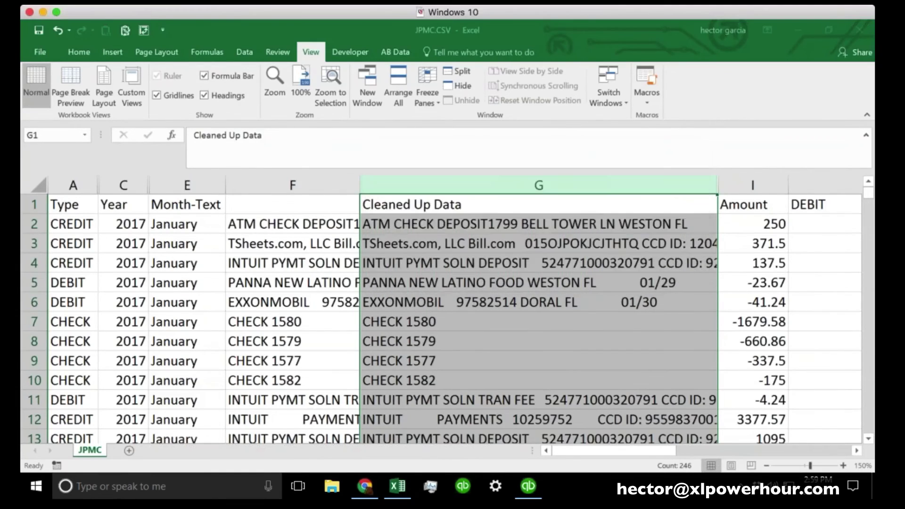
# Spot the leftover 01/29 date in G5 and rerun Replace All on ??/??, making 72 replacements
pyautogui.click(693, 284)
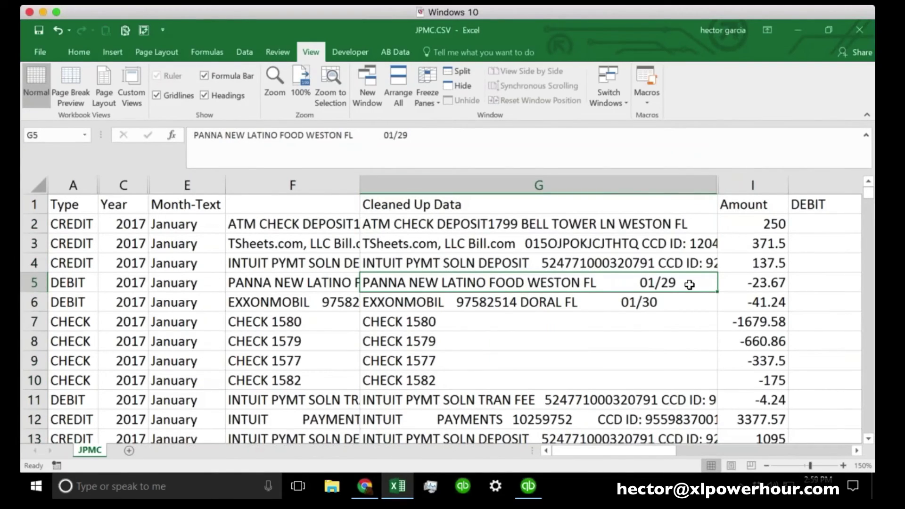
pyautogui.moveTo(382, 135); pyautogui.dragTo(416, 135)
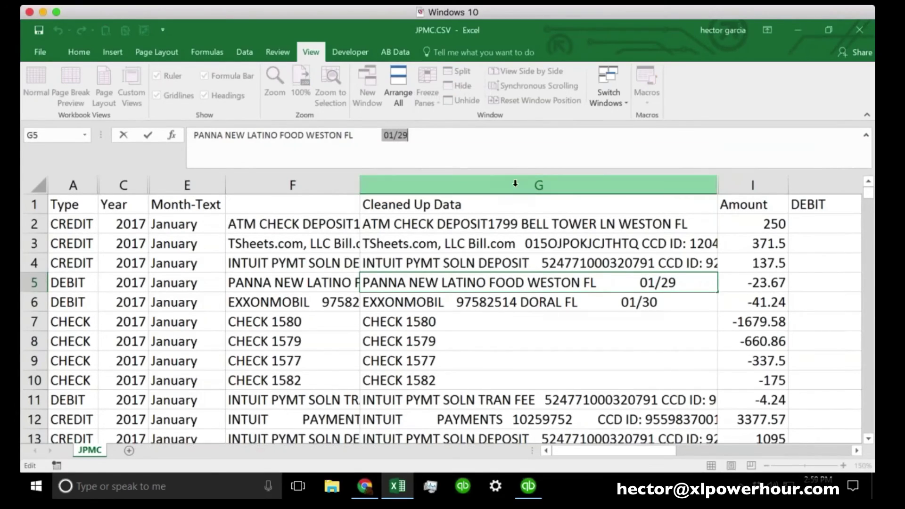
pyautogui.click(488, 189)
pyautogui.hotkey('ctrl', 'f')
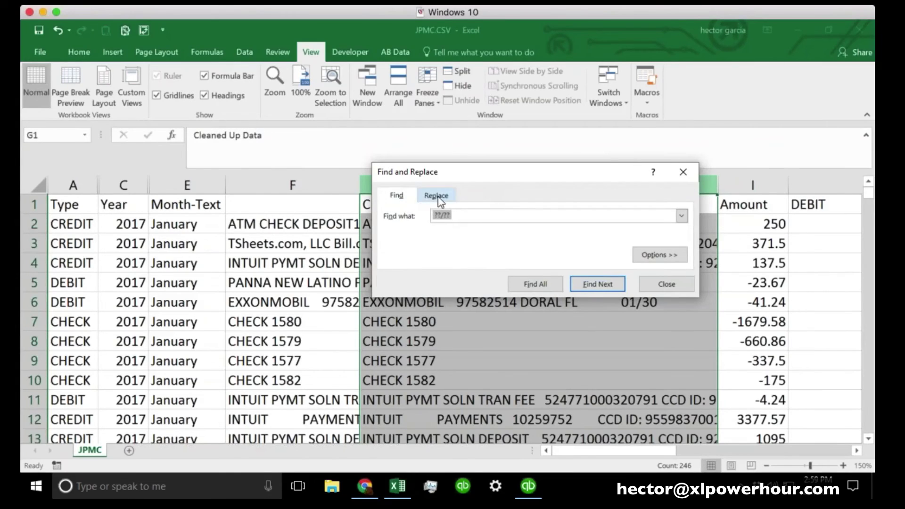
pyautogui.click(436, 194)
pyautogui.write('??')
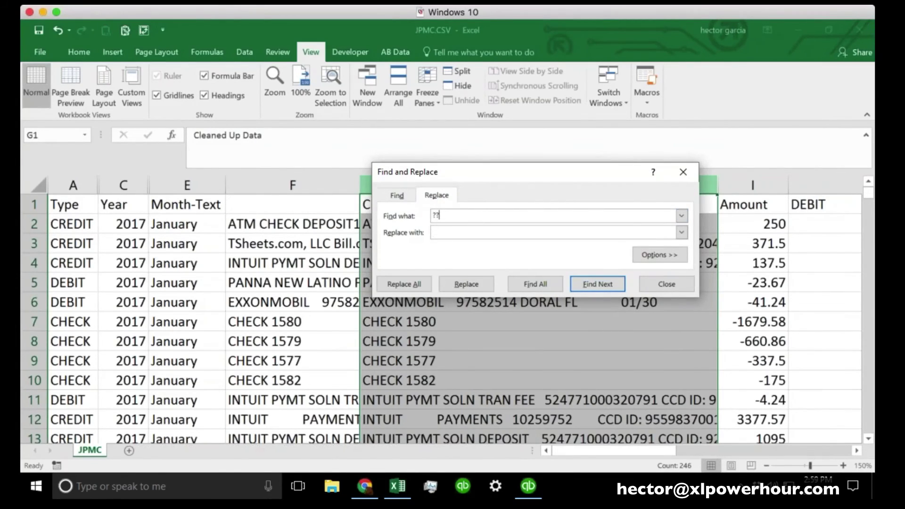
pyautogui.write('/??')
pyautogui.click(434, 232)
pyautogui.click(408, 283)
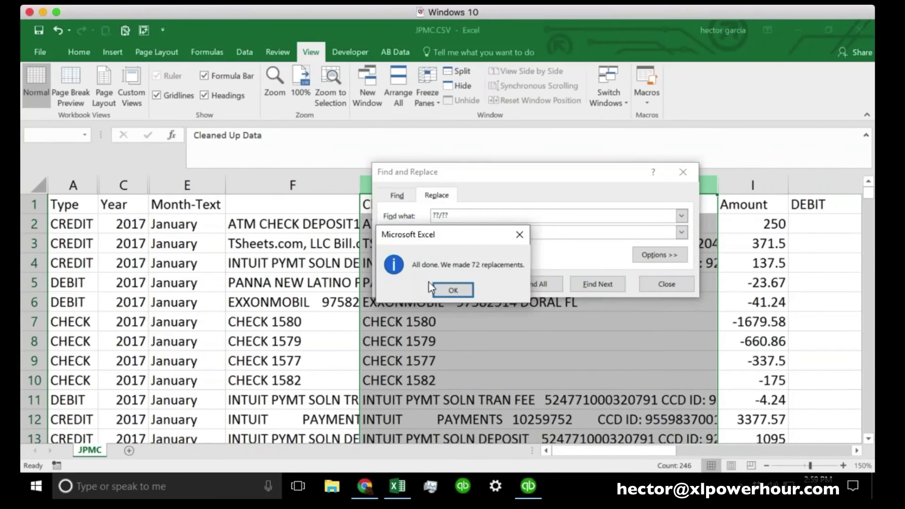
pyautogui.click(454, 290)
# Widen the Cleaned Up Data column and inspect the account number in G11's Intuit fee text
pyautogui.click(681, 285)
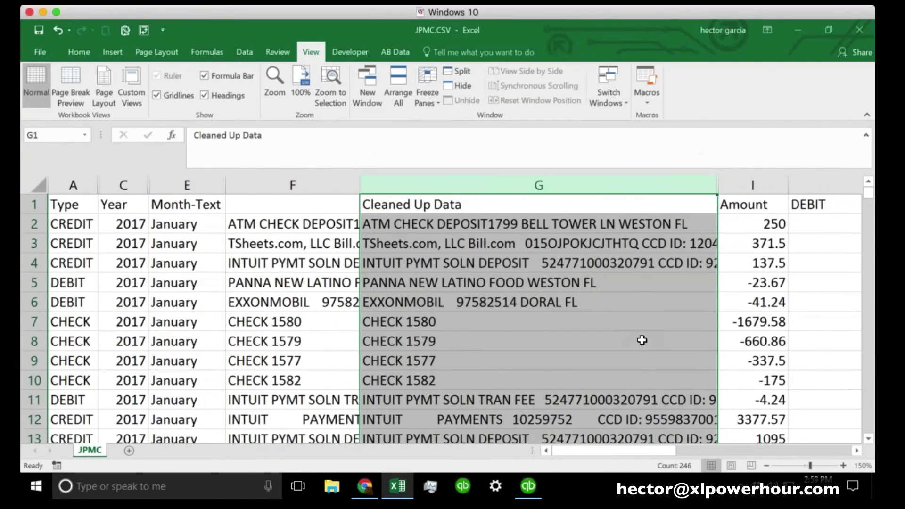
pyautogui.scroll(-4, 641, 339)
pyautogui.scroll(1, 642, 340)
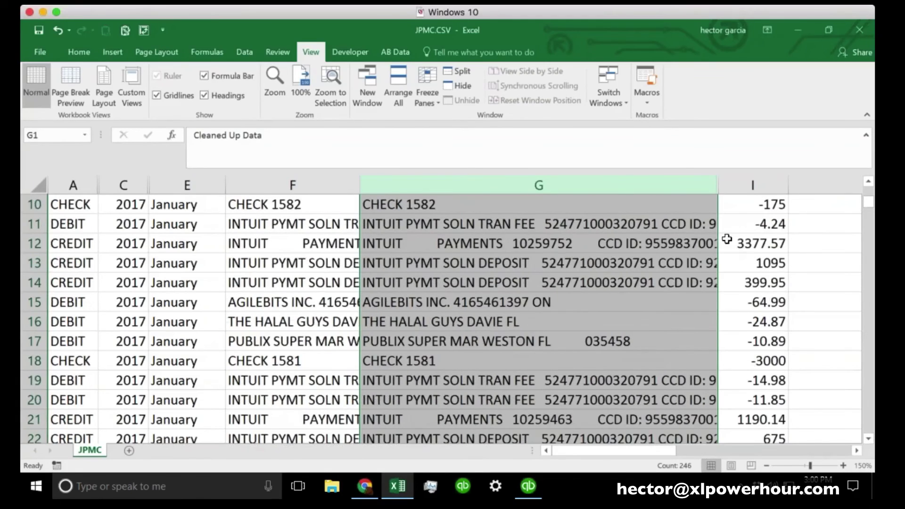
pyautogui.moveTo(716, 185); pyautogui.dragTo(780, 186)
pyautogui.click(723, 283)
pyautogui.click(552, 222)
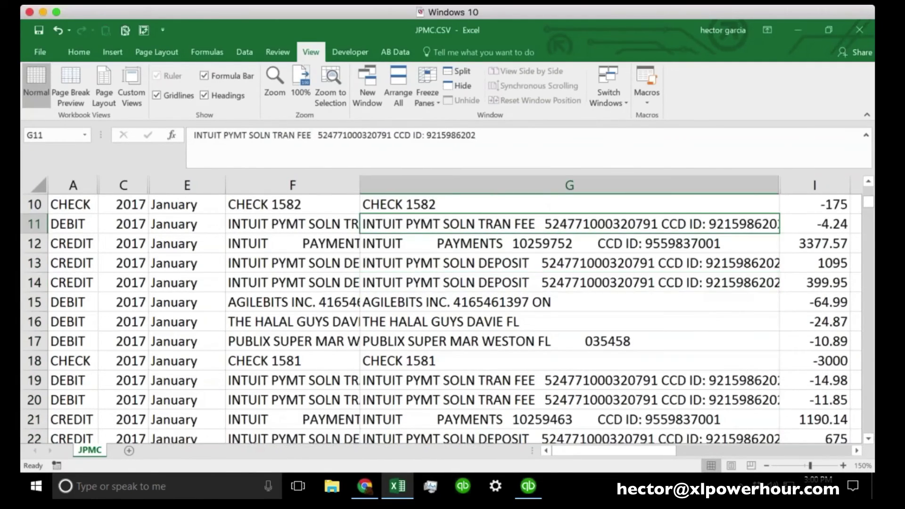
pyautogui.moveTo(317, 135); pyautogui.dragTo(422, 136)
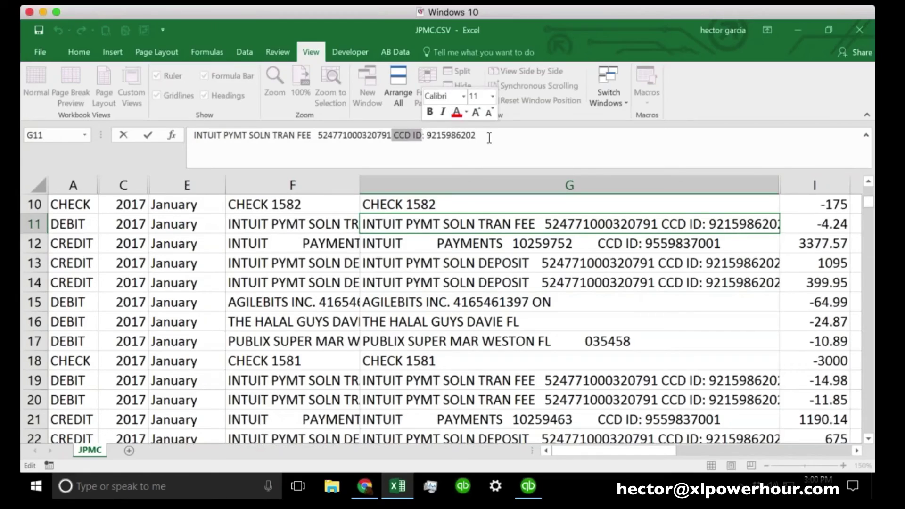
# Copy the recurring Intuit account and CCD ID text from G22 and select column G from G11 down
pyautogui.click(712, 386)
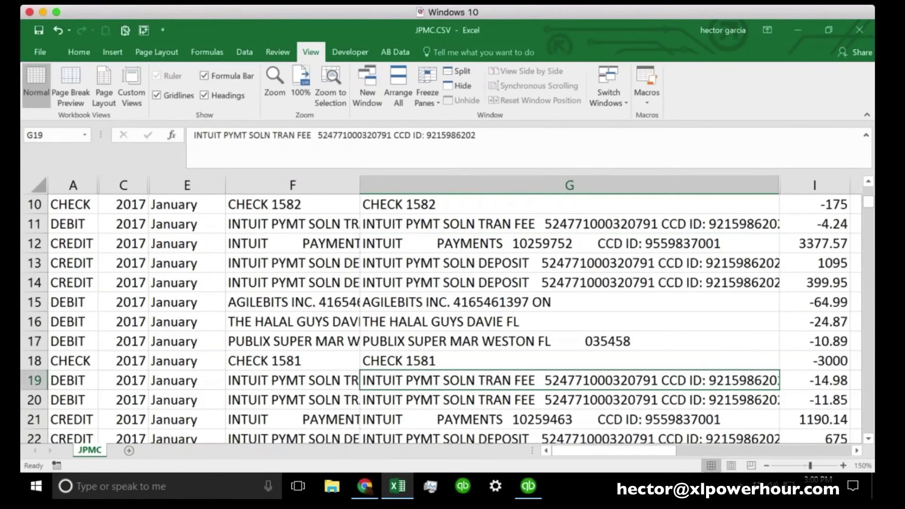
pyautogui.click(709, 406)
pyautogui.press('Down')
pyautogui.press('Down')
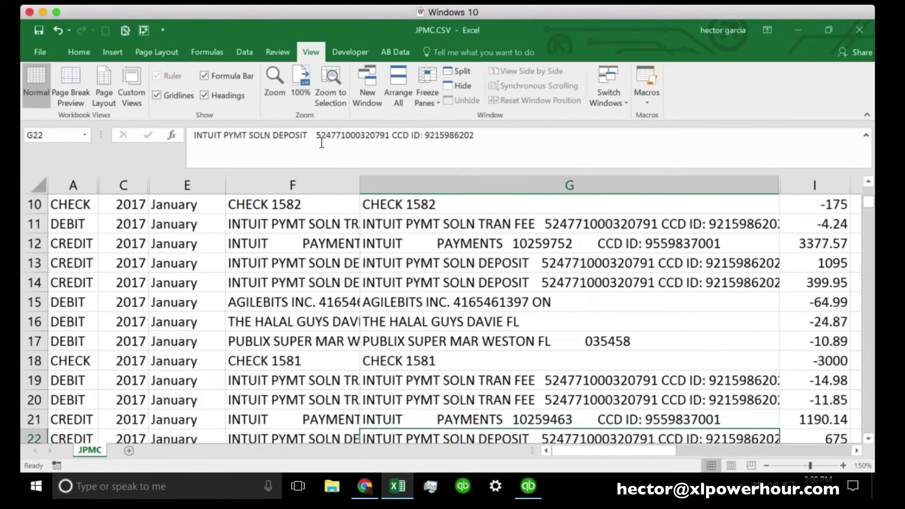
pyautogui.moveTo(315, 137); pyautogui.dragTo(494, 134)
pyautogui.hotkey('ctrl', 'c')
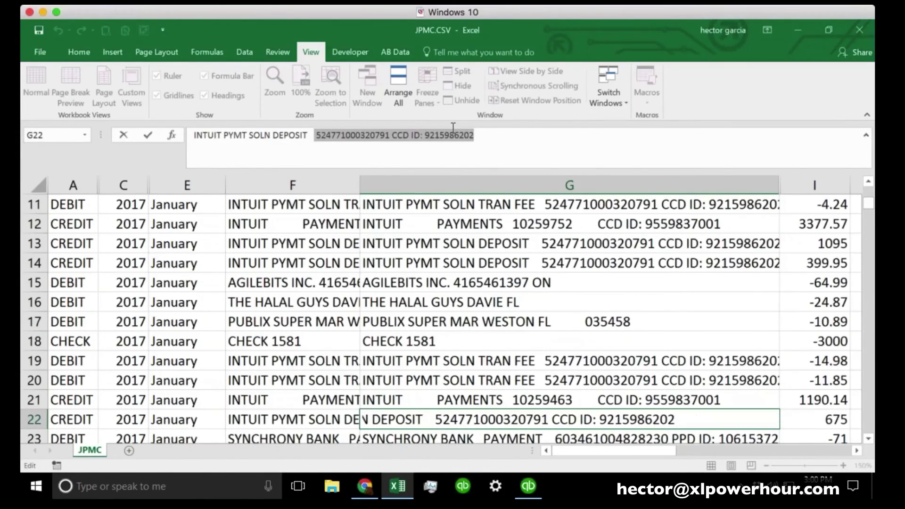
pyautogui.click(509, 199)
pyautogui.hotkey('ctrl', 'shift', 'Down')
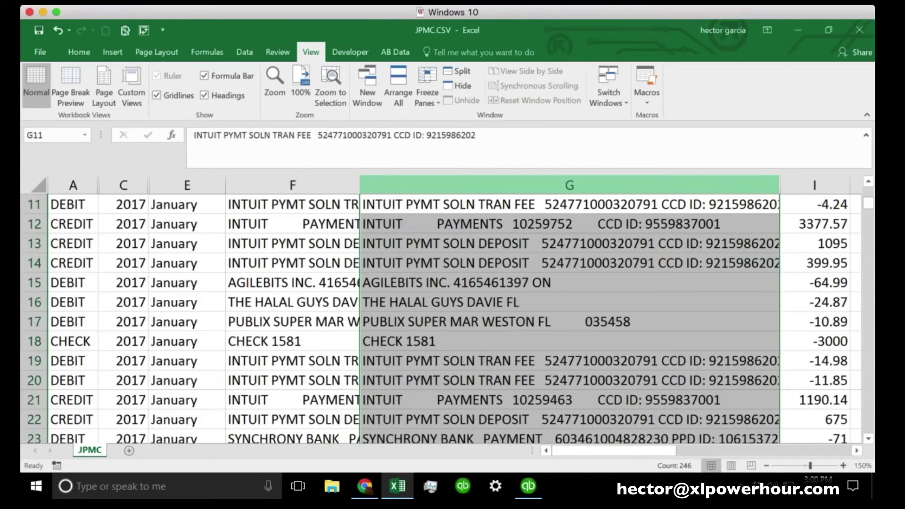
pyautogui.hotkey('ctrl', 'f')
# Delete the pasted Intuit account and CCD ID text from all descriptions, making 82 replacements
pyautogui.click(436, 210)
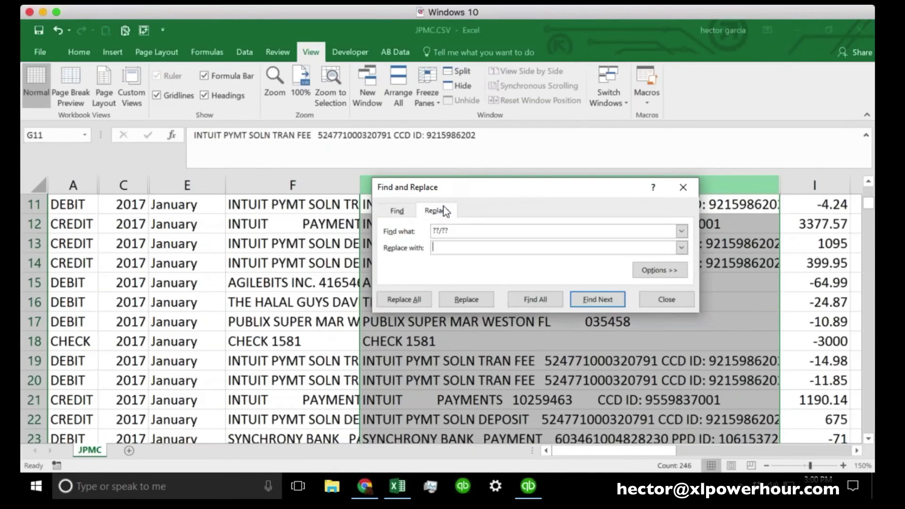
pyautogui.moveTo(482, 231); pyautogui.dragTo(353, 232)
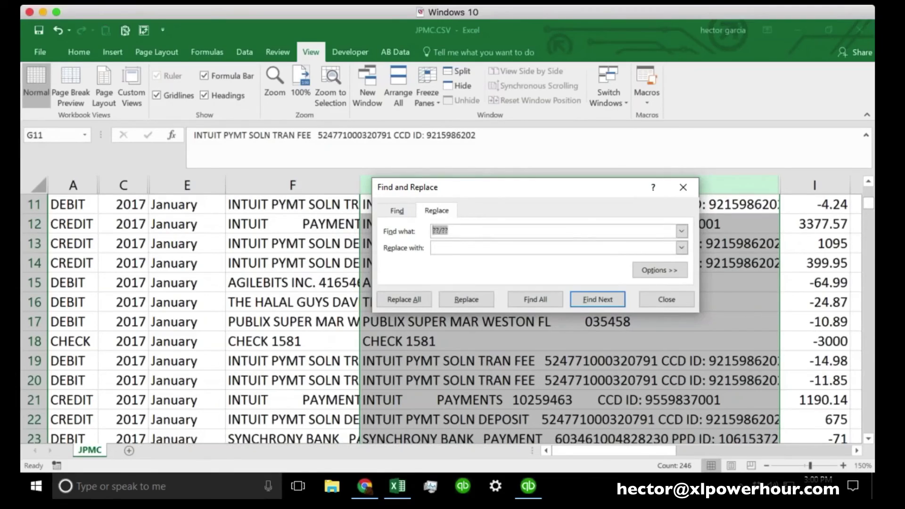
pyautogui.hotkey('ctrl', 'v')
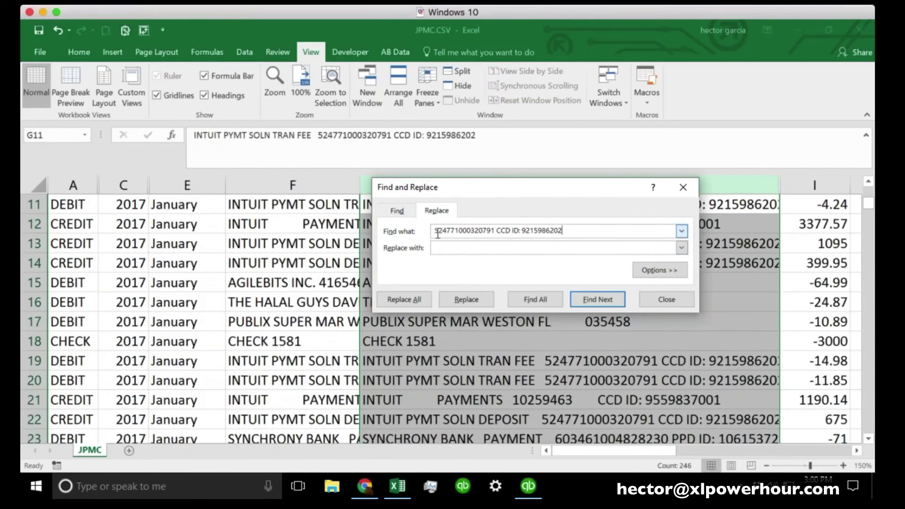
pyautogui.click(472, 250)
pyautogui.click(406, 299)
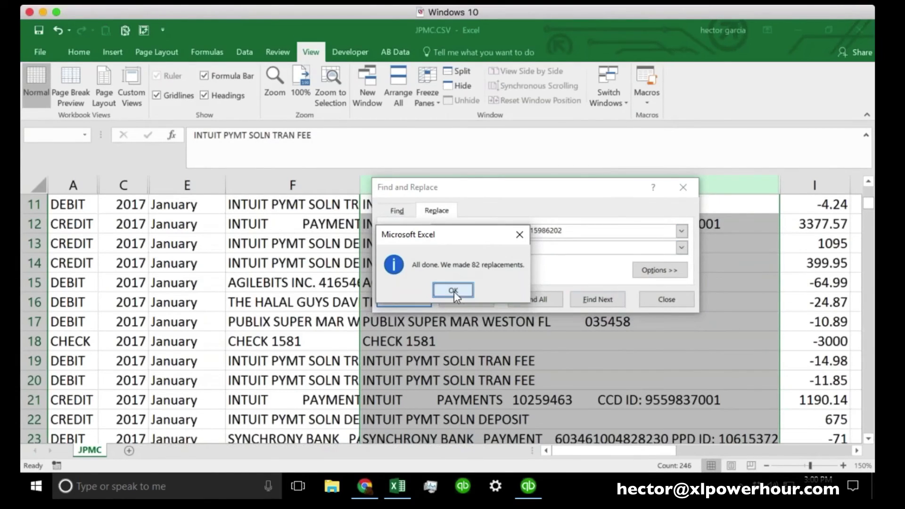
pyautogui.click(453, 290)
pyautogui.click(665, 300)
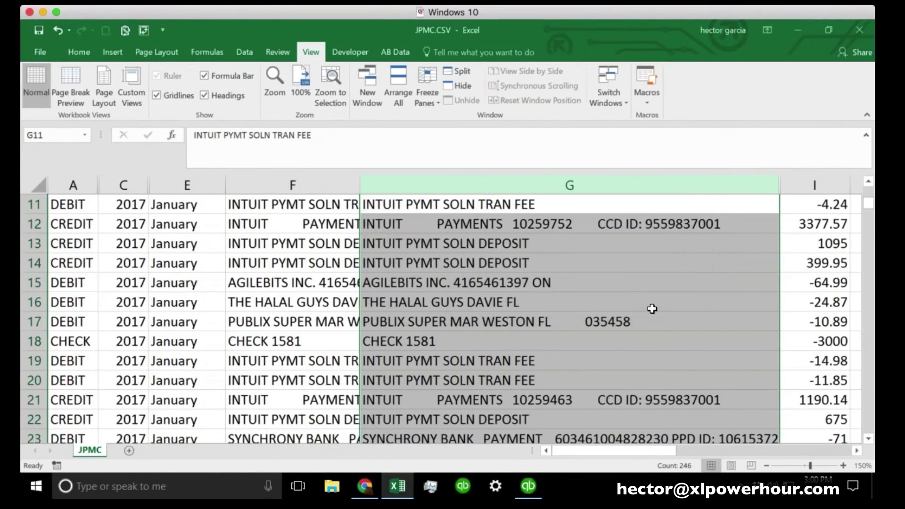
# Review the cleaned rows, such as the Synchrony Bank payment in G23, and widen column F
pyautogui.scroll(-2, 650, 307)
pyautogui.click(651, 321)
pyautogui.scroll(-2, 650, 312)
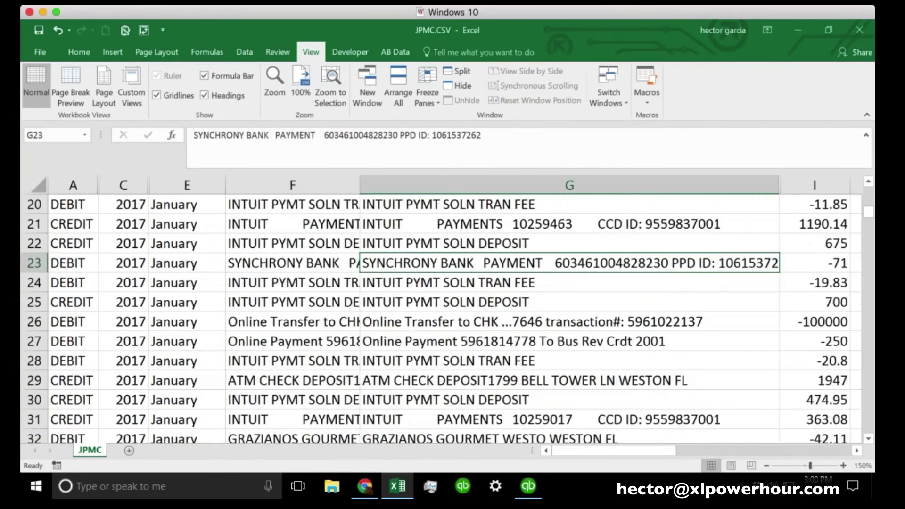
pyautogui.scroll(6, 650, 312)
pyautogui.scroll(1, 650, 312)
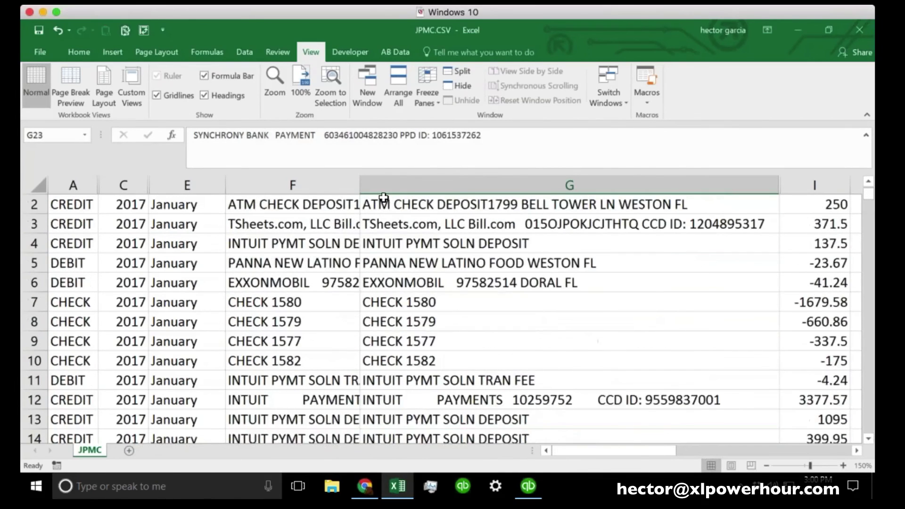
pyautogui.moveTo(359, 184); pyautogui.dragTo(502, 189)
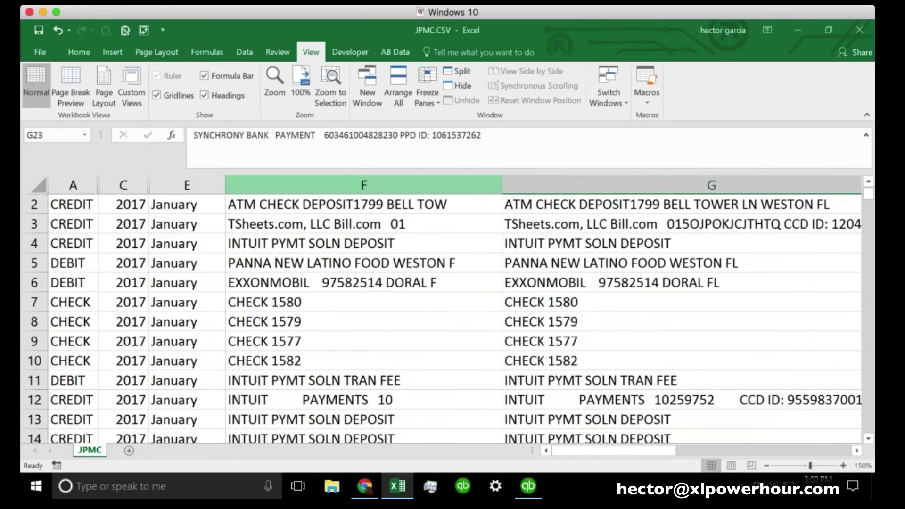
# Copy column F's LEFT formulas and attempt to paste them back as values via Paste Special
pyautogui.click(360, 186)
pyautogui.scroll(1, 394, 271)
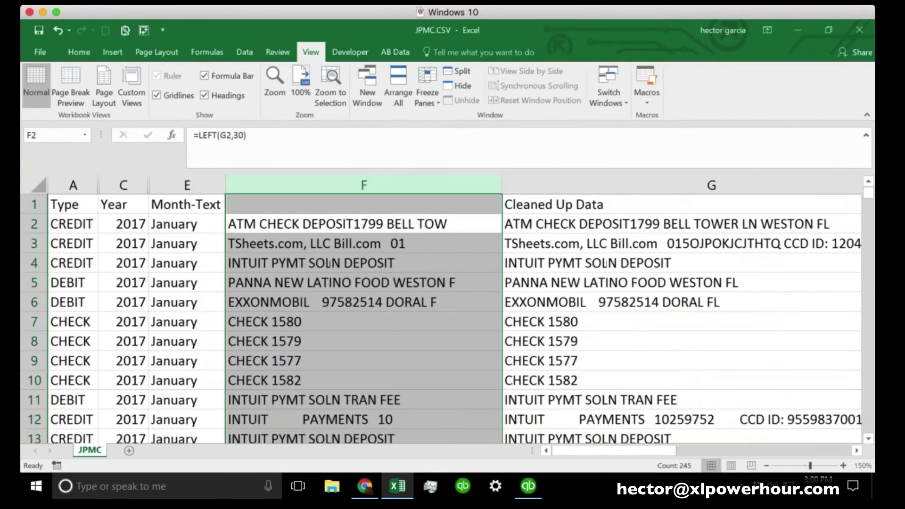
pyautogui.scroll(-13, 394, 271)
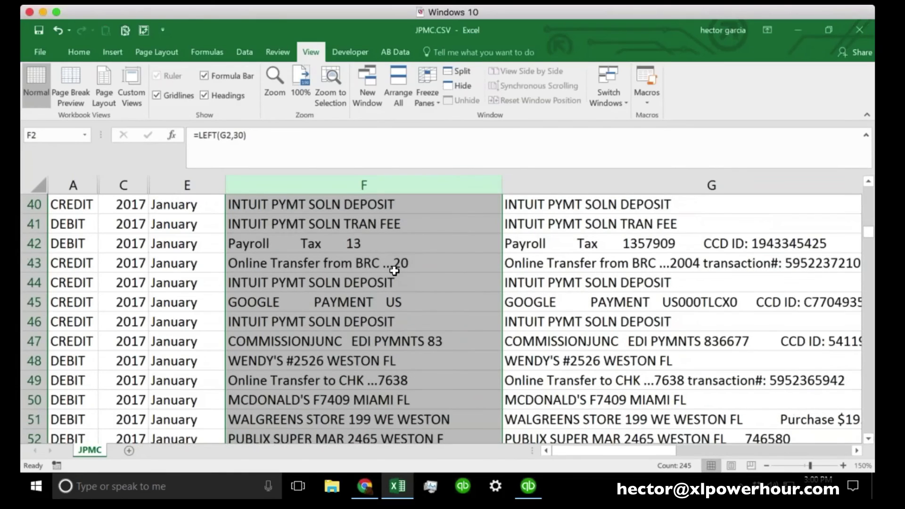
pyautogui.scroll(13, 394, 270)
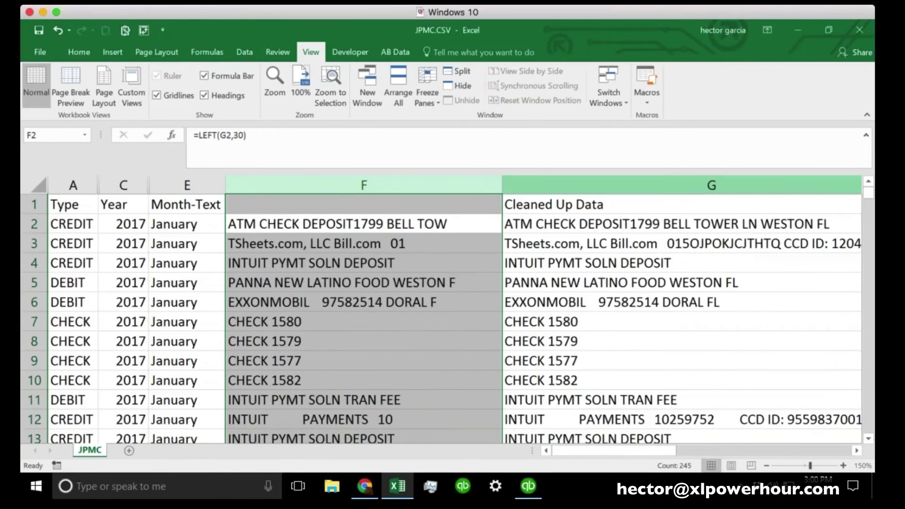
pyautogui.click(712, 185)
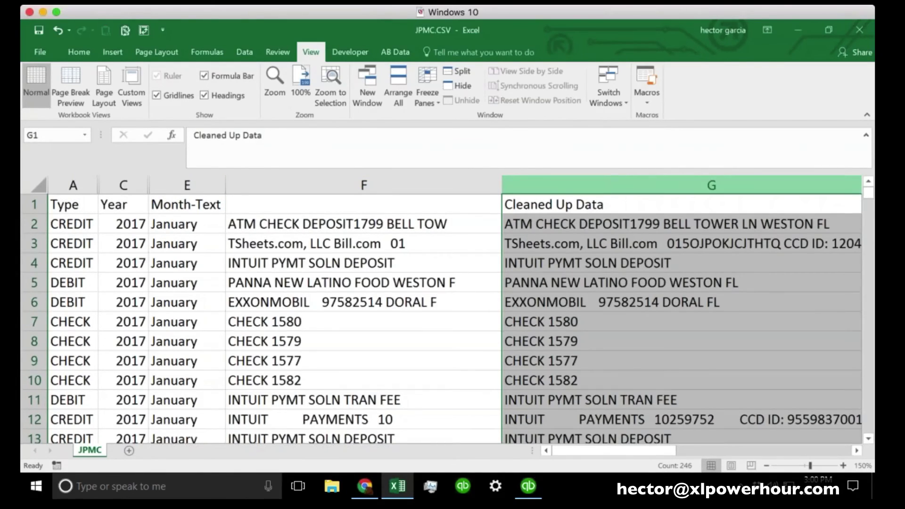
pyautogui.click(427, 183)
pyautogui.rightClick(418, 185)
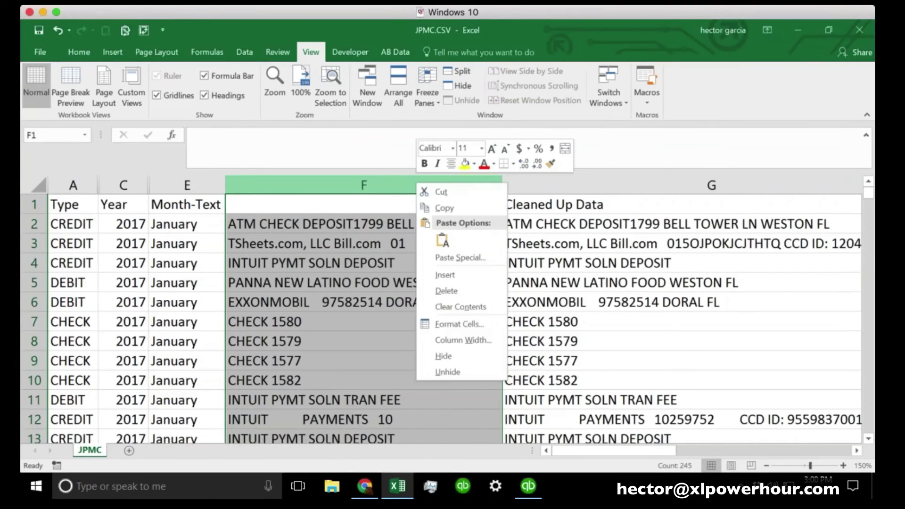
pyautogui.click(445, 203)
pyautogui.rightClick(332, 182)
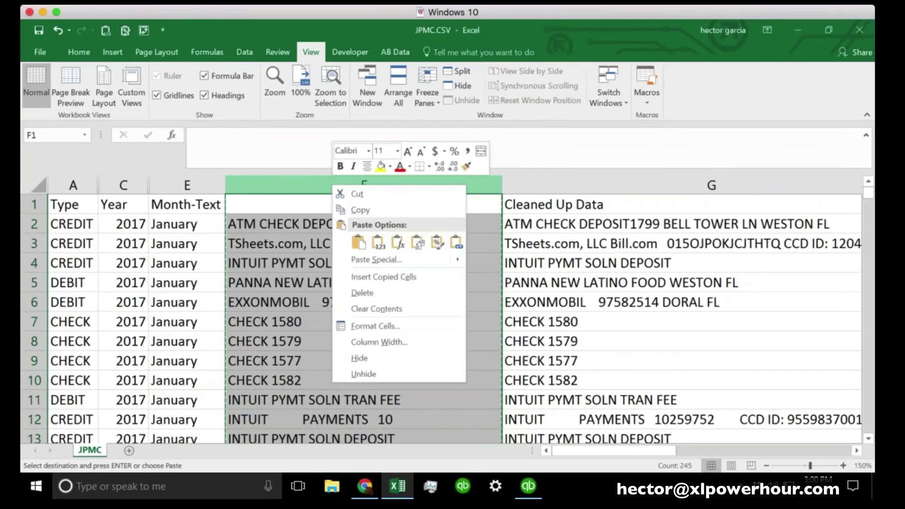
pyautogui.click(378, 243)
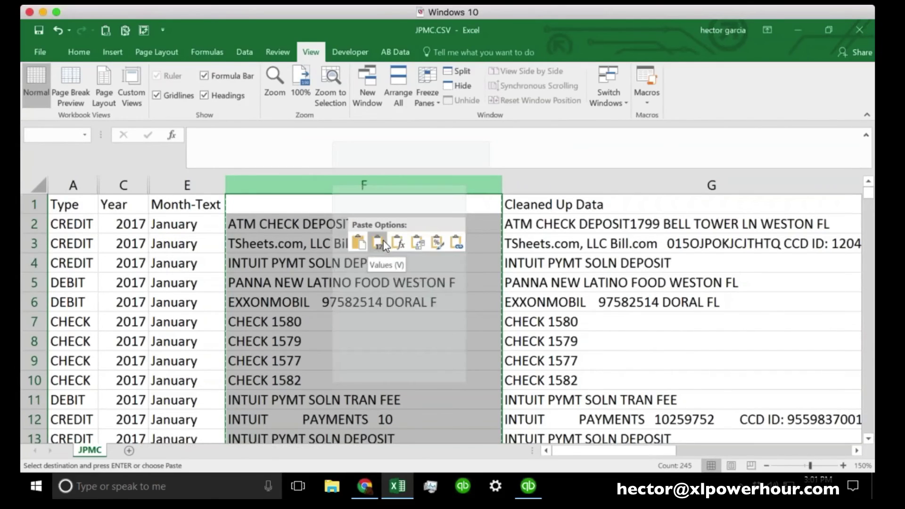
pyautogui.click(383, 241)
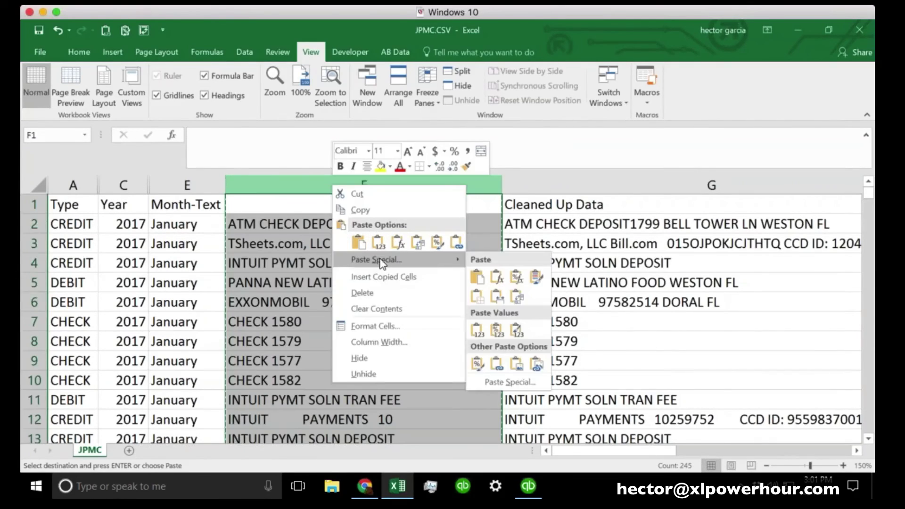
pyautogui.click(380, 260)
pyautogui.click(380, 260)
pyautogui.click(289, 204)
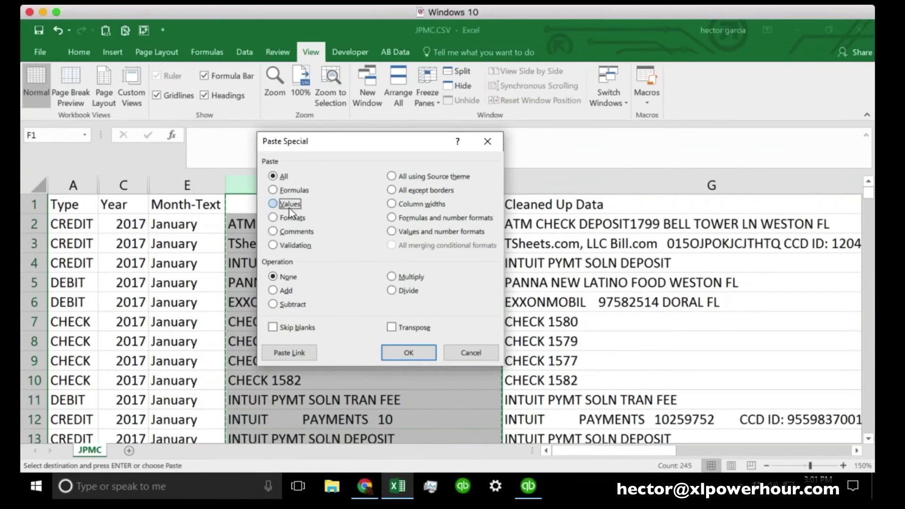
pyautogui.click(487, 353)
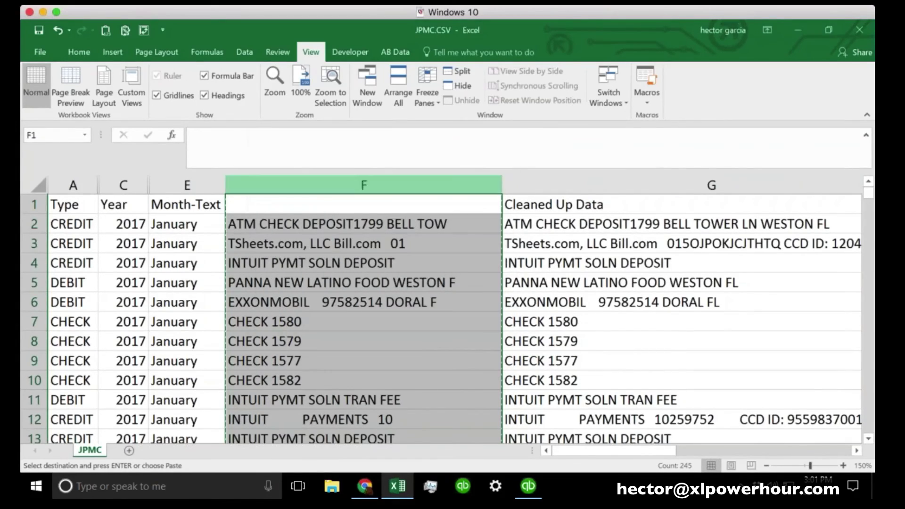
# Copy column F again and paste it over itself as values only
pyautogui.click(298, 186)
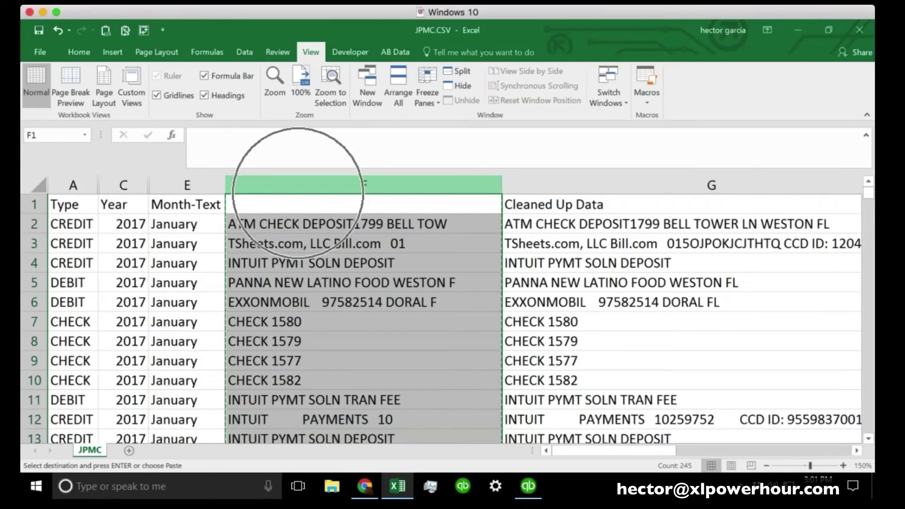
pyautogui.write('v')
pyautogui.press('Escape')
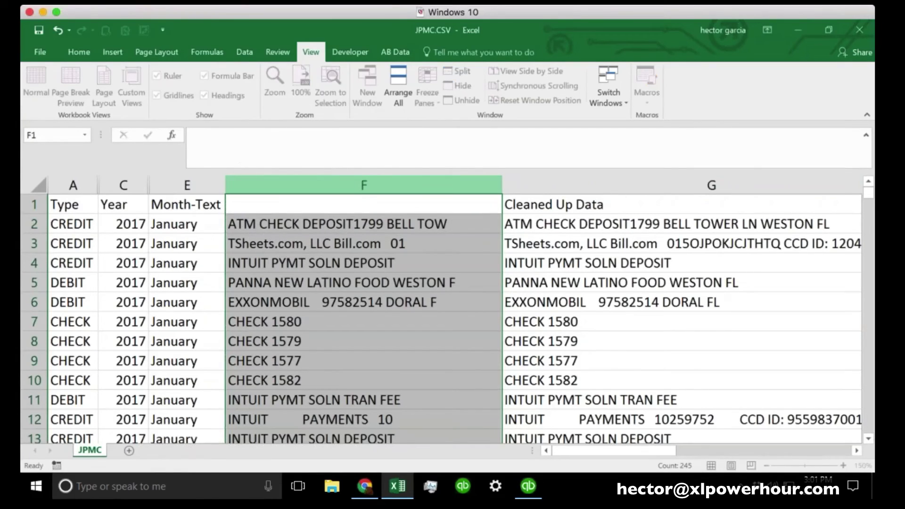
pyautogui.rightClick(297, 190)
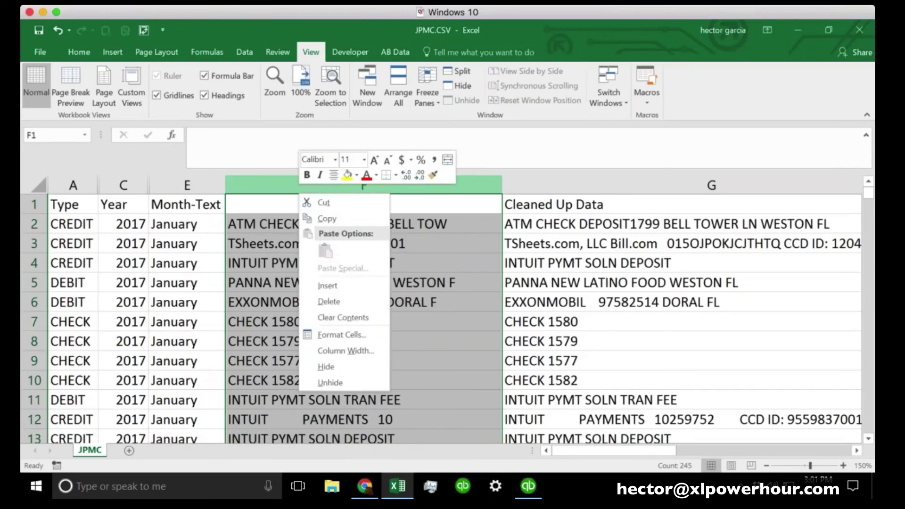
pyautogui.press('Escape')
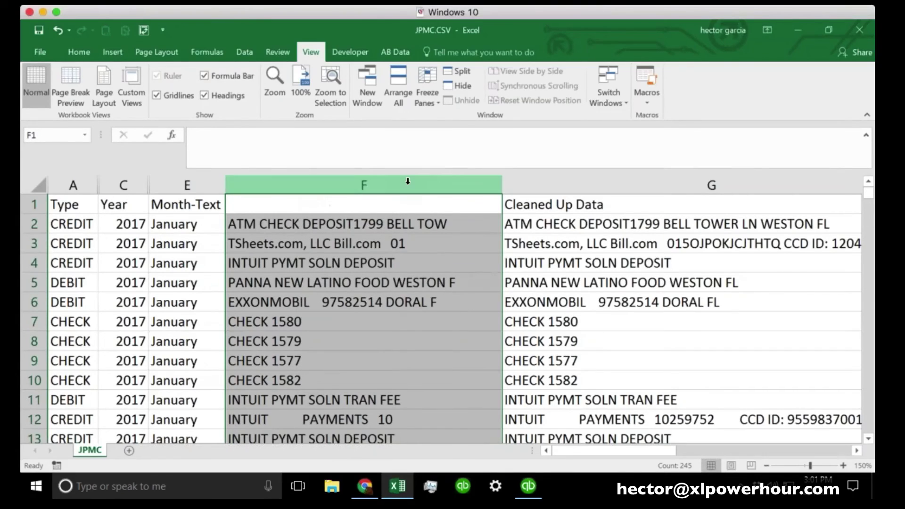
pyautogui.hotkey('ctrl', 'c')
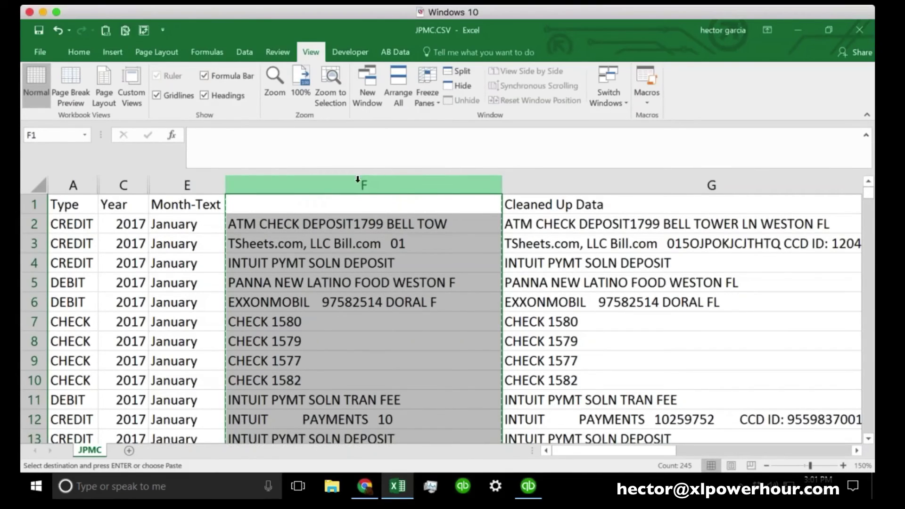
pyautogui.rightClick(359, 182)
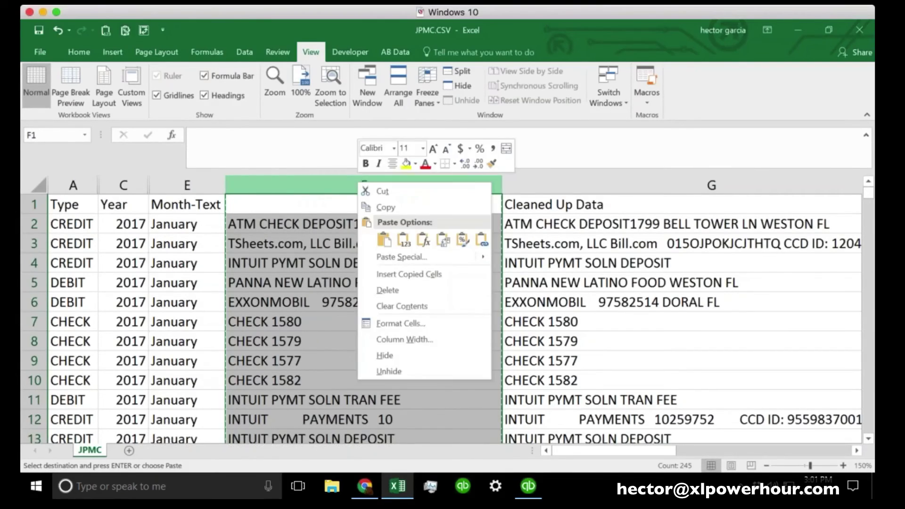
pyautogui.click(412, 259)
pyautogui.click(315, 208)
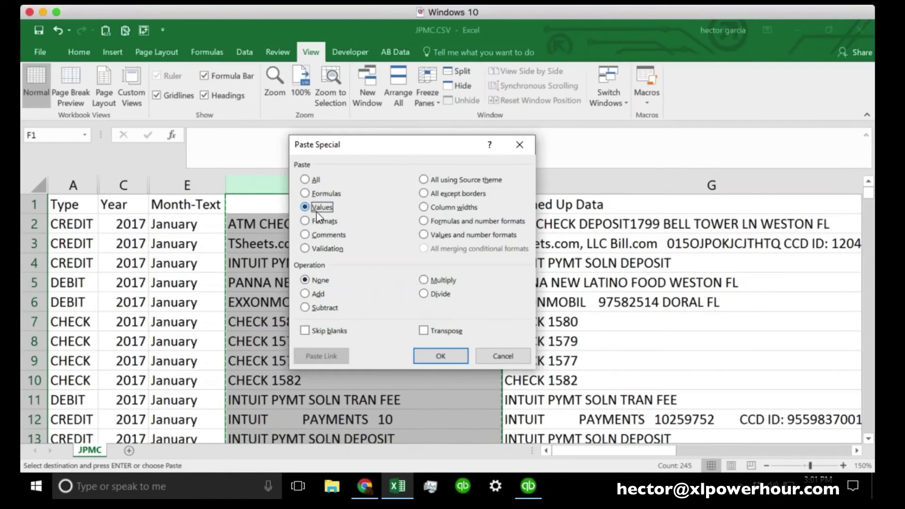
pyautogui.click(440, 355)
pyautogui.click(404, 333)
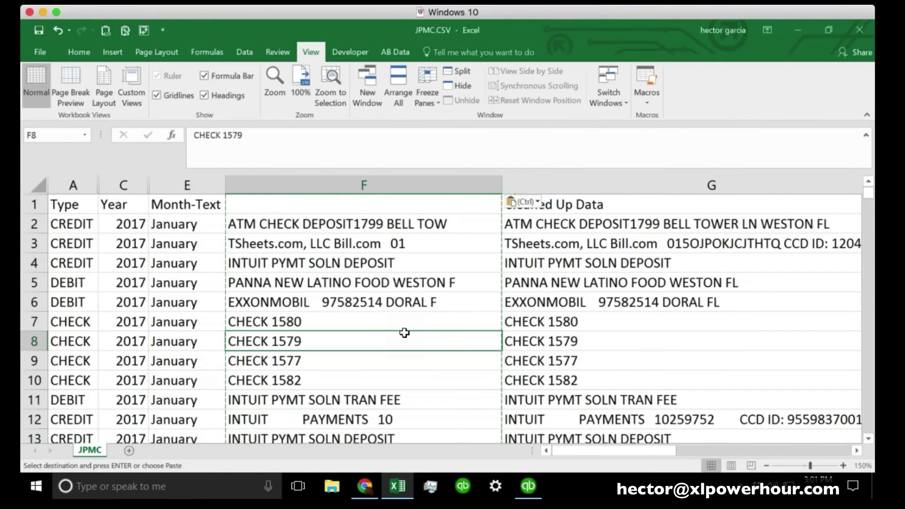
# Confirm F2 and F10 hold plain text, then insert an empty column before column F
pyautogui.click(387, 228)
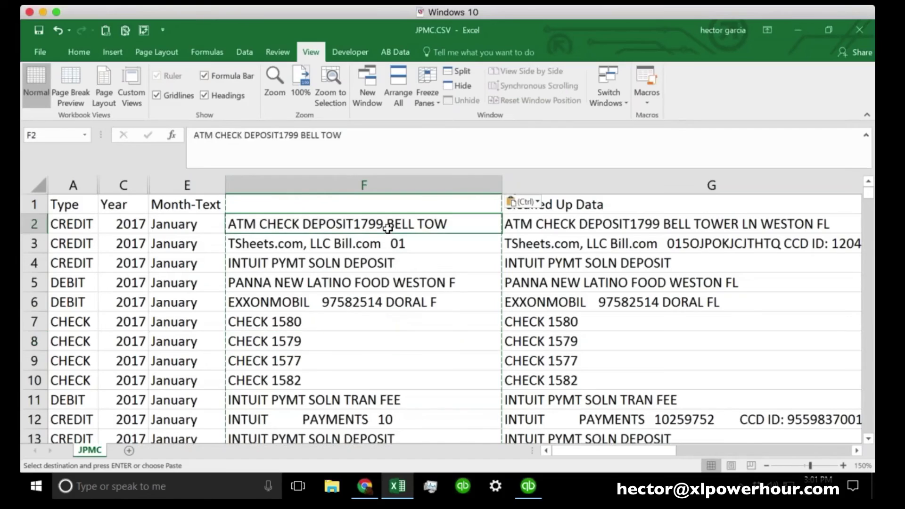
pyautogui.press('Down')
pyautogui.press('Down')
pyautogui.press('Down')
pyautogui.click(356, 387)
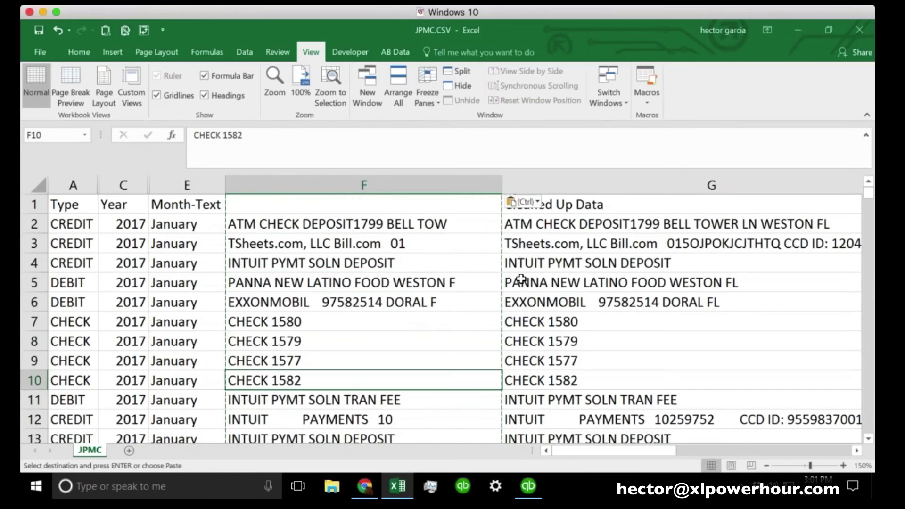
pyautogui.click(387, 188)
pyautogui.rightClick(387, 188)
pyautogui.click(428, 291)
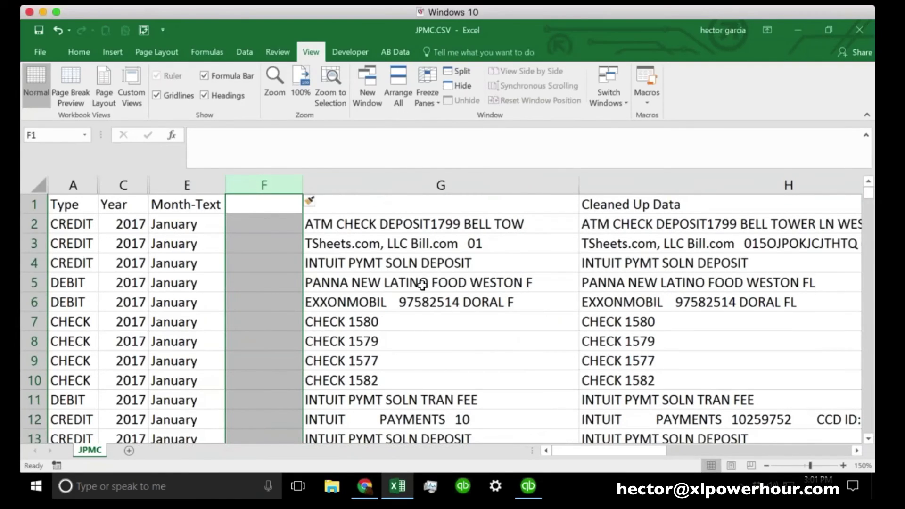
# Enter =TRIM(G2) in F2, widen column F, and fill the formula down the column
pyautogui.click(282, 226)
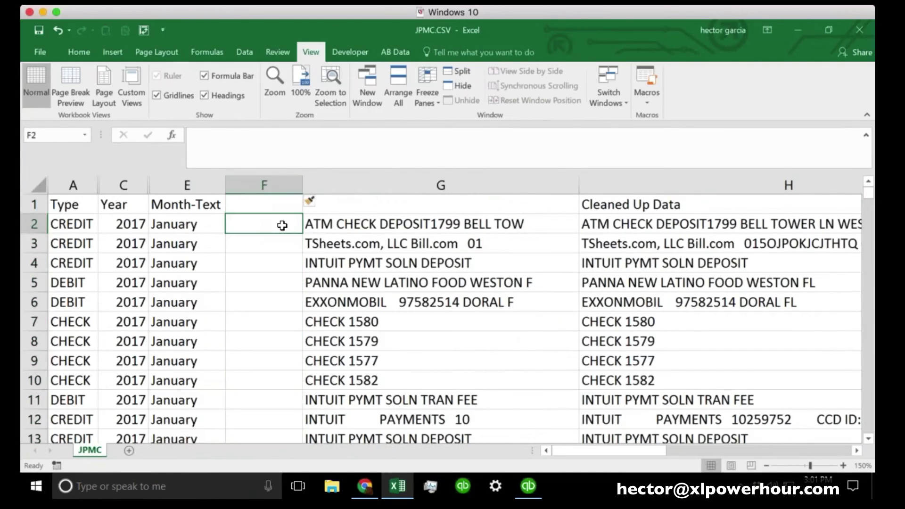
pyautogui.write('=TRI')
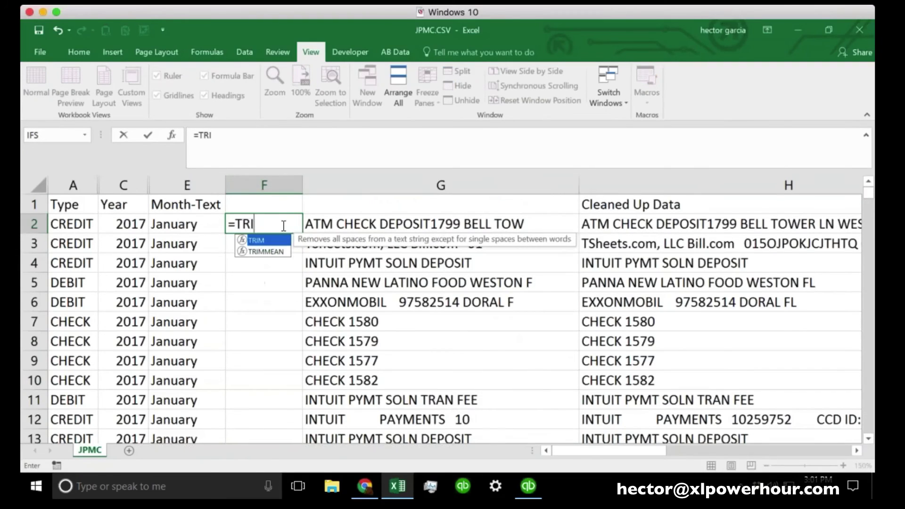
pyautogui.write('M(')
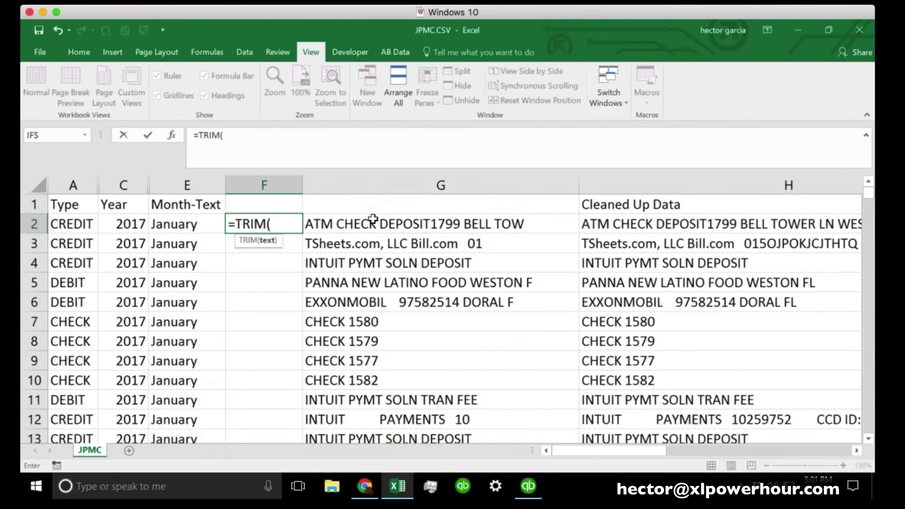
pyautogui.click(373, 219)
pyautogui.write(')')
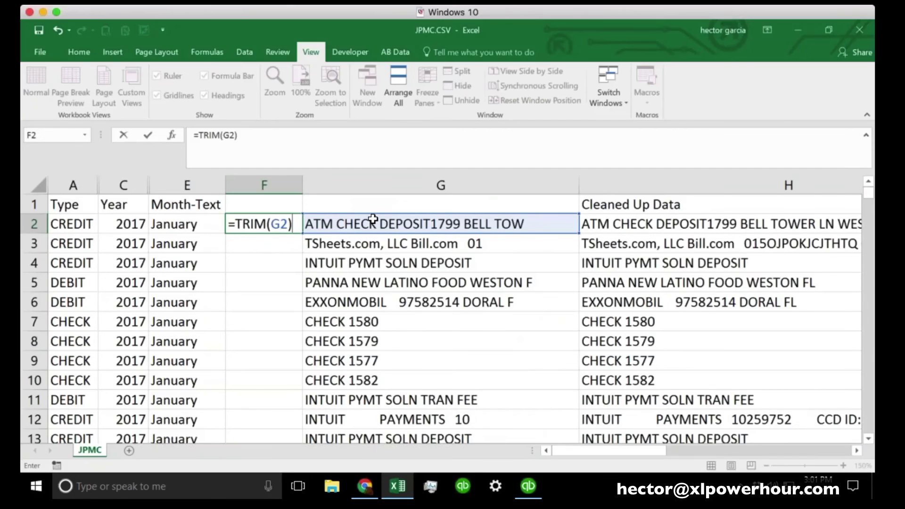
pyautogui.press('Return')
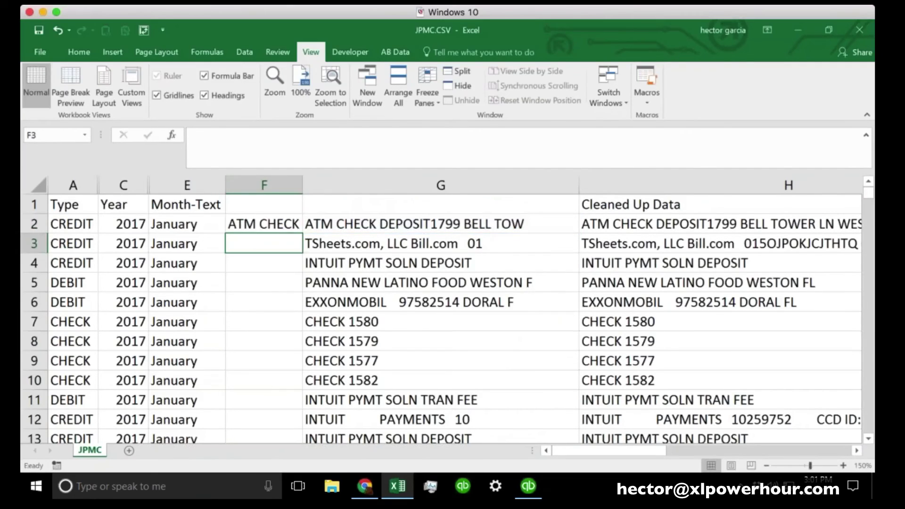
pyautogui.moveTo(303, 186); pyautogui.dragTo(471, 179)
pyautogui.click(384, 220)
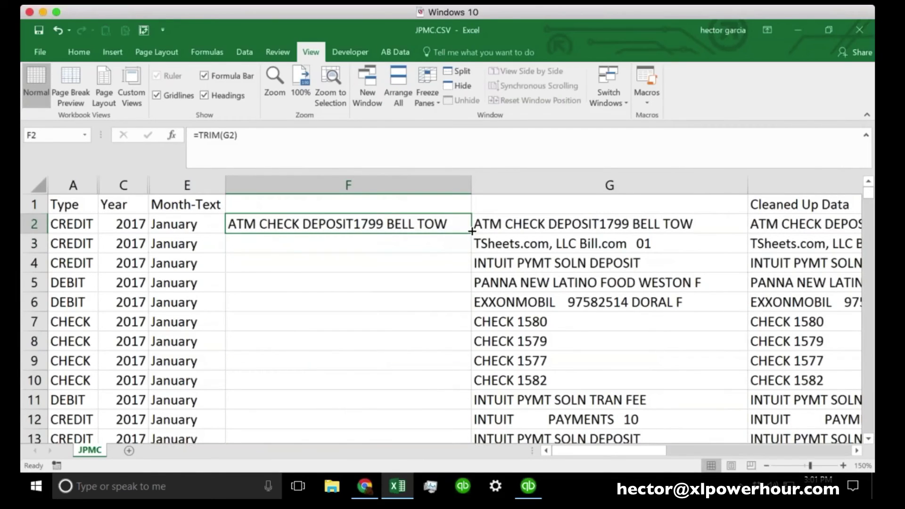
pyautogui.doubleClick(471, 233)
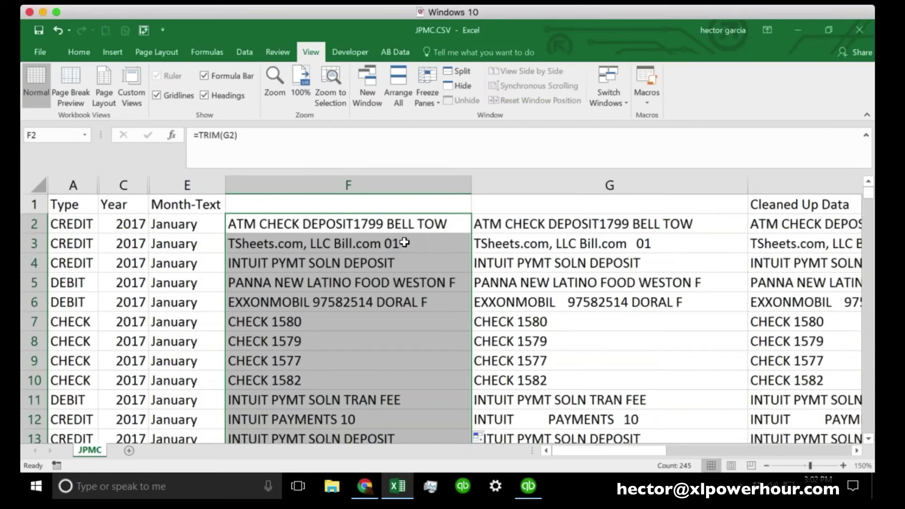
# Copy the trimmed column F and paste it over itself as plain values
pyautogui.rightClick(348, 185)
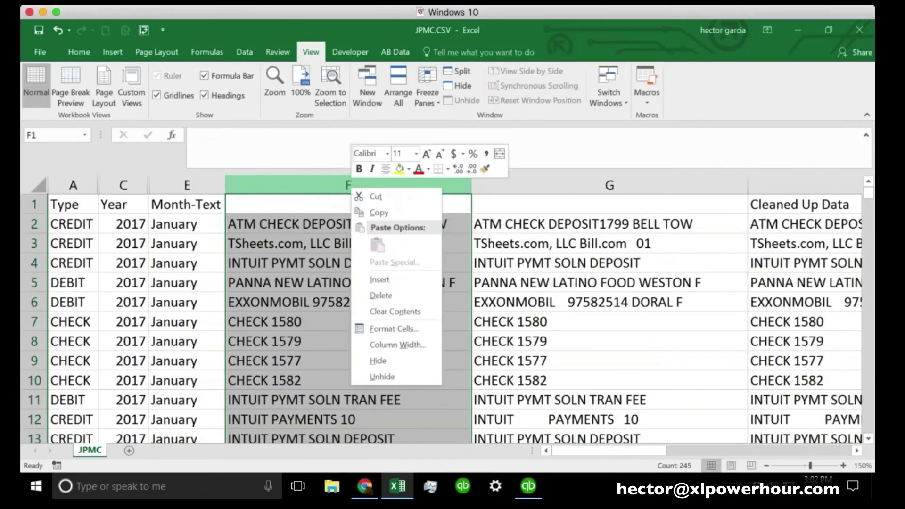
pyautogui.click(369, 211)
pyautogui.rightClick(334, 185)
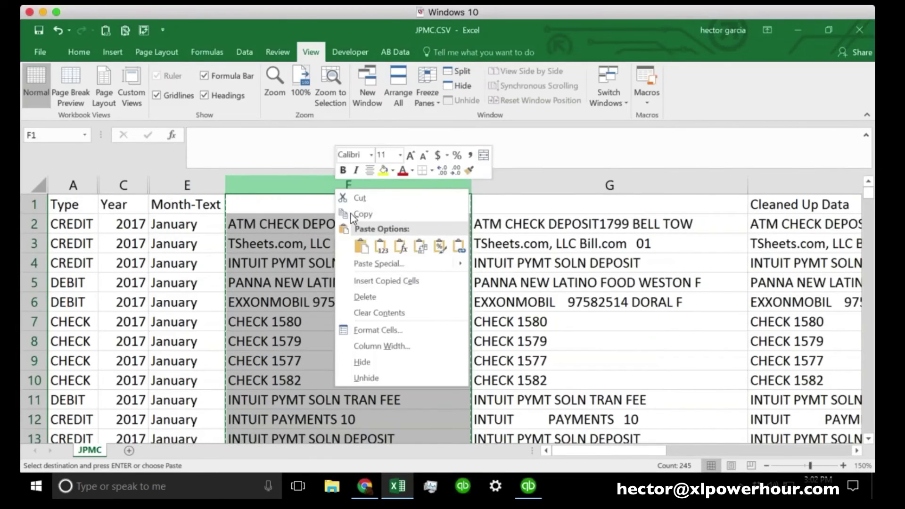
pyautogui.click(380, 247)
pyautogui.click(370, 255)
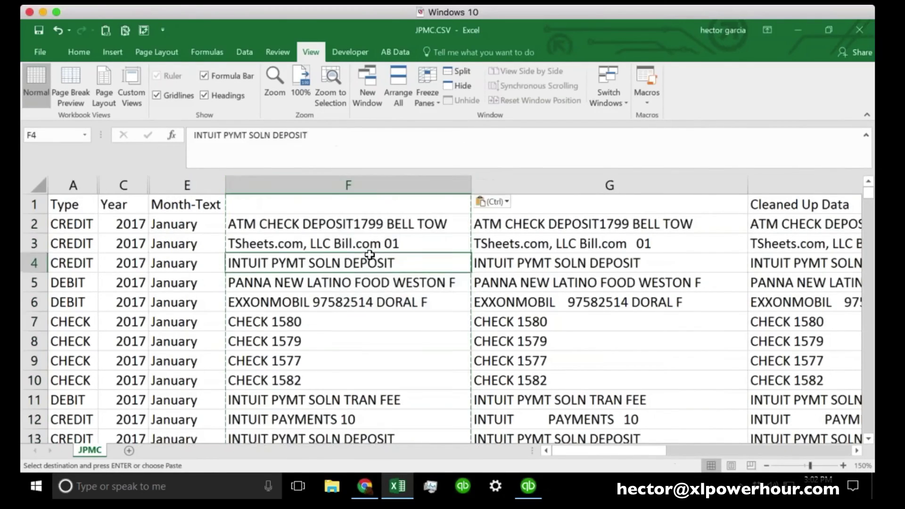
pyautogui.moveTo(537, 185)
pyautogui.mouseDown()
pyautogui.moveTo(711, 204)
pyautogui.moveTo(763, 186)
pyautogui.mouseUp()
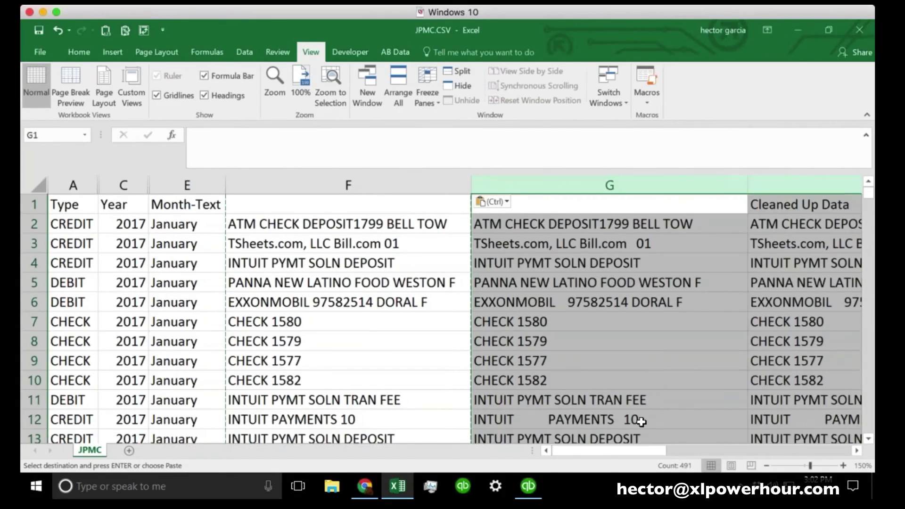
# Remove the old helper columns G through H from the JPMC sheet
pyautogui.moveTo(625, 451); pyautogui.dragTo(761, 452)
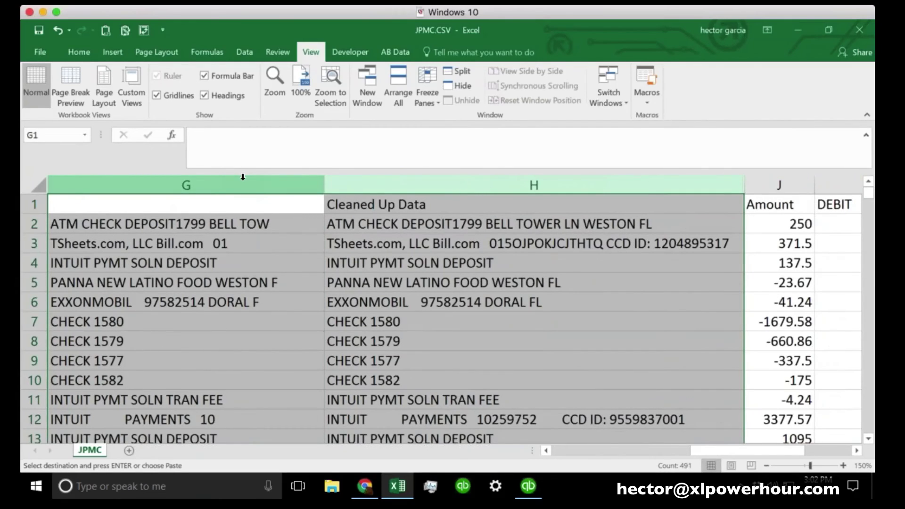
pyautogui.rightClick(243, 177)
pyautogui.click(335, 287)
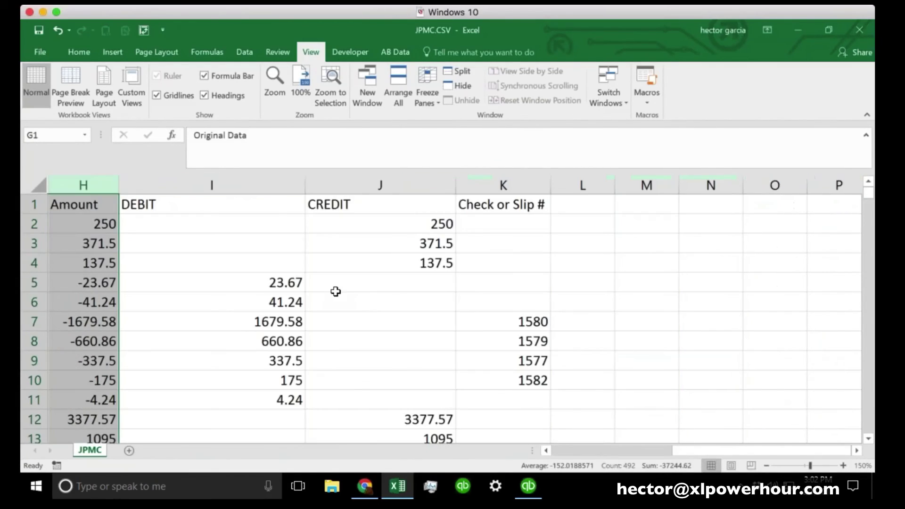
pyautogui.click(335, 295)
pyautogui.click(591, 451)
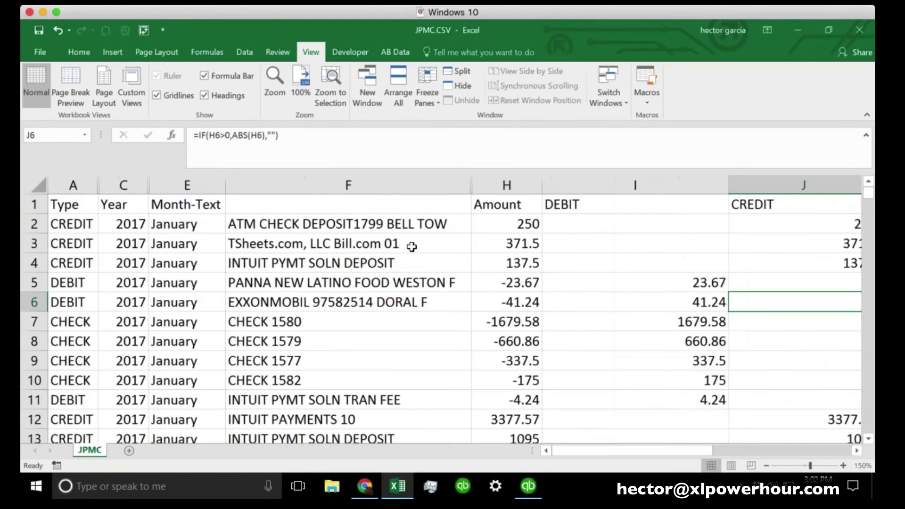
# Enter the header 'Cleaned up data' in F1, then select the whole data region
pyautogui.click(406, 212)
pyautogui.click(384, 302)
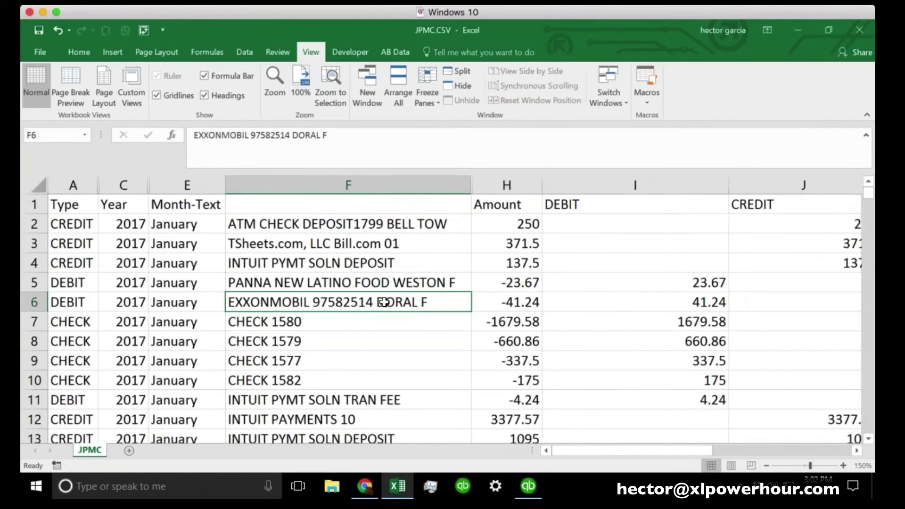
pyautogui.click(361, 281)
pyautogui.click(316, 201)
pyautogui.write('Clean')
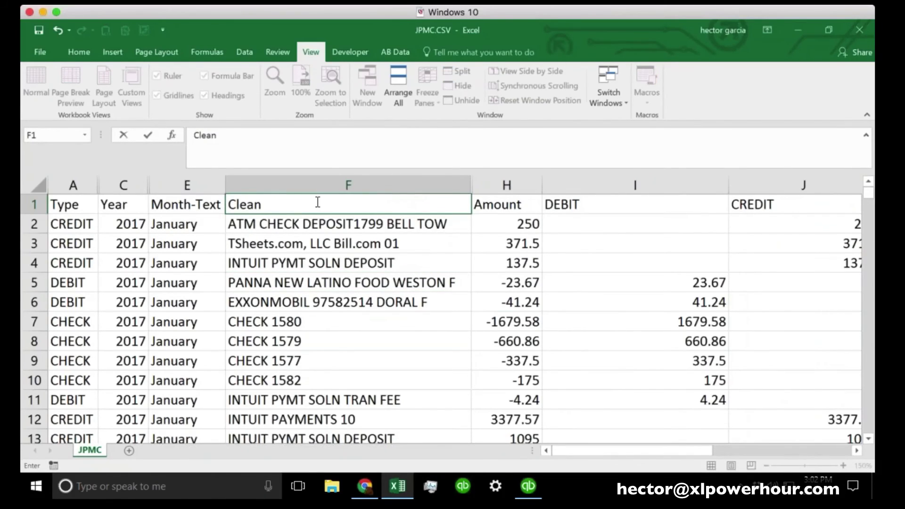
pyautogui.write('ed up data')
pyautogui.press('Return')
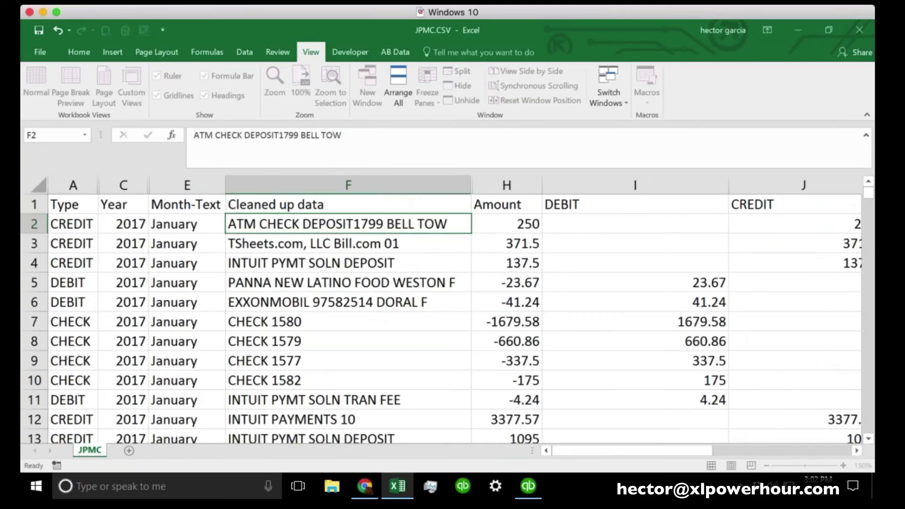
pyautogui.click(349, 243)
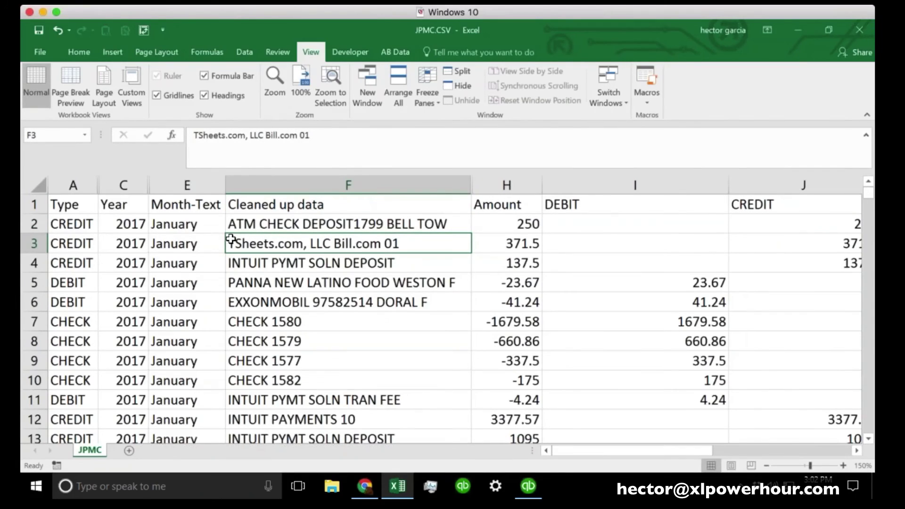
pyautogui.hotkey('ctrl', 'a')
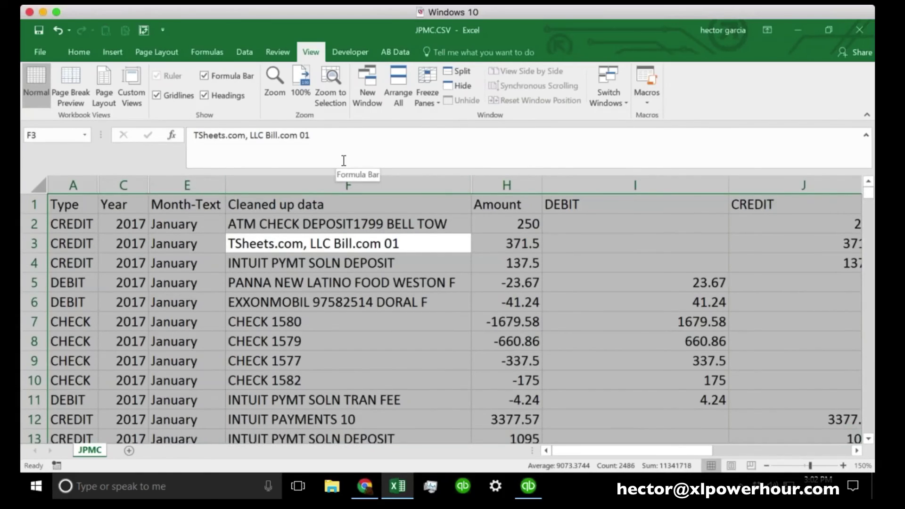
# Add AutoFilter arrows to the JPMC header row and open the Cleaned up data filter menu
pyautogui.click(245, 55)
pyautogui.hotkey('ctrl', 'q')
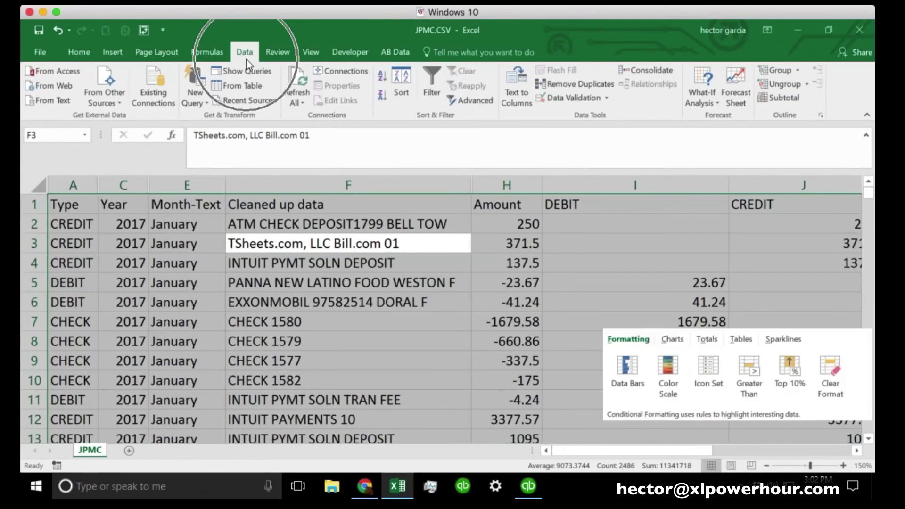
pyautogui.click(421, 80)
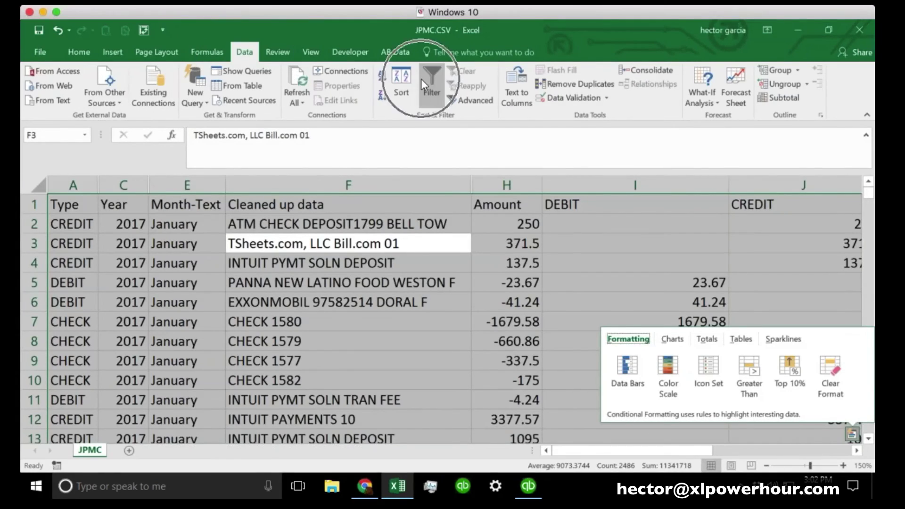
pyautogui.click(422, 81)
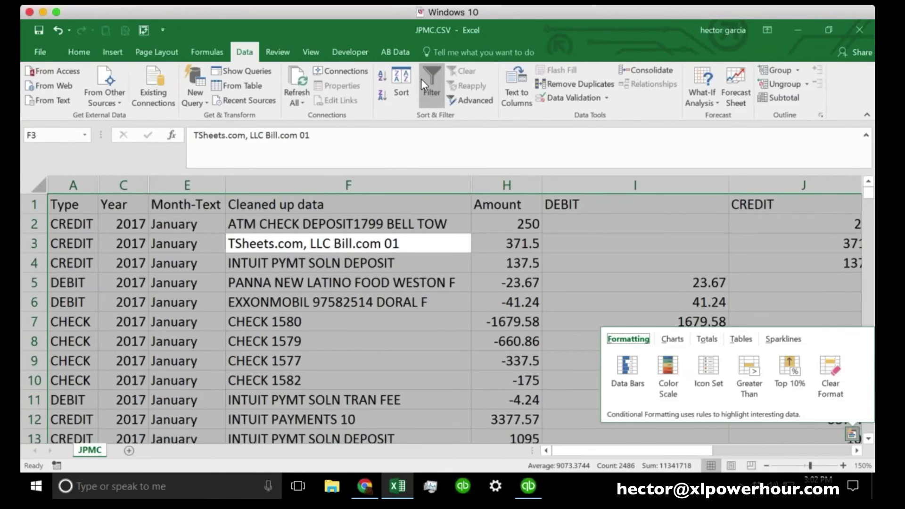
pyautogui.click(639, 233)
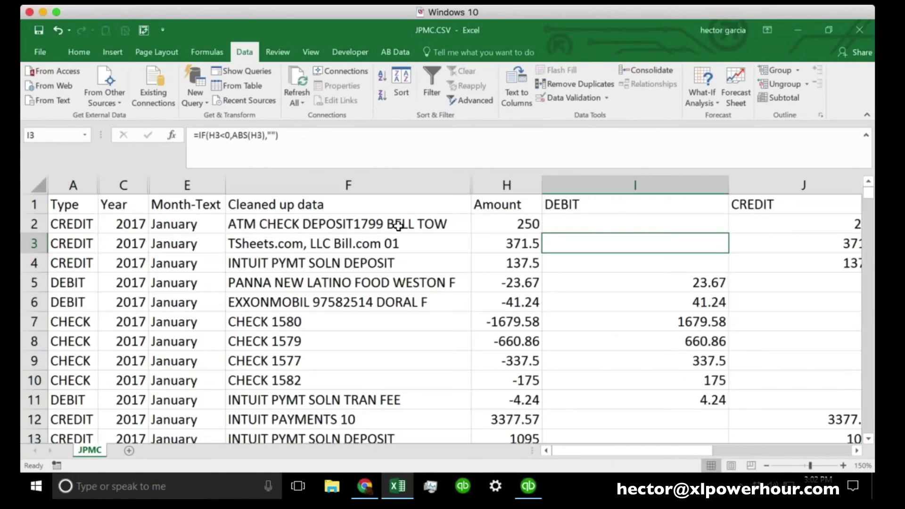
pyautogui.click(75, 235)
pyautogui.hotkey('ctrl', 'a')
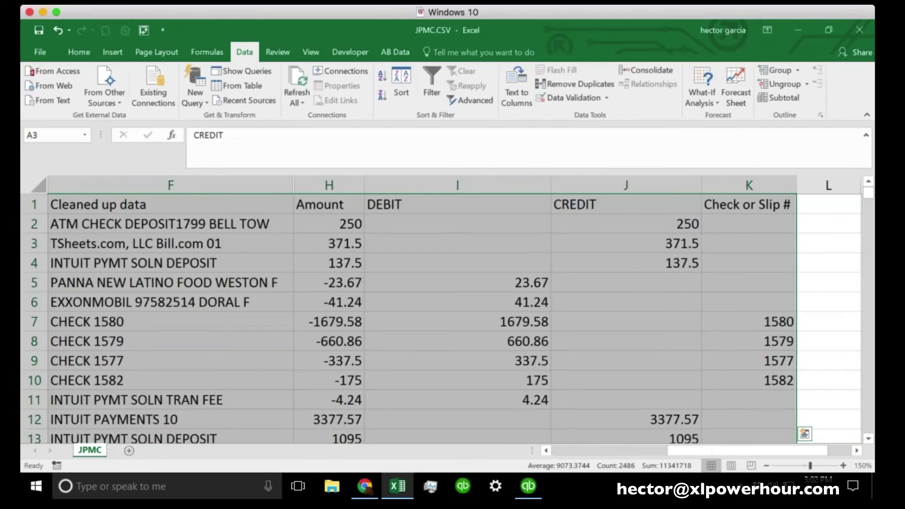
pyautogui.hotkey('ctrl', 'shift', 'l')
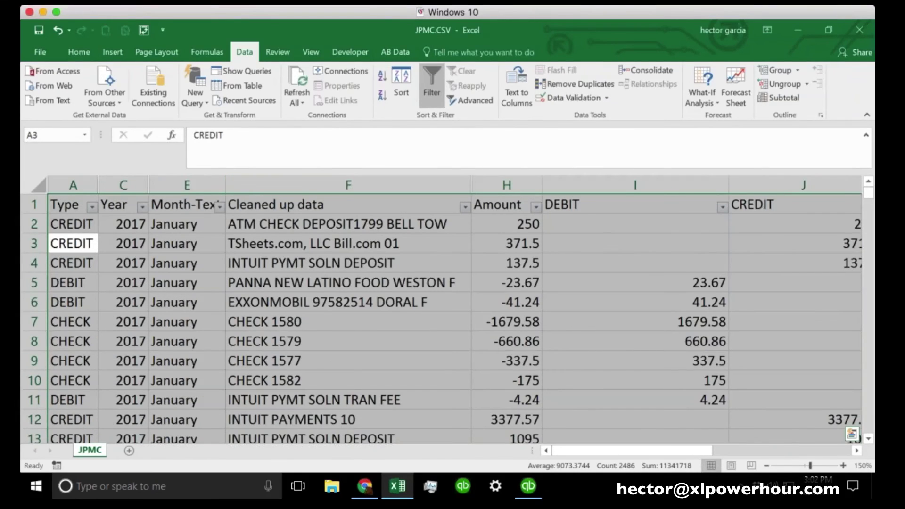
pyautogui.click(375, 339)
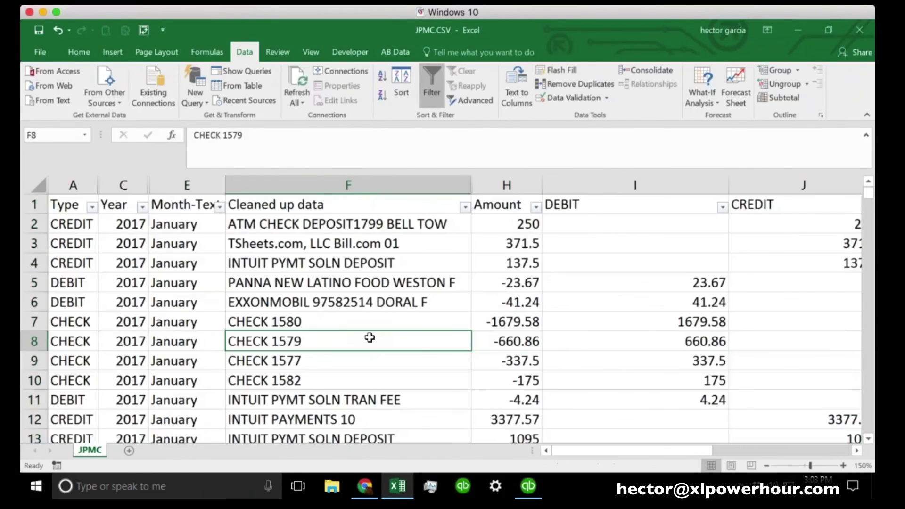
pyautogui.click(465, 207)
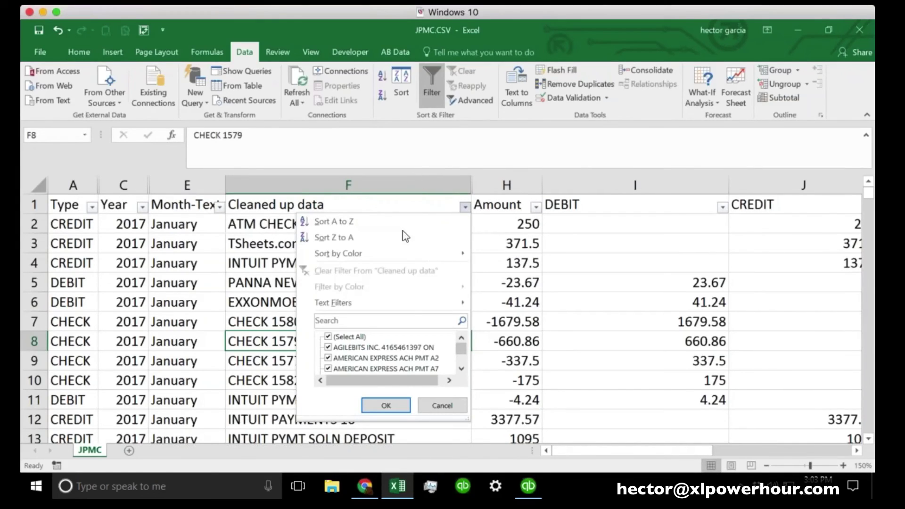
# Sort the rows A to Z by Cleaned up data, after briefly trying Z to A
pyautogui.click(333, 222)
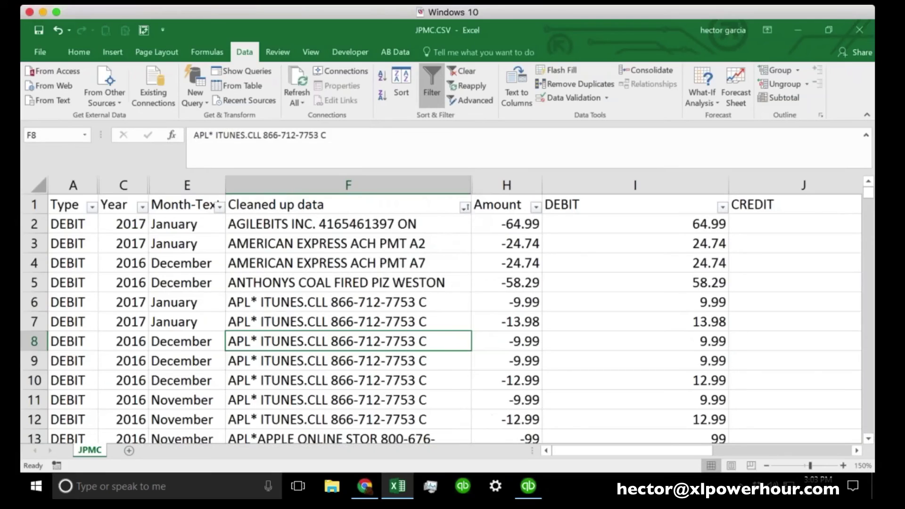
pyautogui.click(465, 208)
pyautogui.click(361, 238)
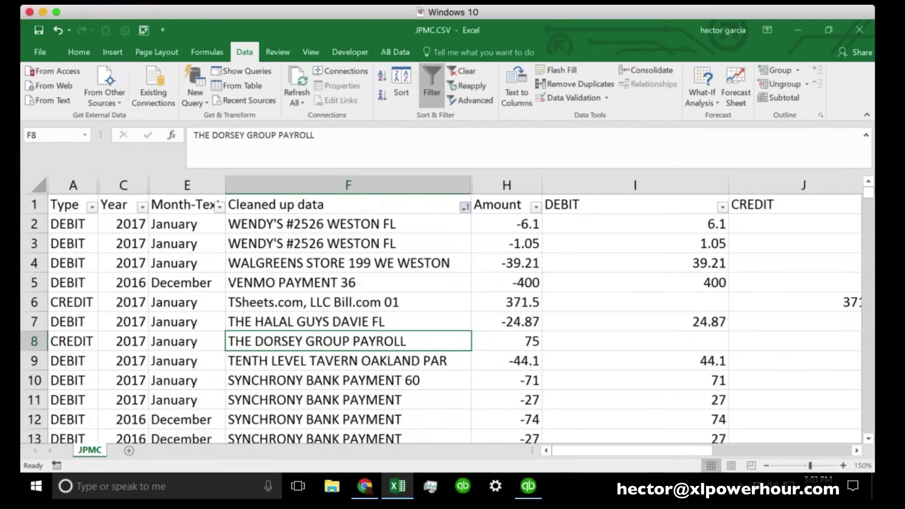
pyautogui.click(465, 208)
pyautogui.click(372, 220)
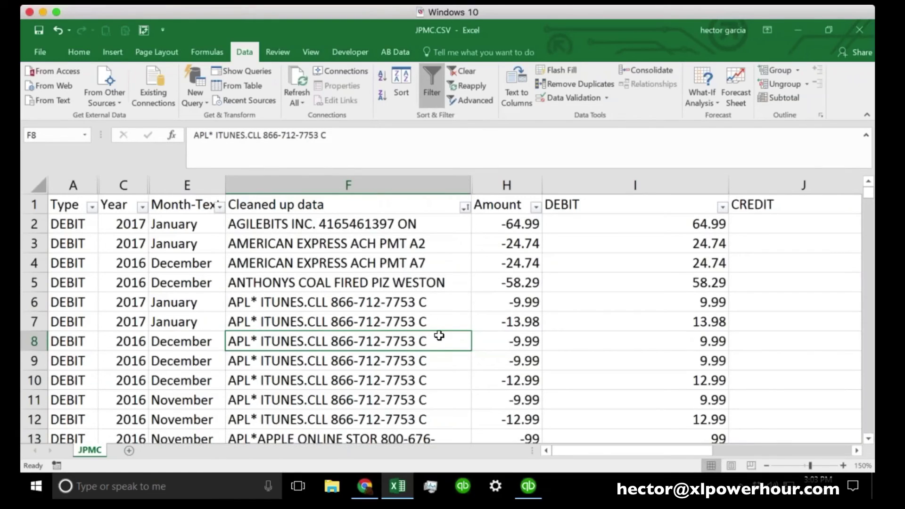
# Compare the AMERICAN EXPRESS ACH PMT A2 entry in F3 with the A7 entry below
pyautogui.click(394, 246)
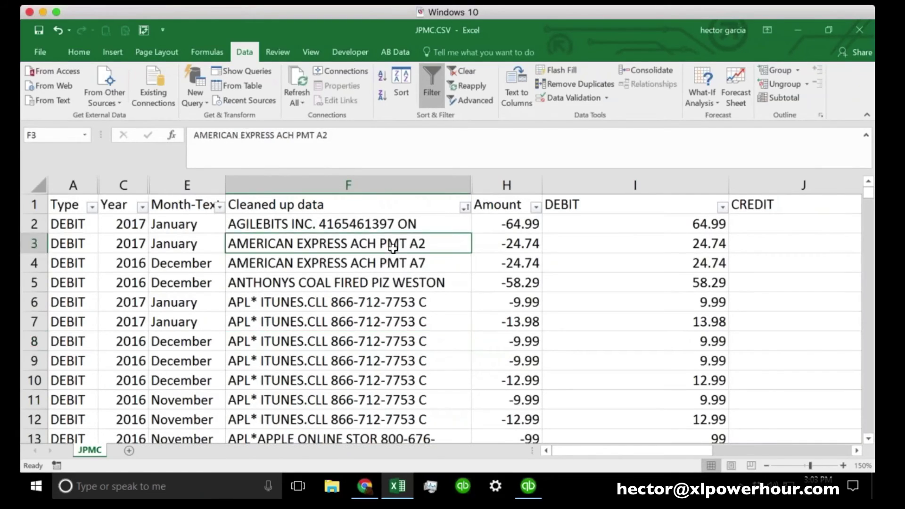
pyautogui.click(332, 269)
pyautogui.click(353, 248)
pyautogui.press('Down')
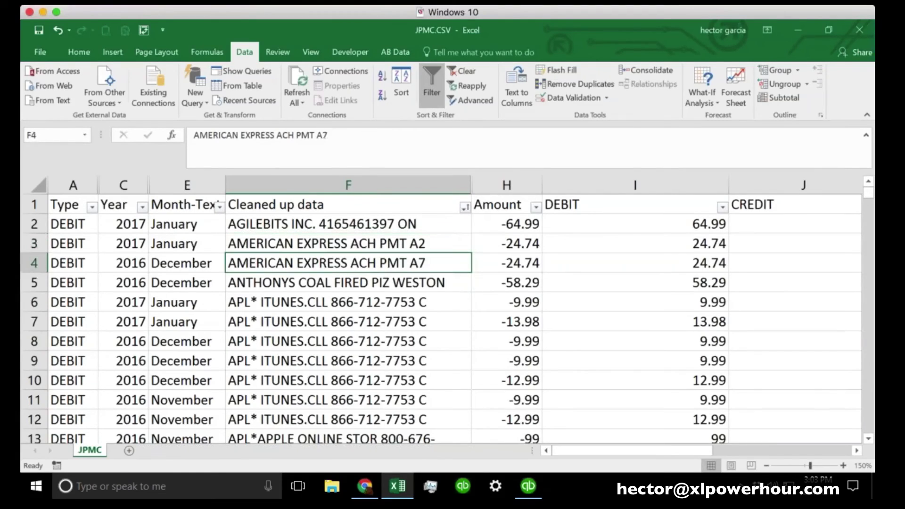
pyautogui.press('Up')
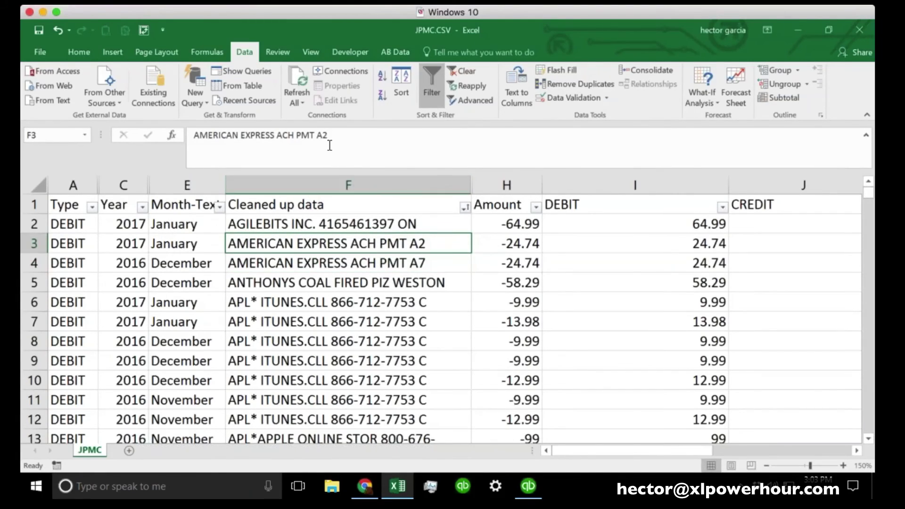
pyautogui.press('Down')
pyautogui.click(421, 242)
pyautogui.click(430, 267)
pyautogui.click(423, 245)
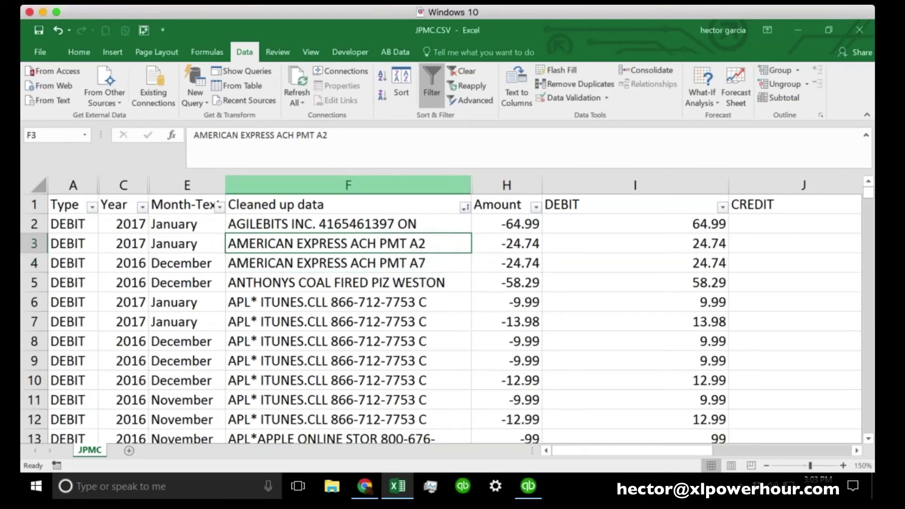
# Delete the trailing A2 so F3 reads 'AMERICAN EXPRESS ACH PMT'
pyautogui.doubleClick(320, 136)
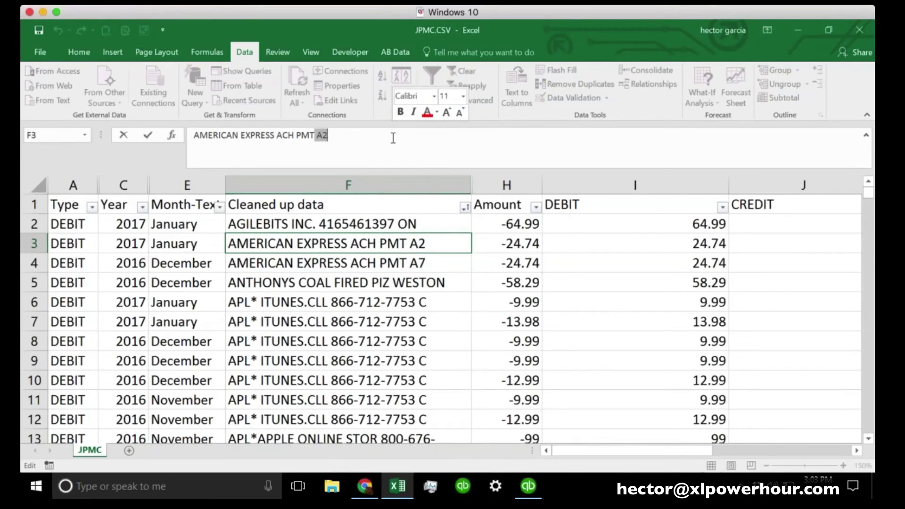
pyautogui.press('BackSpace')
pyautogui.press('Return')
pyautogui.click(443, 247)
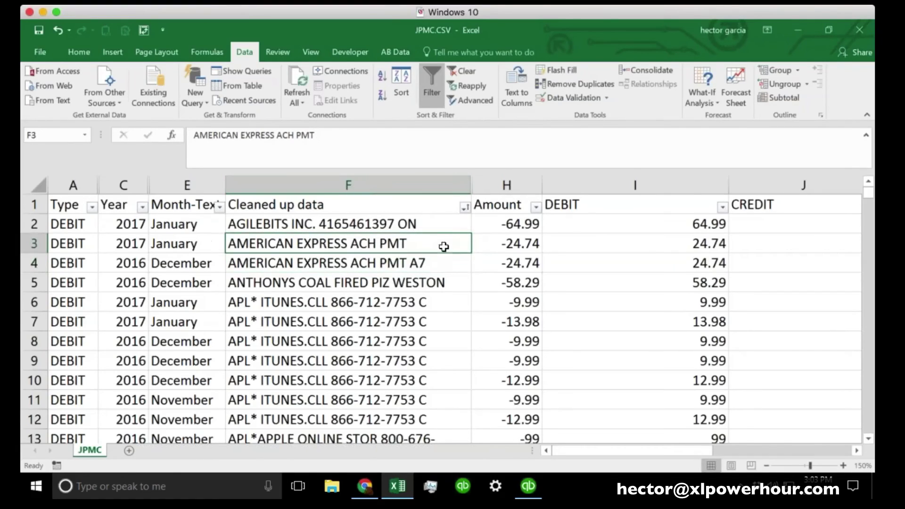
# Fill F3's shortened description down into F4, then scroll down to the Online Payment rows
pyautogui.moveTo(470, 253); pyautogui.dragTo(473, 269)
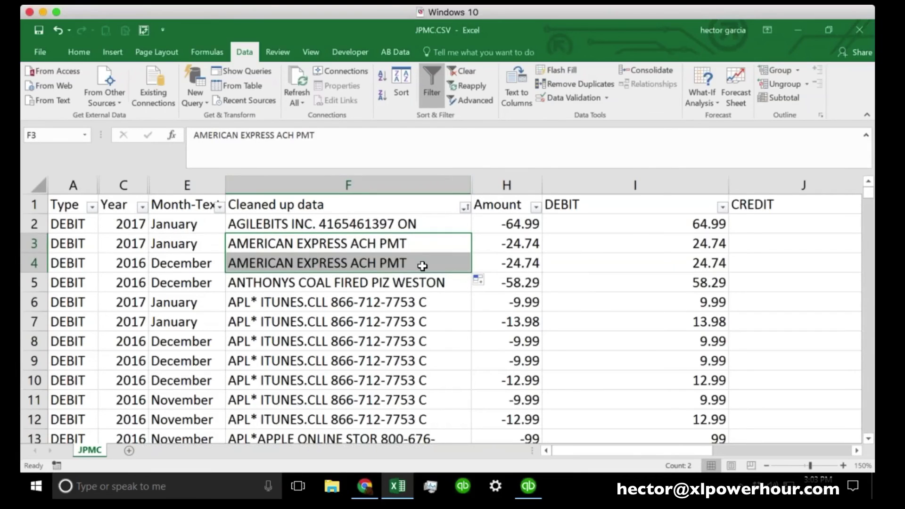
pyautogui.scroll(-5, 423, 321)
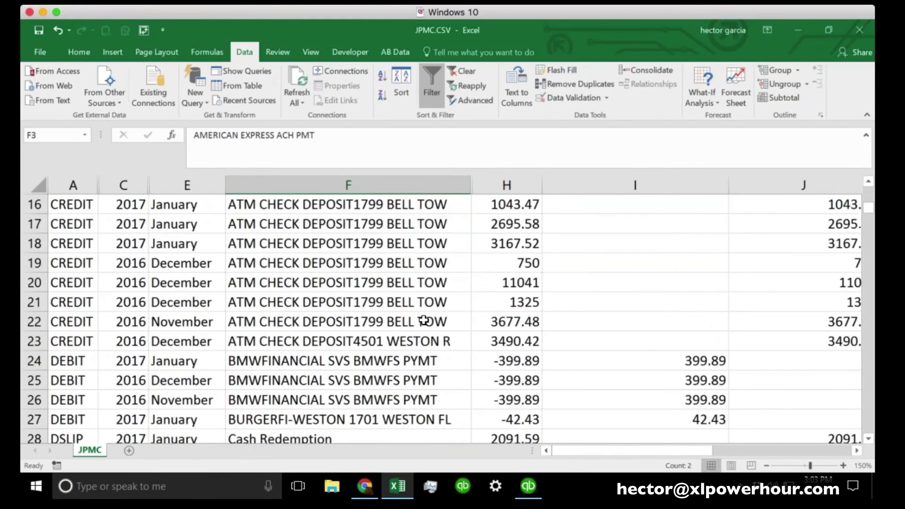
pyautogui.scroll(-1, 424, 321)
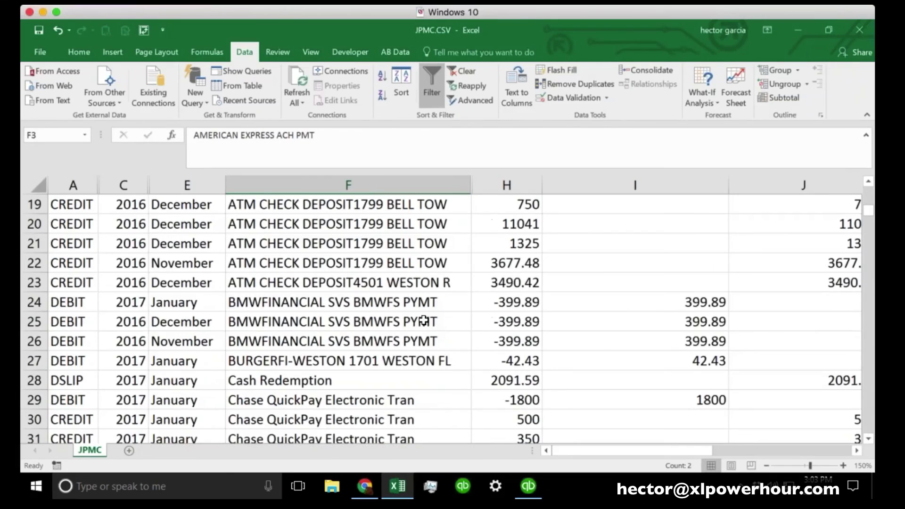
pyautogui.scroll(-12, 423, 321)
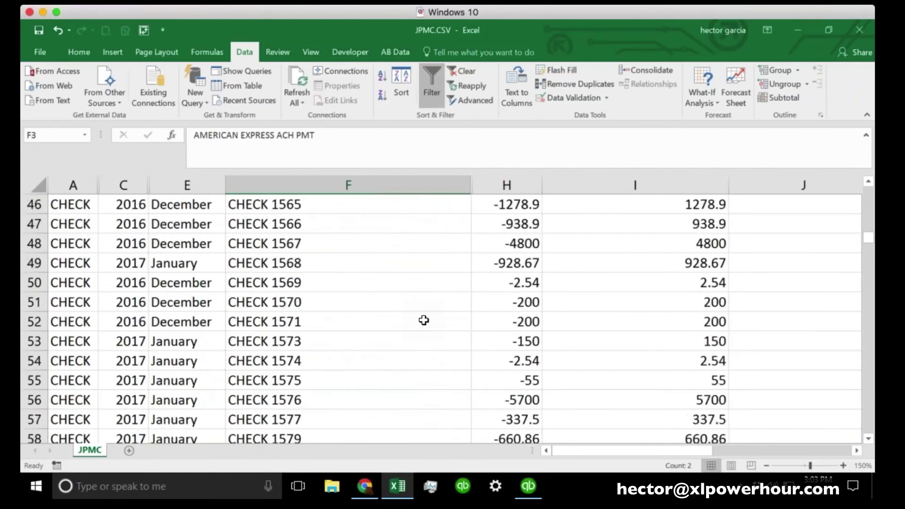
pyautogui.scroll(-6, 424, 321)
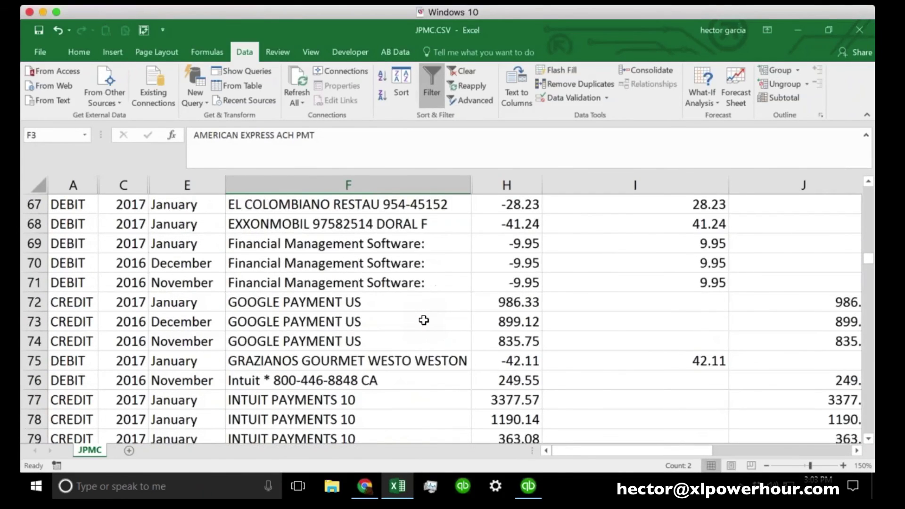
pyautogui.scroll(-13, 423, 320)
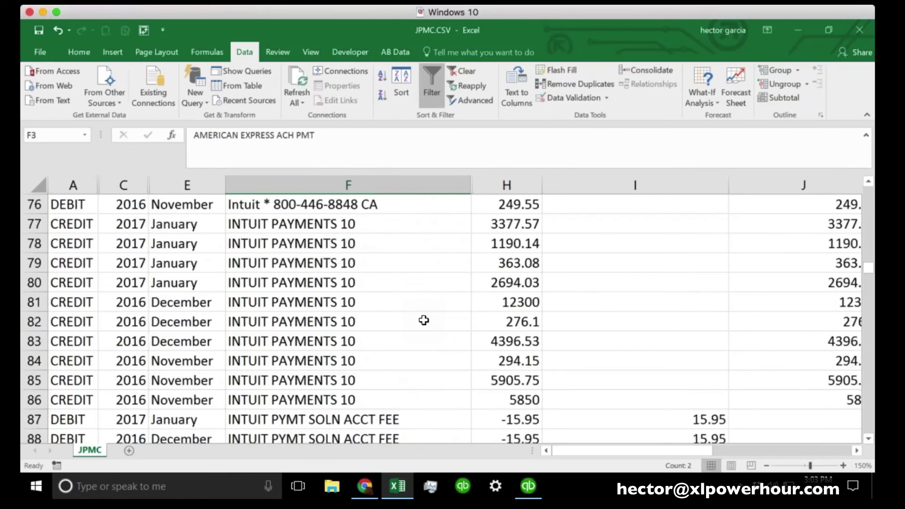
pyautogui.scroll(-19, 423, 321)
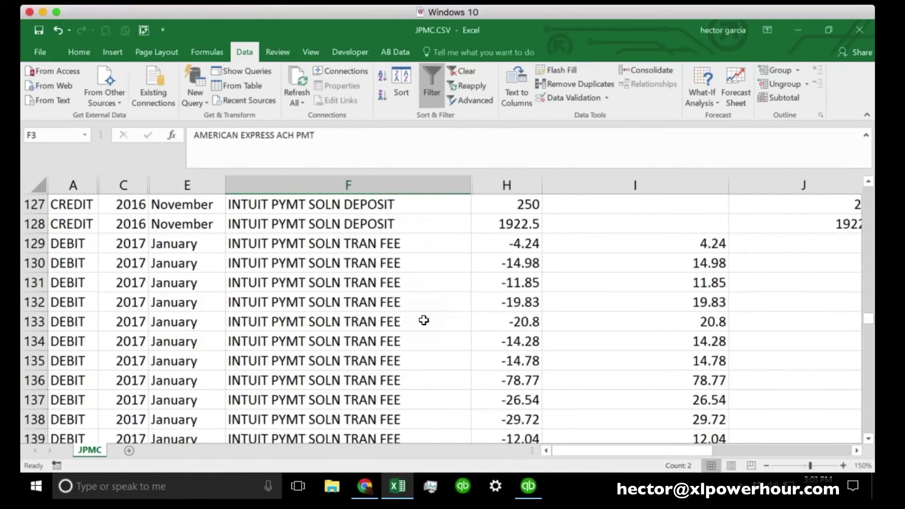
pyautogui.scroll(-1, 424, 320)
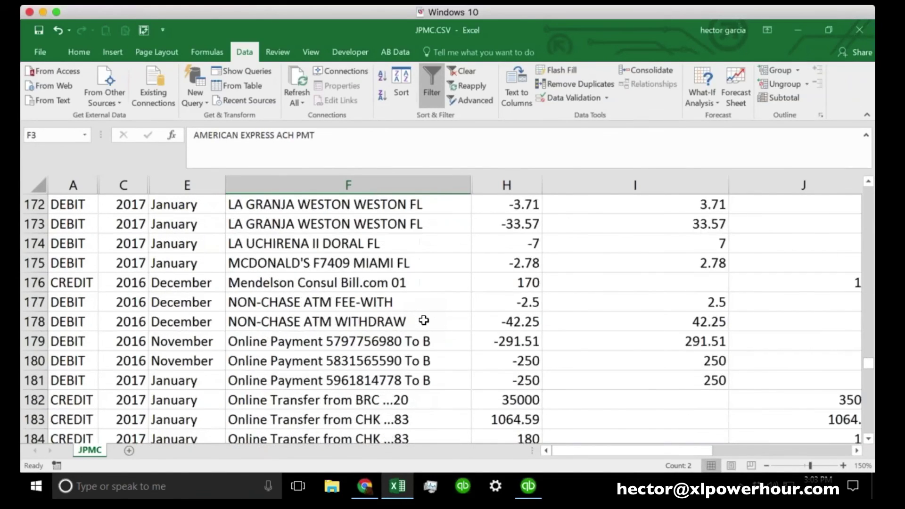
pyautogui.scroll(-2, 423, 321)
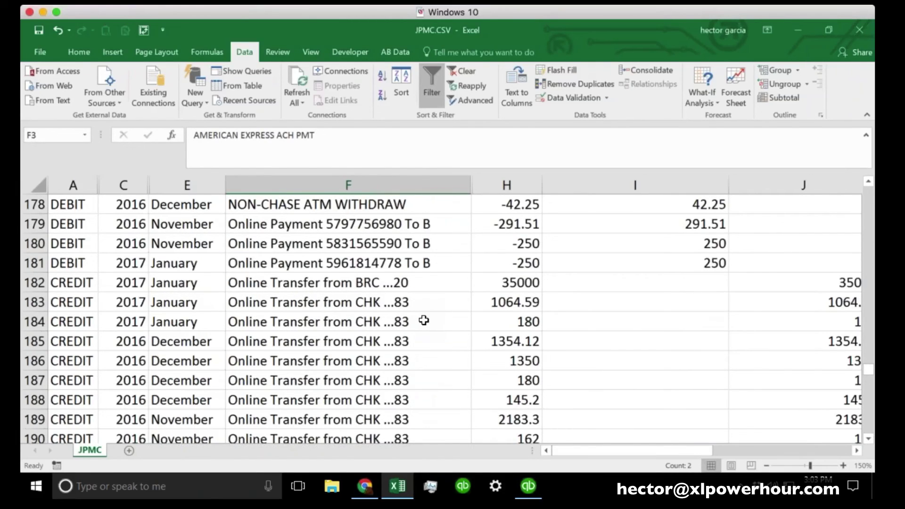
# Select the trailing payment number in F179's Online Payment text for removal
pyautogui.click(372, 225)
pyautogui.click(379, 244)
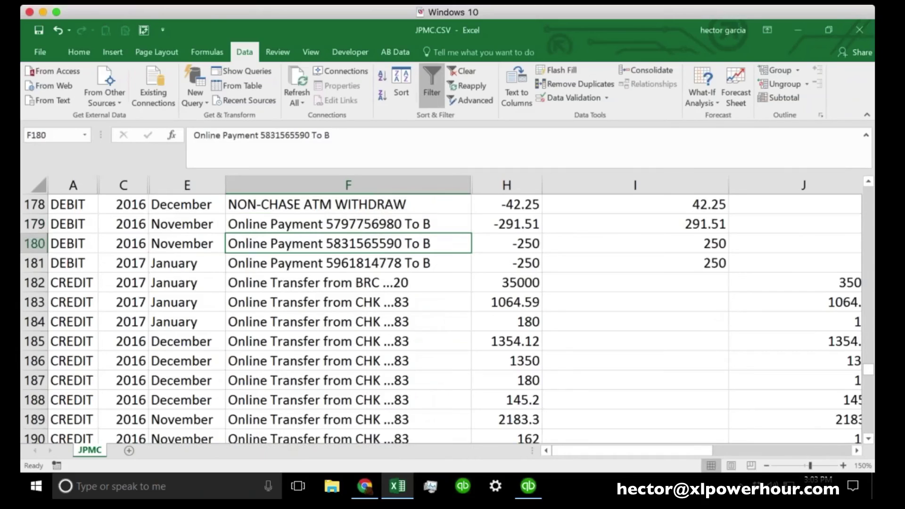
pyautogui.press('Down')
pyautogui.click(387, 227)
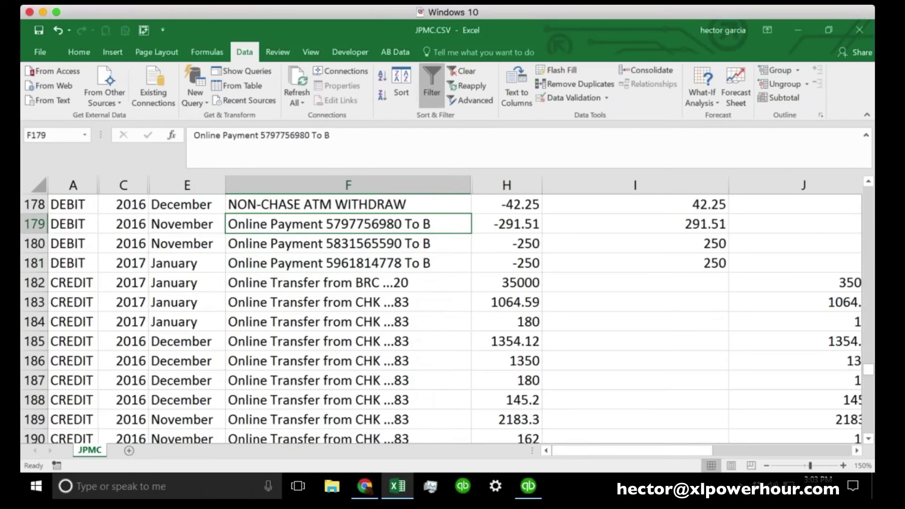
pyautogui.moveTo(260, 135)
pyautogui.mouseDown()
pyautogui.moveTo(297, 135)
pyautogui.moveTo(244, 137)
pyautogui.moveTo(257, 140)
pyautogui.mouseUp()
# Trim F179 to 'Online Payment' and fill it down through F181
pyautogui.click(311, 137)
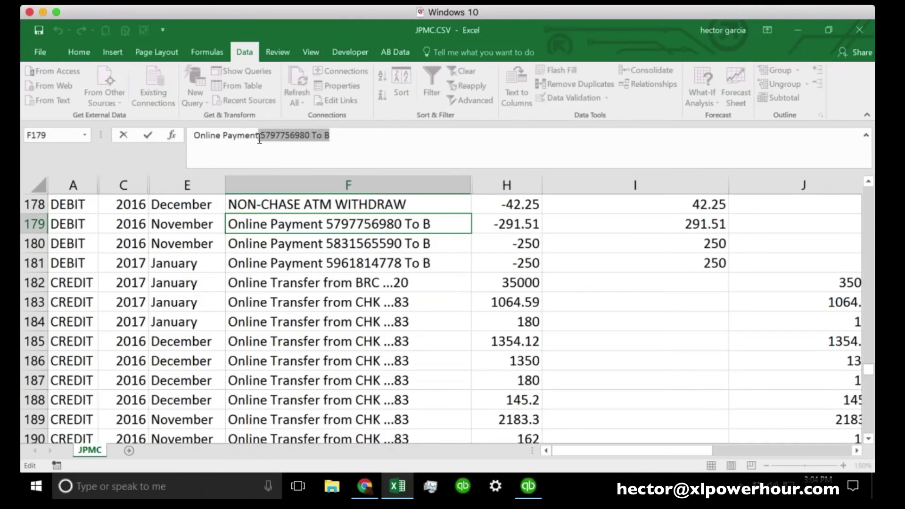
pyautogui.press('Delete')
pyautogui.press('Return')
pyautogui.press('Up')
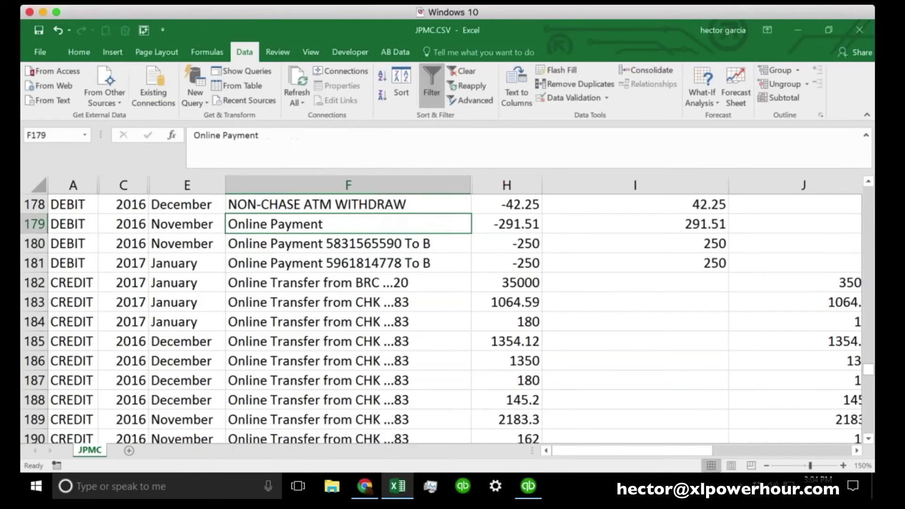
pyautogui.moveTo(470, 232); pyautogui.dragTo(469, 271)
# Fill F237's 'SYNCHRONY BANK PAYMENT' over F238 to drop its trailing 60, then scroll back up
pyautogui.scroll(-8, 428, 362)
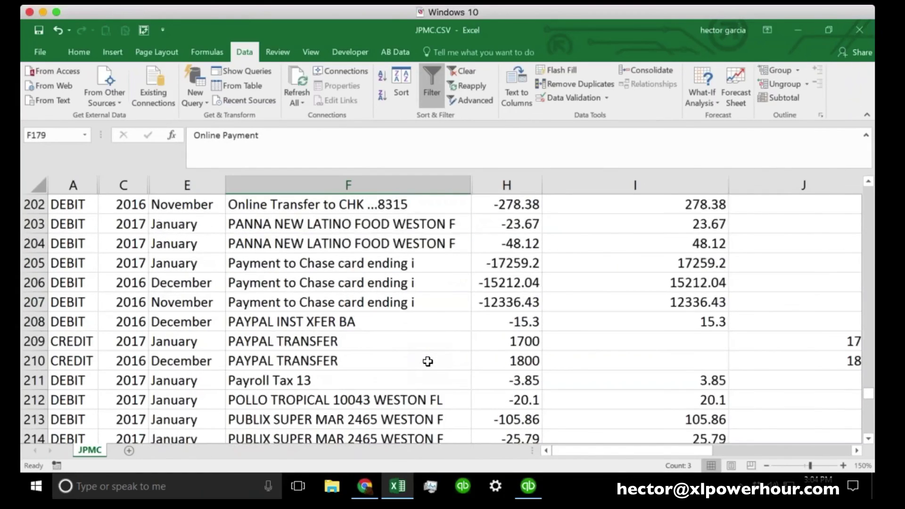
pyautogui.scroll(-4, 428, 361)
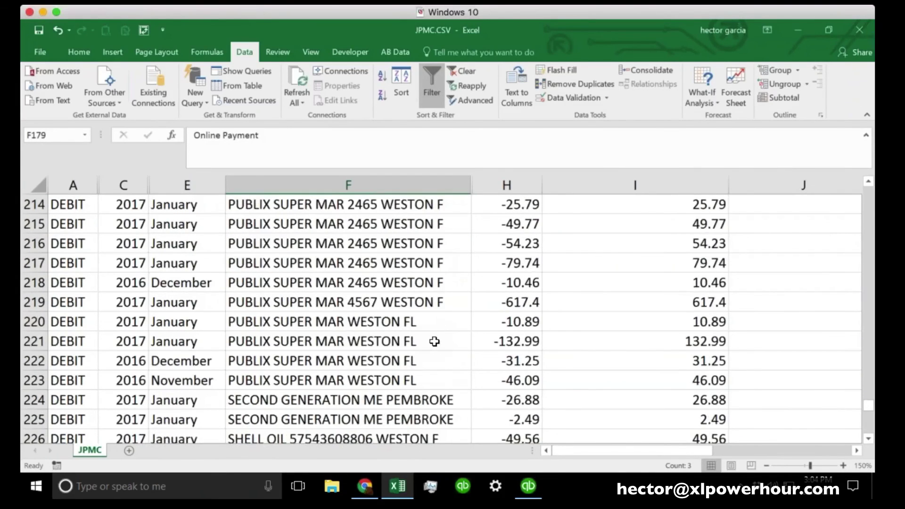
pyautogui.scroll(-4, 423, 361)
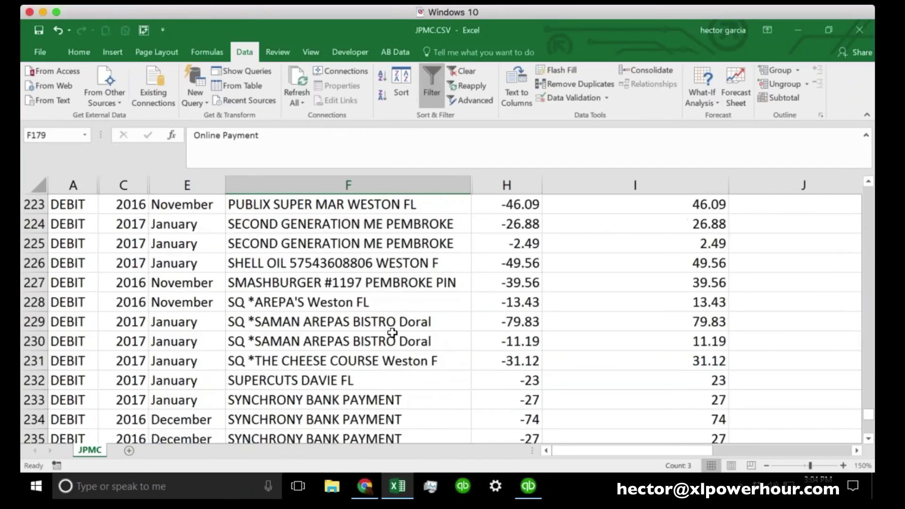
pyautogui.scroll(-2, 393, 333)
pyautogui.click(414, 321)
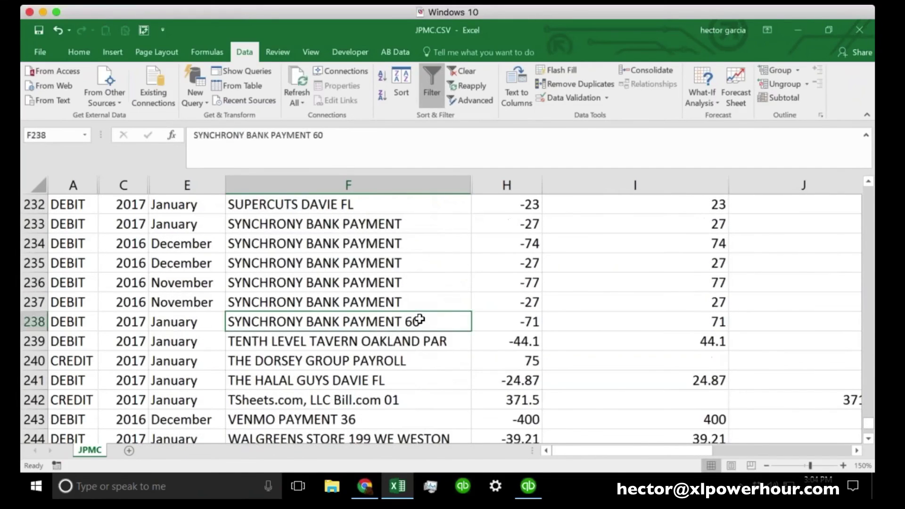
pyautogui.press('Up')
pyautogui.click(413, 321)
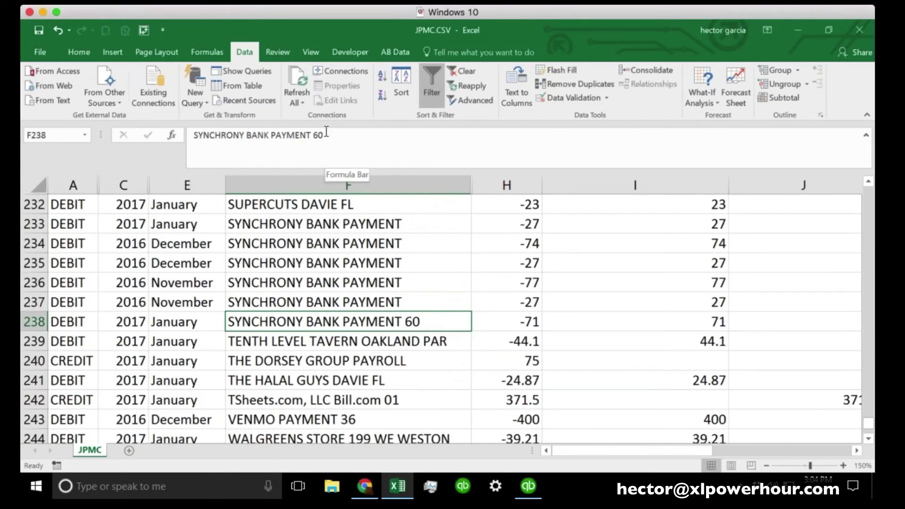
pyautogui.click(417, 301)
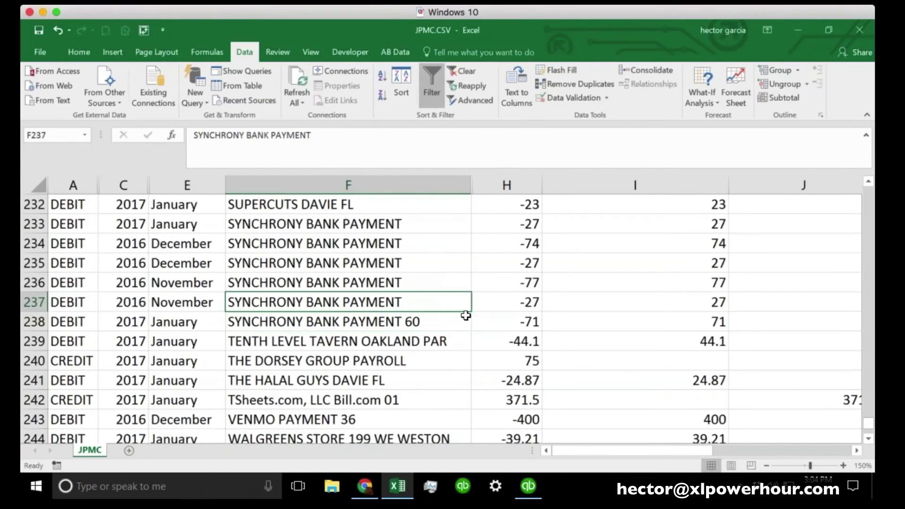
pyautogui.moveTo(470, 311); pyautogui.dragTo(469, 328)
pyautogui.scroll(-2, 443, 315)
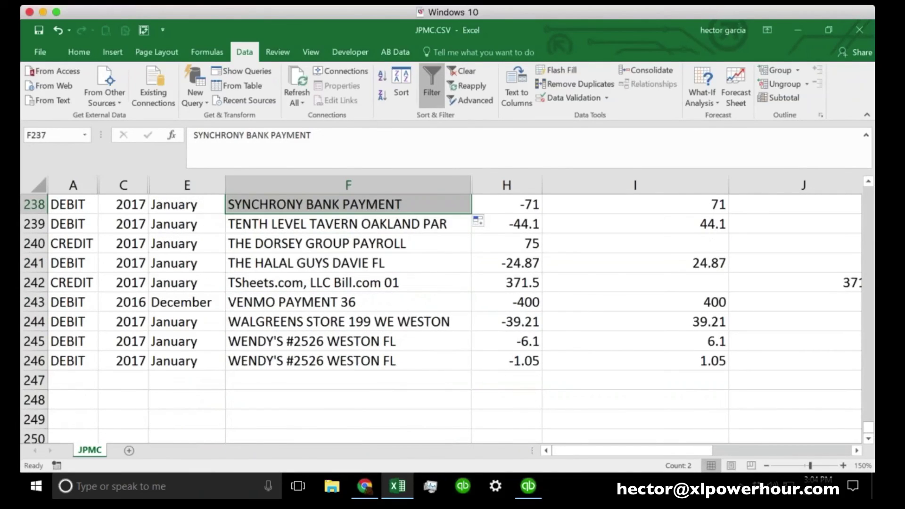
pyautogui.scroll(20, 408, 312)
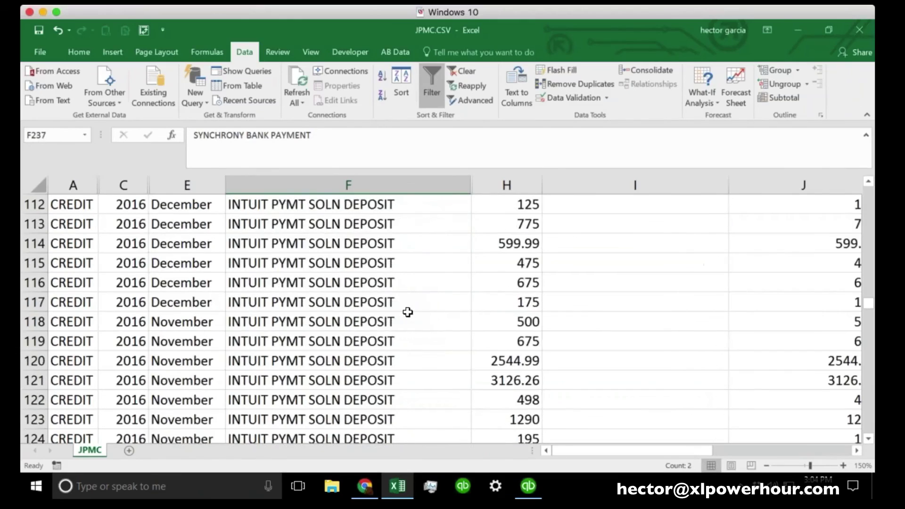
pyautogui.scroll(20, 408, 312)
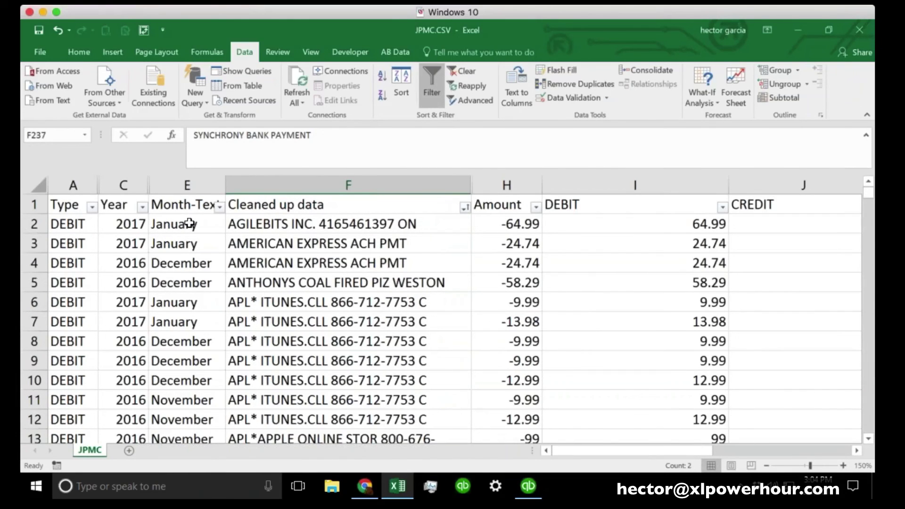
# Select the full JPMC!$A$1:$K$246 range and start a PivotTable on a new worksheet
pyautogui.click(316, 243)
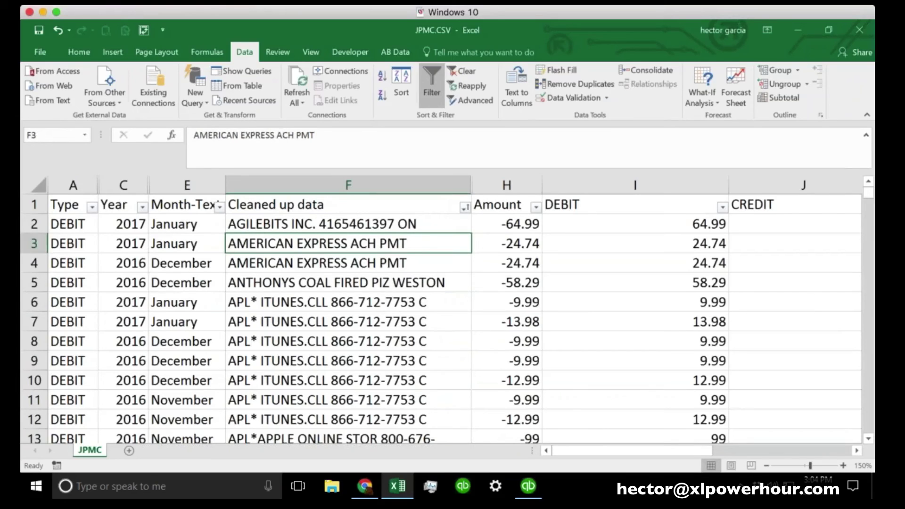
pyautogui.hotkey('ctrl', 'a')
pyautogui.hotkey('ctrl', 'a')
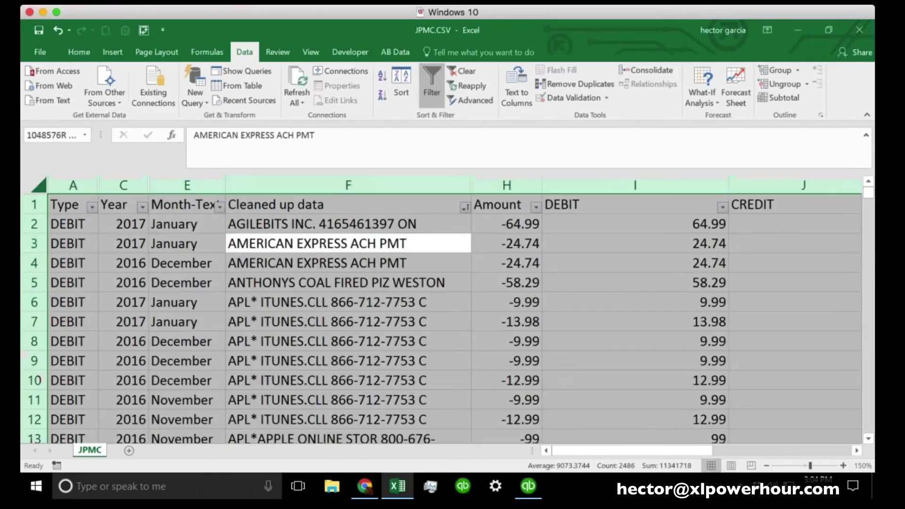
pyautogui.click(300, 247)
pyautogui.hotkey('ctrl', 'a')
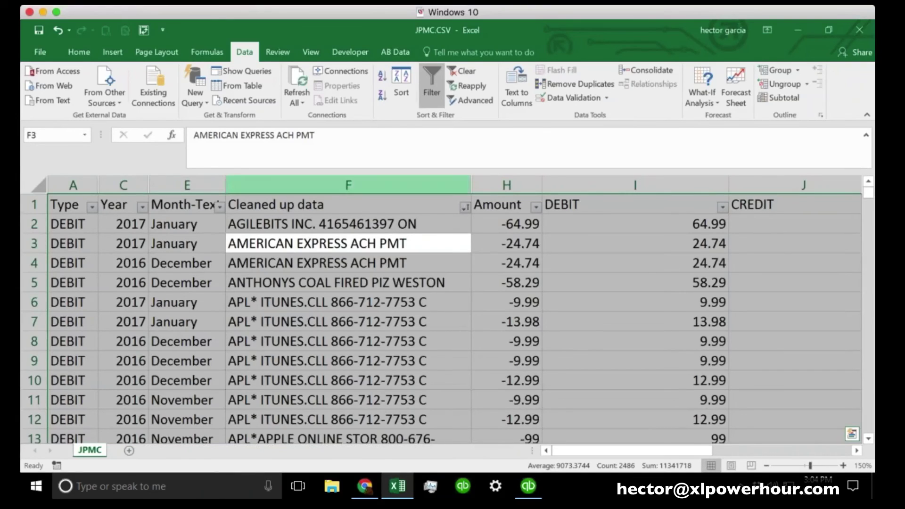
pyautogui.click(113, 54)
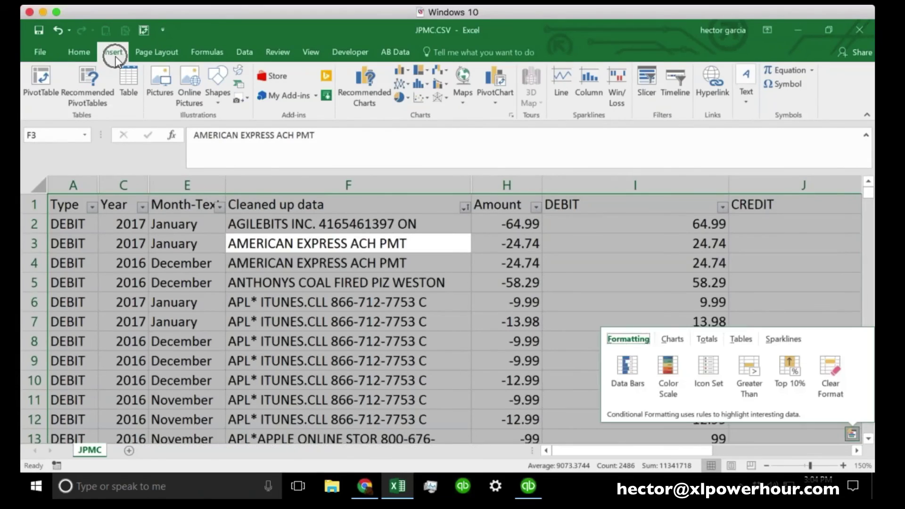
pyautogui.click(35, 75)
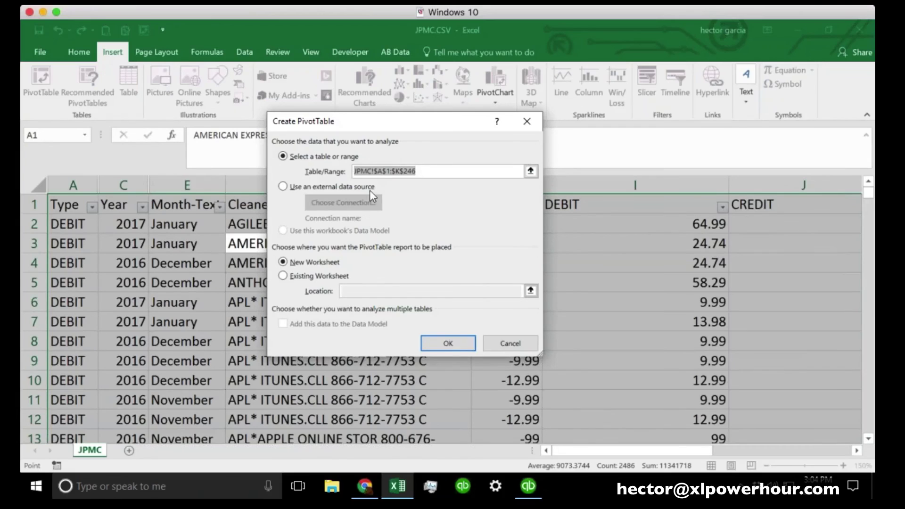
# Create the PivotTable on a new sheet, then widen the grid and collapse the ribbon
pyautogui.click(455, 345)
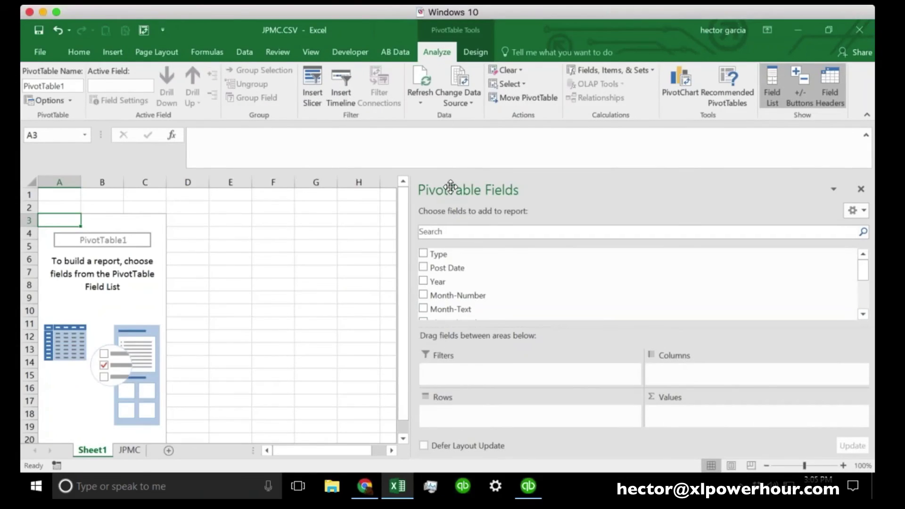
pyautogui.moveTo(409, 218); pyautogui.dragTo(580, 219)
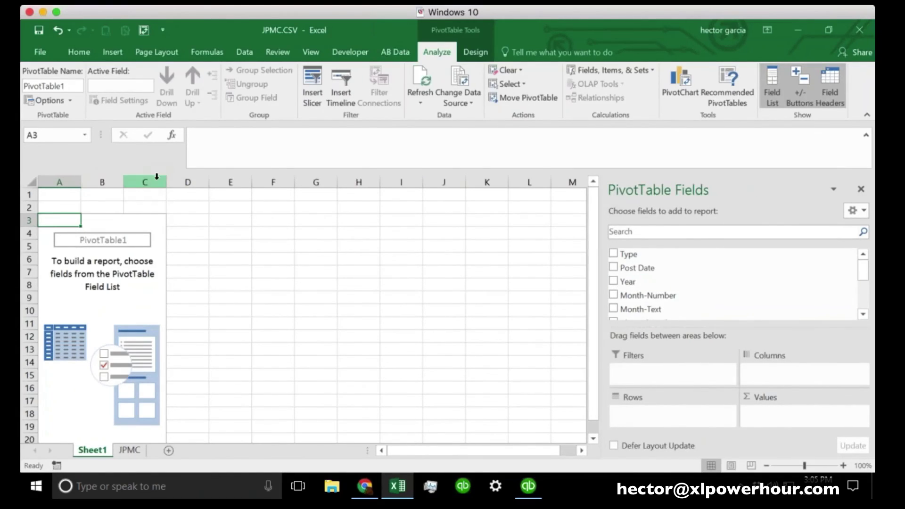
pyautogui.click(866, 115)
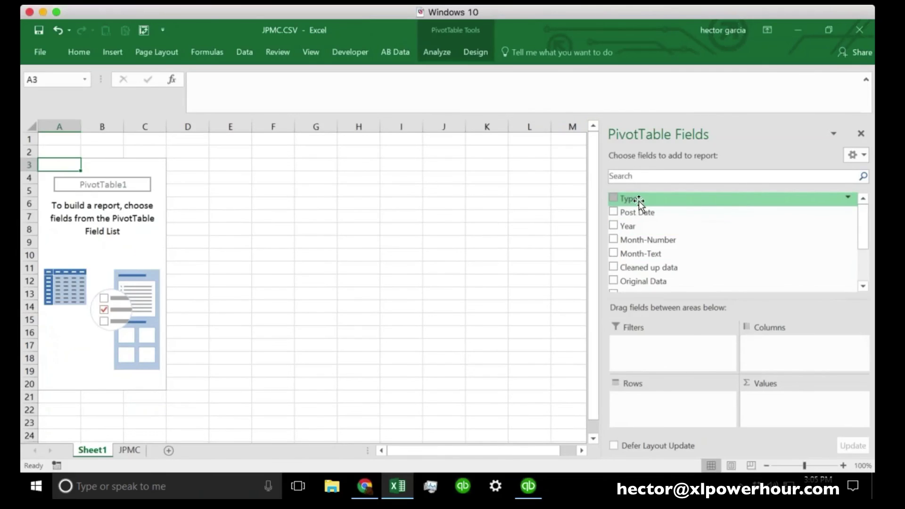
# Add Type as the report filter and check its value list without changing it
pyautogui.moveTo(640, 202); pyautogui.dragTo(669, 352)
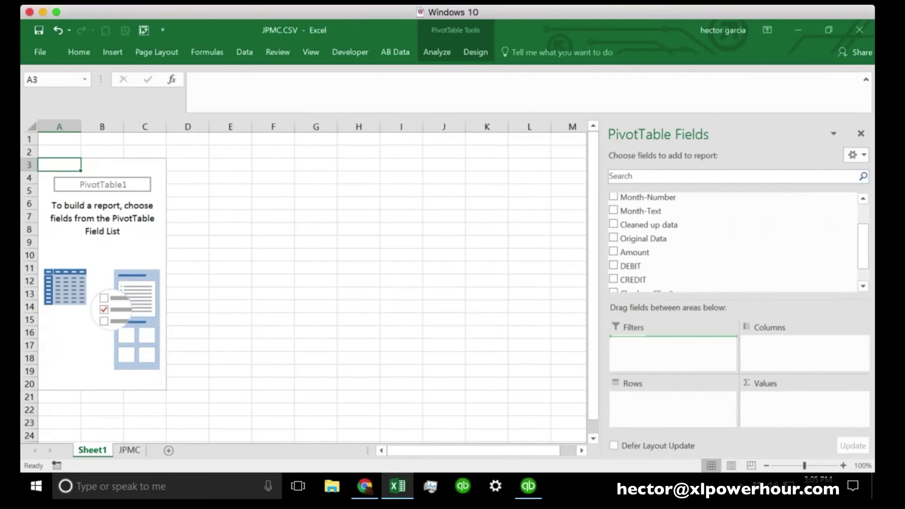
pyautogui.moveTo(673, 347); pyautogui.dragTo(673, 346)
pyautogui.click(863, 199)
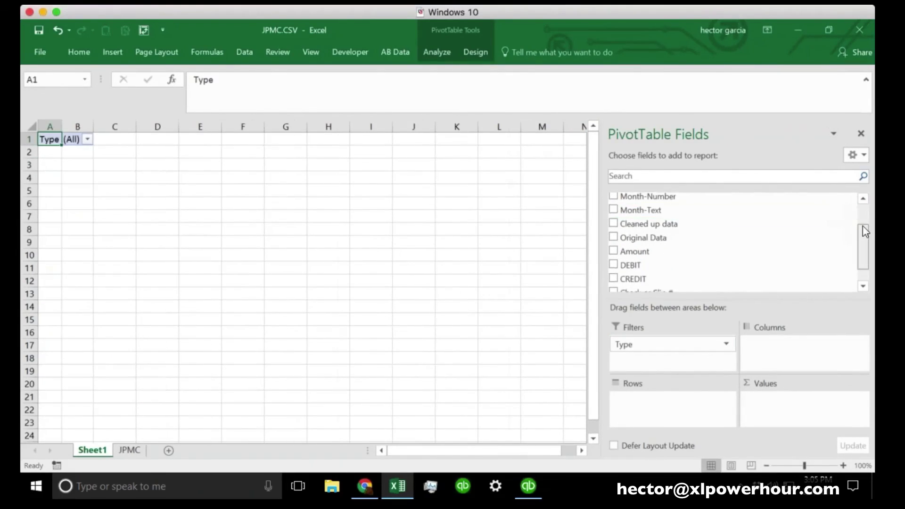
pyautogui.click(863, 198)
pyautogui.click(863, 199)
pyautogui.click(87, 139)
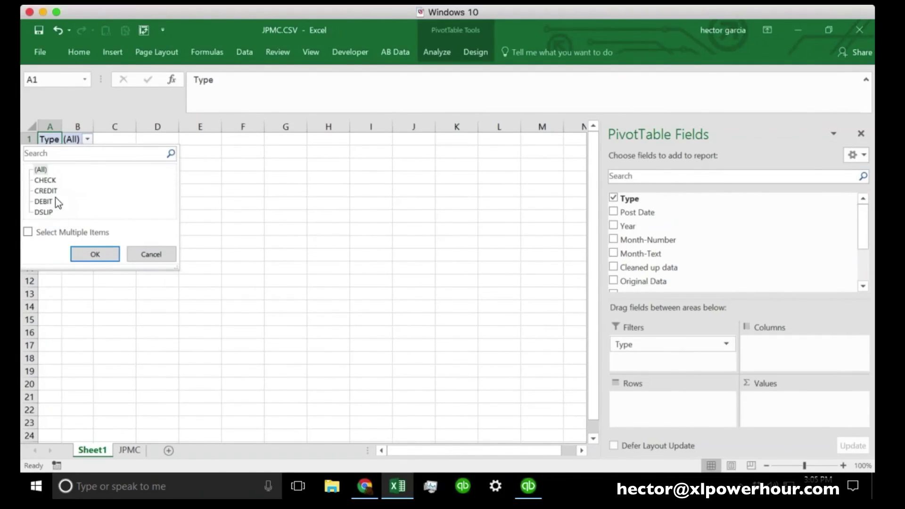
pyautogui.click(150, 254)
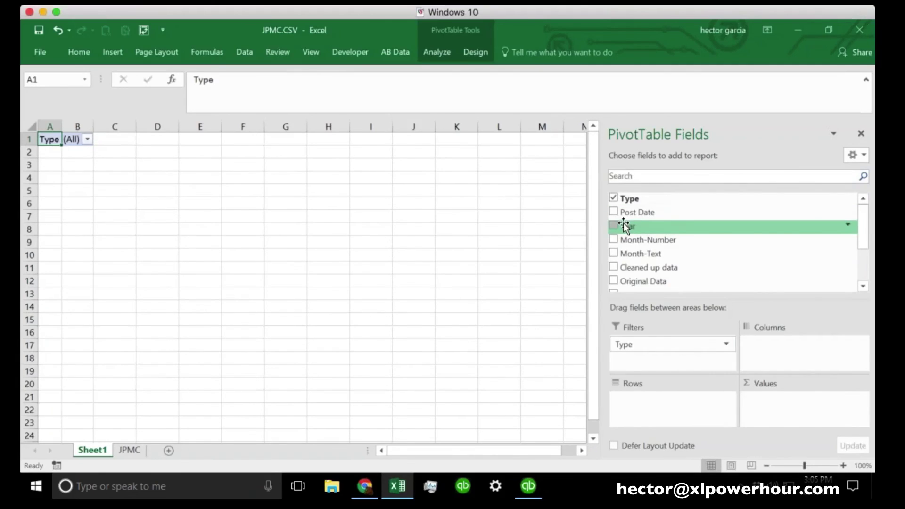
# Put Year, Month-Text and Cleaned up data into the PivotTable rows
pyautogui.moveTo(624, 225); pyautogui.dragTo(673, 400)
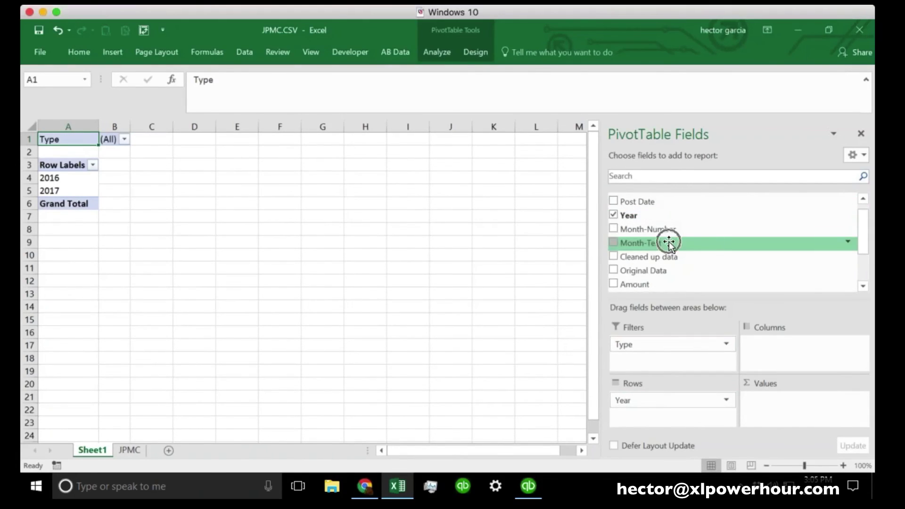
pyautogui.moveTo(669, 243); pyautogui.dragTo(673, 417)
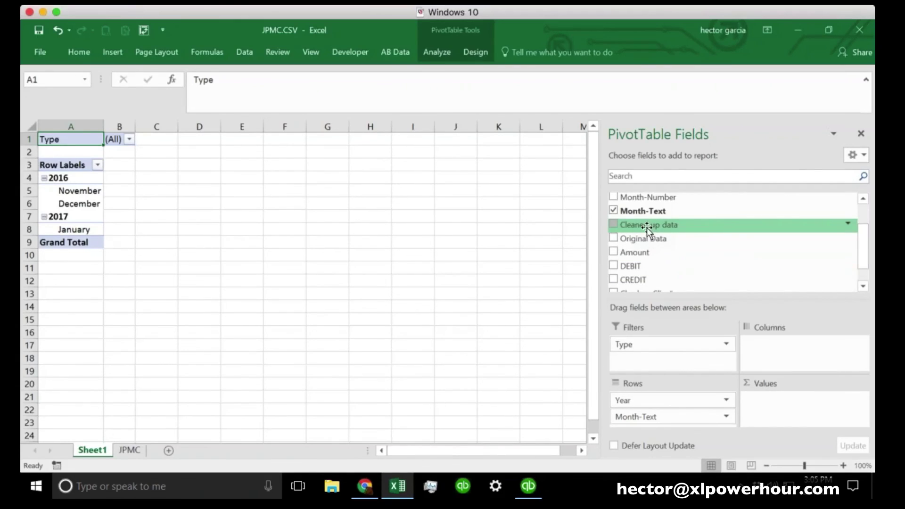
pyautogui.moveTo(643, 228); pyautogui.dragTo(691, 423)
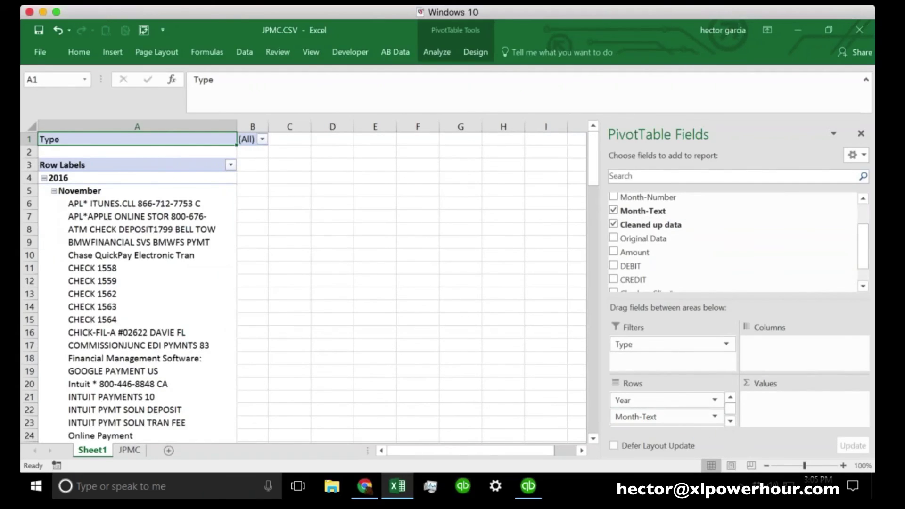
pyautogui.scroll(-6, 136, 288)
pyautogui.scroll(6, 137, 288)
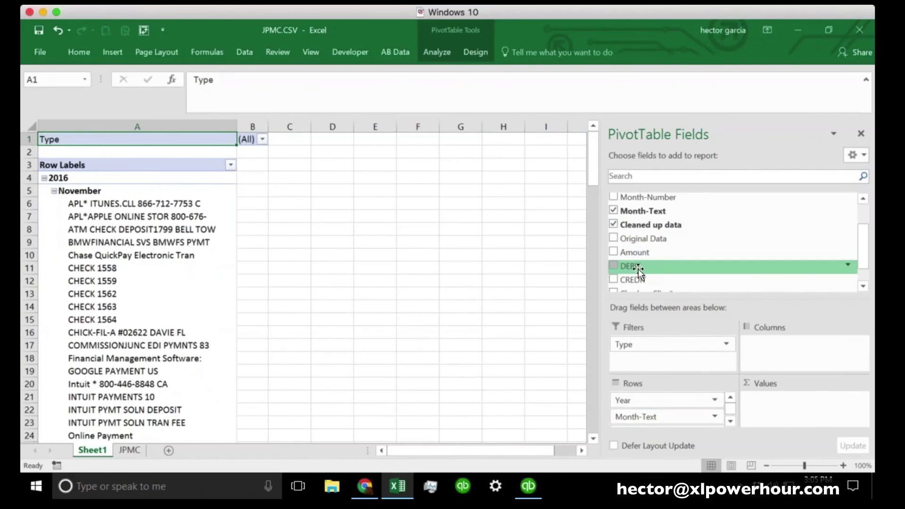
# Add DEBIT and CREDIT to the PivotTable values
pyautogui.moveTo(635, 270); pyautogui.dragTo(793, 411)
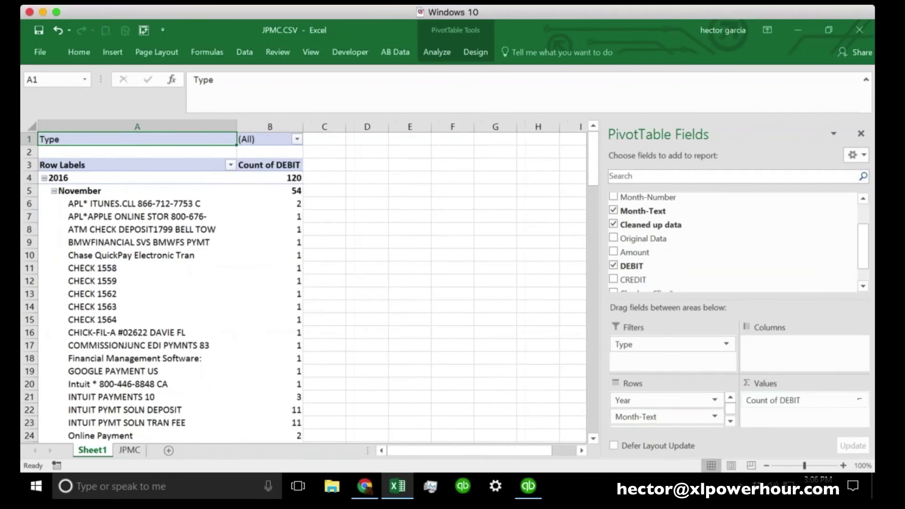
pyautogui.moveTo(631, 280); pyautogui.dragTo(790, 415)
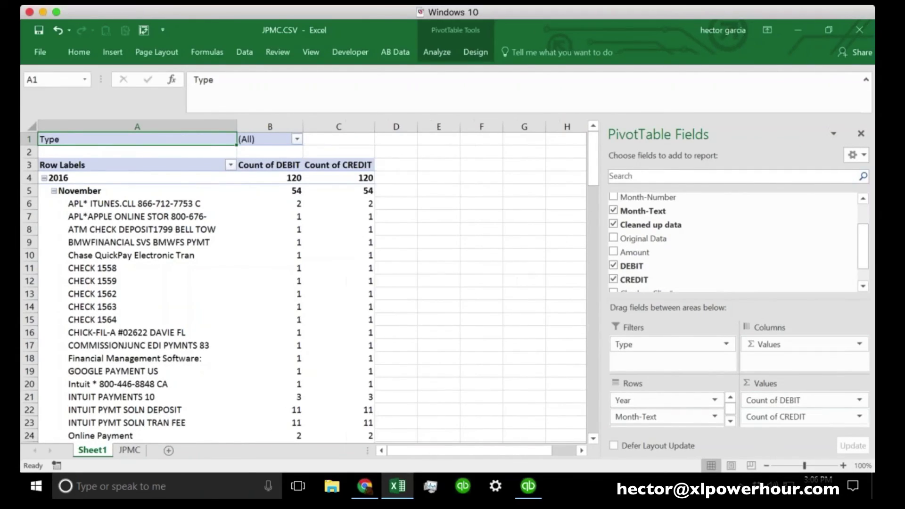
pyautogui.click(862, 401)
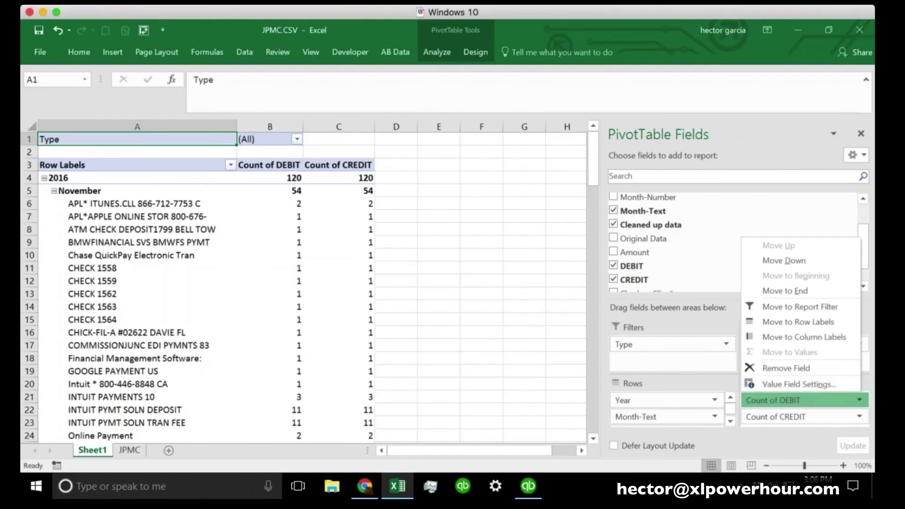
# Change Count of DEBIT and Count of CREDIT to Sum, giving 2016 totals of 54792.59 and 85210.71
pyautogui.click(802, 385)
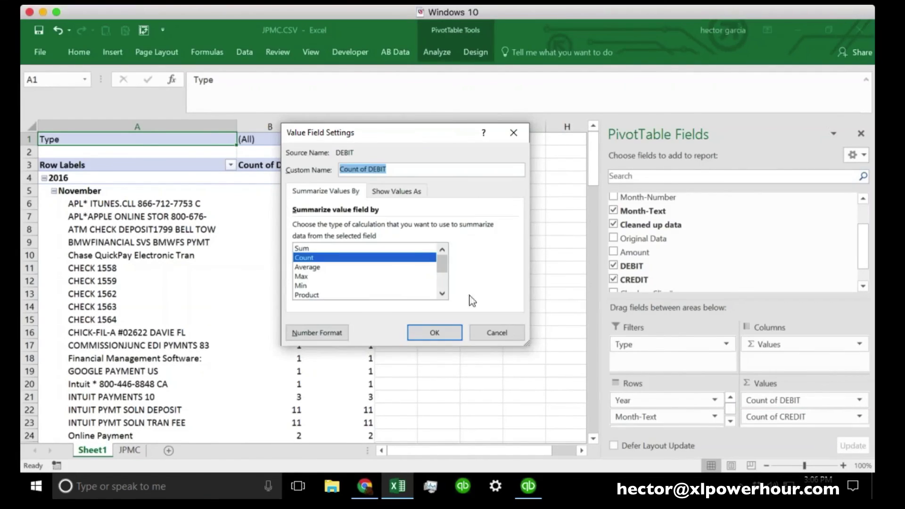
pyautogui.click(306, 249)
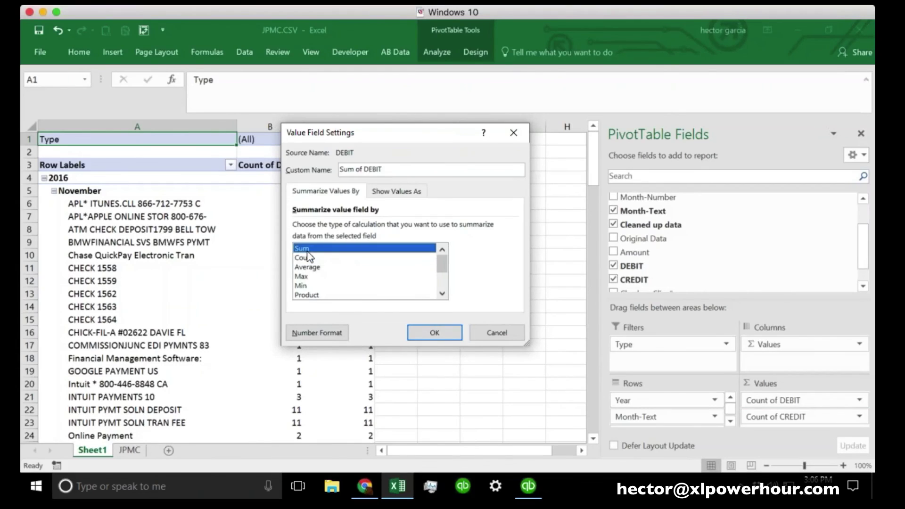
pyautogui.click(434, 333)
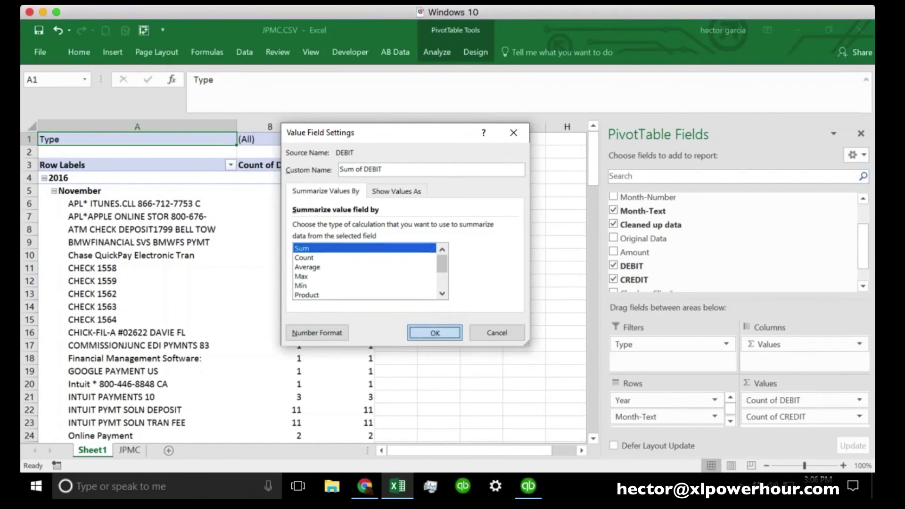
pyautogui.click(859, 417)
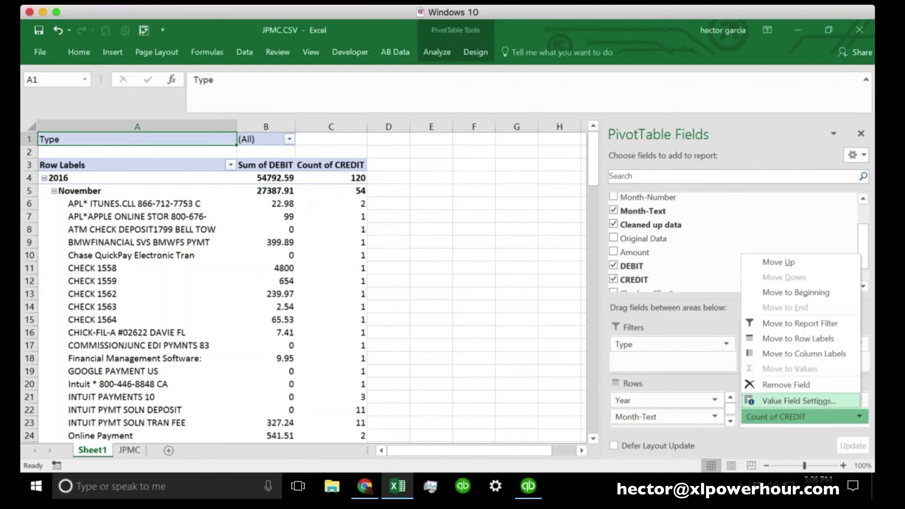
pyautogui.click(796, 401)
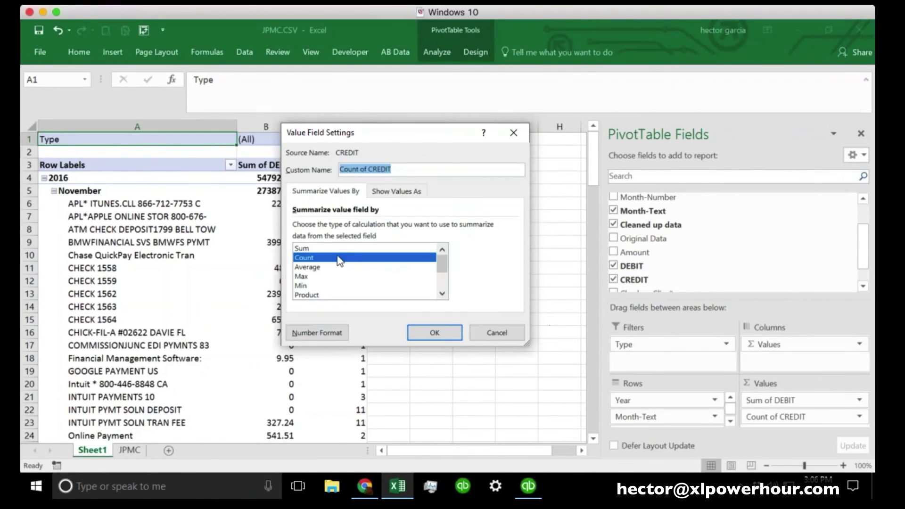
pyautogui.click(323, 248)
pyautogui.click(434, 333)
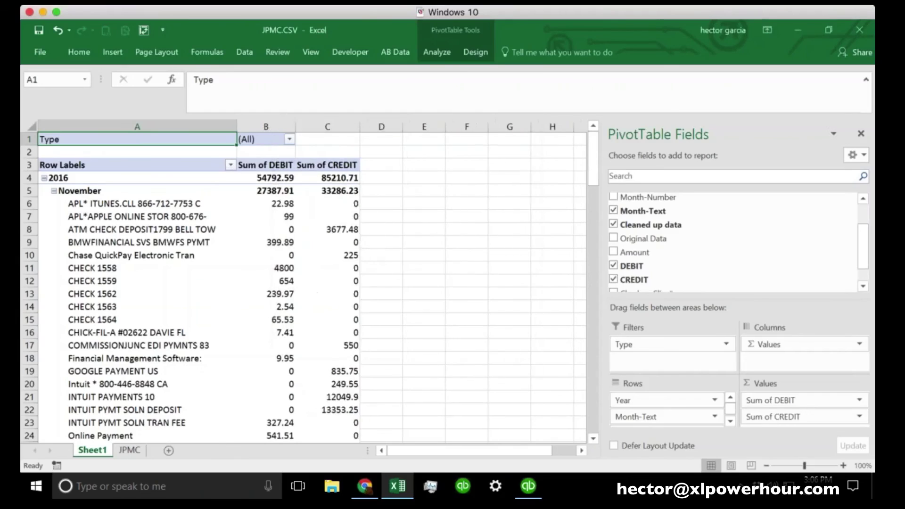
pyautogui.click(377, 292)
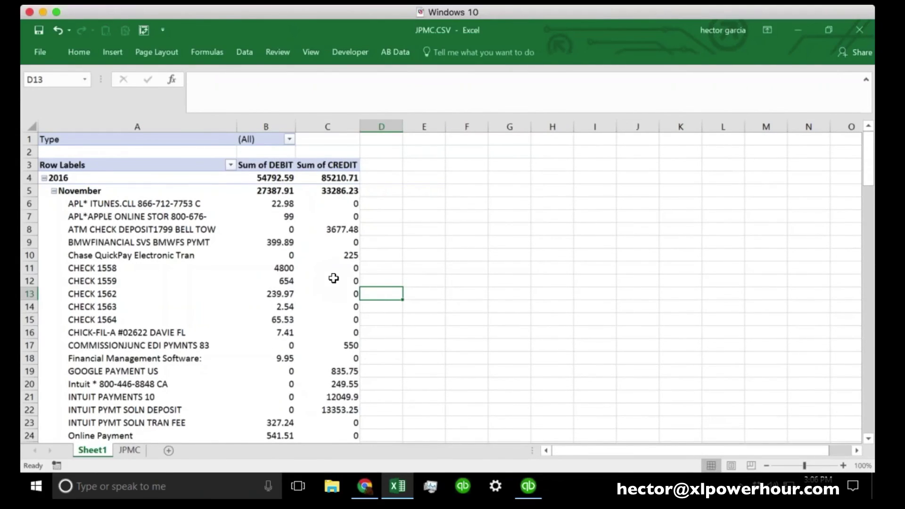
# Try filtering the PivotTable's Type by DSLIP, then by CREDIT
pyautogui.moveTo(333, 278)
pyautogui.click(289, 139)
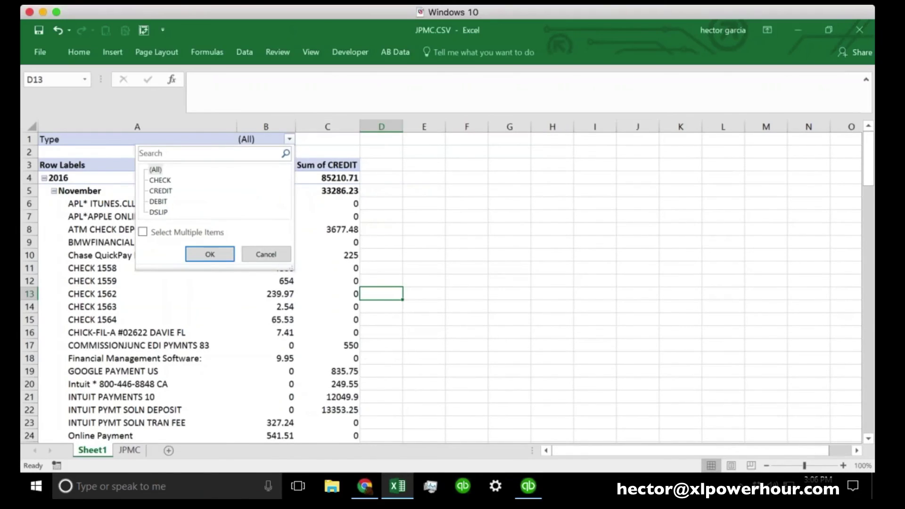
pyautogui.click(160, 213)
pyautogui.click(210, 254)
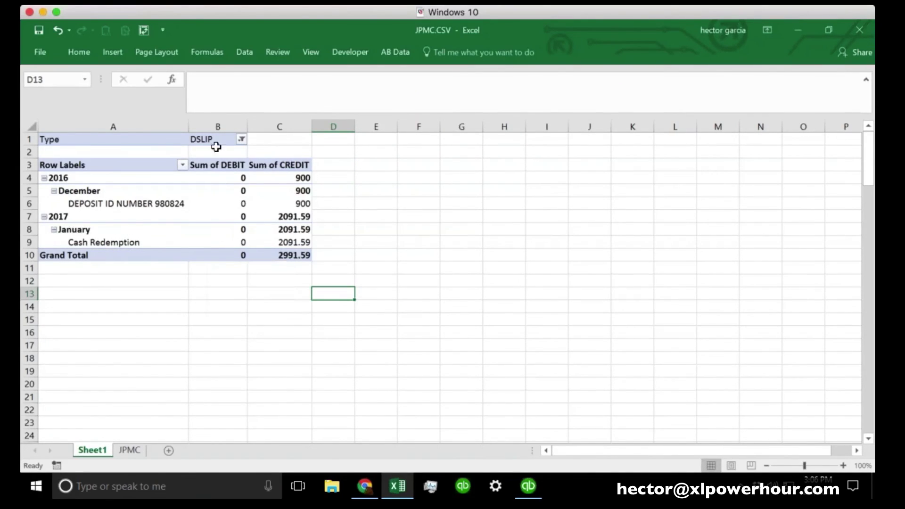
pyautogui.click(242, 139)
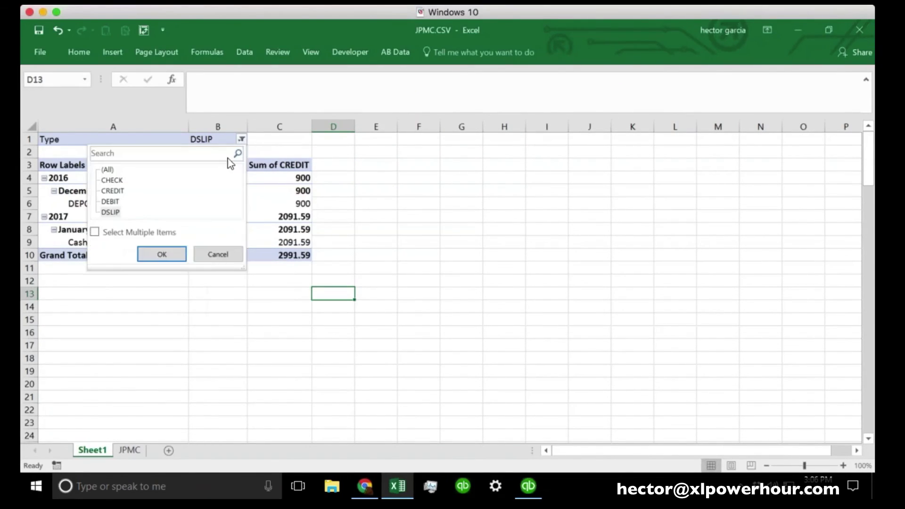
pyautogui.click(116, 201)
pyautogui.click(113, 191)
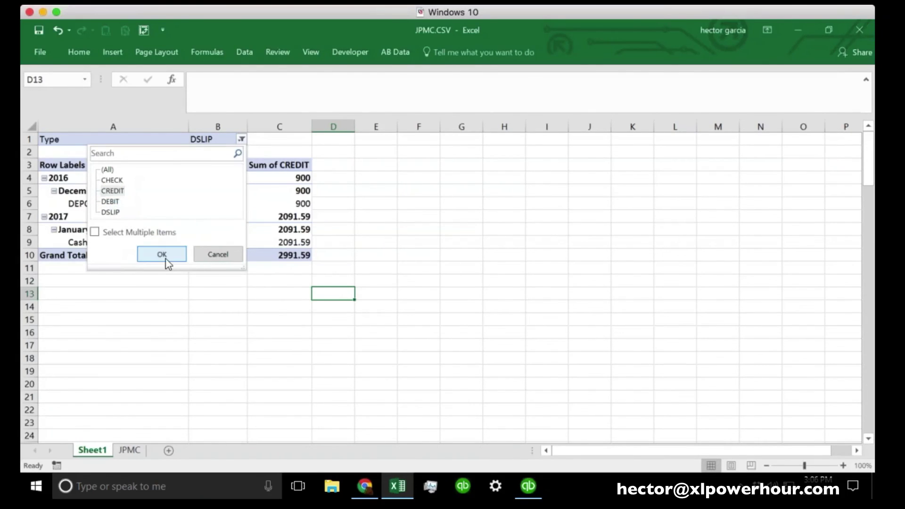
pyautogui.click(166, 258)
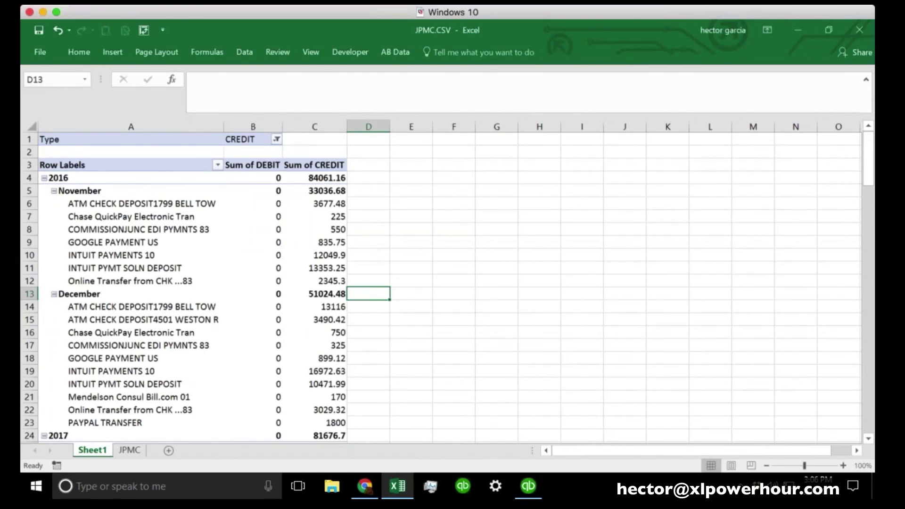
# Filter Type to DEBIT, giving 2016 totals of 39990.17 debit and 249.55 credit
pyautogui.click(277, 139)
pyautogui.click(146, 201)
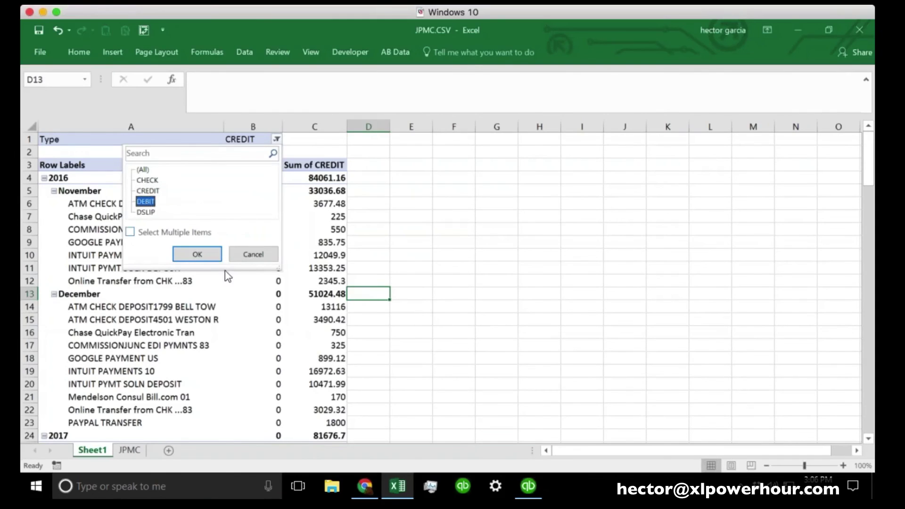
pyautogui.click(198, 255)
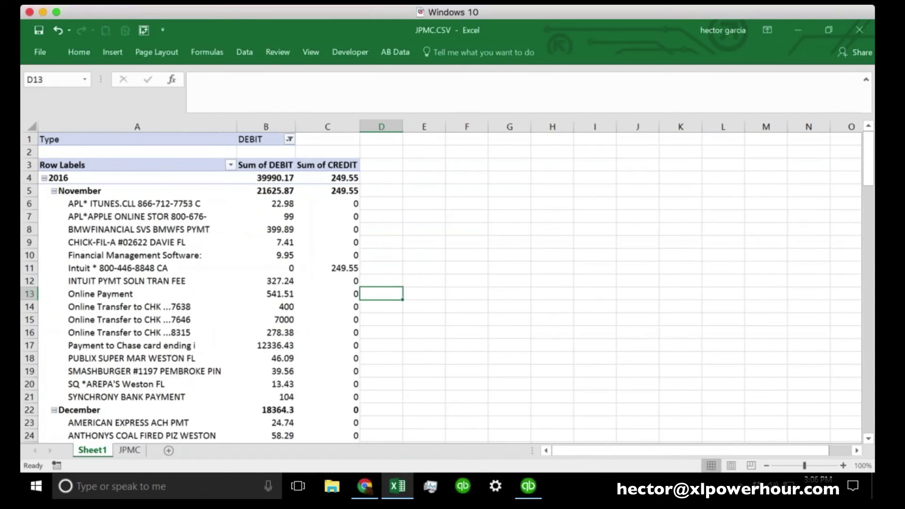
pyautogui.scroll(-4, 198, 287)
pyautogui.scroll(-4, 198, 288)
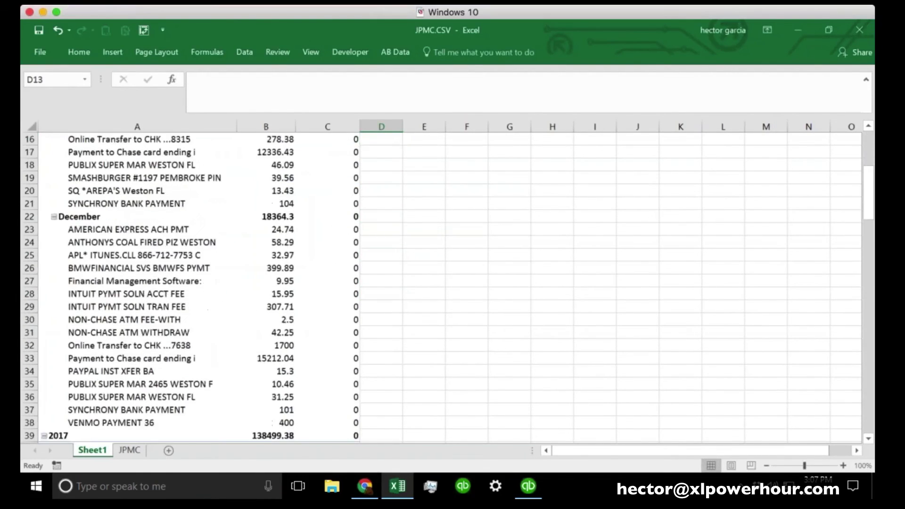
pyautogui.scroll(8, 198, 288)
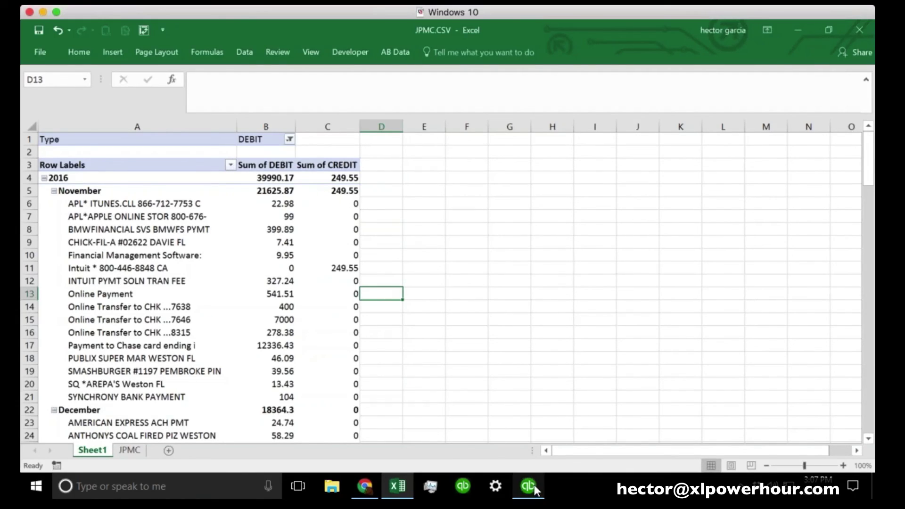
pyautogui.moveTo(533, 485)
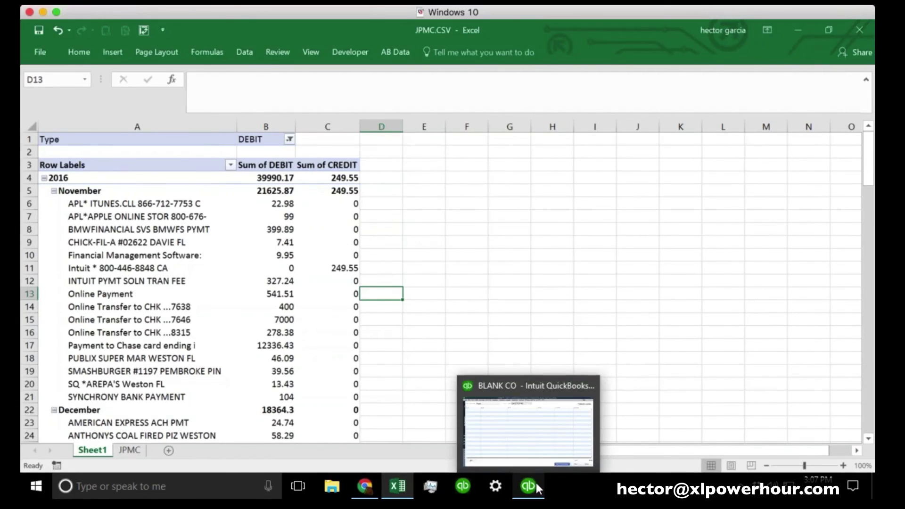
pyautogui.click(536, 483)
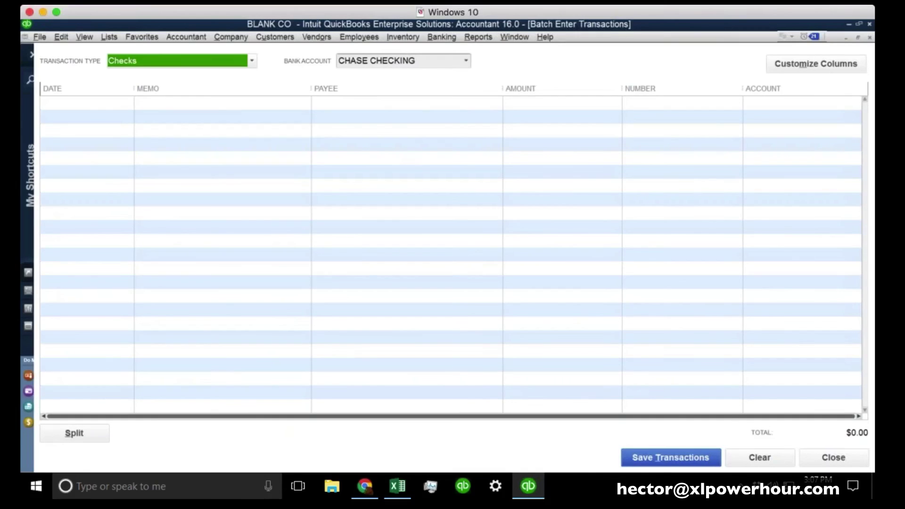
pyautogui.click(242, 140)
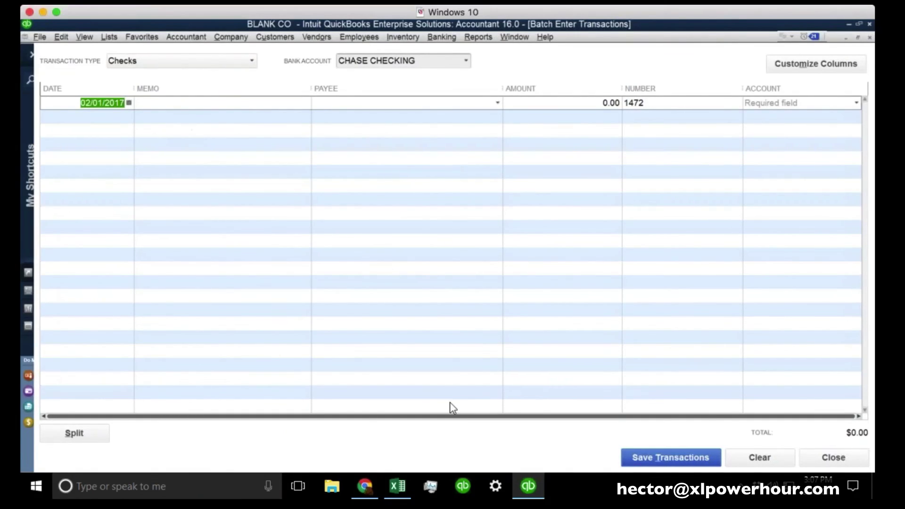
pyautogui.click(397, 486)
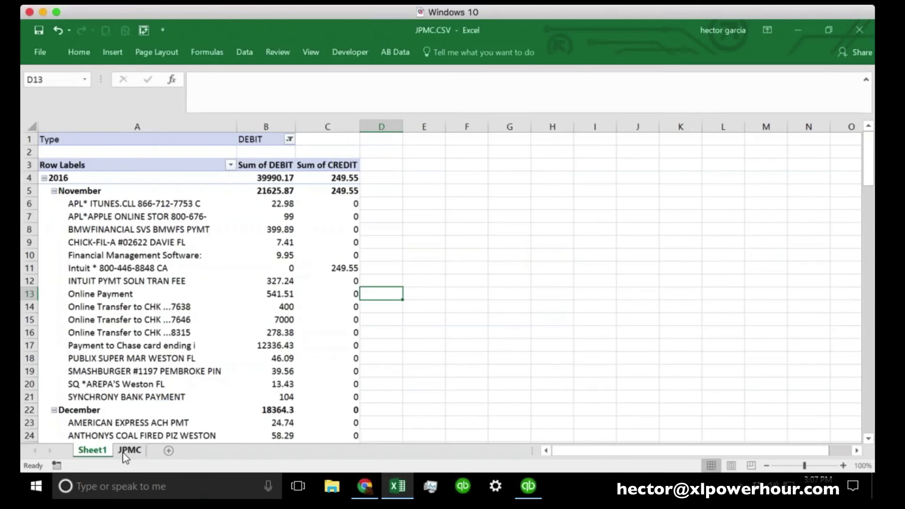
pyautogui.click(122, 452)
pyautogui.click(310, 324)
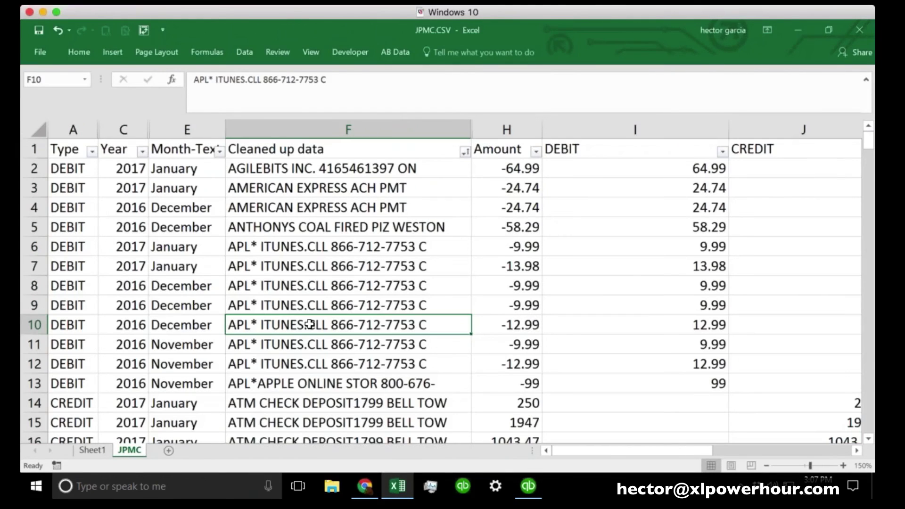
pyautogui.click(528, 485)
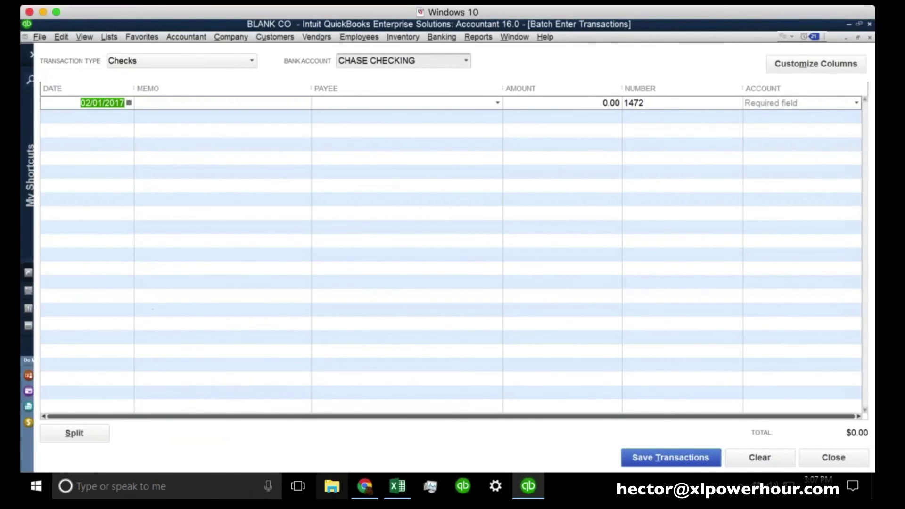
pyautogui.click(398, 486)
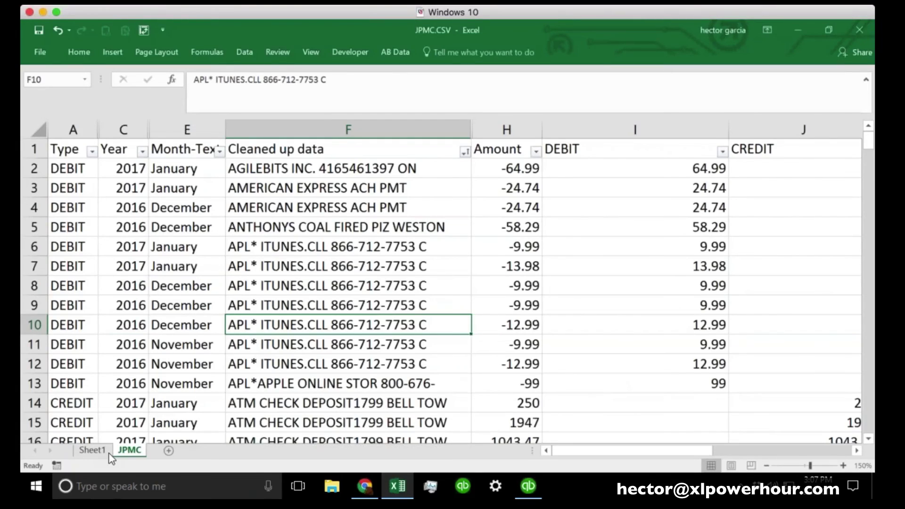
pyautogui.click(93, 451)
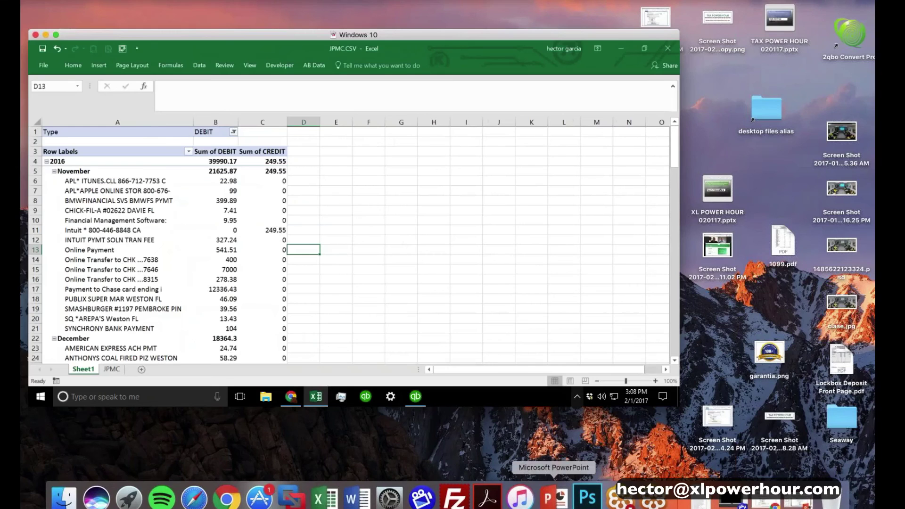
# Switch to the PowerPoint presentation and advance to the 'Tax Power Hour Upcoming Episodes' slide
pyautogui.click(554, 494)
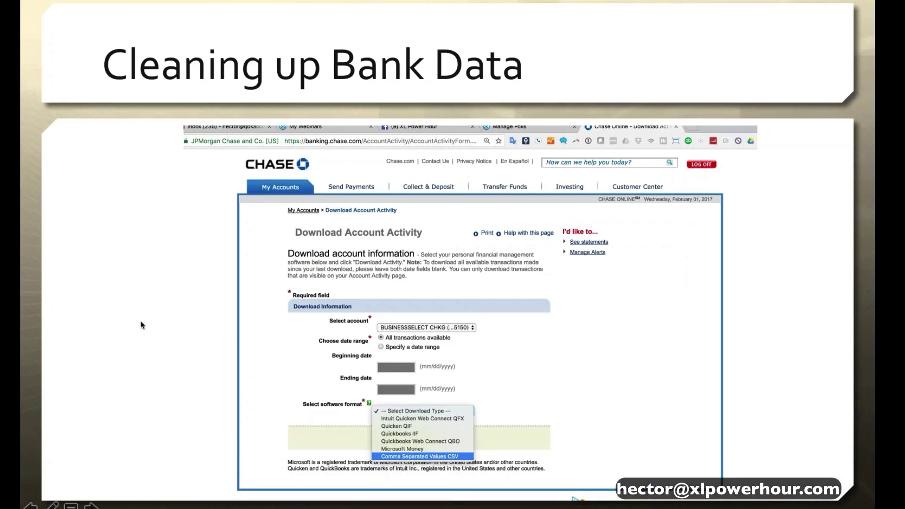
pyautogui.press('Right')
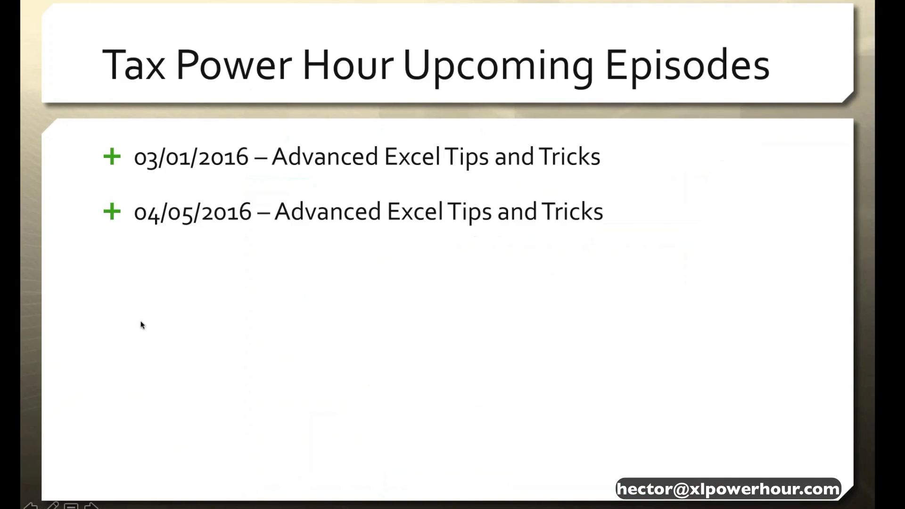